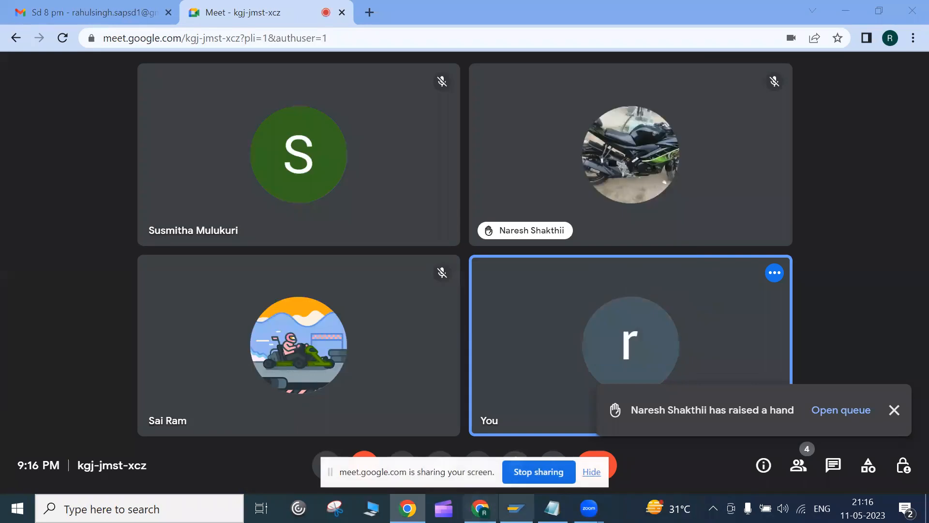
Step: Log on to SAP Zeb, client 800, with the saved user name and the account password
{"action": "left_click", "coordinate": [532, 180]}
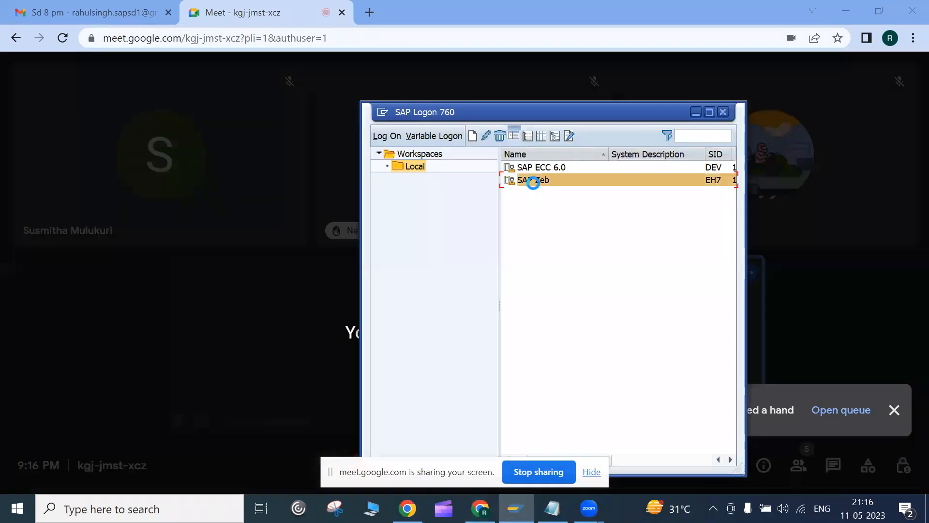
{"action": "key", "text": "Return"}
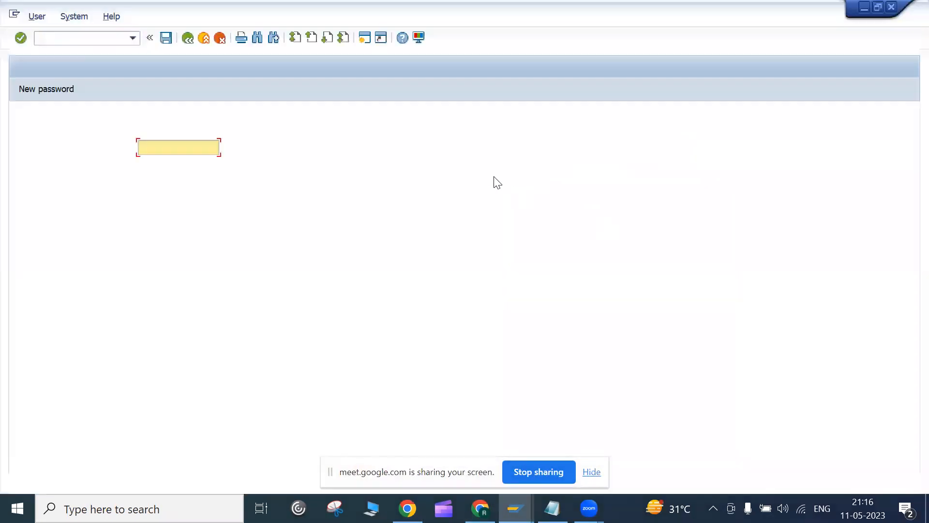
{"action": "left_click", "coordinate": [172, 160]}
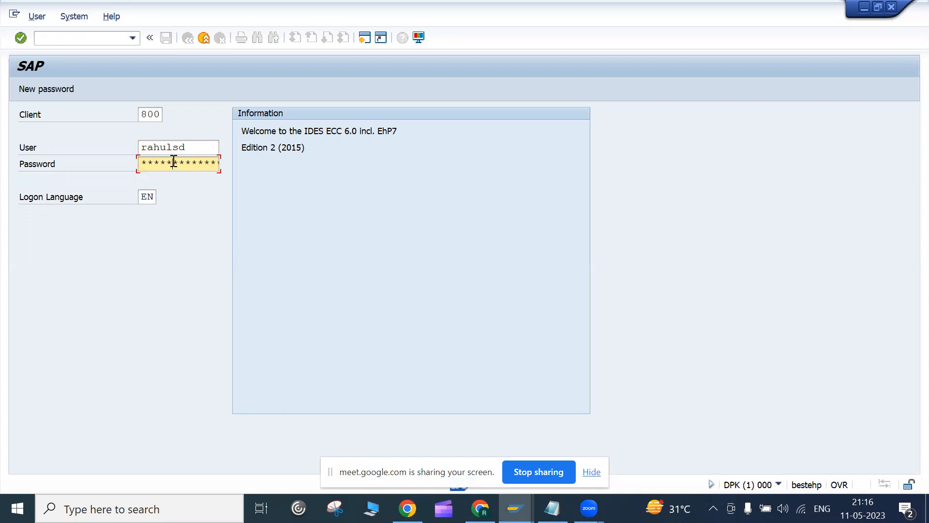
{"action": "key", "text": "Return"}
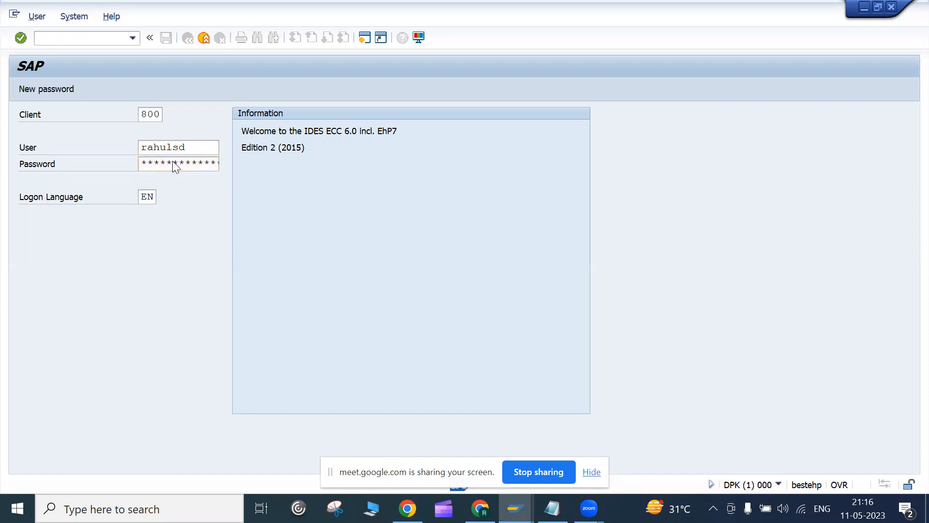
{"action": "left_click", "coordinate": [516, 508]}
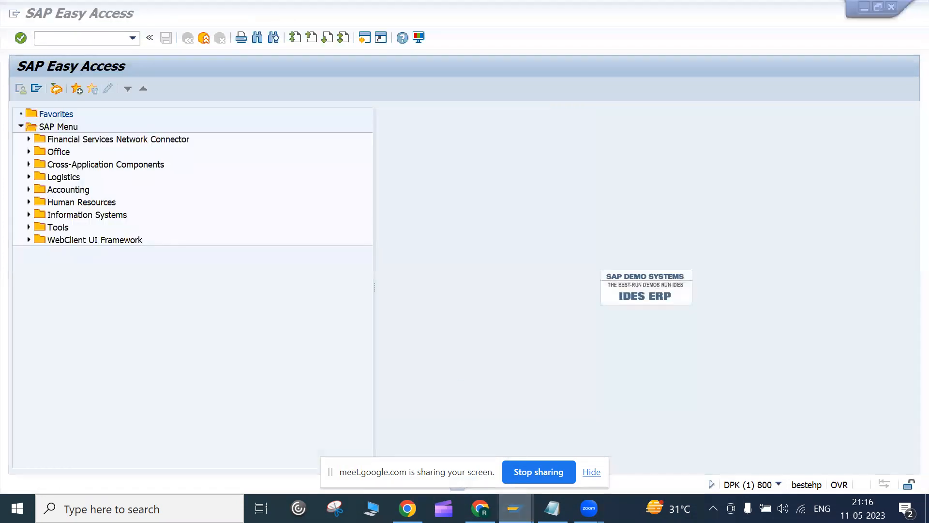
{"action": "mouse_move", "coordinate": [588, 508]}
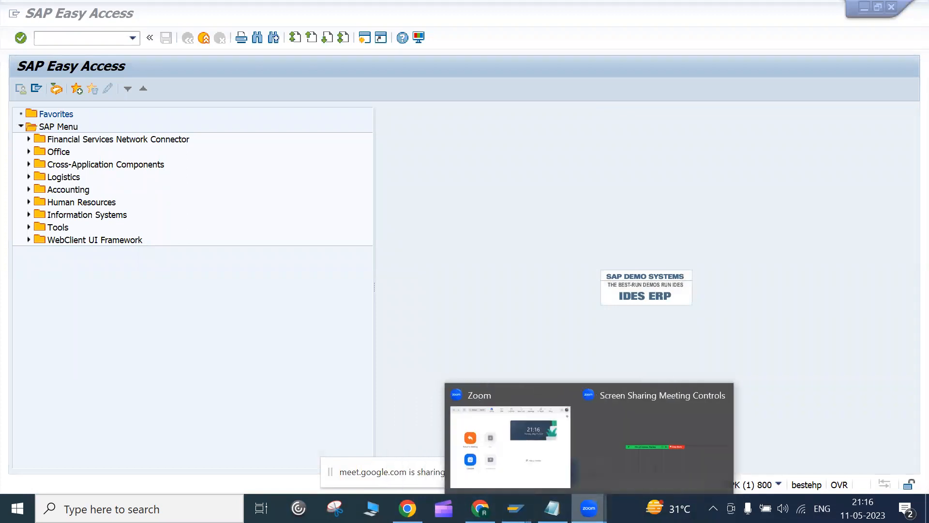
{"action": "left_click", "coordinate": [552, 508]}
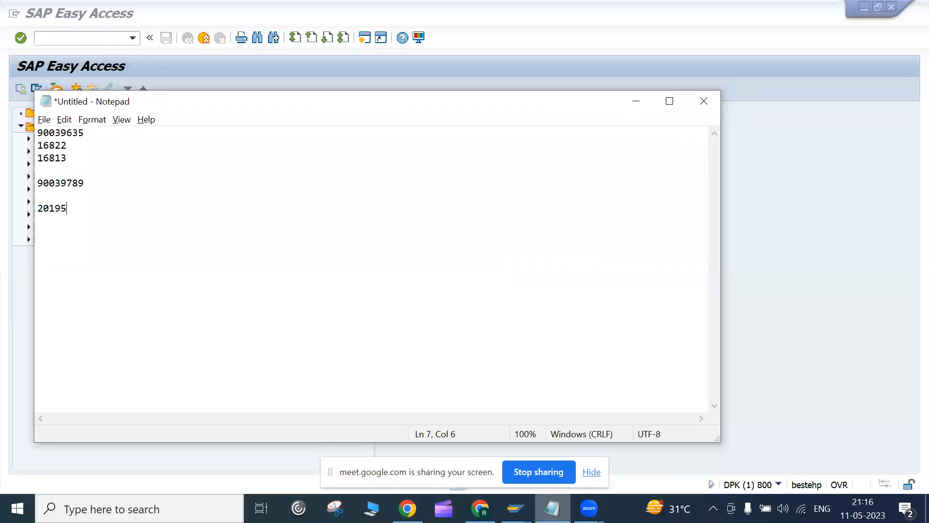
{"action": "key", "text": "alt+Tab"}
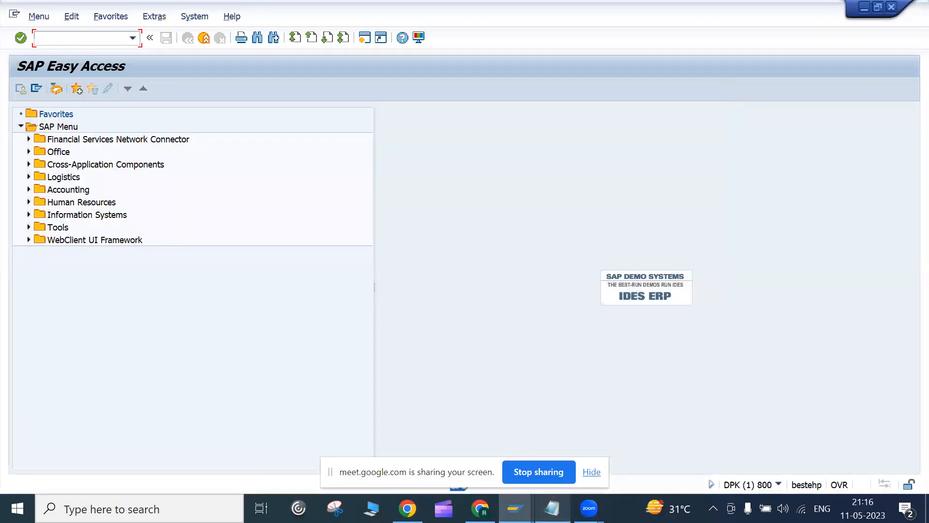
{"action": "left_click", "coordinate": [592, 473]}
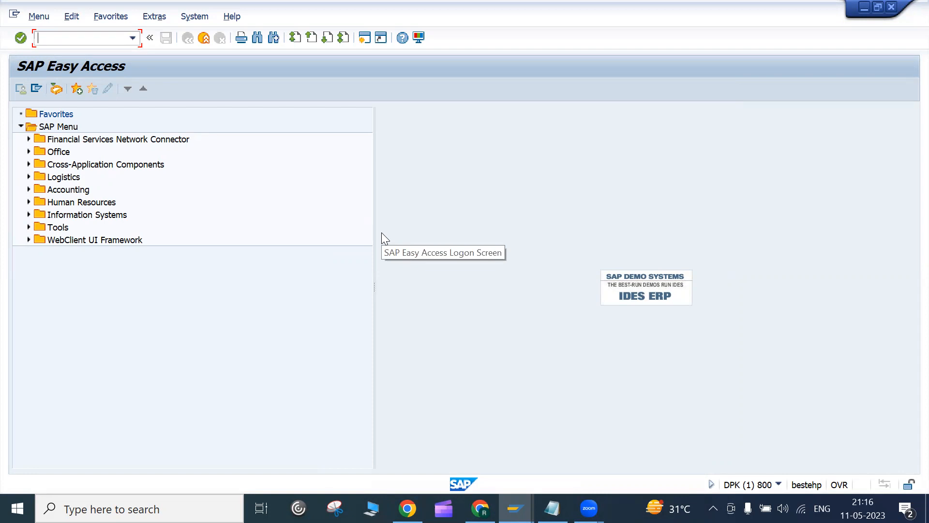
Step: Display sales order 20195 in VA03, pasting the order number from Notepad
{"action": "type", "text": "va03"}
{"action": "key", "text": "Return"}
{"action": "key", "text": "BackSpace"}
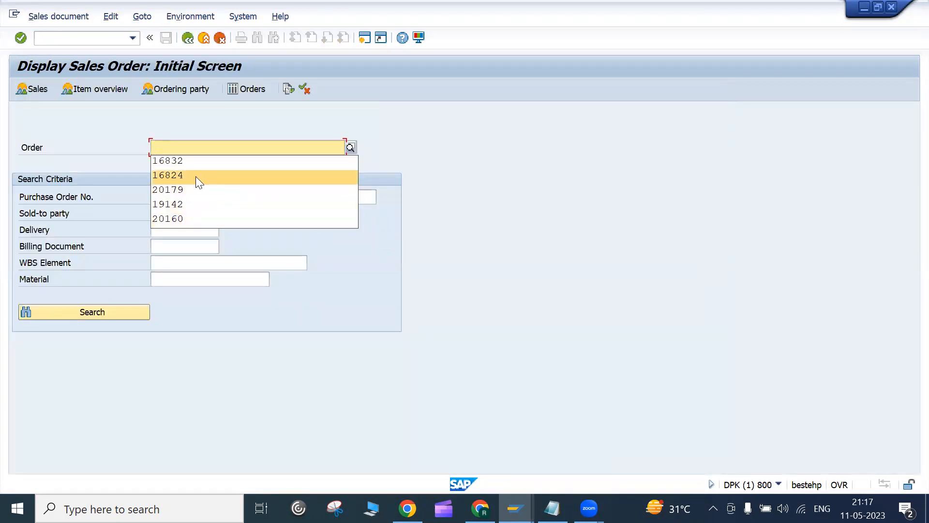
{"action": "left_click", "coordinate": [552, 508]}
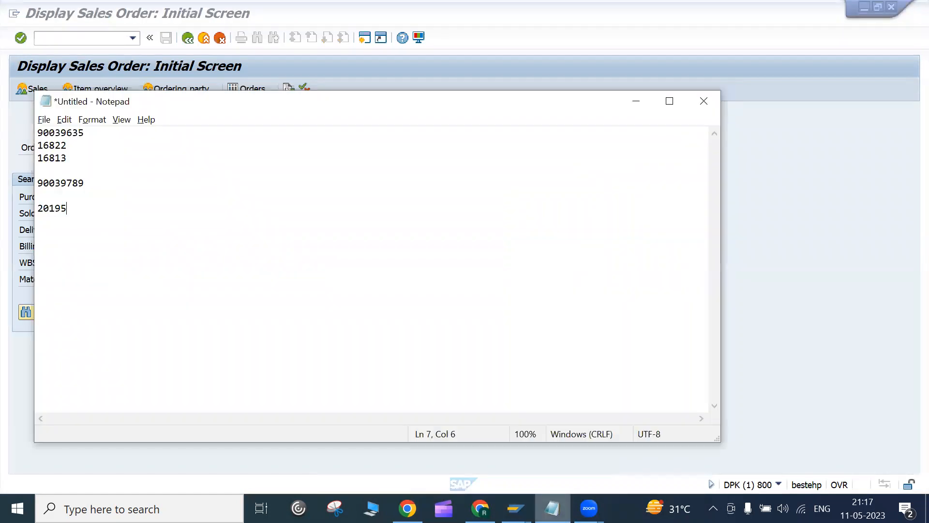
{"action": "double_click", "coordinate": [57, 210]}
{"action": "key", "text": "ctrl+c"}
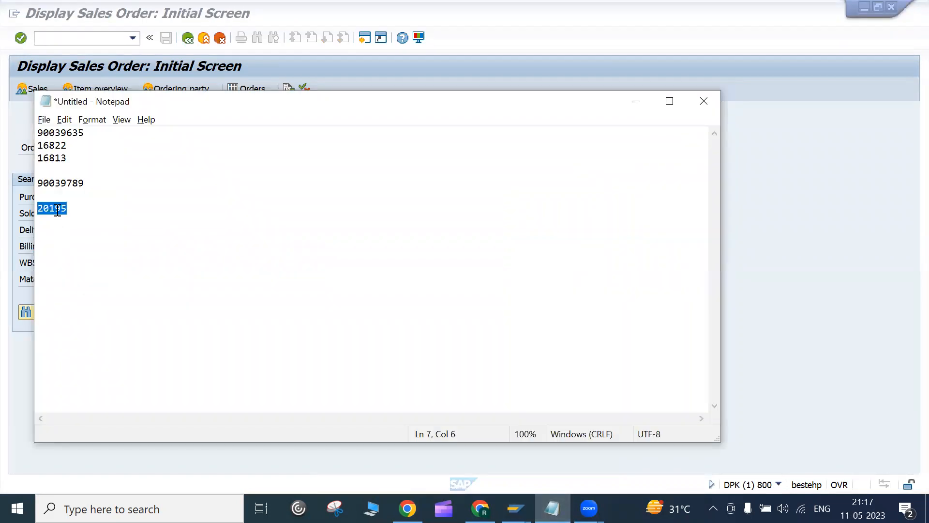
{"action": "key", "text": "alt+Tab"}
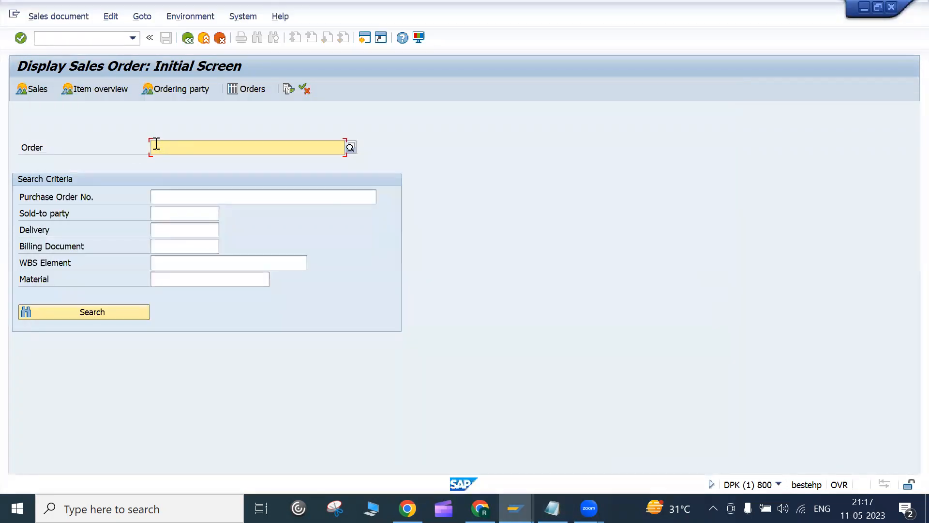
{"action": "key", "text": "ctrl+v"}
{"action": "key", "text": "Return"}
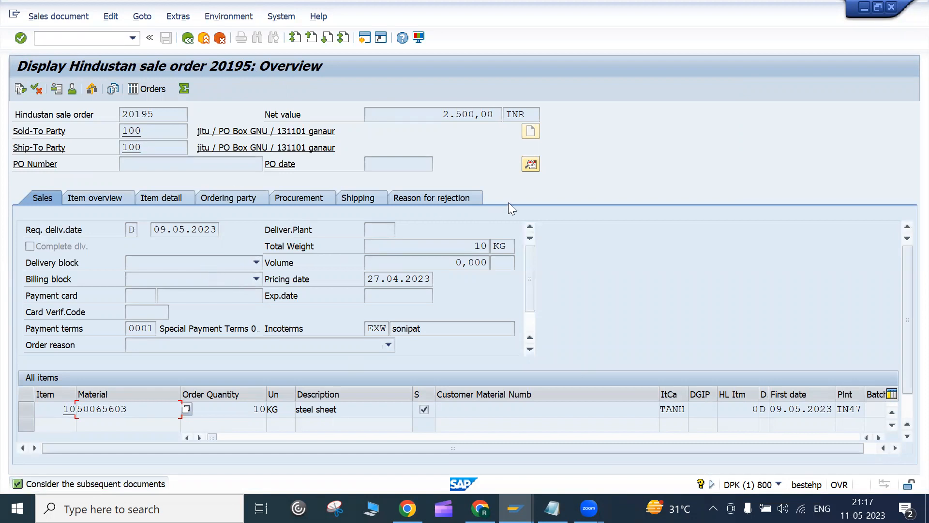
Step: Review order 20195's header data, then open a second session with va01 entered
{"action": "left_click", "coordinate": [531, 165]}
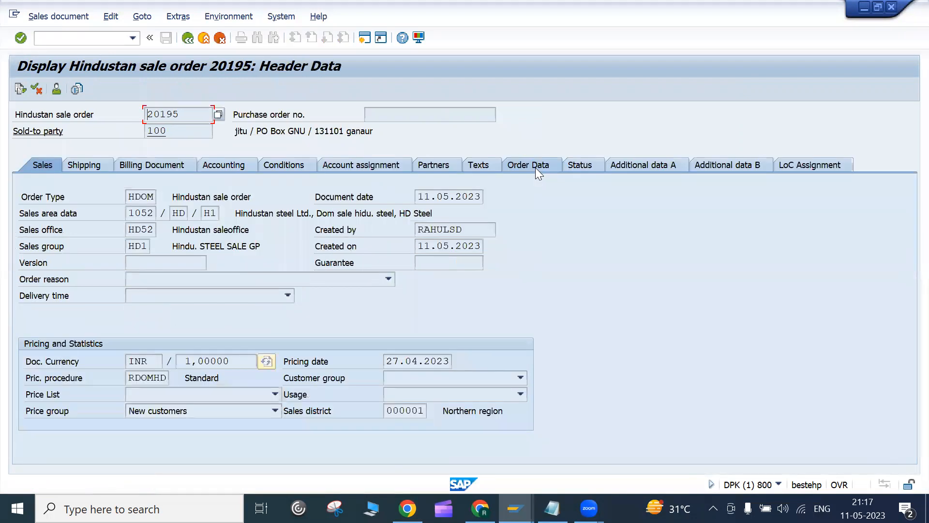
{"action": "left_click", "coordinate": [366, 41]}
{"action": "type", "text": "va01"}
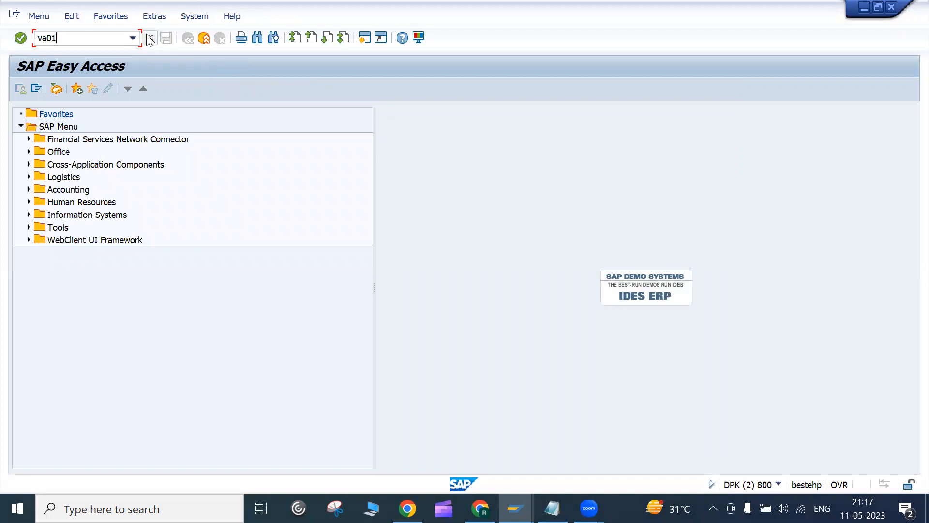
Step: Start Create Sales Order from Logistics > Sales and Distribution > Sales > Order in the SAP menu
{"action": "left_click", "coordinate": [23, 179]}
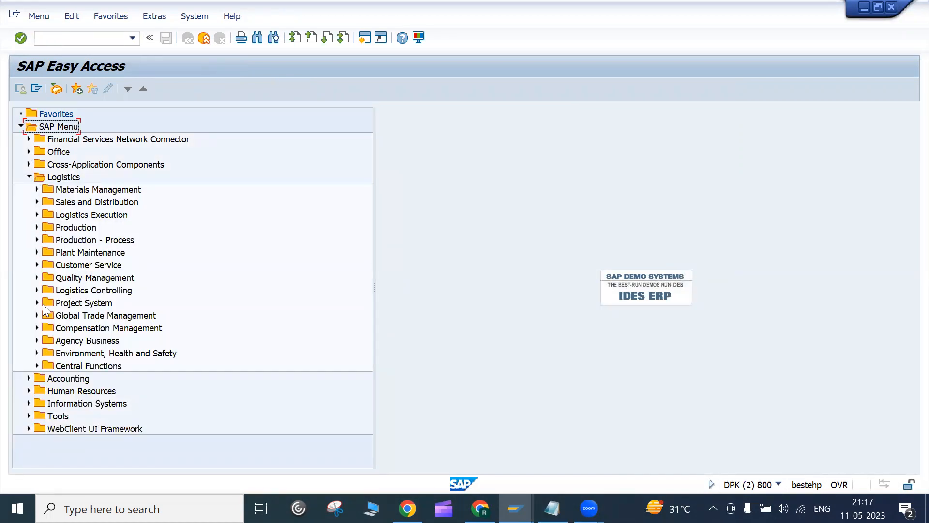
{"action": "left_click", "coordinate": [59, 178]}
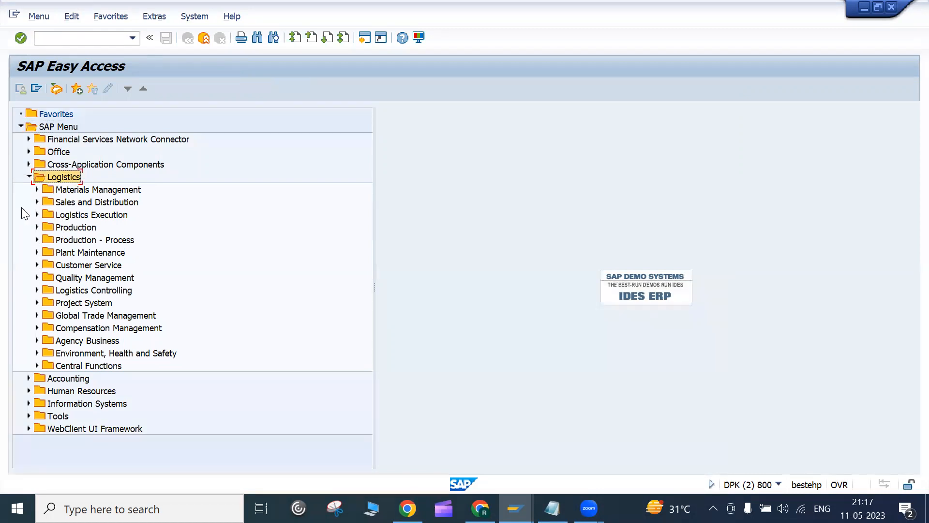
{"action": "left_click", "coordinate": [35, 203]}
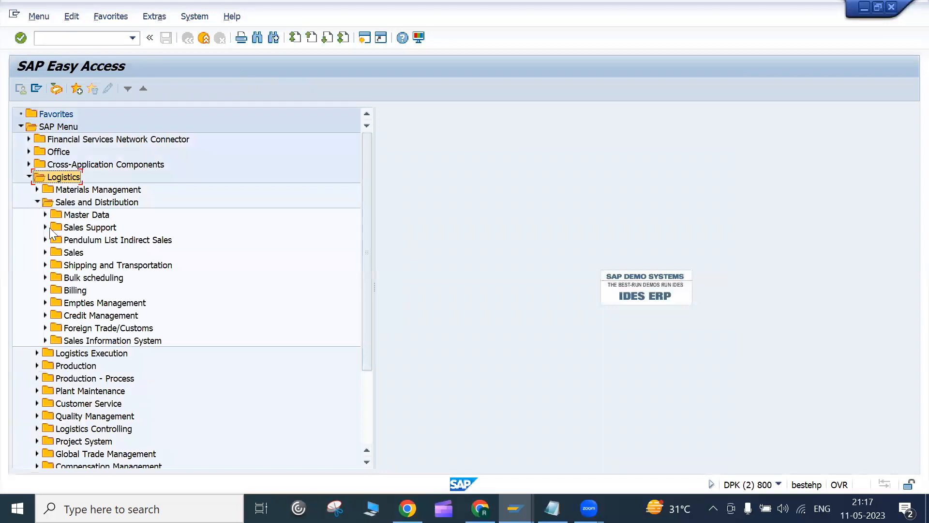
{"action": "left_click", "coordinate": [45, 253]}
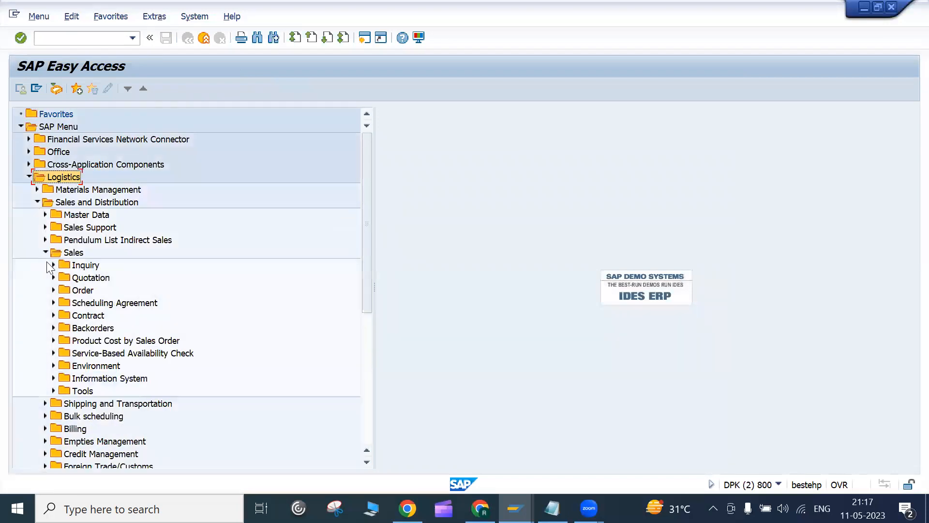
{"action": "left_click", "coordinate": [53, 290]}
{"action": "left_click", "coordinate": [64, 292]}
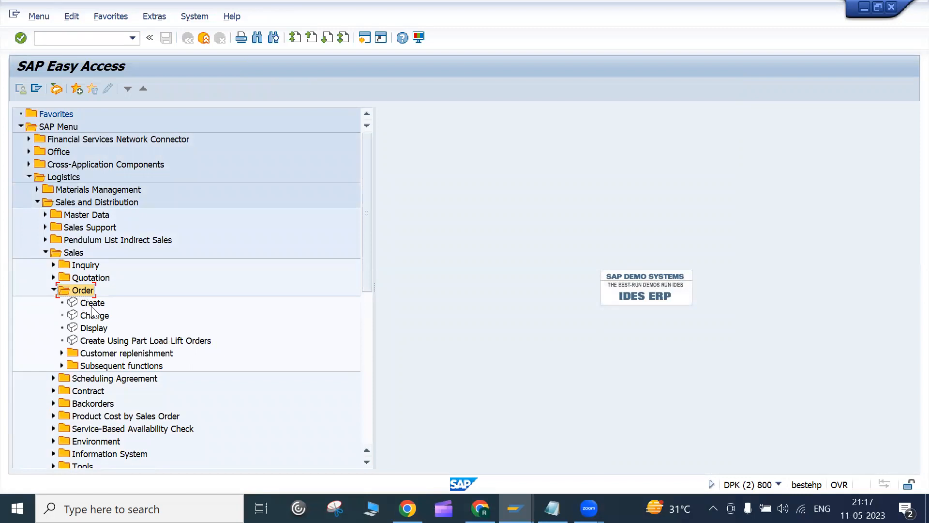
{"action": "double_click", "coordinate": [91, 303]}
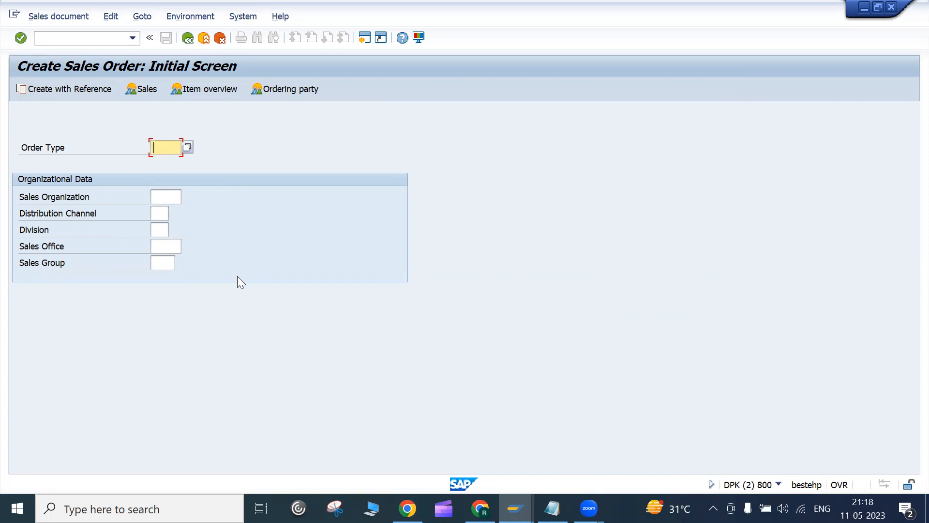
Step: Step through the organizational fields, set Order Type to hdom from history, and list all document types
{"action": "left_click", "coordinate": [167, 199]}
{"action": "left_click", "coordinate": [164, 211]}
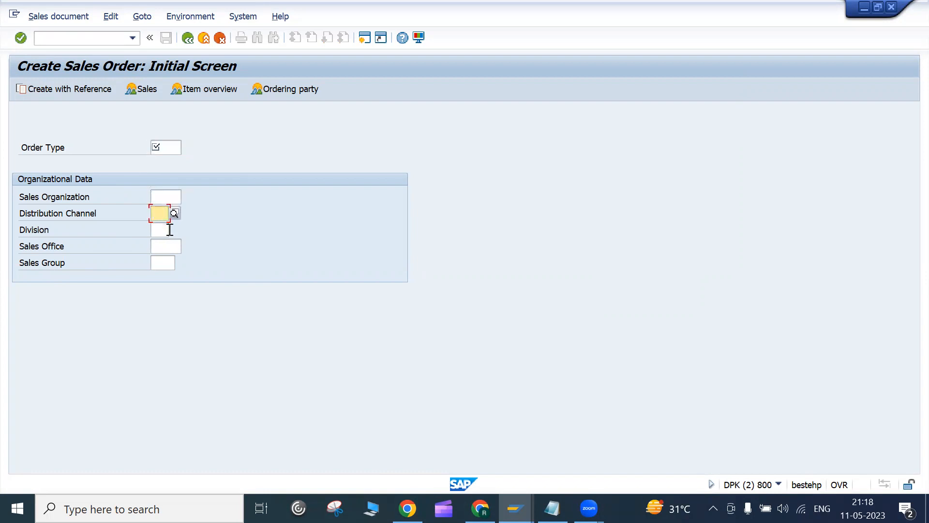
{"action": "left_click", "coordinate": [160, 229]}
{"action": "left_click", "coordinate": [171, 247]}
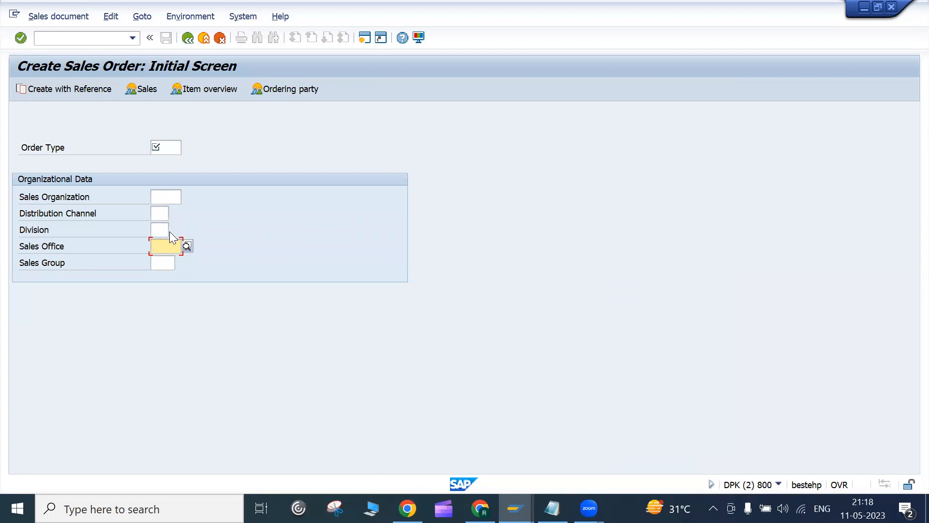
{"action": "left_click", "coordinate": [170, 147]}
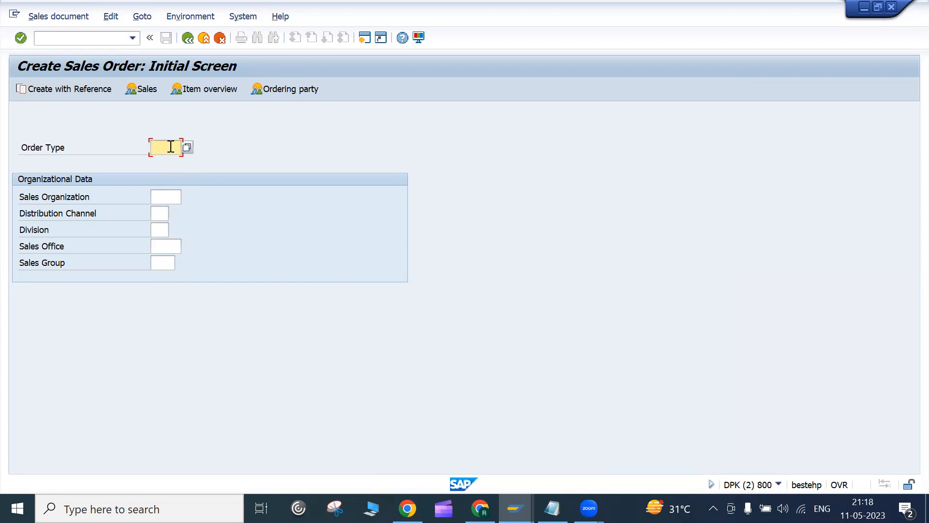
{"action": "left_click", "coordinate": [170, 147]}
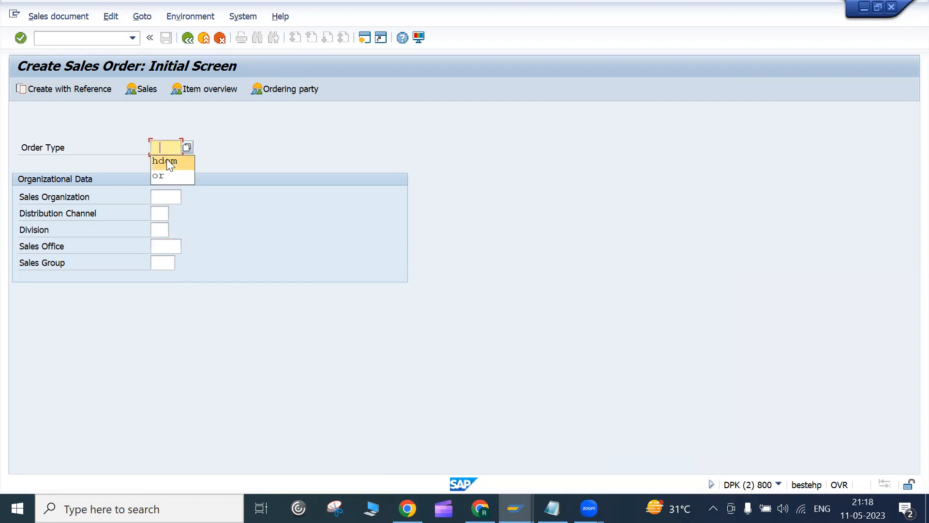
{"action": "left_click", "coordinate": [166, 161]}
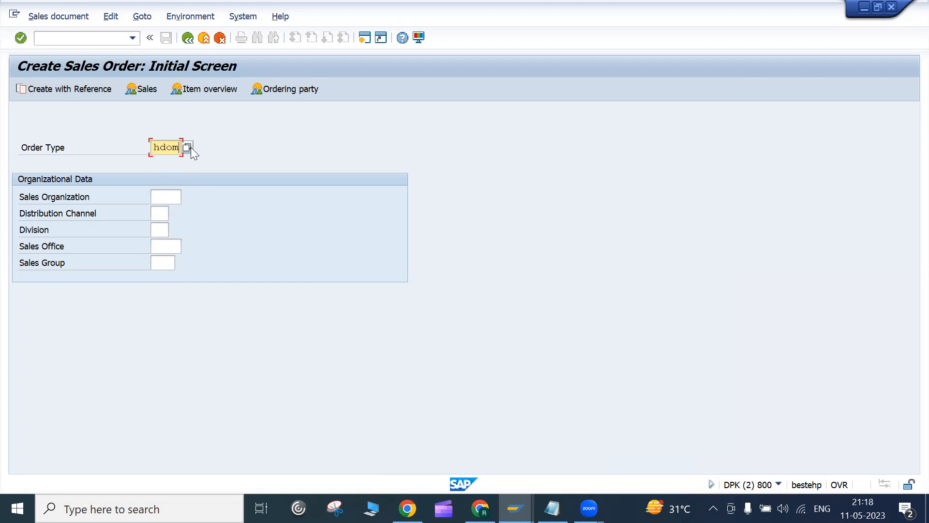
{"action": "left_click", "coordinate": [186, 148]}
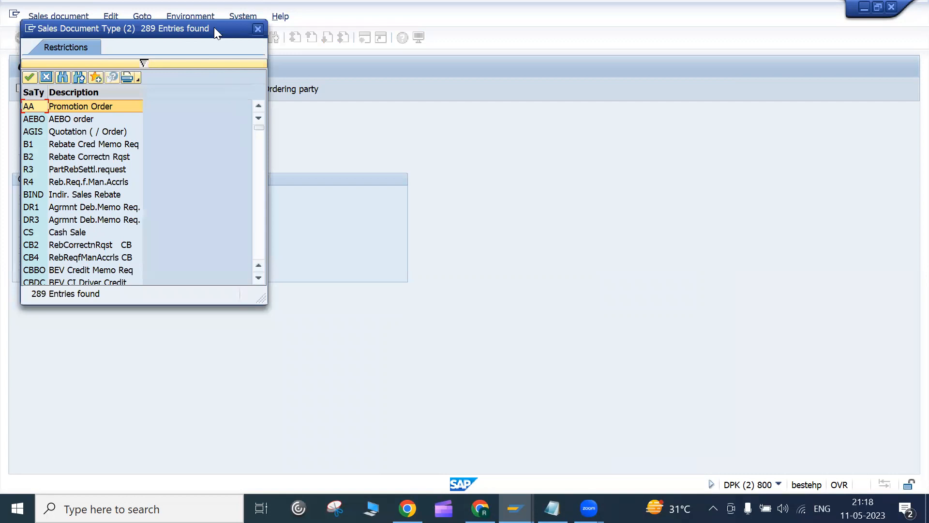
Step: Browse the list of 289 sales document types
{"action": "left_click_drag", "start_coordinate": [252, 453], "coordinate": [251, 453]}
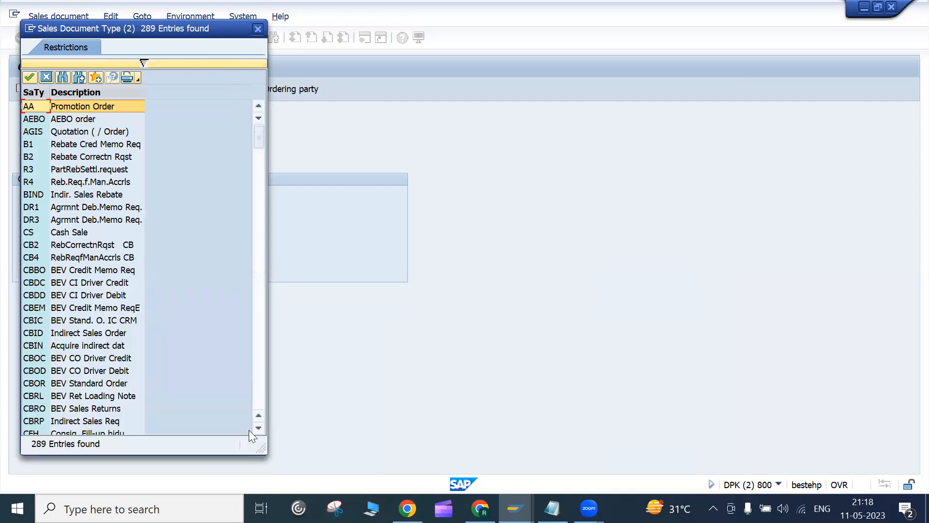
{"action": "left_click_drag", "start_coordinate": [256, 133], "coordinate": [261, 243]}
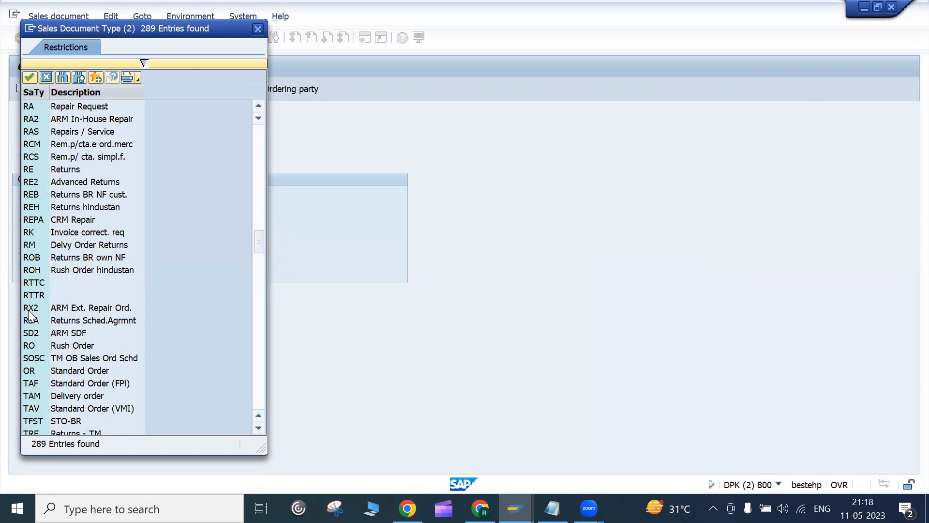
{"action": "scroll", "coordinate": [34, 317], "scroll_direction": "up", "scroll_amount": 15}
{"action": "scroll", "coordinate": [44, 309], "scroll_direction": "down", "scroll_amount": 8}
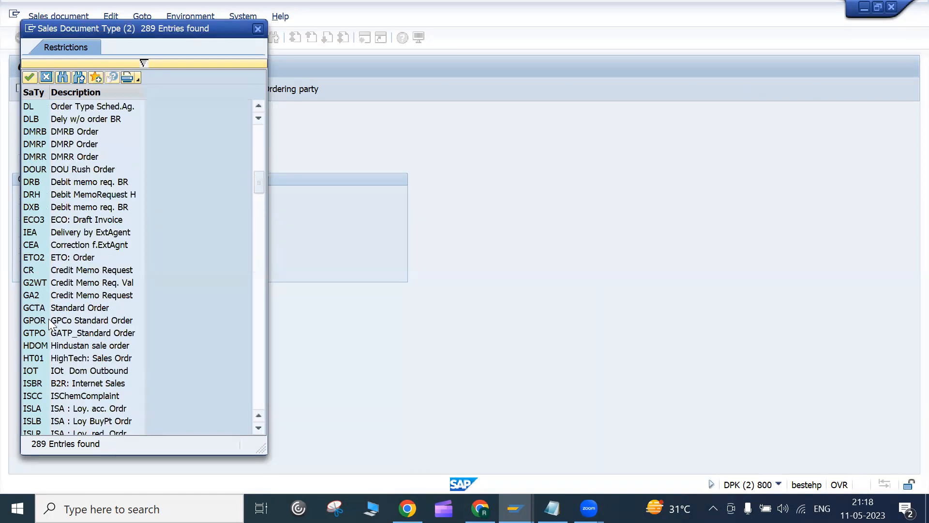
{"action": "scroll", "coordinate": [187, 227], "scroll_direction": "down", "scroll_amount": 9}
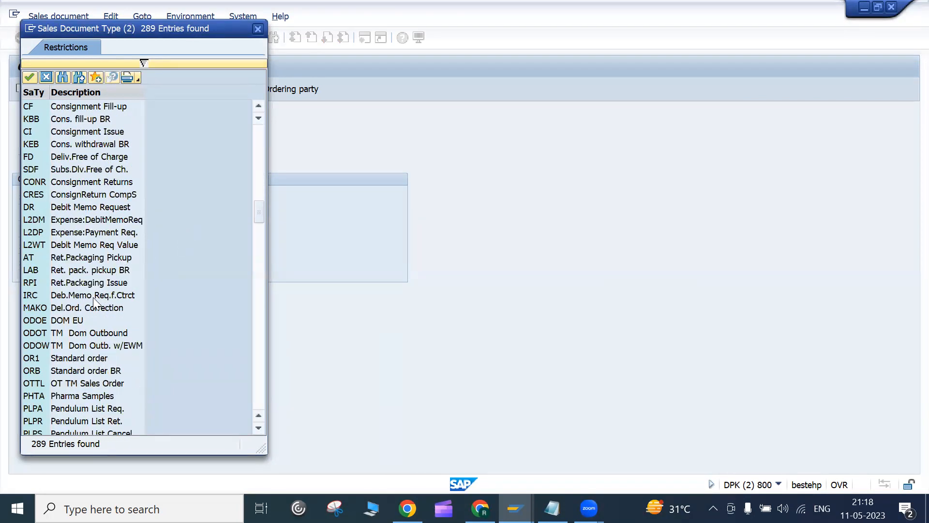
{"action": "scroll", "coordinate": [96, 300], "scroll_direction": "down", "scroll_amount": 10}
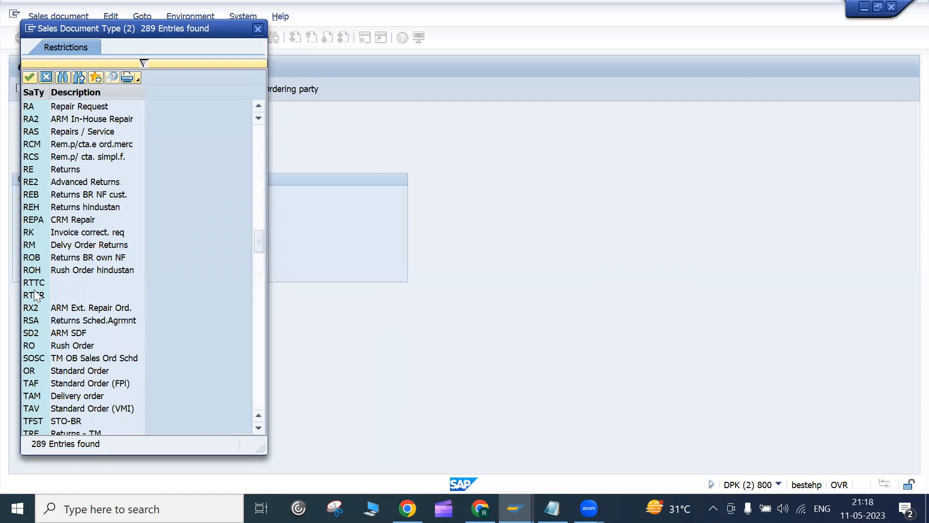
{"action": "scroll", "coordinate": [258, 260], "scroll_direction": "down", "scroll_amount": 5}
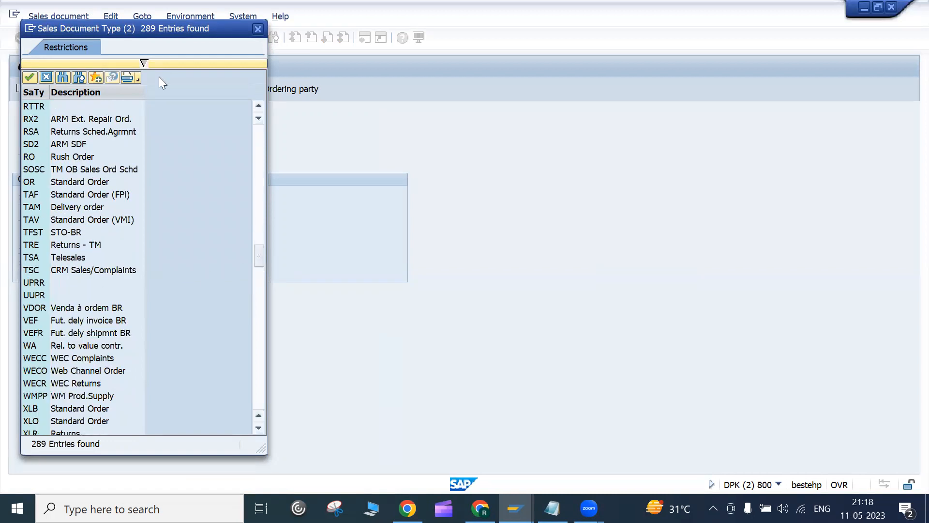
Step: Restrict the order type search to HDOM and take the Hindustan sale order result
{"action": "left_click", "coordinate": [141, 58]}
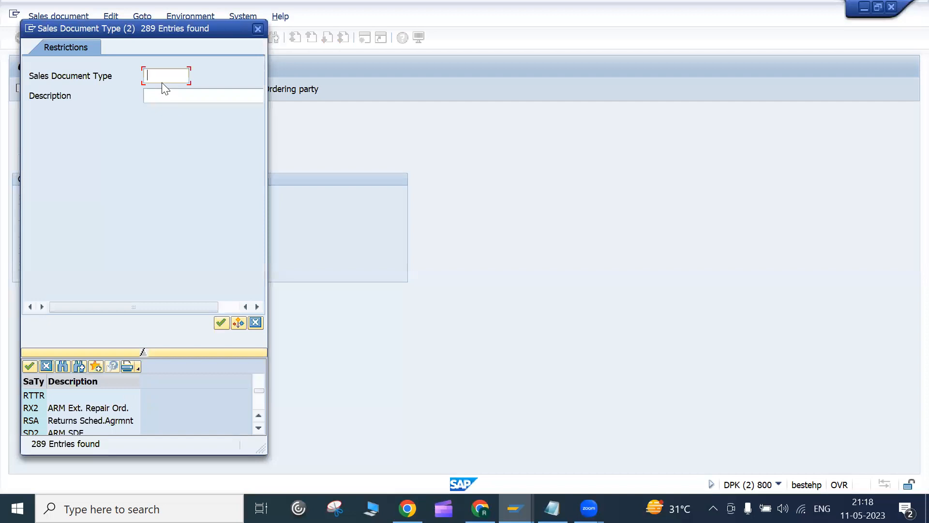
{"action": "type", "text": "z"}
{"action": "type", "text": "dd"}
{"action": "key", "text": "Return"}
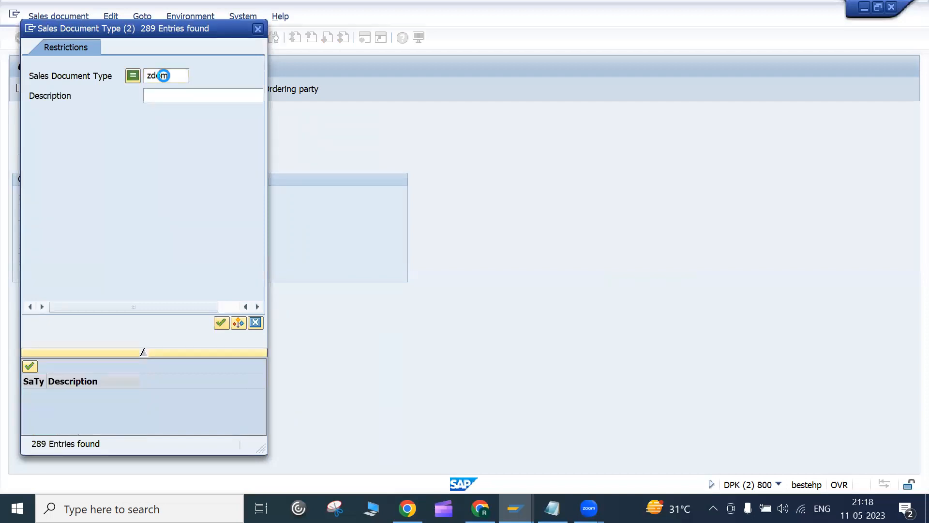
{"action": "key", "text": "Return"}
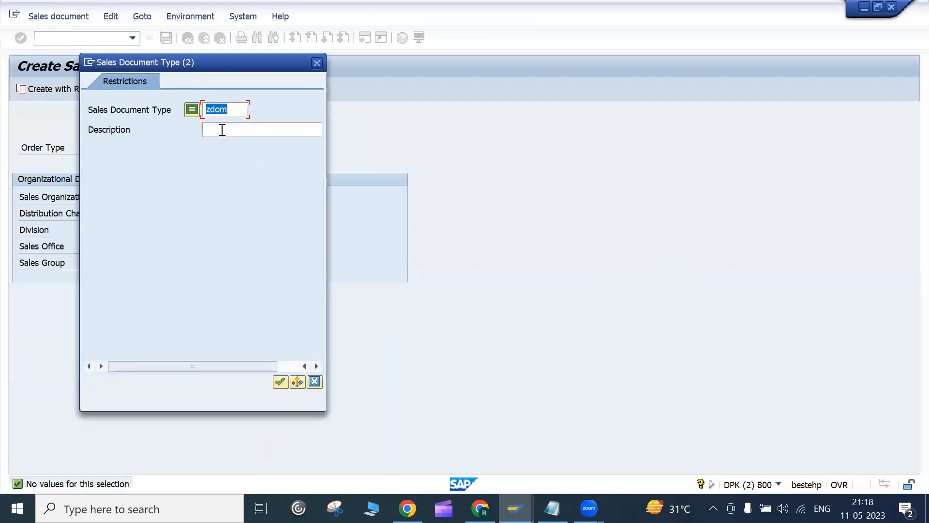
{"action": "left_click", "coordinate": [208, 110]}
{"action": "type", "text": "h"}
{"action": "left_click", "coordinate": [281, 382]}
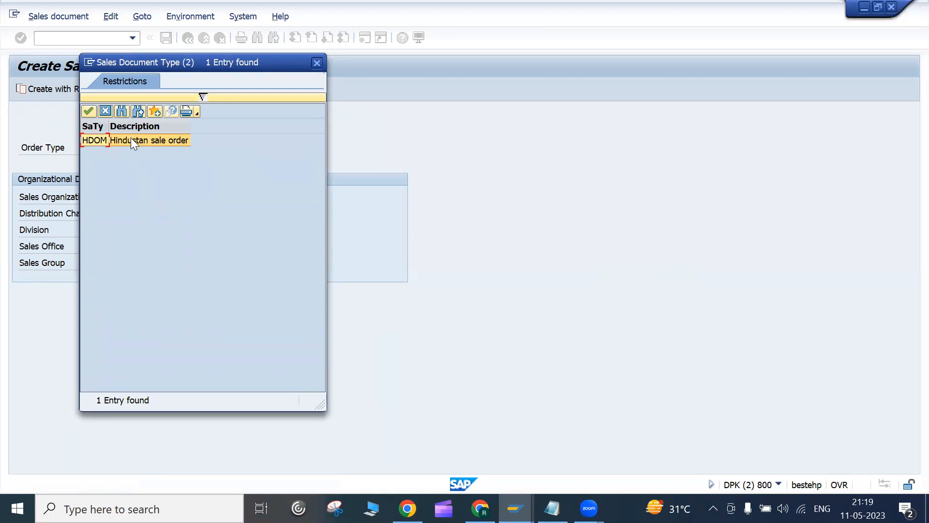
{"action": "left_click", "coordinate": [126, 140]}
{"action": "double_click", "coordinate": [125, 141]}
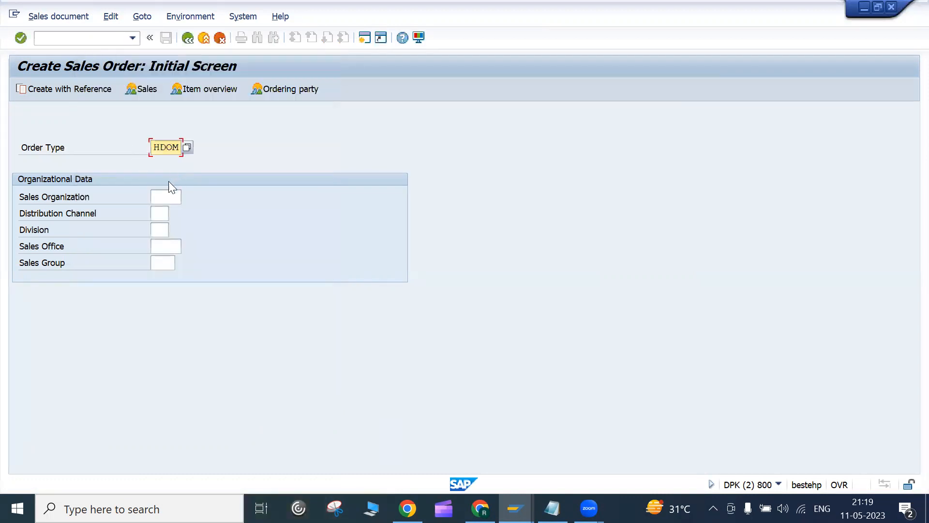
Step: Set the sales organization to 1052, copied from order 20195
{"action": "left_click", "coordinate": [173, 197]}
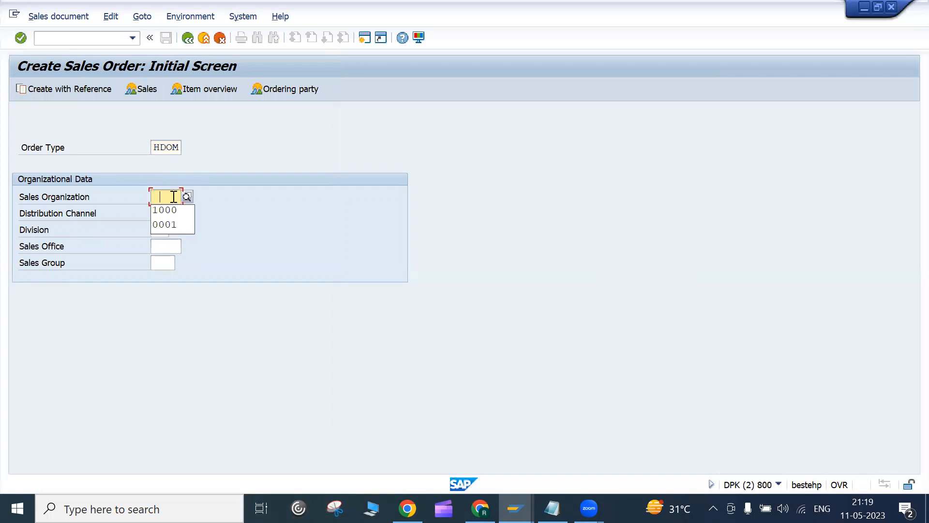
{"action": "left_click", "coordinate": [164, 210]}
{"action": "key", "text": "alt+Tab"}
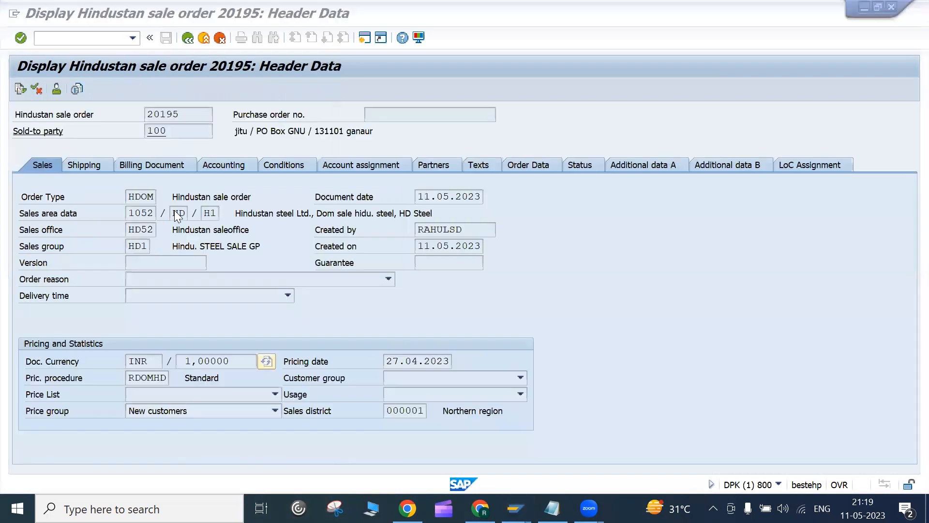
{"action": "left_click_drag", "start_coordinate": [129, 214], "coordinate": [147, 214]}
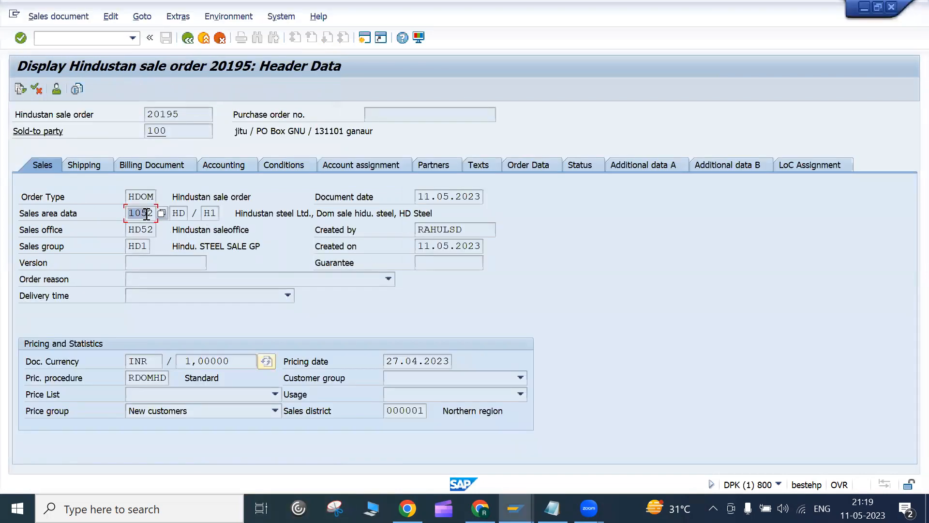
{"action": "key", "text": "alt+Tab"}
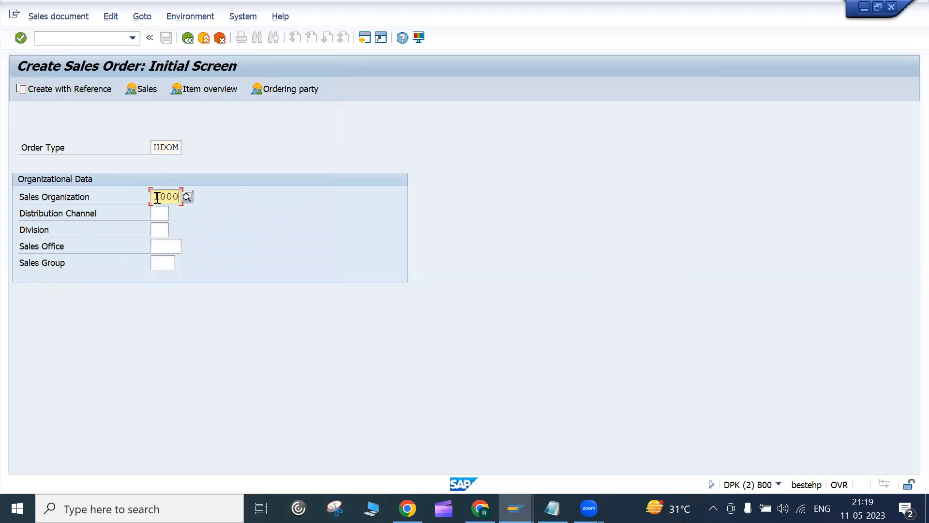
{"action": "type", "text": "1052"}
{"action": "key", "text": "alt+Tab"}
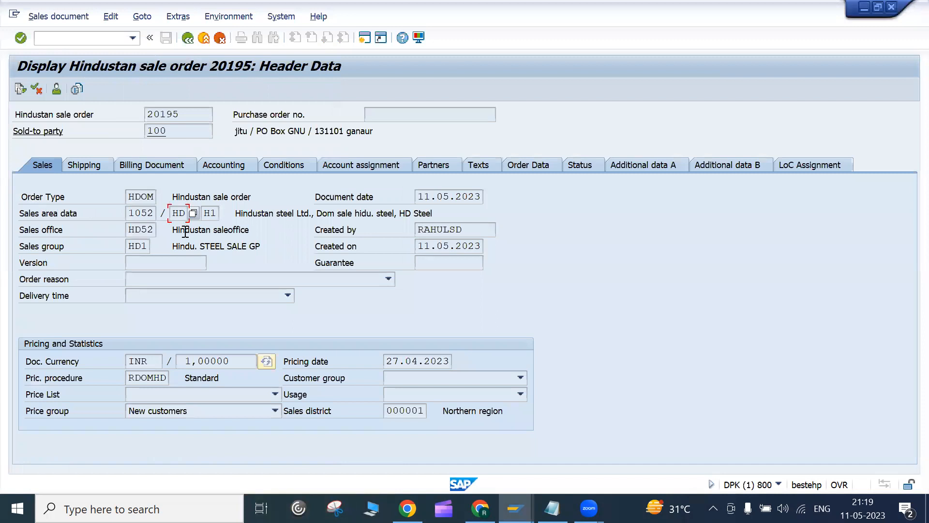
{"action": "key", "text": "alt+Tab"}
Step: Enter distribution channel HD and division h1
{"action": "left_click", "coordinate": [165, 215]}
{"action": "type", "text": "hd"}
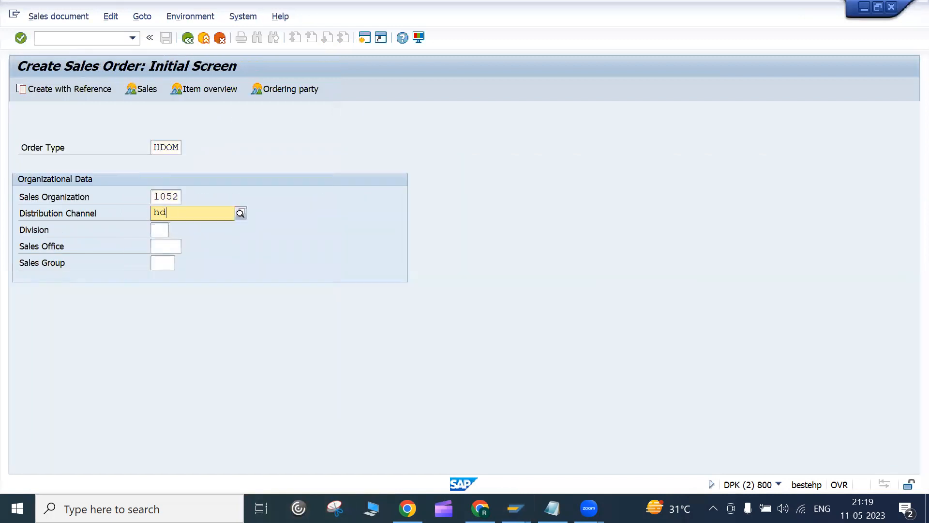
{"action": "left_click", "coordinate": [165, 241]}
{"action": "left_click", "coordinate": [160, 229]}
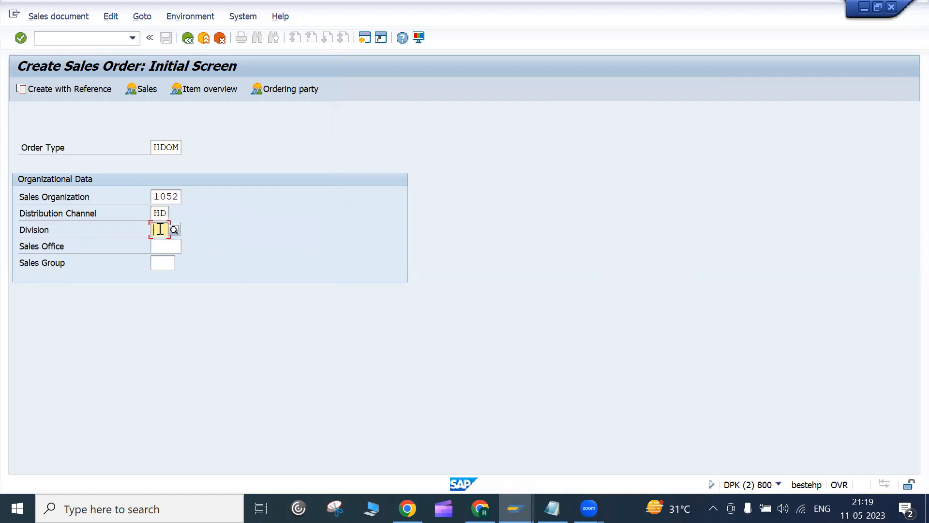
{"action": "type", "text": "h1"}
{"action": "left_click", "coordinate": [166, 248]}
Step: Confirm 1052 Hindustan steel Ltd. in the sales organization value list
{"action": "left_click", "coordinate": [164, 196]}
{"action": "key", "text": "Return"}
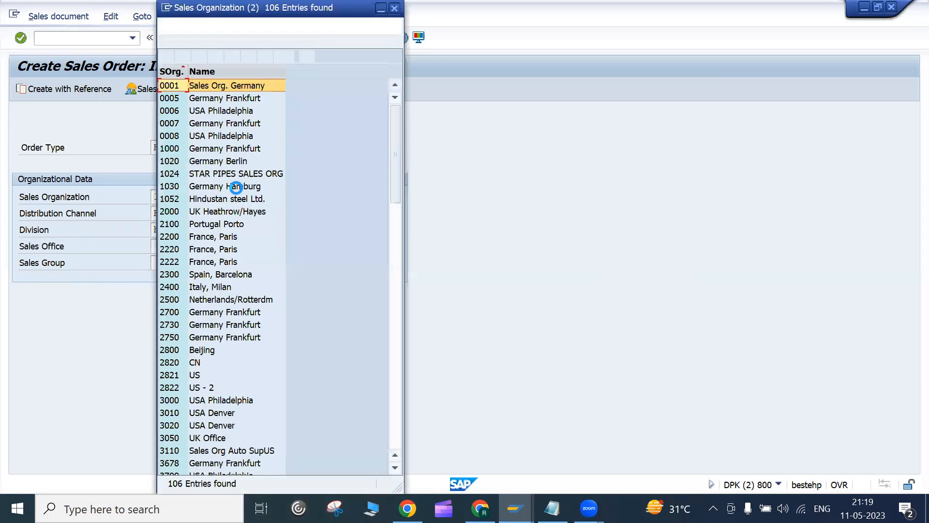
{"action": "scroll", "coordinate": [247, 242], "scroll_direction": "down", "scroll_amount": 10}
{"action": "scroll", "coordinate": [247, 241], "scroll_direction": "up", "scroll_amount": 10}
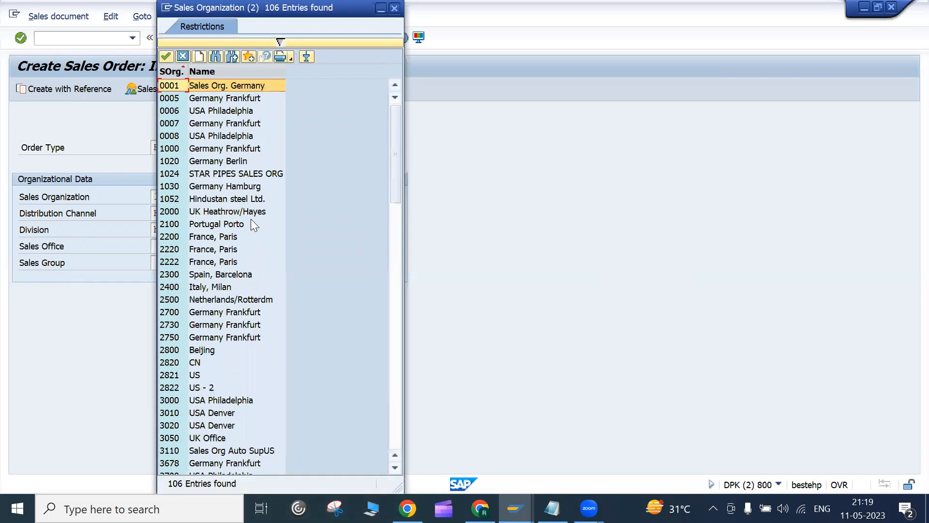
{"action": "left_click", "coordinate": [210, 199]}
{"action": "left_click_drag", "start_coordinate": [262, 30], "coordinate": [346, 33]}
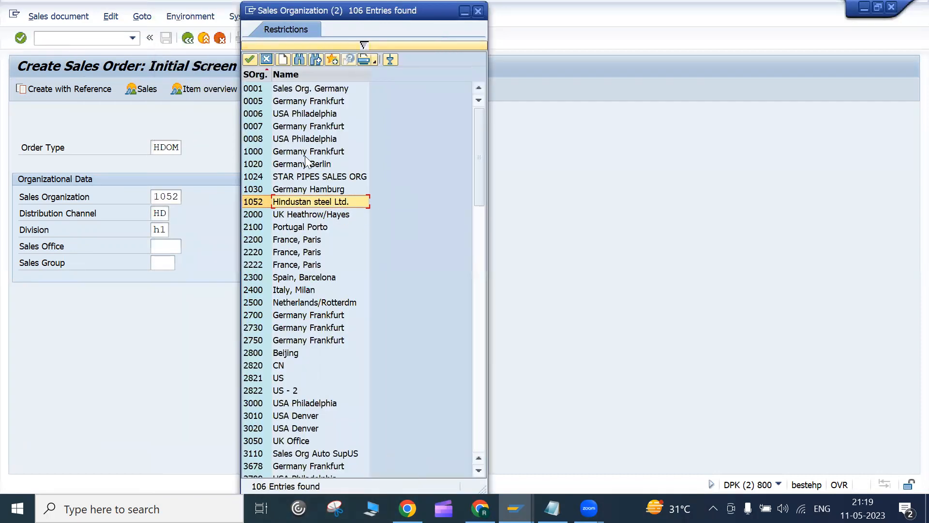
{"action": "left_click", "coordinate": [266, 61]}
Step: Check the valid distribution channels and divisions for 1052 and HD
{"action": "left_click", "coordinate": [162, 218]}
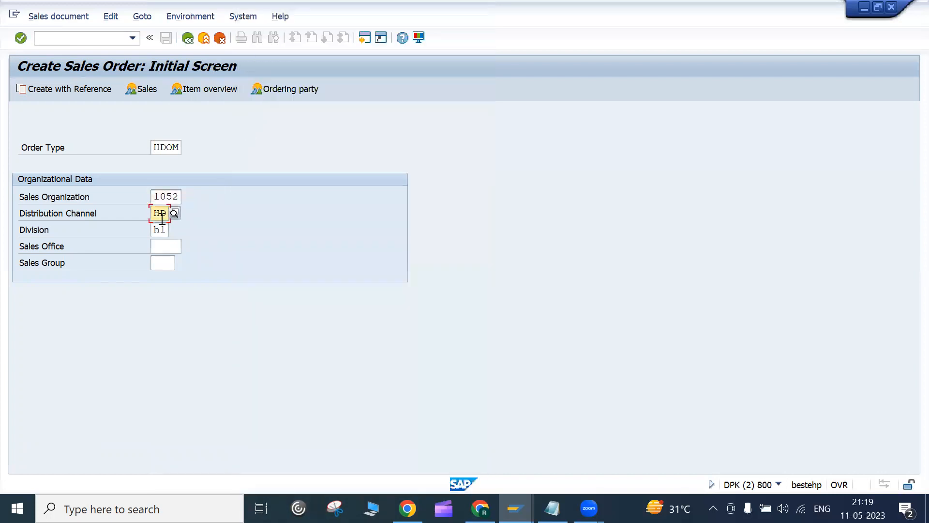
{"action": "left_click", "coordinate": [173, 214]}
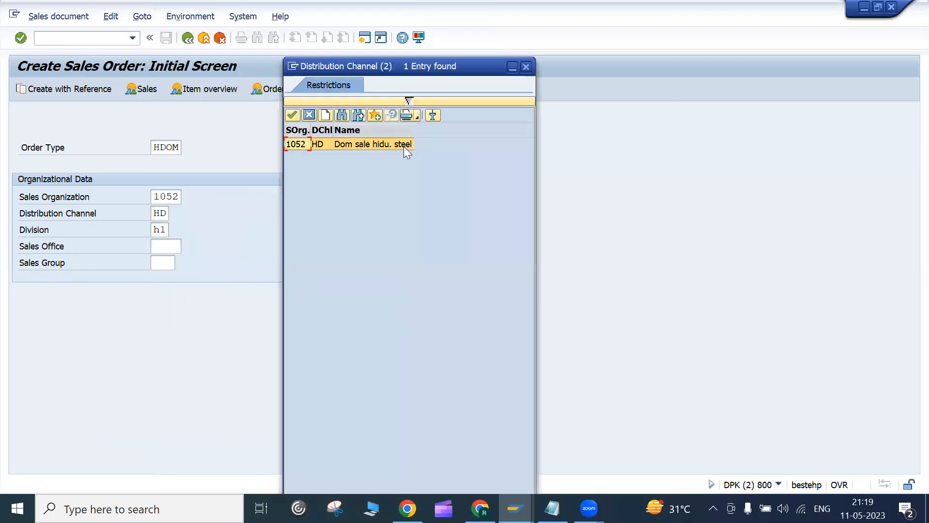
{"action": "left_click", "coordinate": [308, 119]}
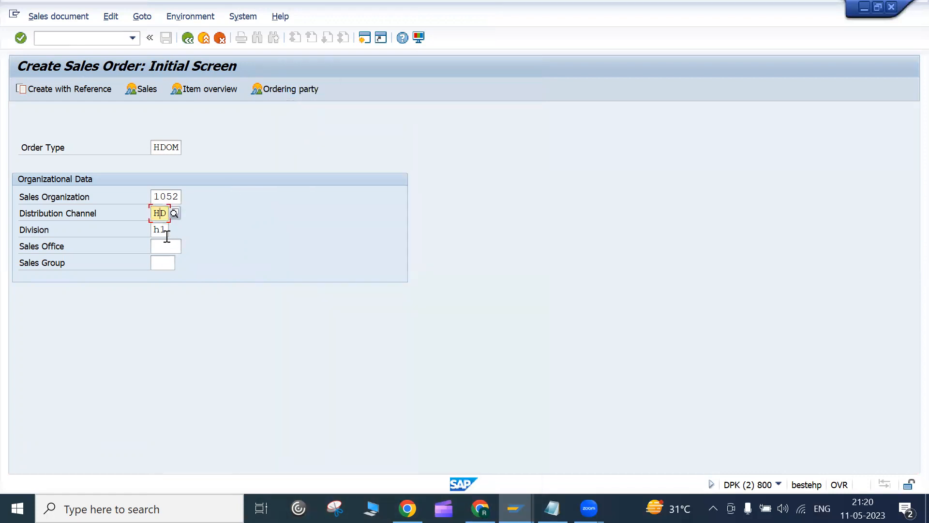
{"action": "left_click", "coordinate": [166, 235]}
{"action": "left_click", "coordinate": [174, 229]}
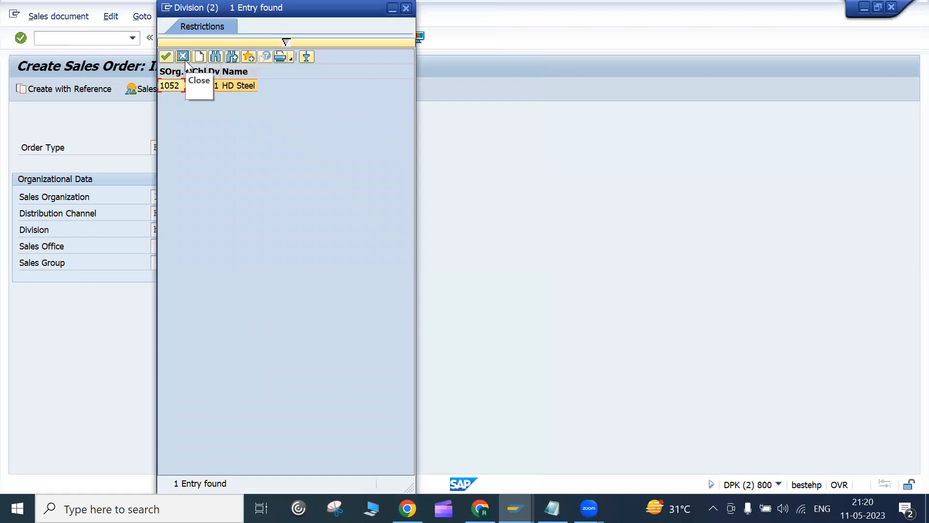
{"action": "left_click", "coordinate": [185, 59]}
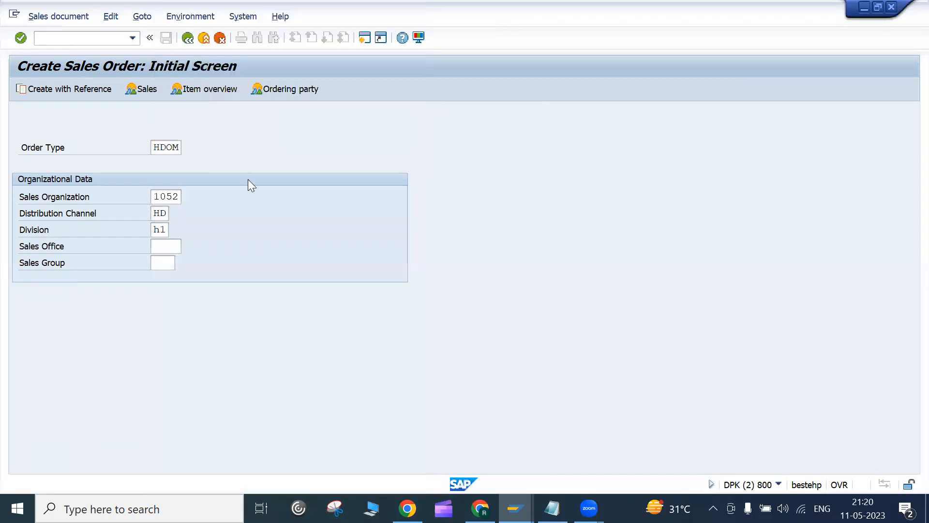
{"action": "left_click", "coordinate": [170, 245]}
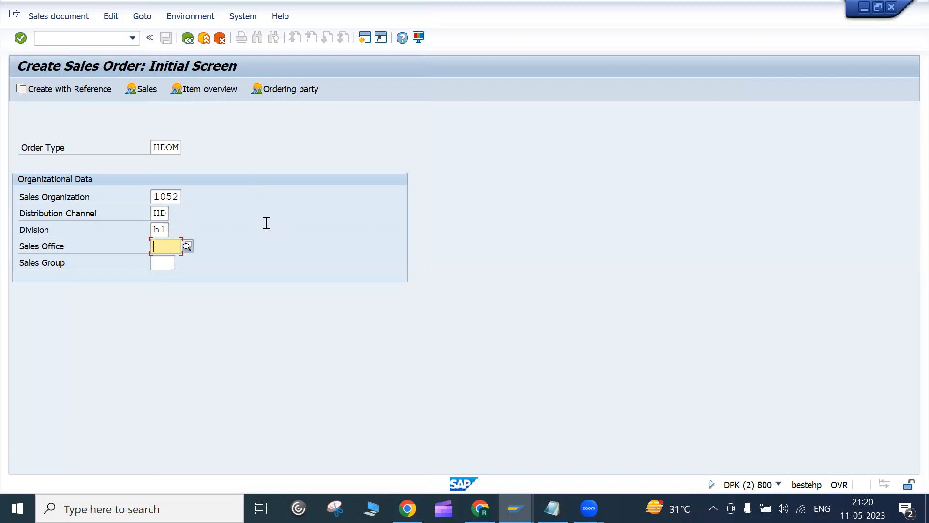
Step: On the order overview, enter customer 100 as both sold-to and ship-to party
{"action": "key", "text": "Return"}
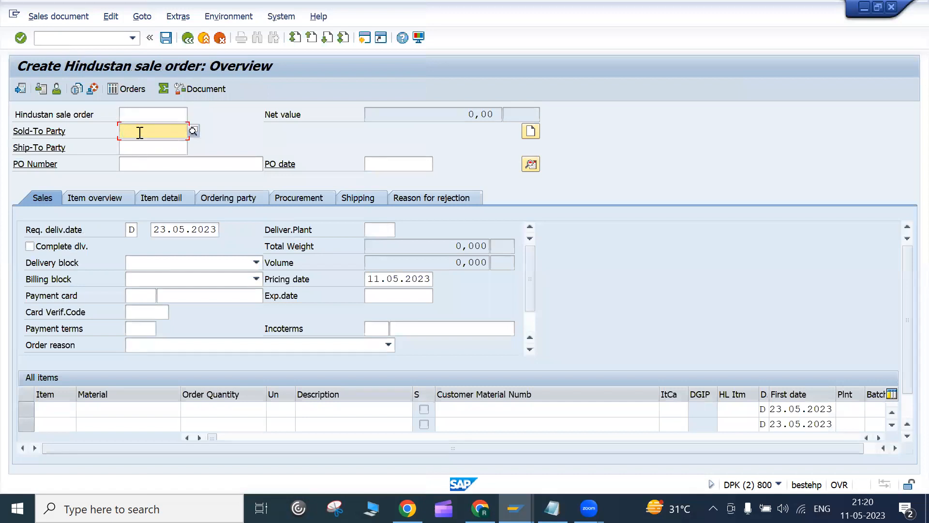
{"action": "left_click", "coordinate": [137, 150]}
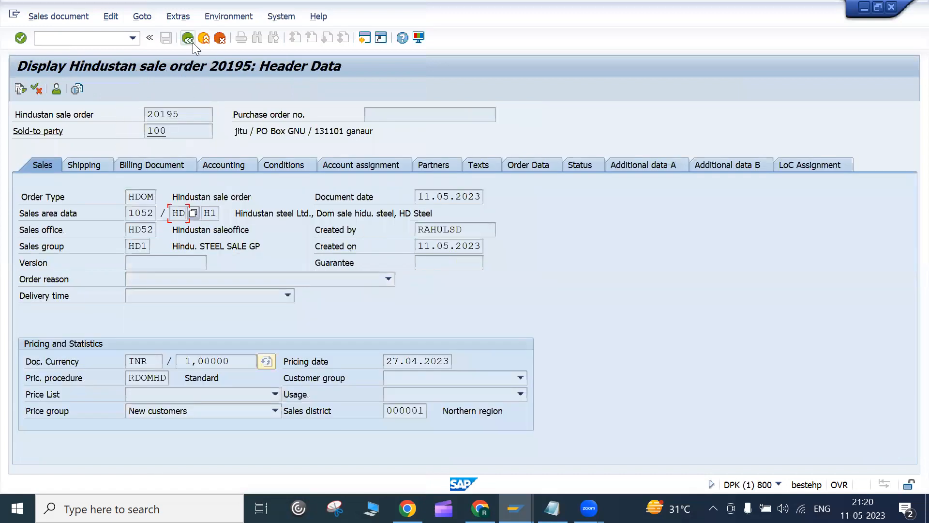
{"action": "left_click", "coordinate": [188, 38]}
{"action": "left_click", "coordinate": [129, 130]}
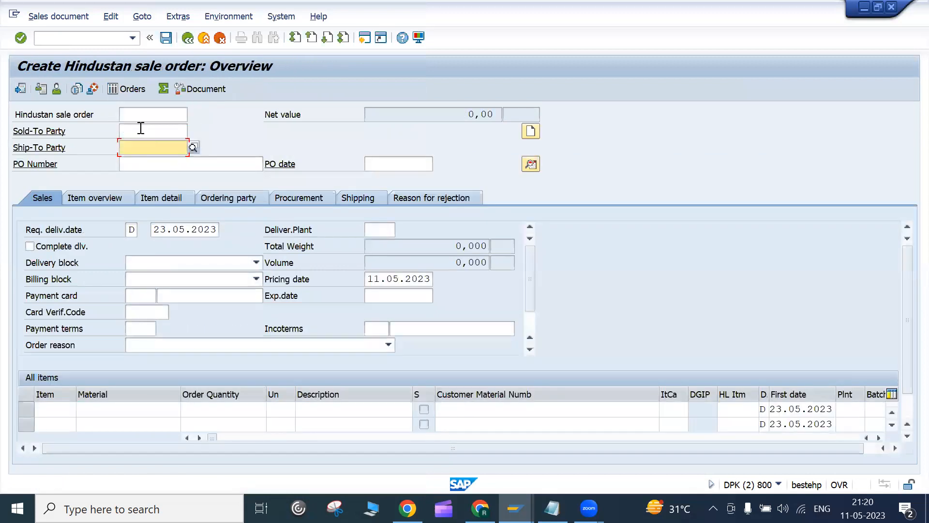
{"action": "left_click", "coordinate": [141, 130]}
{"action": "type", "text": "100"}
{"action": "left_click", "coordinate": [136, 148]}
{"action": "type", "text": "100"}
{"action": "key", "text": "Return"}
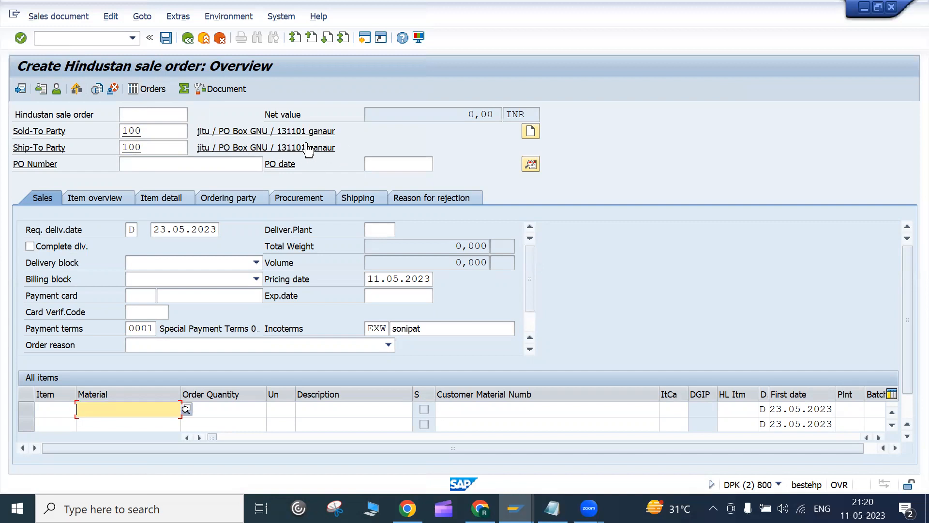
Step: Enter PO number 'test 11 May' and review the header entries
{"action": "left_click", "coordinate": [141, 163]}
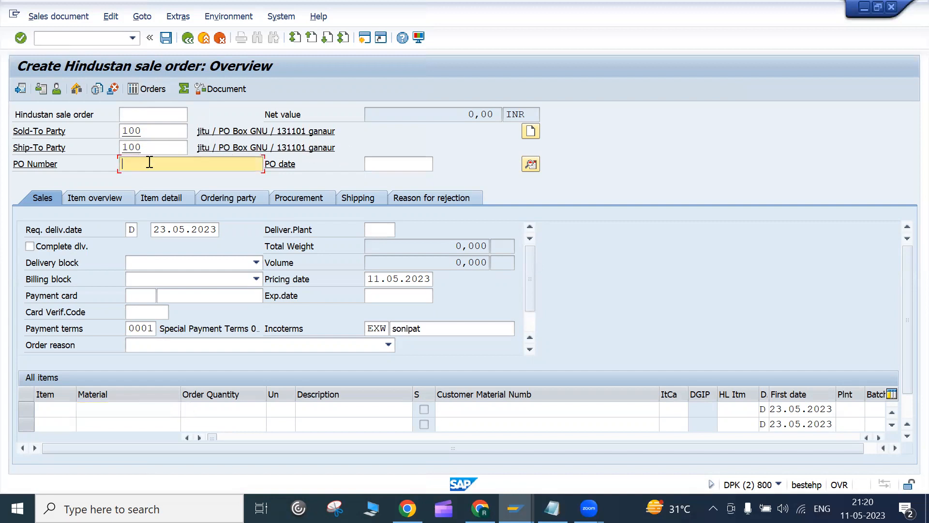
{"action": "type", "text": "test"}
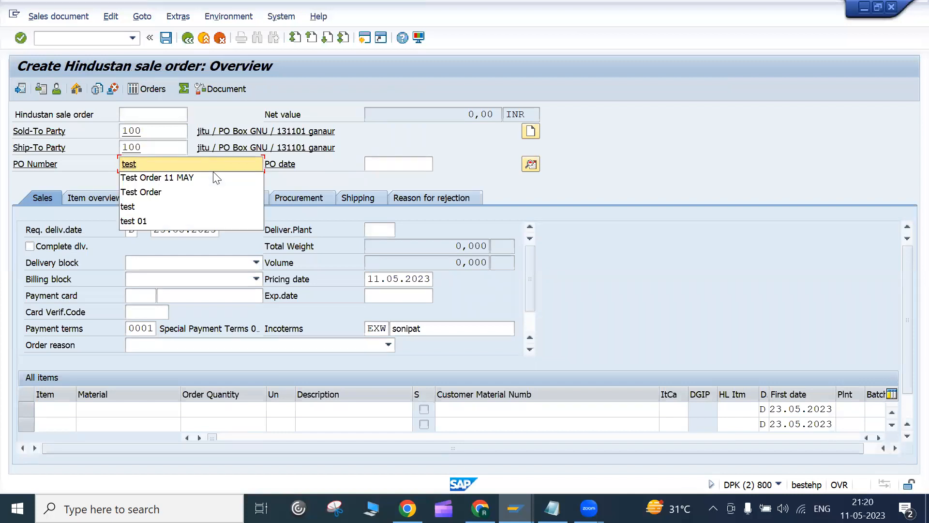
{"action": "type", "text": " 11 May"}
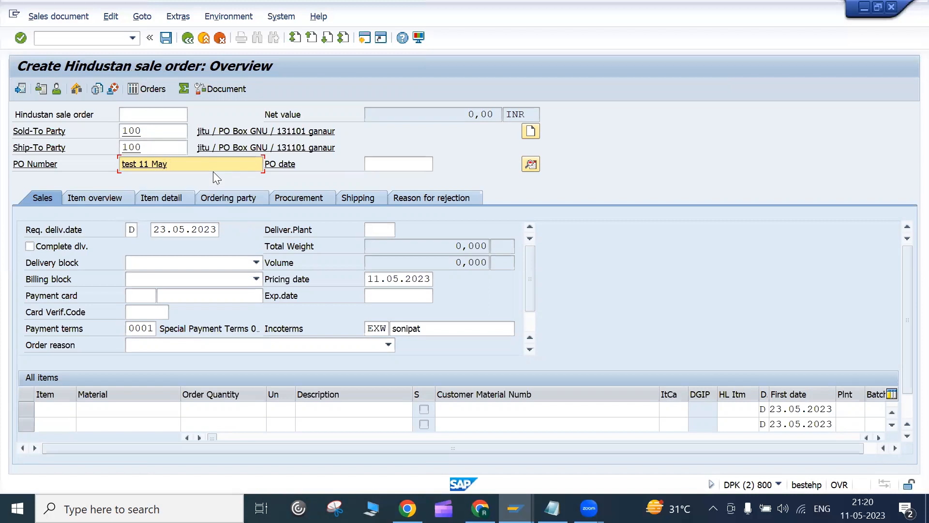
{"action": "key", "text": "Return"}
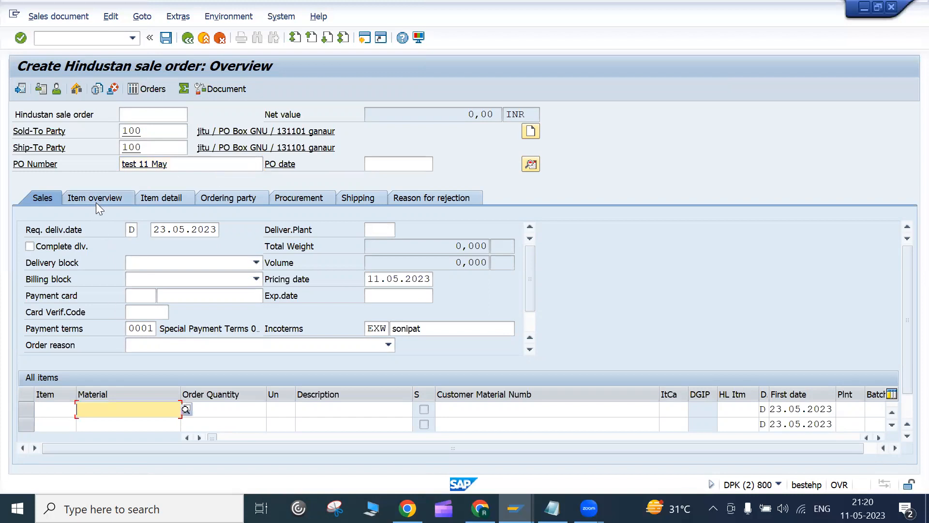
{"action": "left_click", "coordinate": [178, 164]}
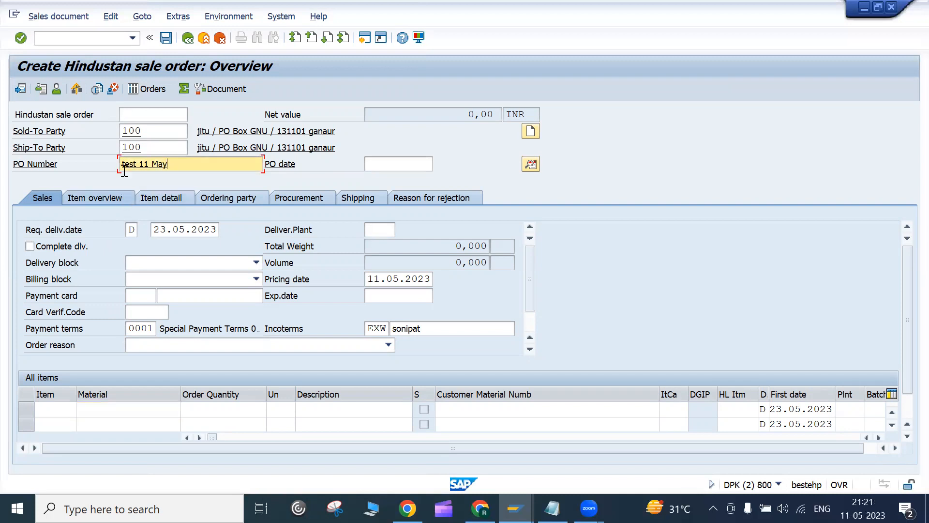
{"action": "left_click", "coordinate": [153, 133]}
{"action": "left_click", "coordinate": [154, 147]}
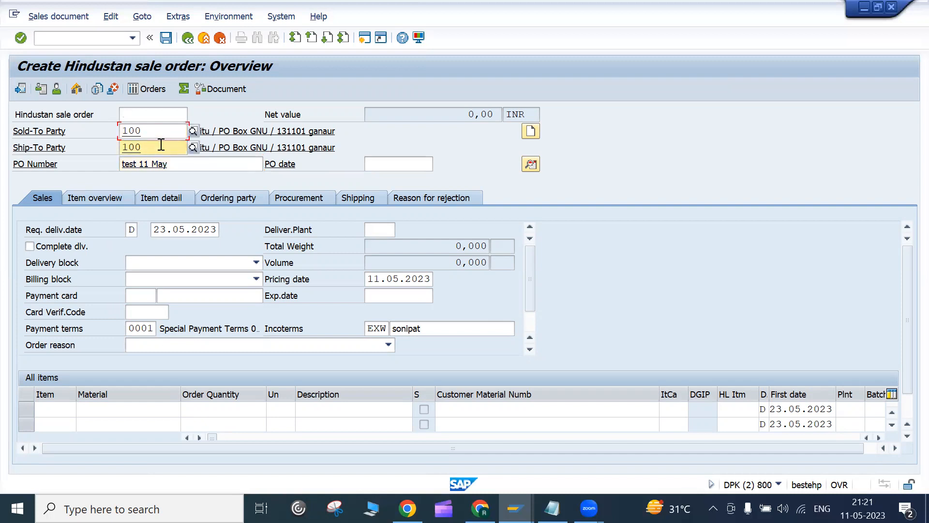
{"action": "left_click", "coordinate": [181, 160]}
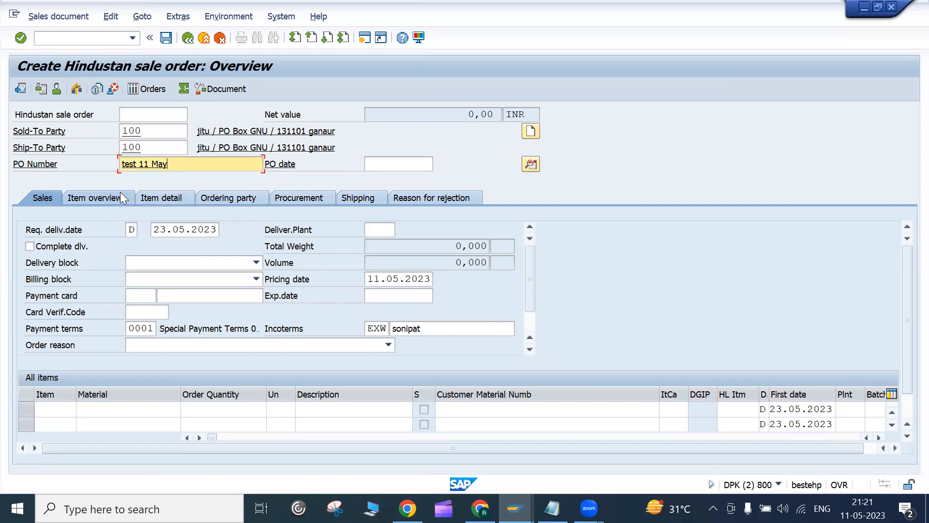
Step: Add material 50065603, copied from order 20195, as item 10 with quantity 3
{"action": "left_click", "coordinate": [135, 412]}
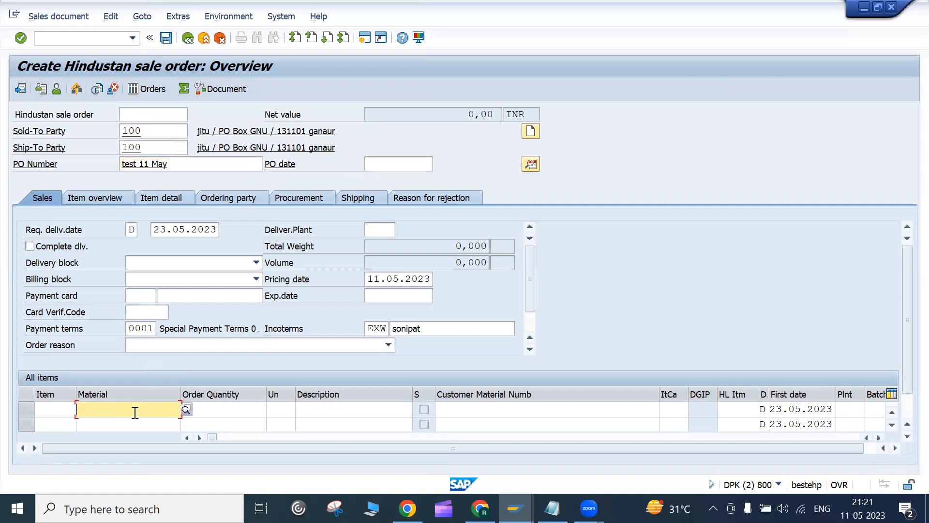
{"action": "key", "text": "F10"}
{"action": "key", "text": "Escape"}
{"action": "key", "text": "alt+Tab"}
{"action": "left_click_drag", "start_coordinate": [133, 411], "coordinate": [30, 396]}
{"action": "key", "text": "ctrl+c"}
{"action": "key", "text": "alt+Tab"}
{"action": "key", "text": "ctrl+v"}
{"action": "left_click", "coordinate": [253, 414]}
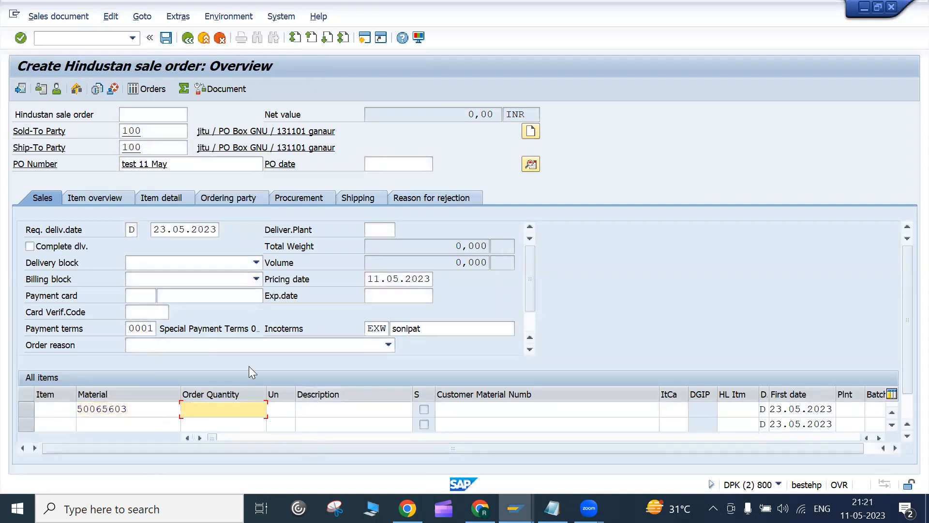
{"action": "type", "text": "3"}
{"action": "key", "text": "Return"}
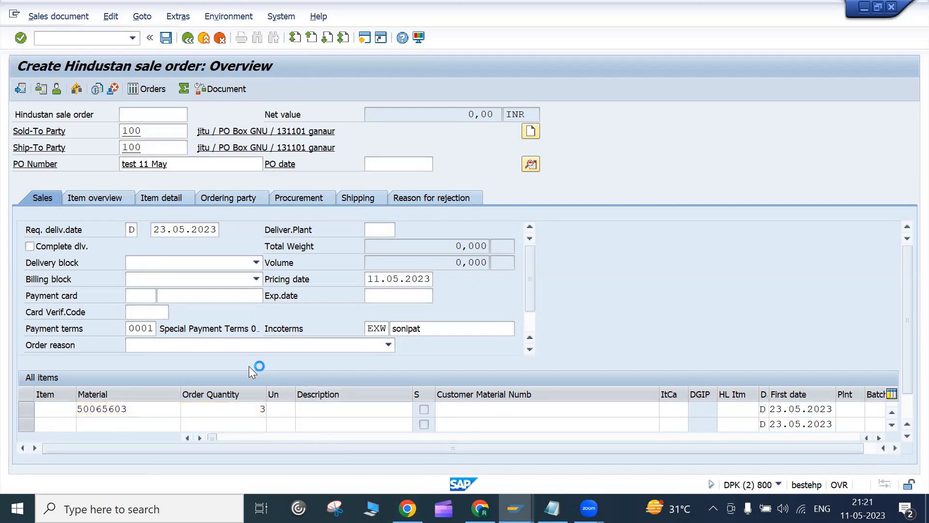
Step: Review item 10's KG unit, steel sheet description, material and quantity, then confirm the line
{"action": "left_click", "coordinate": [275, 409]}
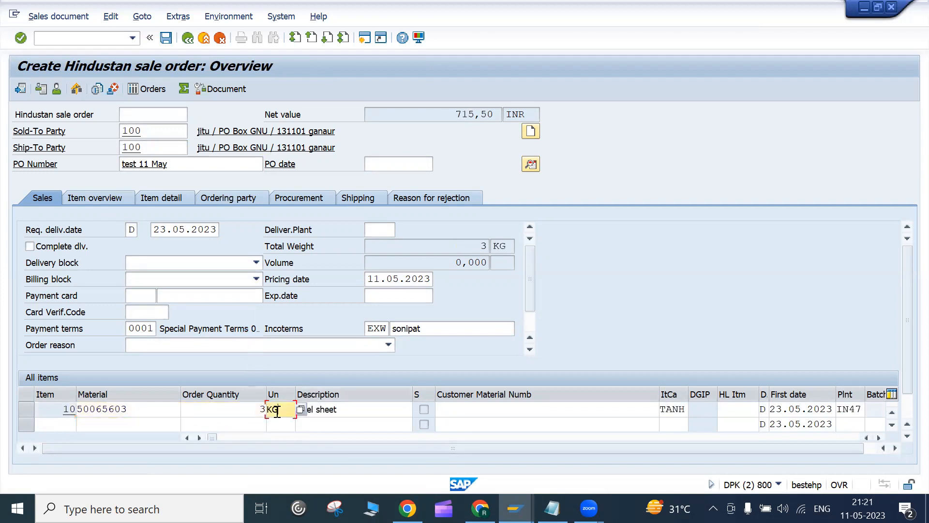
{"action": "left_click", "coordinate": [349, 414]}
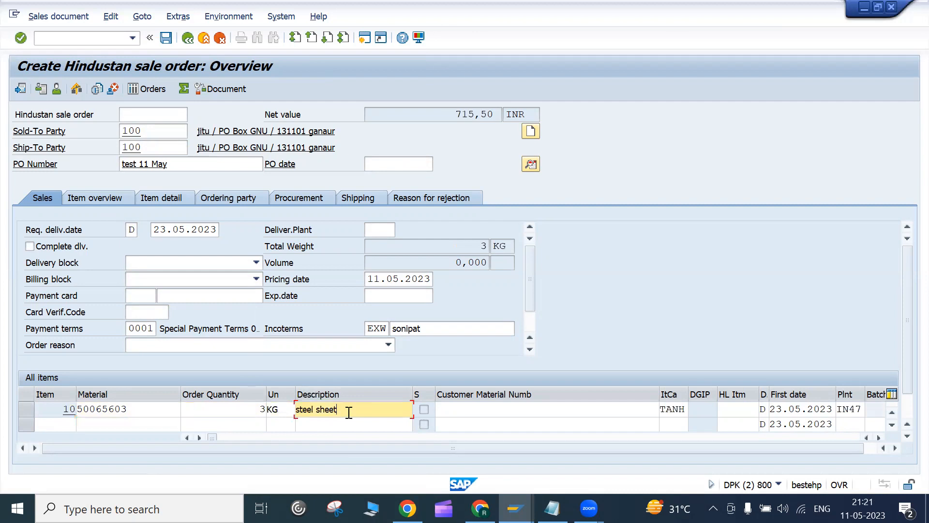
{"action": "left_click", "coordinate": [278, 412]}
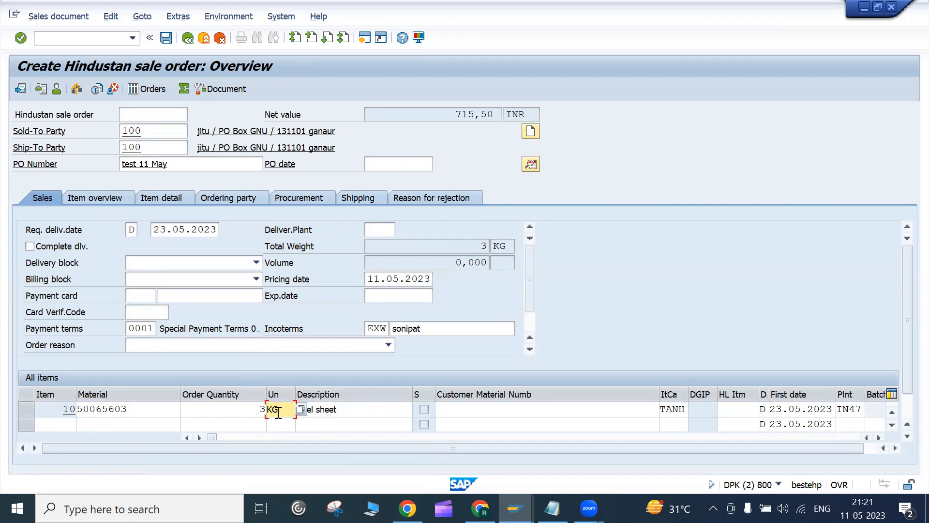
{"action": "left_click", "coordinate": [97, 409]}
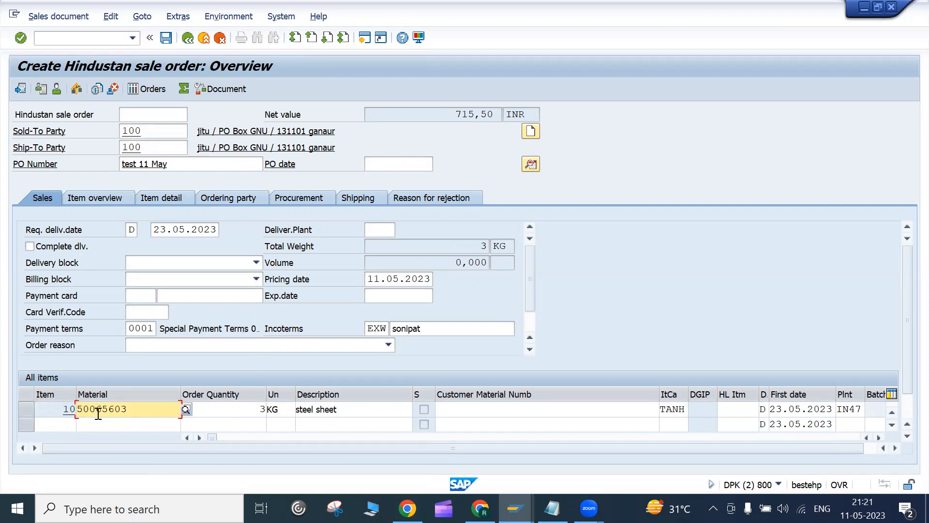
{"action": "left_click", "coordinate": [245, 414]}
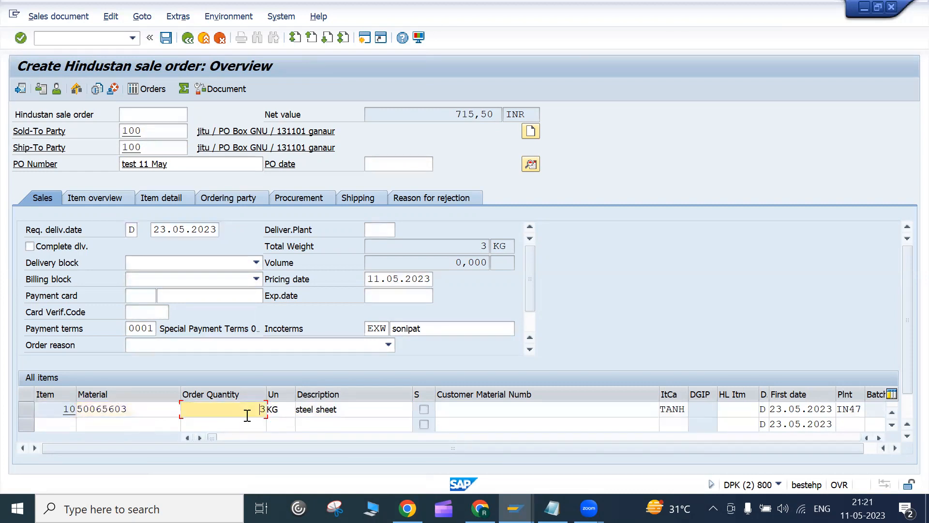
{"action": "key", "text": "Return"}
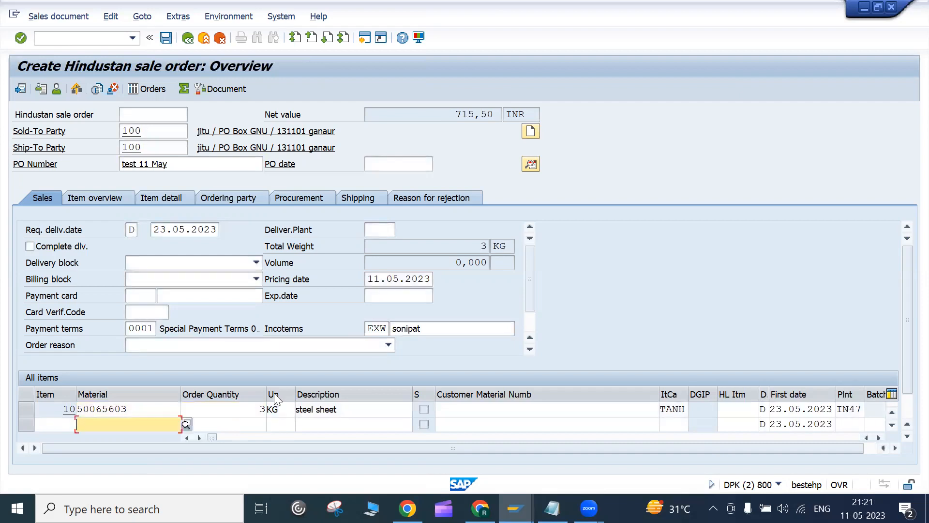
Step: Highlight the order's net value of 715,50 INR
{"action": "left_click_drag", "start_coordinate": [435, 115], "coordinate": [499, 109]}
{"action": "left_click", "coordinate": [497, 111]}
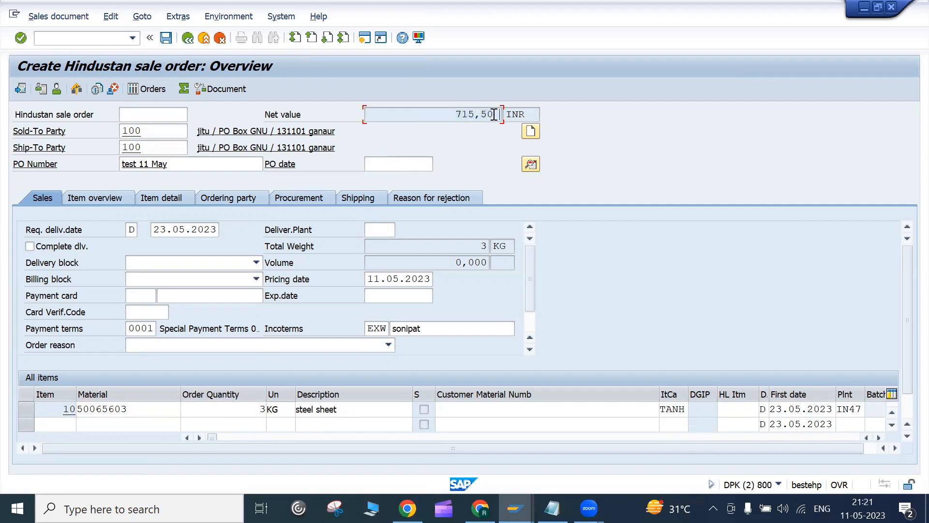
{"action": "left_click_drag", "start_coordinate": [441, 116], "coordinate": [494, 113]}
{"action": "left_click", "coordinate": [495, 113]}
{"action": "scroll", "coordinate": [906, 406], "scroll_direction": "down", "scroll_amount": 1}
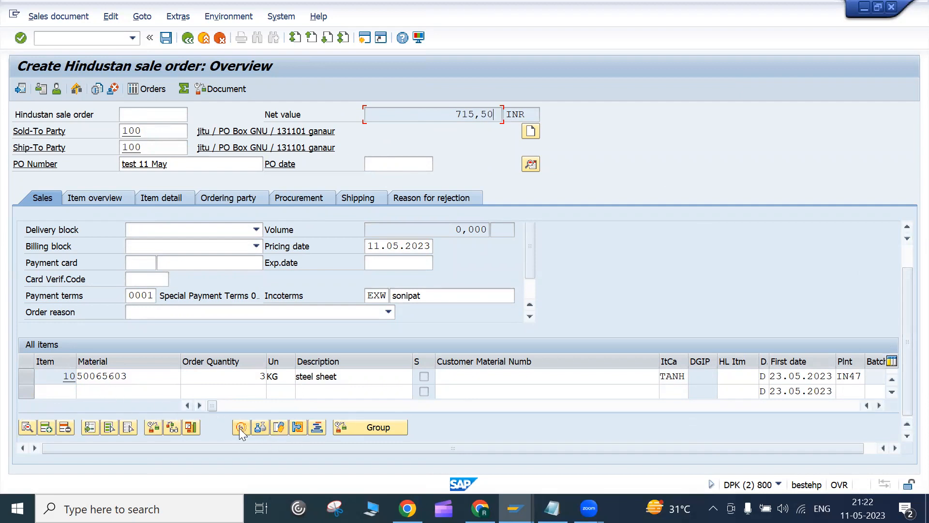
{"action": "left_click", "coordinate": [683, 378]}
{"action": "left_click", "coordinate": [693, 376]}
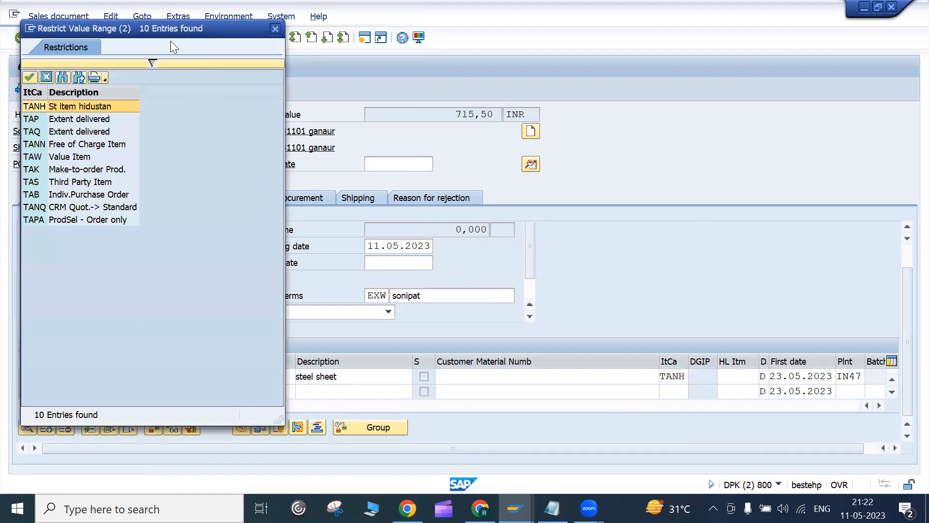
{"action": "left_click_drag", "start_coordinate": [174, 24], "coordinate": [446, 71]}
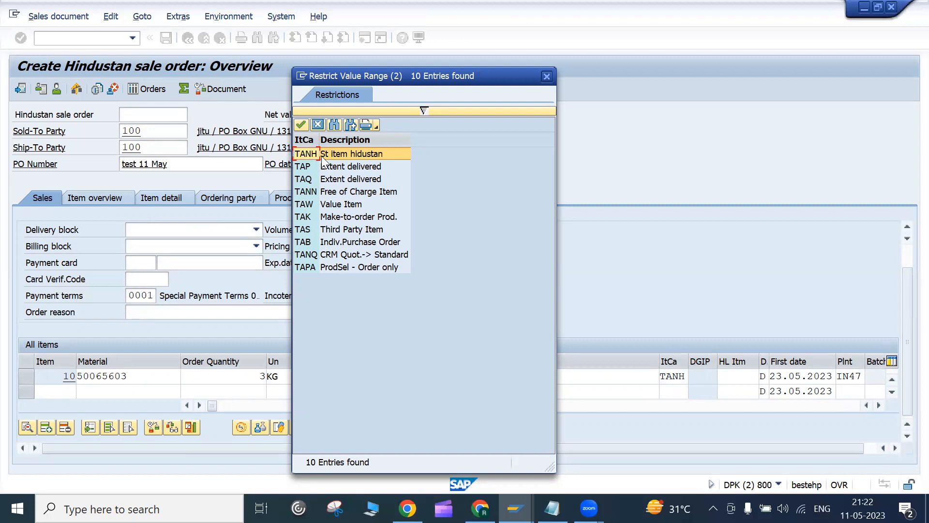
{"action": "left_click", "coordinate": [327, 169]}
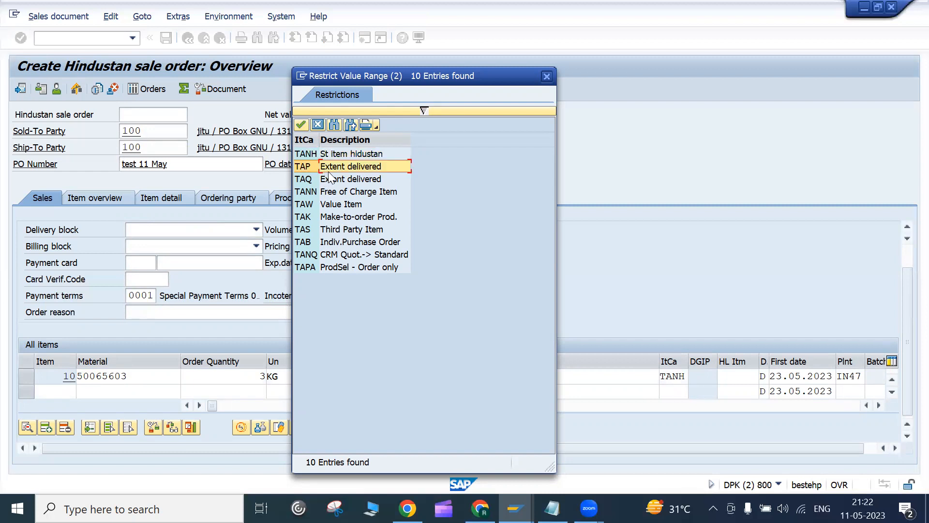
{"action": "left_click", "coordinate": [342, 181]}
{"action": "left_click", "coordinate": [344, 218]}
{"action": "left_click", "coordinate": [343, 229]}
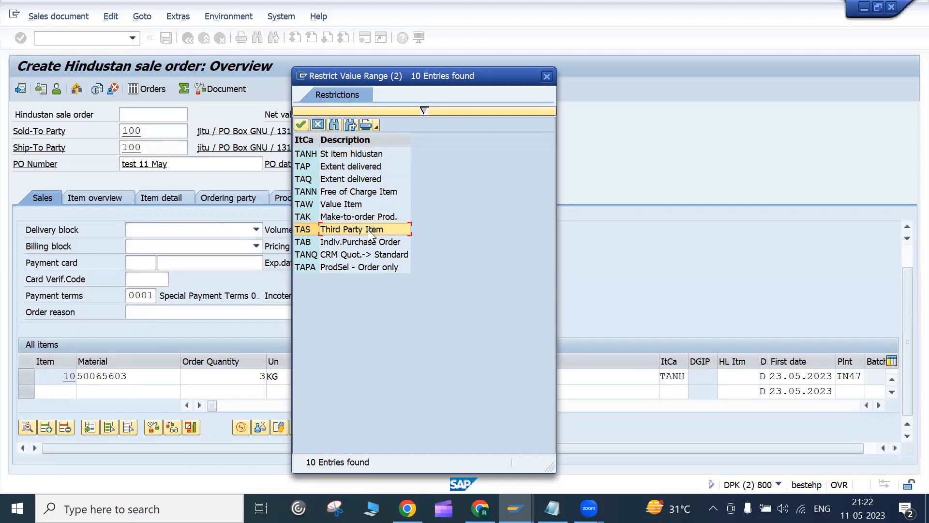
{"action": "left_click", "coordinate": [319, 125]}
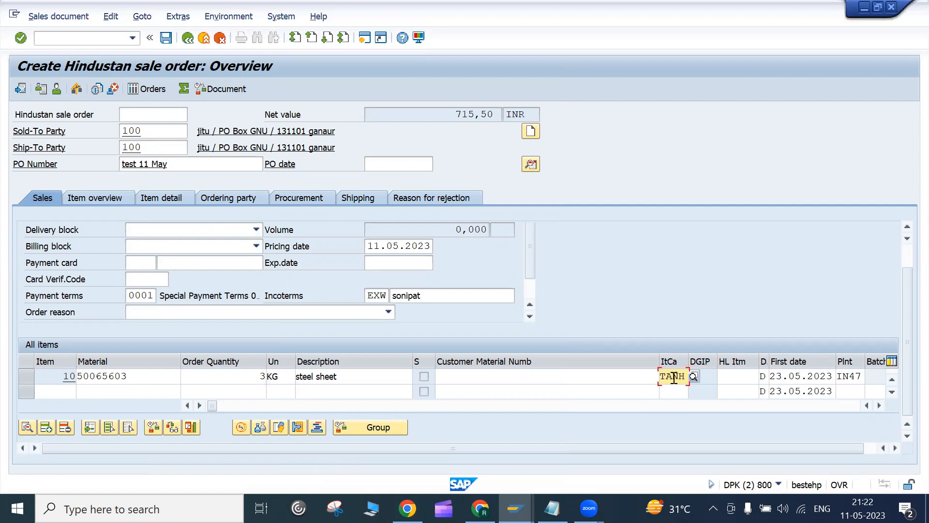
{"action": "left_click", "coordinate": [859, 377]}
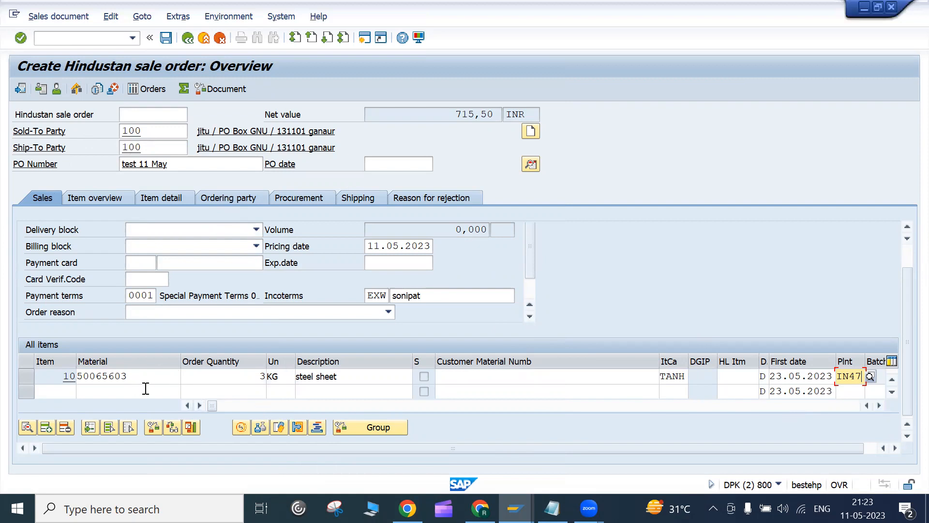
{"action": "left_click", "coordinate": [27, 376]}
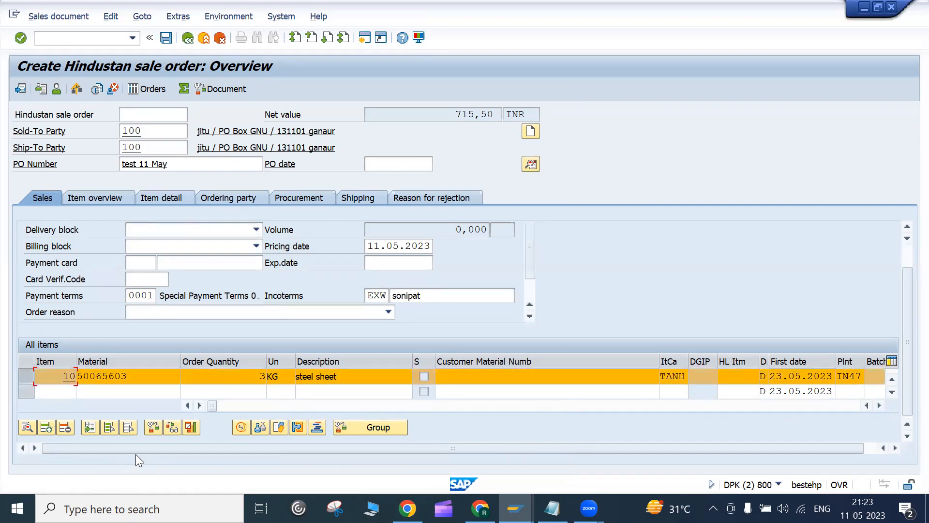
{"action": "left_click", "coordinate": [241, 427]}
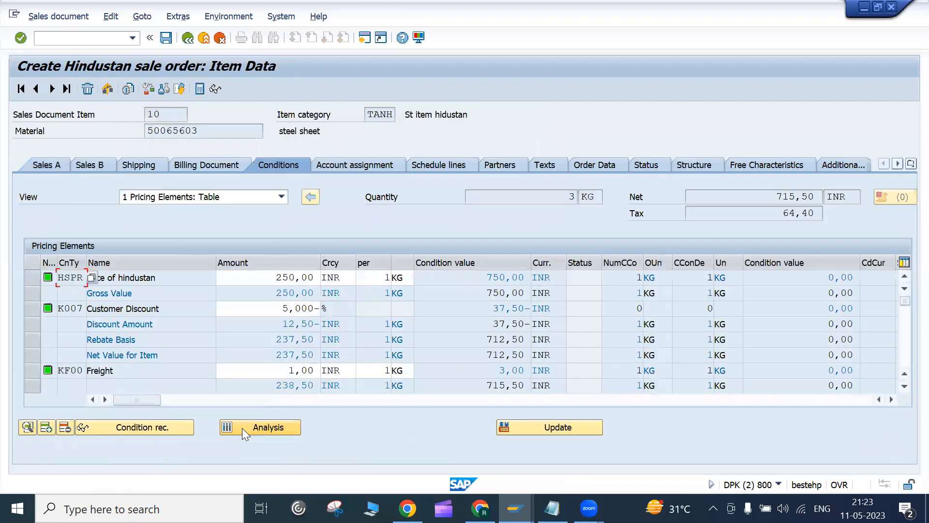
{"action": "left_click", "coordinate": [188, 37]}
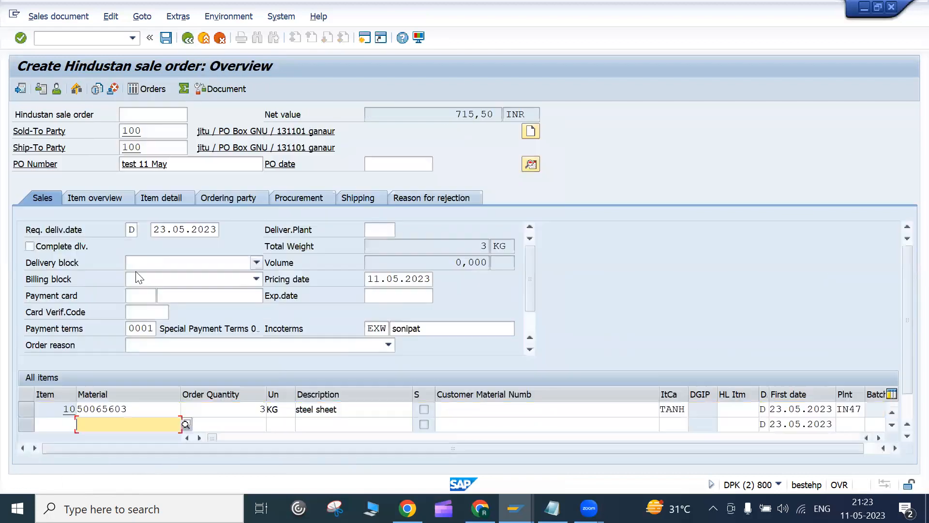
{"action": "left_click", "coordinate": [24, 409]}
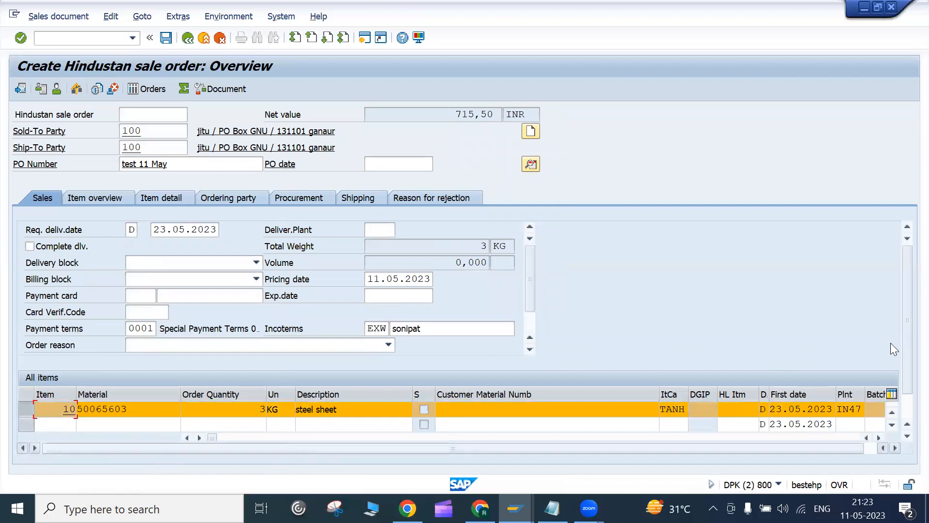
{"action": "left_click_drag", "start_coordinate": [901, 315], "coordinate": [909, 412]}
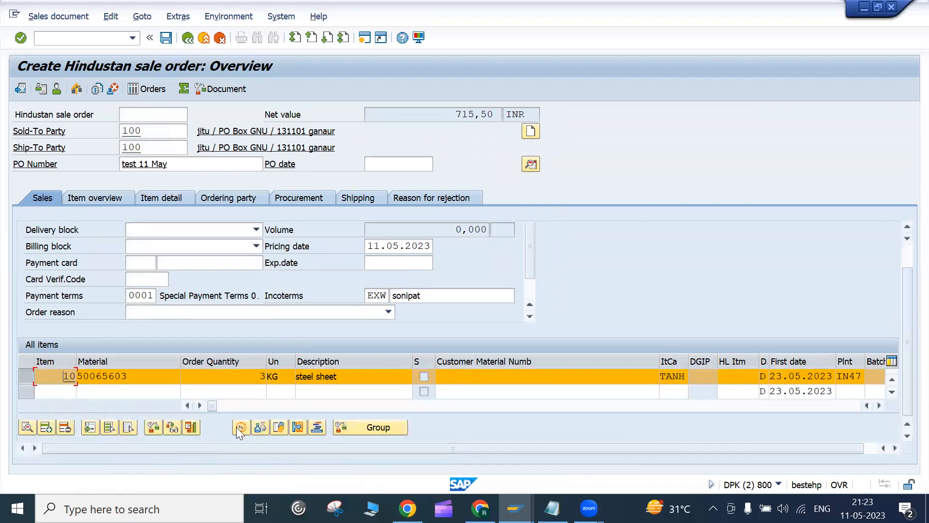
Step: Review item 10's price of hindustan condition: 250,00 INR per KG, value 750,00
{"action": "left_click", "coordinate": [237, 428]}
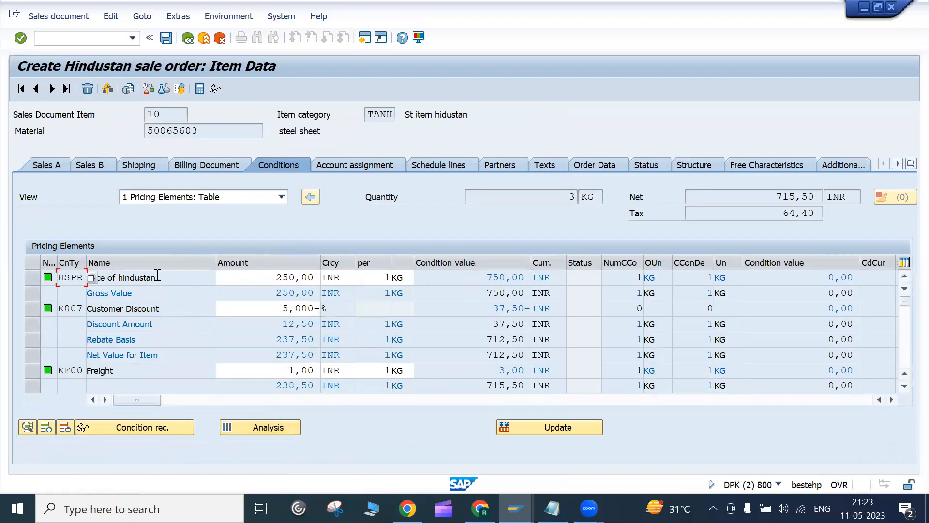
{"action": "left_click_drag", "start_coordinate": [174, 283], "coordinate": [98, 260]}
{"action": "left_click", "coordinate": [251, 279]}
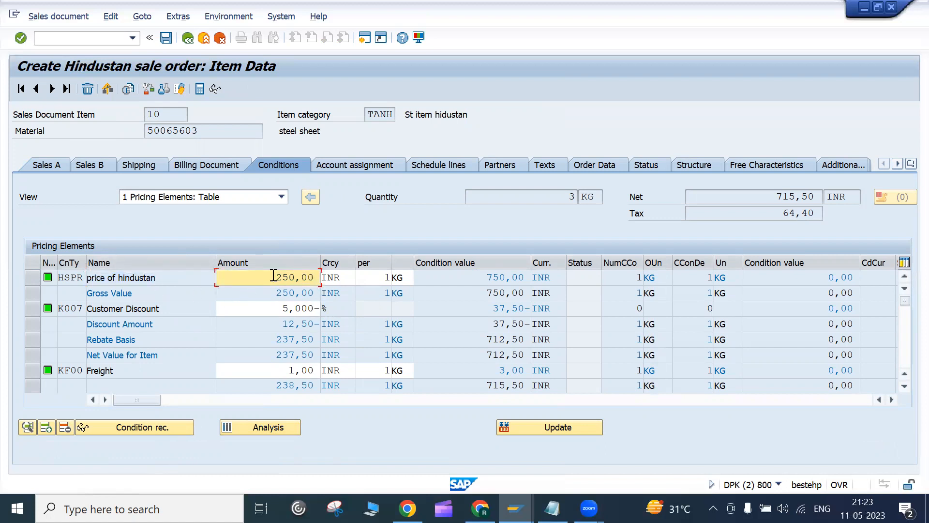
{"action": "left_click_drag", "start_coordinate": [450, 277], "coordinate": [540, 270]}
{"action": "left_click", "coordinate": [540, 270]}
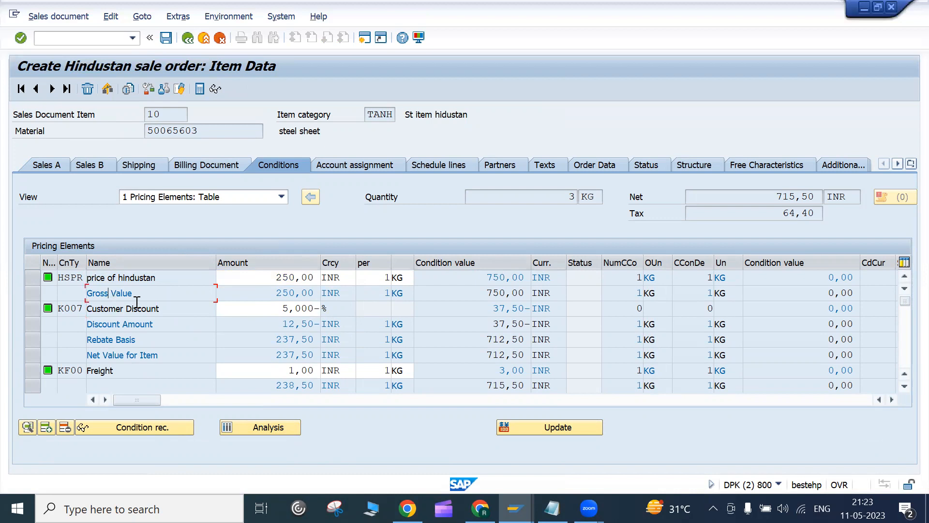
Step: Review the Customer Discount condition: 5,000- percent, value 37,50-
{"action": "left_click_drag", "start_coordinate": [179, 312], "coordinate": [70, 307]}
{"action": "left_click", "coordinate": [70, 308]}
{"action": "left_click_drag", "start_coordinate": [272, 307], "coordinate": [332, 308]}
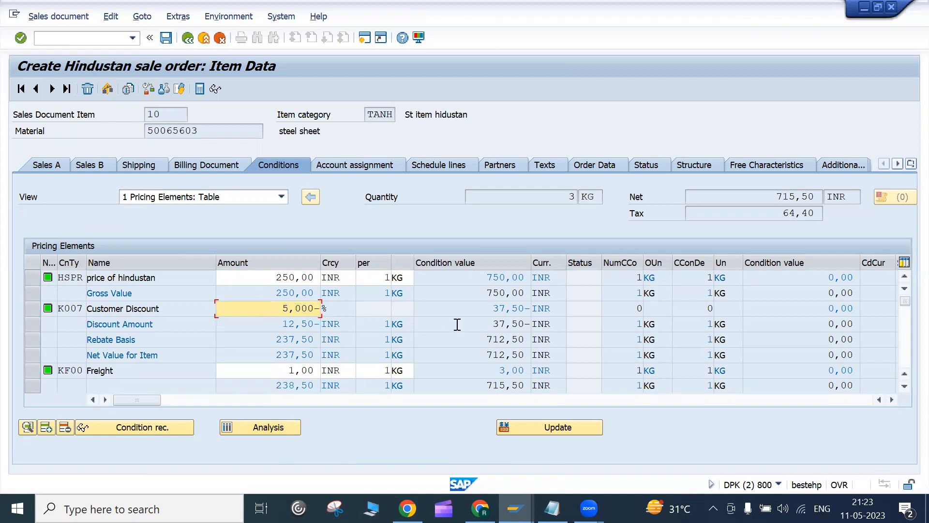
{"action": "left_click_drag", "start_coordinate": [484, 315], "coordinate": [534, 308]}
{"action": "left_click", "coordinate": [532, 315]}
{"action": "left_click", "coordinate": [534, 308]}
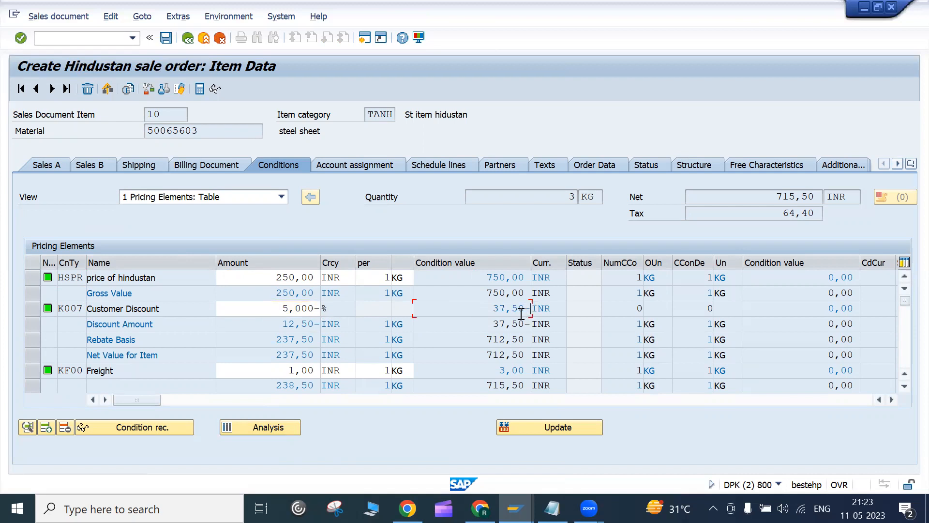
Step: Review the Freight condition: 1,00 INR per KG, value 3,00
{"action": "left_click_drag", "start_coordinate": [136, 372], "coordinate": [85, 372]}
{"action": "left_click", "coordinate": [85, 372]}
{"action": "left_click_drag", "start_coordinate": [291, 373], "coordinate": [329, 369]}
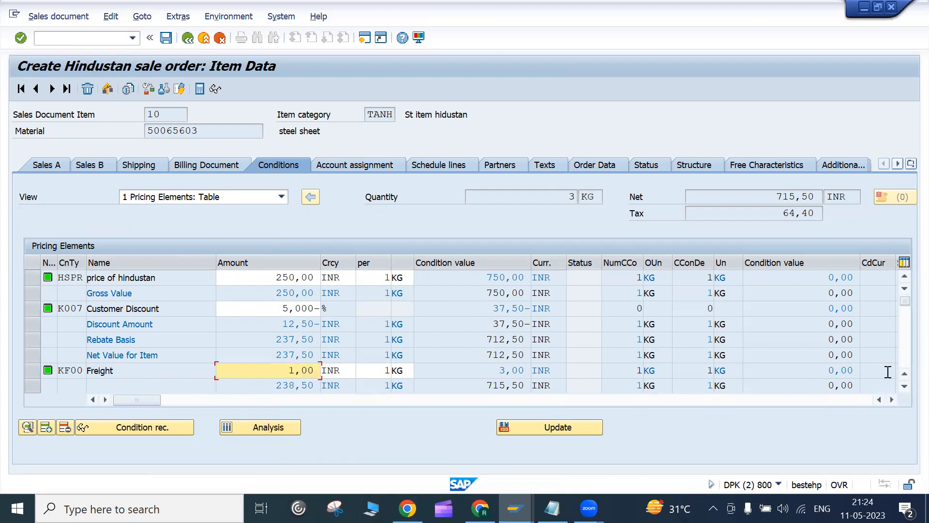
{"action": "left_click", "coordinate": [905, 390]}
{"action": "left_click", "coordinate": [500, 359]}
{"action": "left_click_drag", "start_coordinate": [500, 359], "coordinate": [548, 362]}
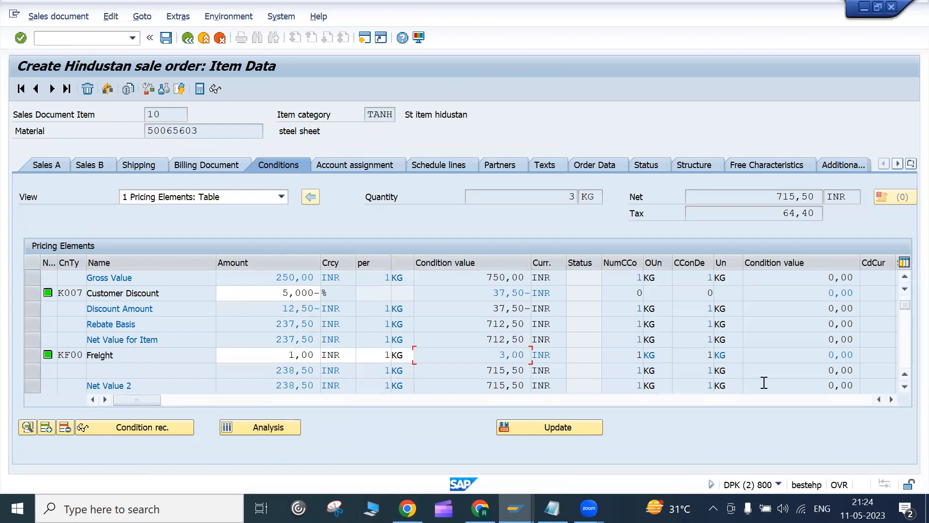
Step: Scroll to the Down Pay./Settlement row, then admit the waiting participant in Google Meet
{"action": "left_click", "coordinate": [904, 386]}
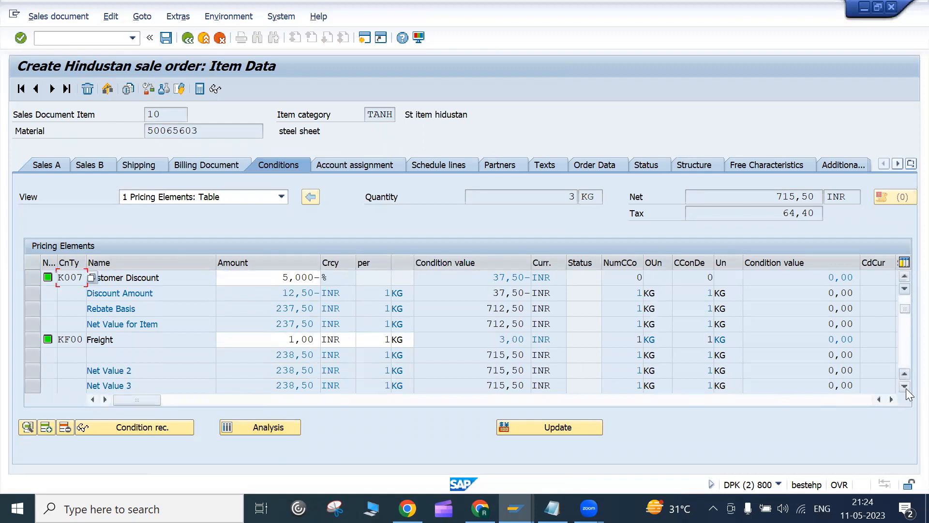
{"action": "left_click", "coordinate": [905, 385]}
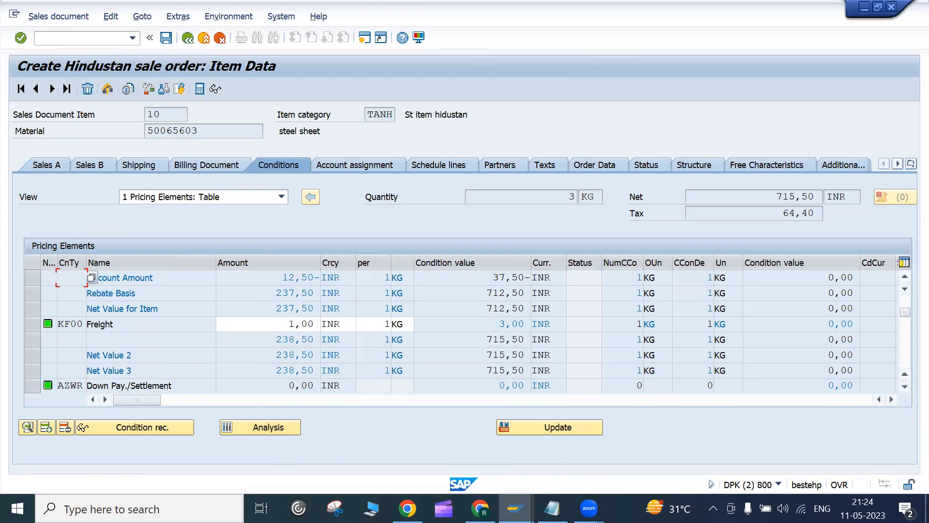
{"action": "key", "text": "alt+Tab"}
{"action": "left_click", "coordinate": [604, 135]}
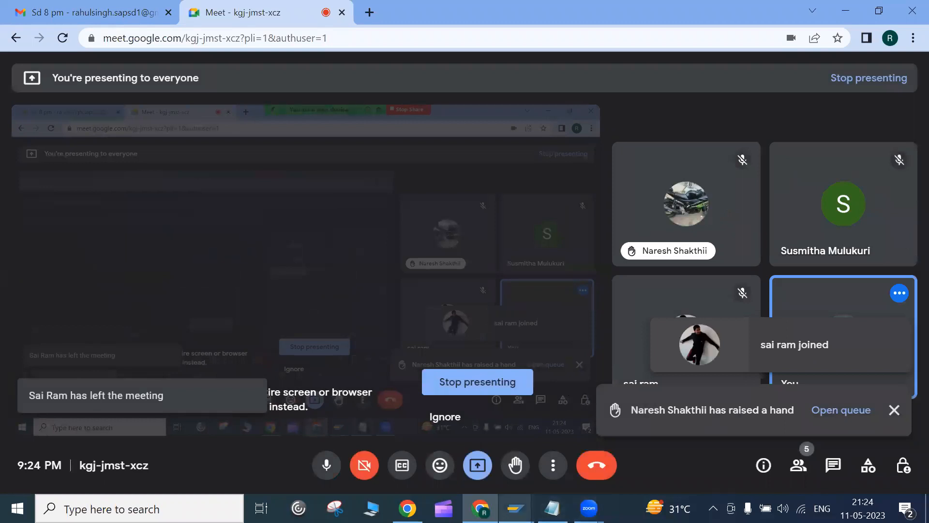
{"action": "mouse_move", "coordinate": [534, 495]}
{"action": "left_click", "coordinate": [635, 442]}
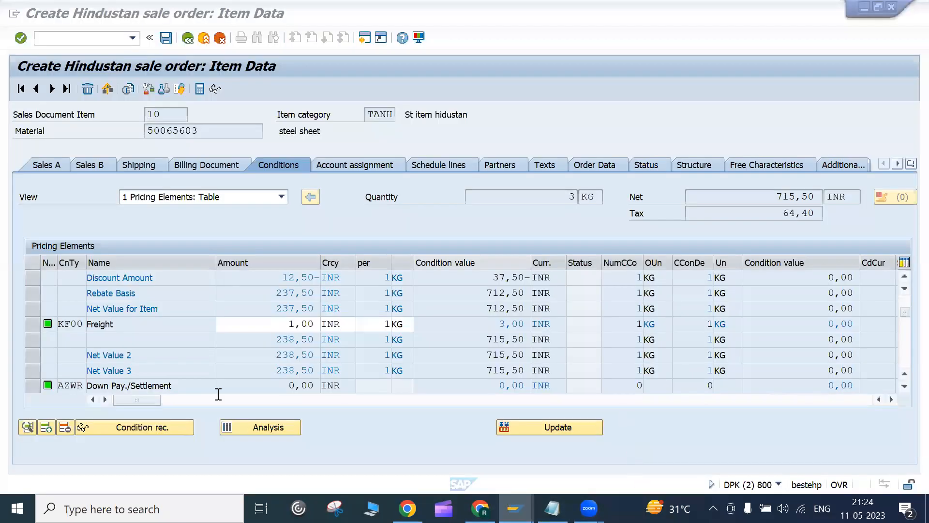
{"action": "left_click", "coordinate": [904, 386]}
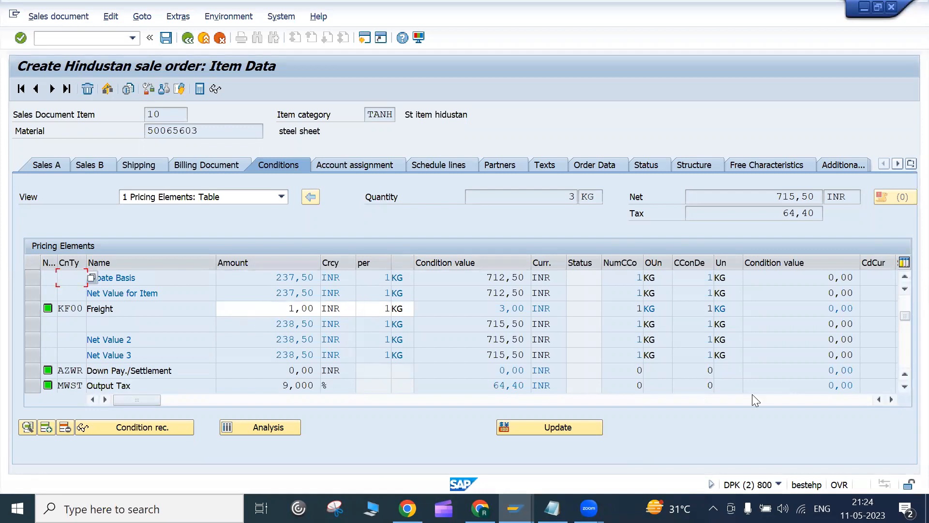
{"action": "left_click", "coordinate": [905, 386]}
{"action": "left_click", "coordinate": [145, 369]}
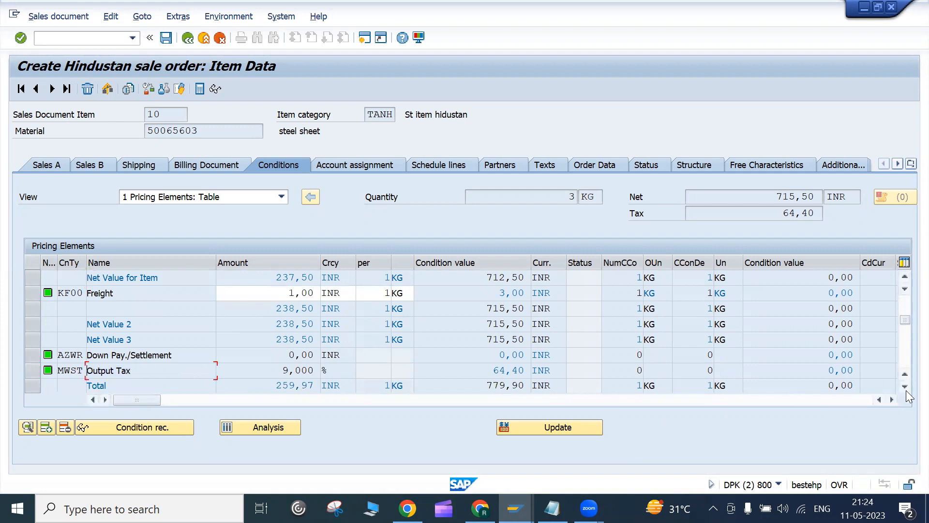
{"action": "left_click", "coordinate": [904, 390]}
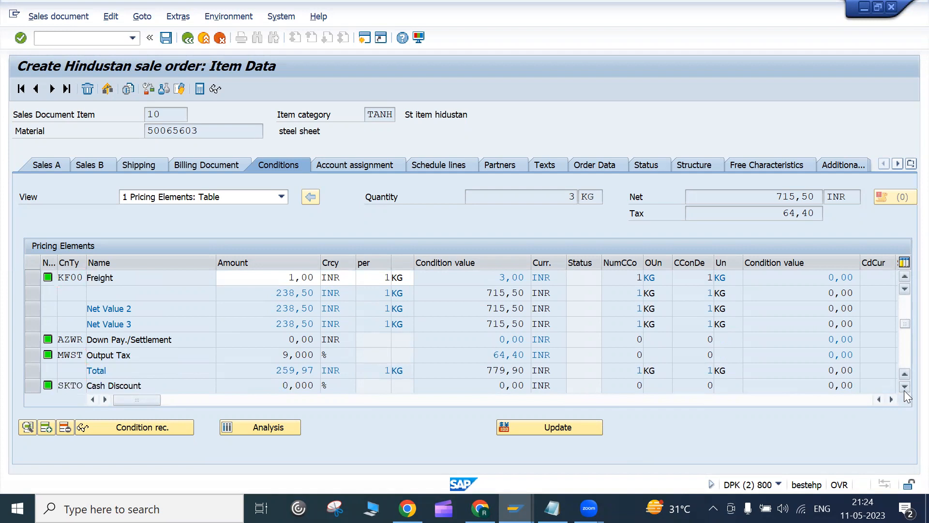
{"action": "left_click", "coordinate": [903, 387]}
{"action": "left_click_drag", "start_coordinate": [906, 327], "coordinate": [903, 296]}
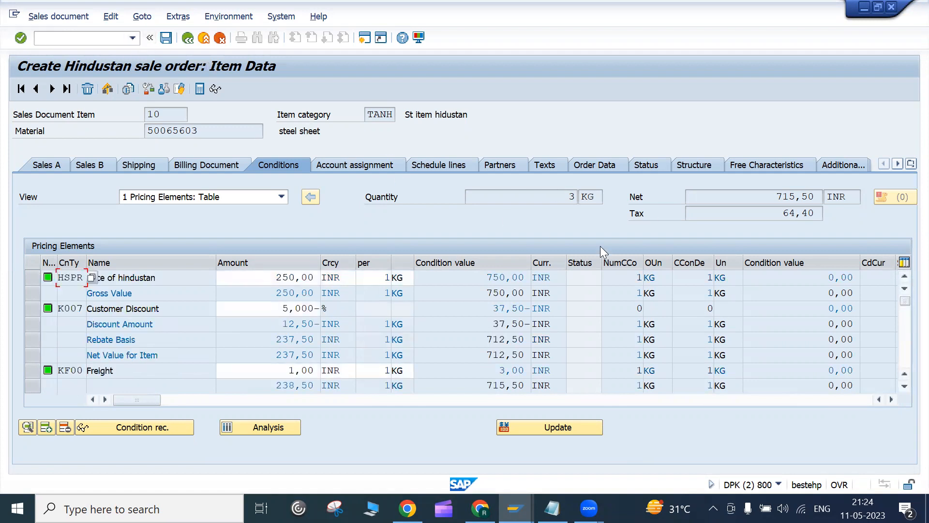
{"action": "left_click_drag", "start_coordinate": [770, 199], "coordinate": [815, 193]}
{"action": "left_click", "coordinate": [816, 193]}
{"action": "left_click_drag", "start_coordinate": [753, 190], "coordinate": [819, 192]}
{"action": "left_click", "coordinate": [818, 192]}
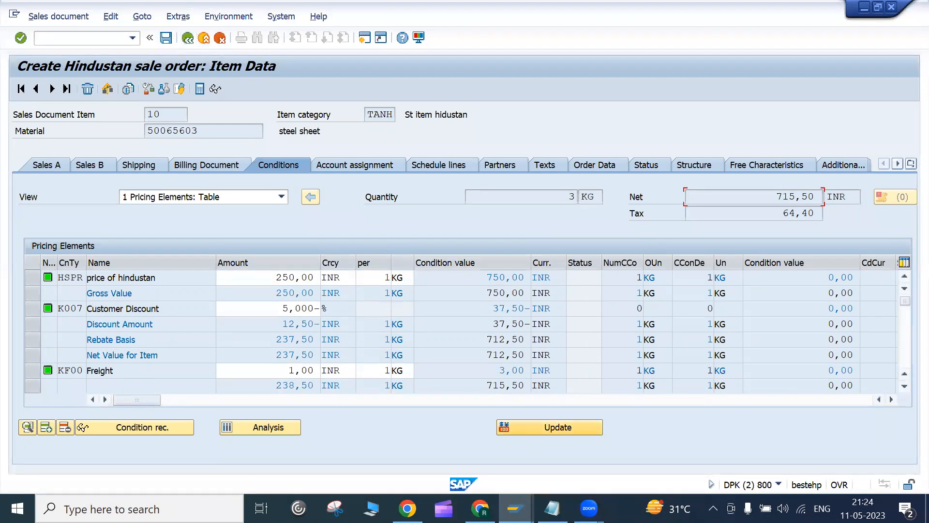
{"action": "left_click", "coordinate": [484, 511]}
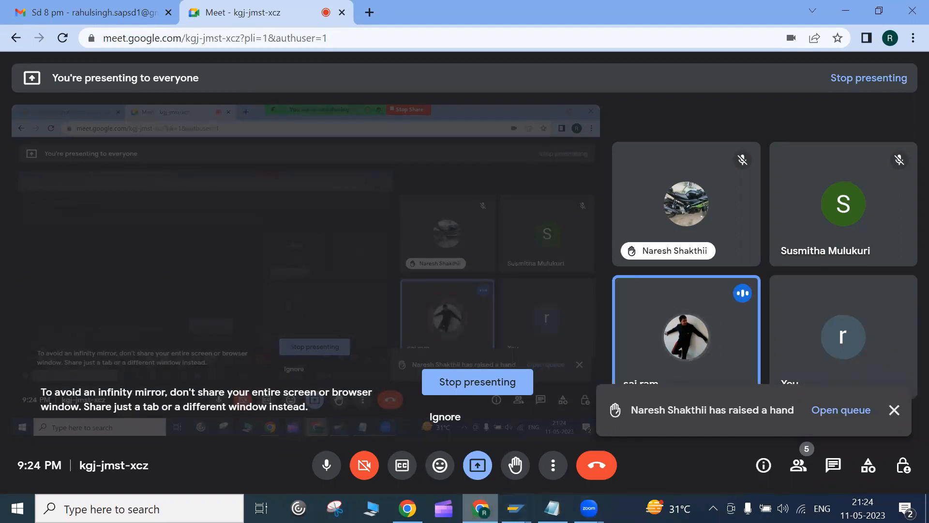
Step: Bring the 'Create Hindustan sale order' SAP window back in front of Google Meet
{"action": "mouse_move", "coordinate": [480, 508]}
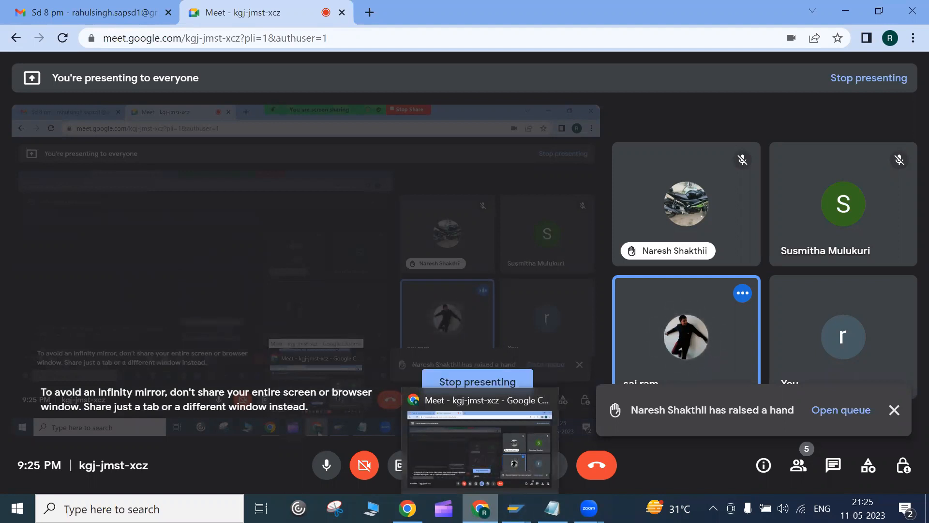
{"action": "mouse_move", "coordinate": [589, 508]}
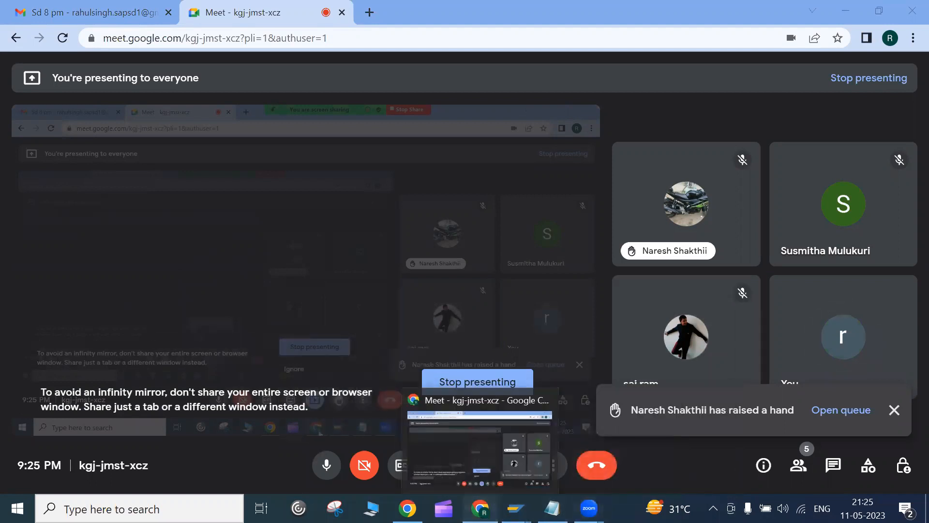
Step: Start a new HDOM sales order via /nva01 for organisation 1052, channel HD, division H1
{"action": "mouse_move", "coordinate": [515, 508]}
{"action": "left_click", "coordinate": [643, 439]}
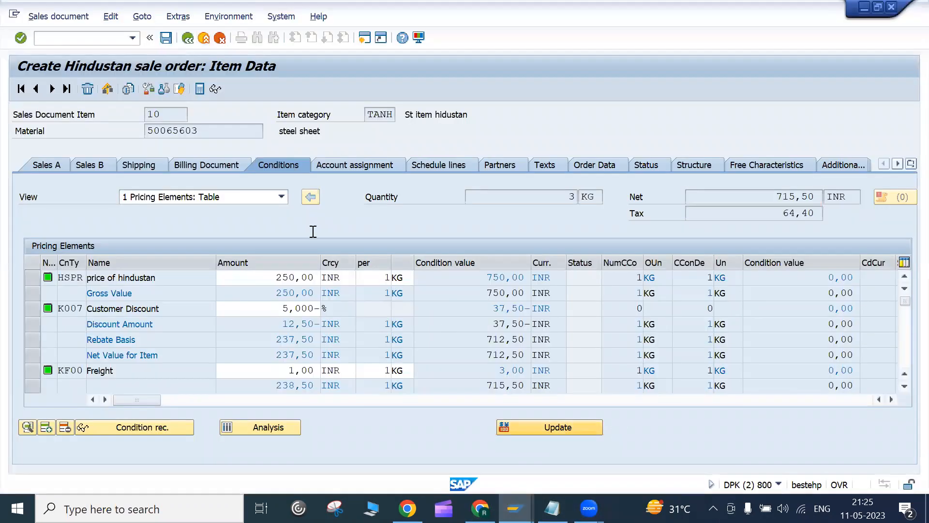
{"action": "left_click", "coordinate": [66, 36]}
{"action": "type", "text": "/nva01"}
{"action": "key", "text": "Return"}
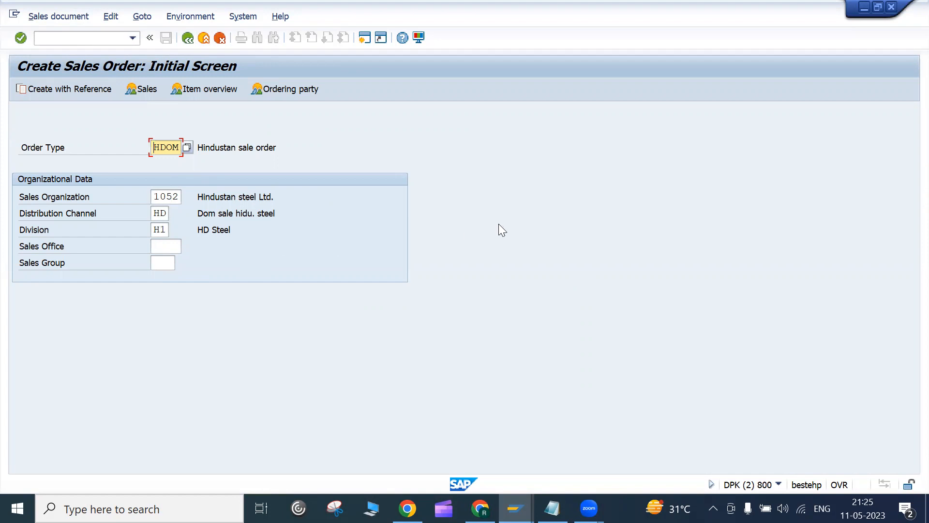
{"action": "key", "text": "Return"}
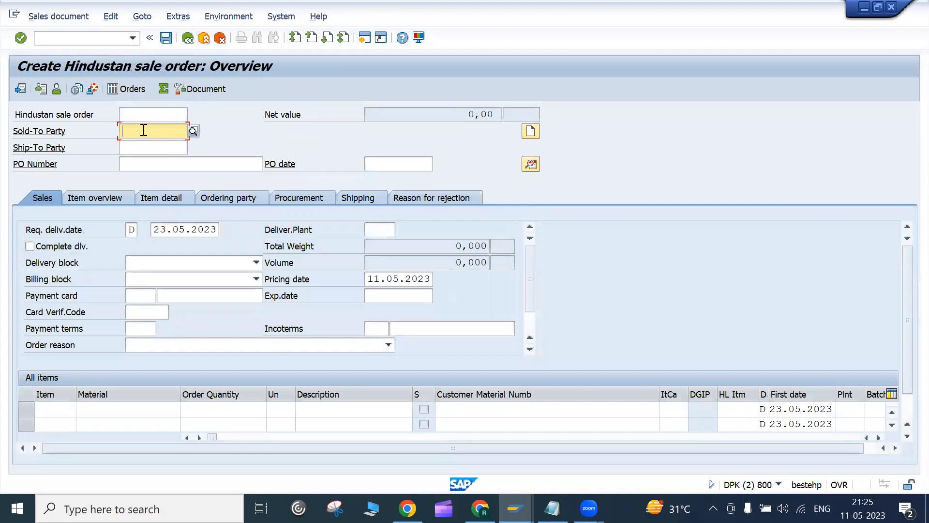
Step: Set customer 100 as sold-to and ship-to party with PO number '11 may test'
{"action": "left_click", "coordinate": [144, 130]}
{"action": "left_click", "coordinate": [148, 144]}
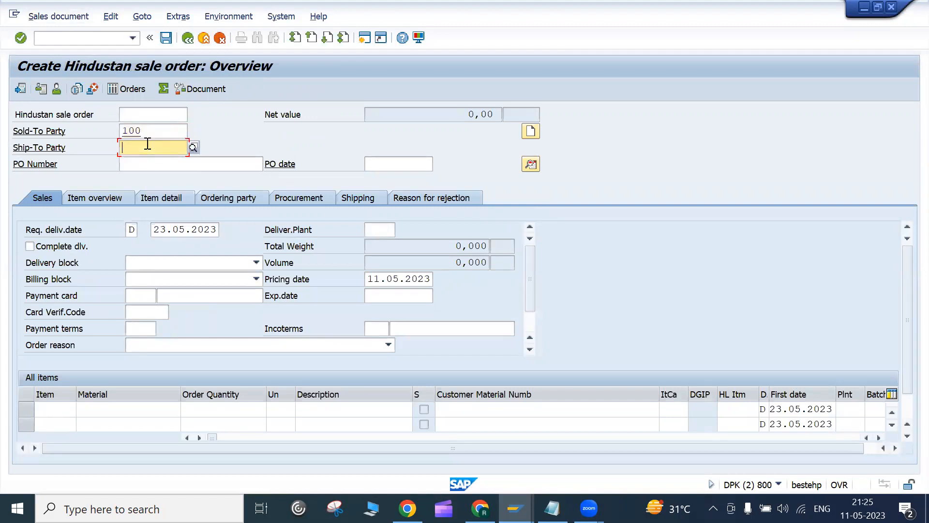
{"action": "left_click", "coordinate": [150, 159]}
{"action": "left_click", "coordinate": [156, 163]}
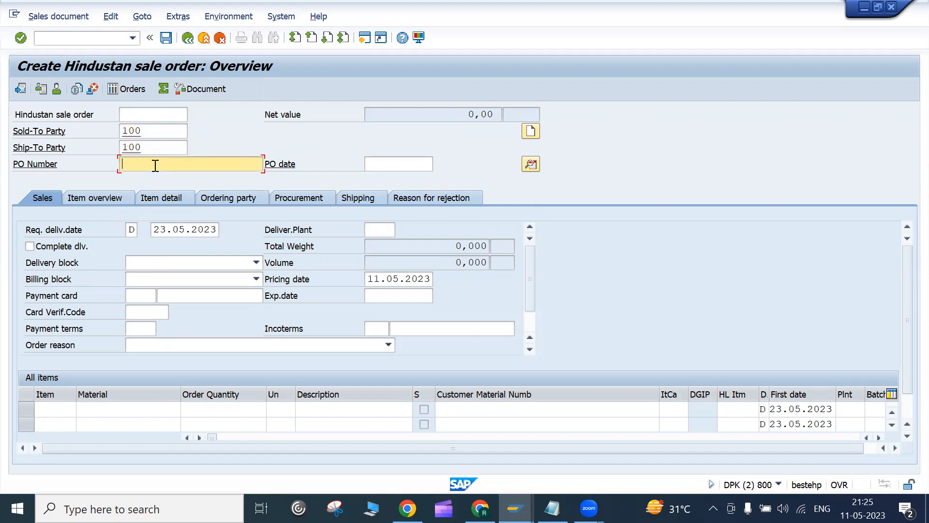
{"action": "type", "text": "11 may test"}
{"action": "key", "text": "Return"}
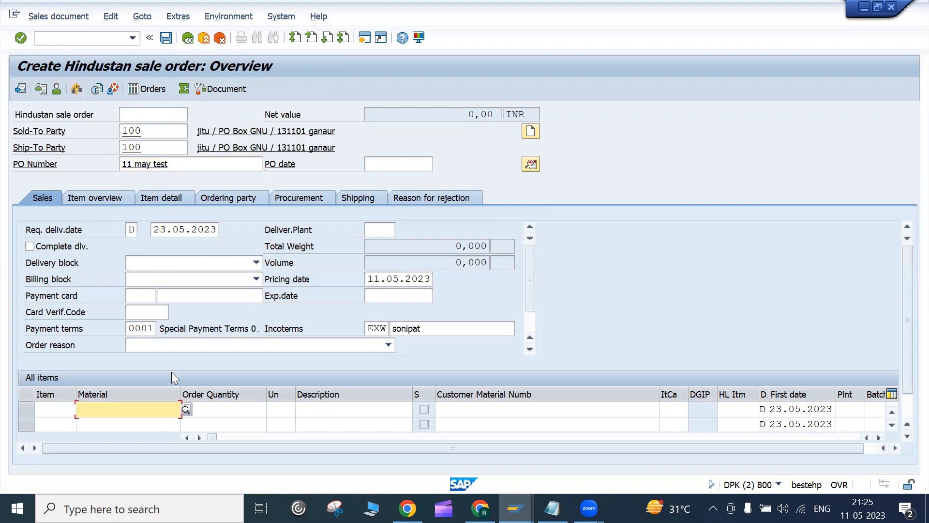
Step: Add item 10: 3 KG of steel sheet 50065603, priced at 715,50 INR net
{"action": "left_click", "coordinate": [122, 413]}
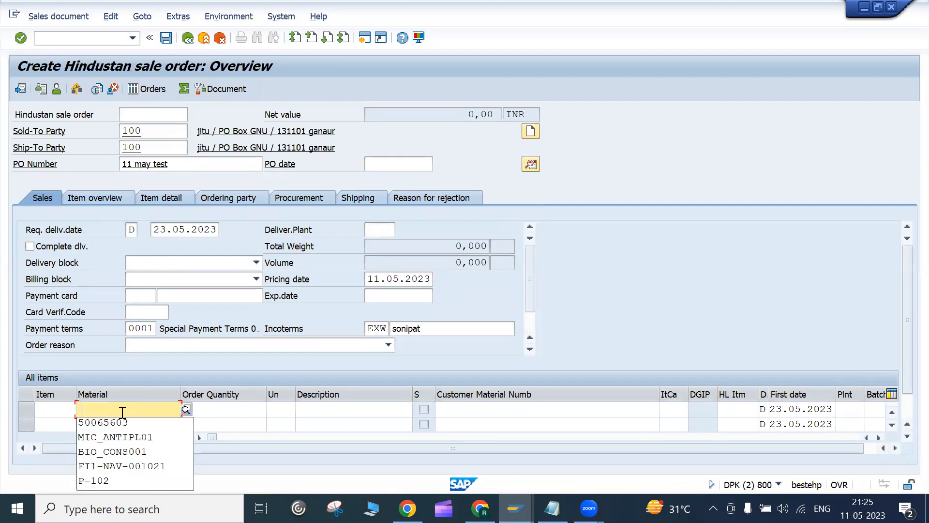
{"action": "left_click", "coordinate": [120, 420]}
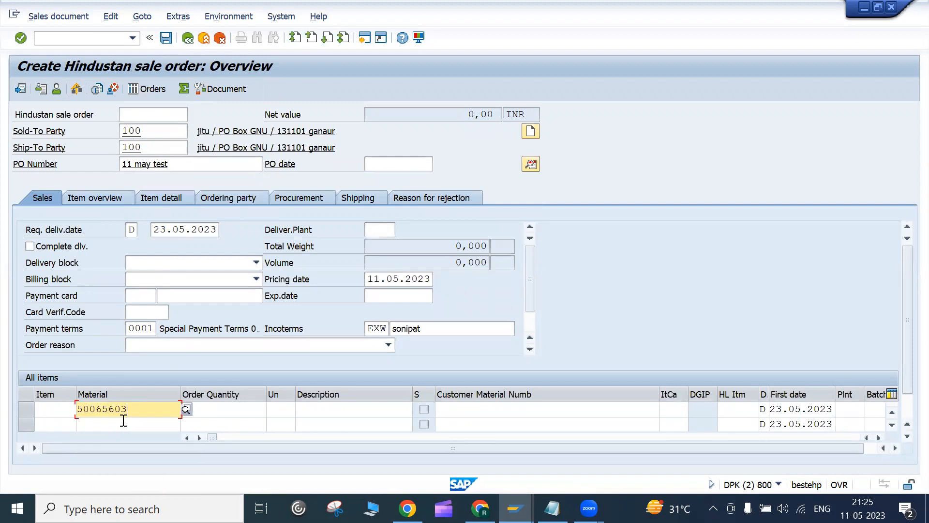
{"action": "left_click", "coordinate": [242, 411]}
{"action": "type", "text": "3"}
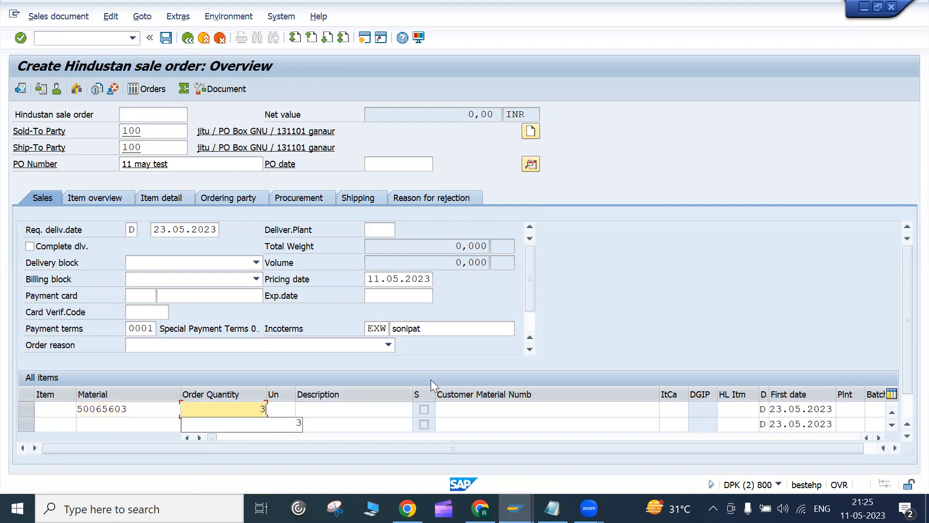
{"action": "key", "text": "Return"}
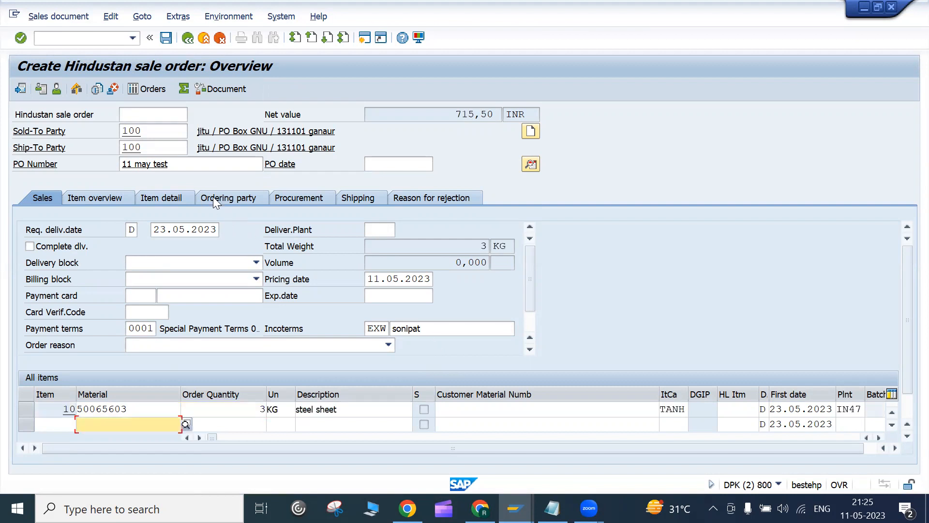
{"action": "left_click", "coordinate": [193, 162]}
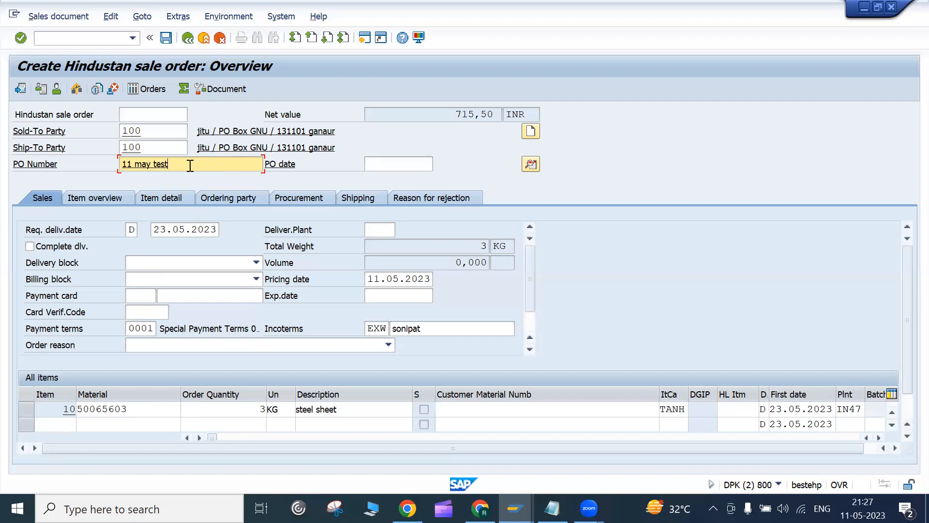
Step: Review item 10's material, quantity 3, plant IN47 and category TANH, then list possible item categories
{"action": "left_click", "coordinate": [168, 414]}
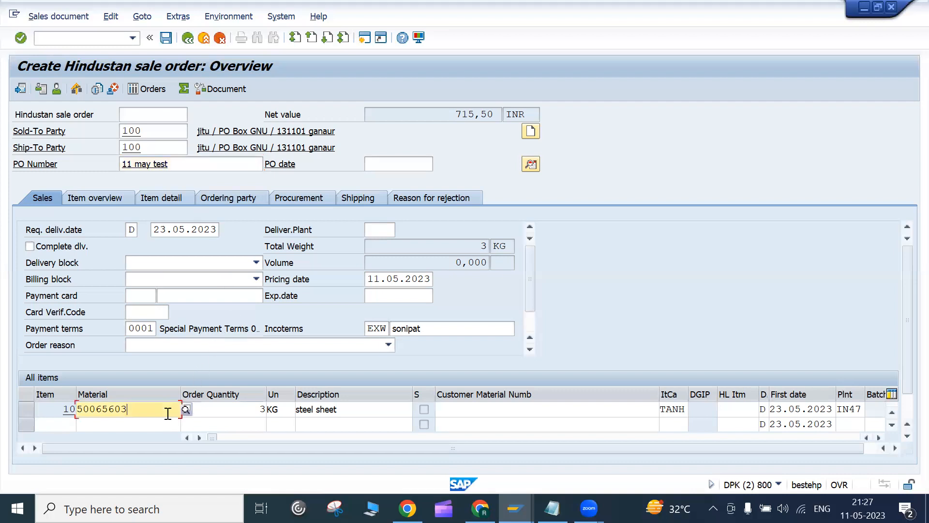
{"action": "scroll", "coordinate": [906, 412], "scroll_direction": "down", "scroll_amount": 2}
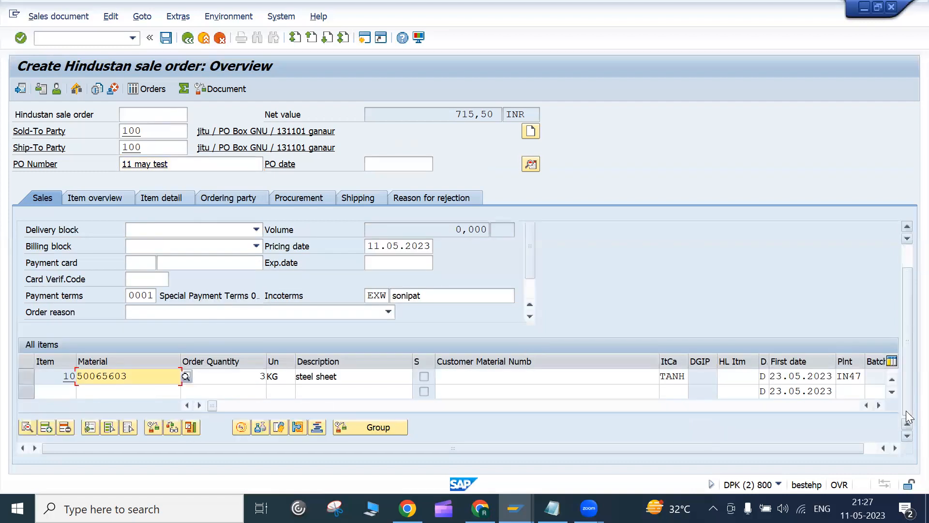
{"action": "scroll", "coordinate": [906, 410], "scroll_direction": "up", "scroll_amount": 1}
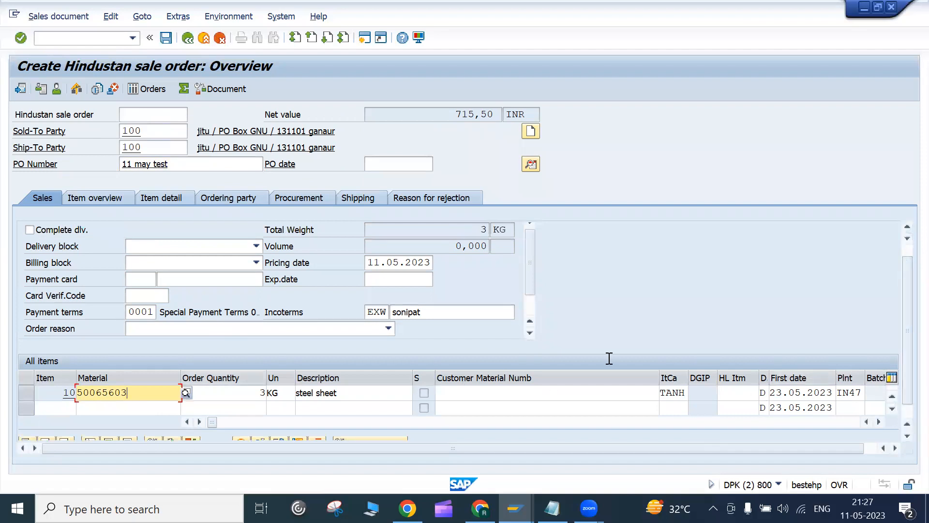
{"action": "left_click", "coordinate": [905, 416]}
{"action": "left_click_drag", "start_coordinate": [906, 414], "coordinate": [906, 399]}
{"action": "left_click", "coordinate": [218, 394]}
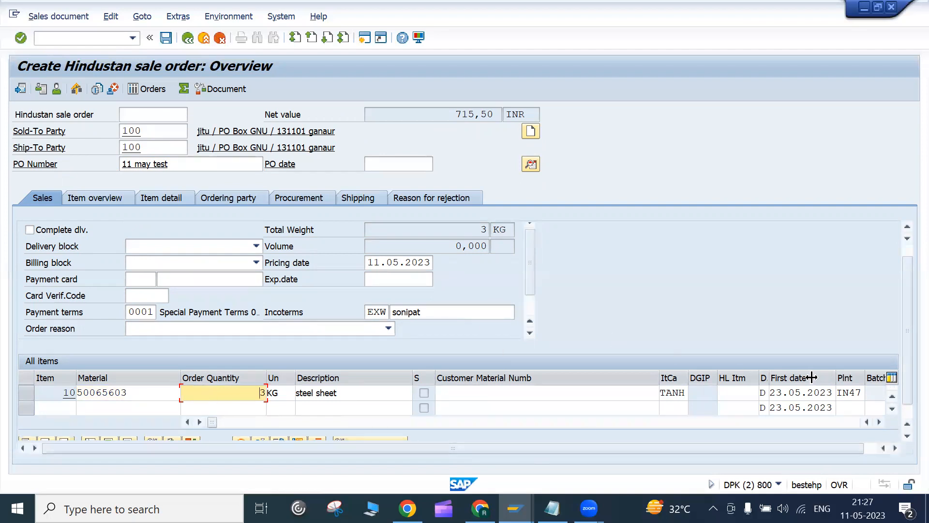
{"action": "left_click", "coordinate": [860, 394]}
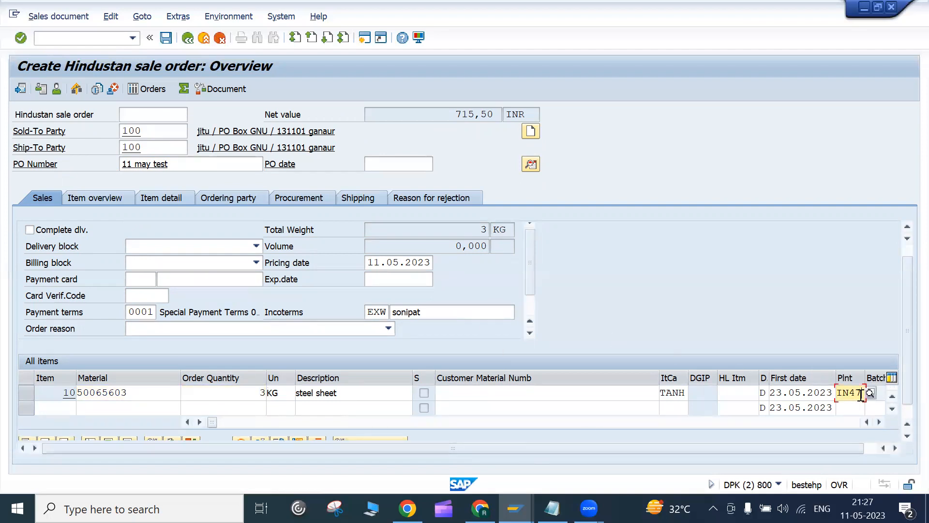
{"action": "left_click", "coordinate": [672, 395]}
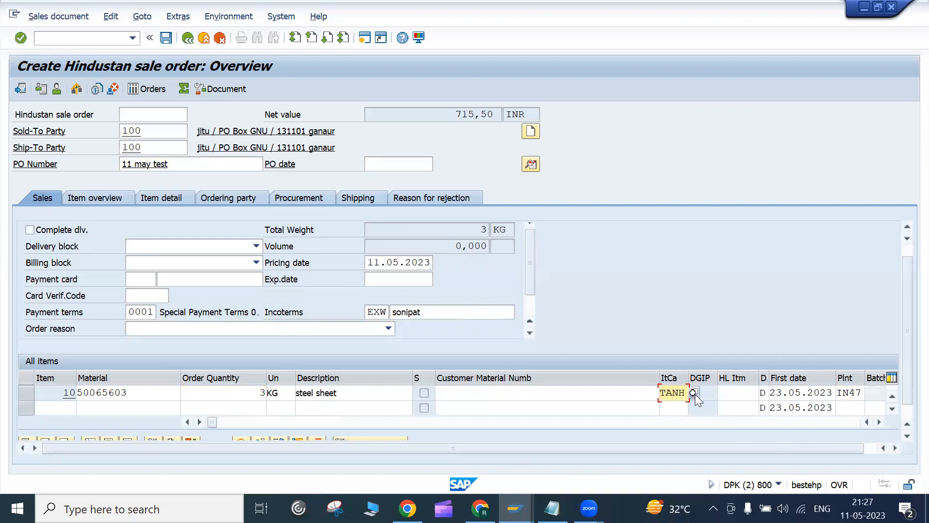
{"action": "left_click", "coordinate": [693, 393]}
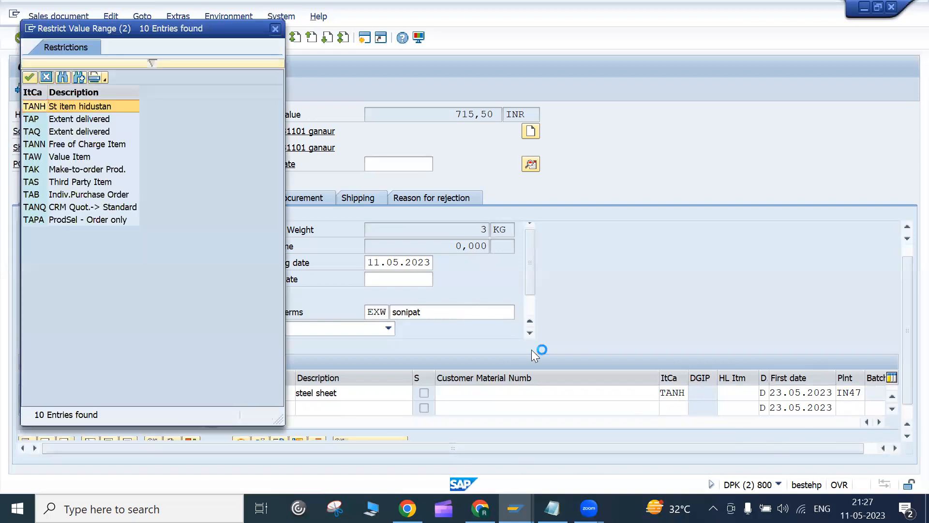
Step: Reposition the item-category list for review, then cancel it, leaving item 10 on TANH
{"action": "left_click_drag", "start_coordinate": [138, 30], "coordinate": [338, 54]}
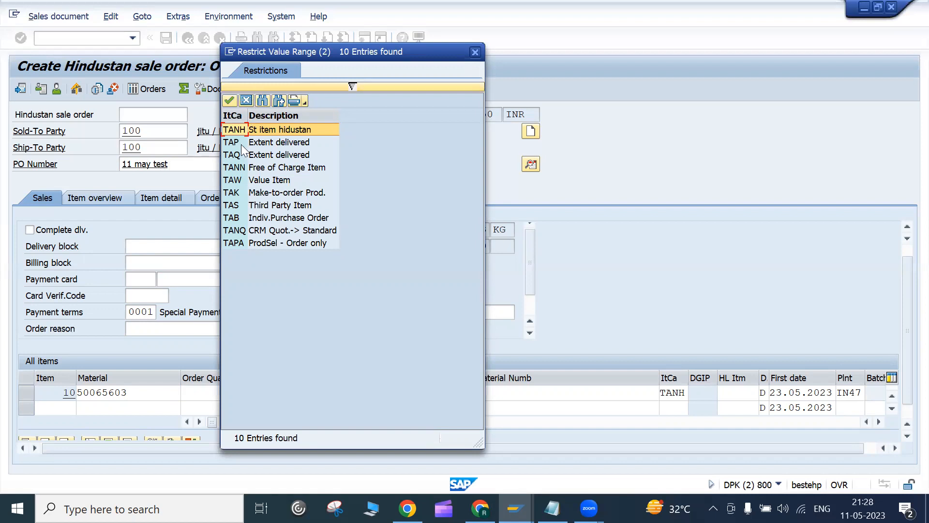
{"action": "left_click", "coordinate": [246, 101]}
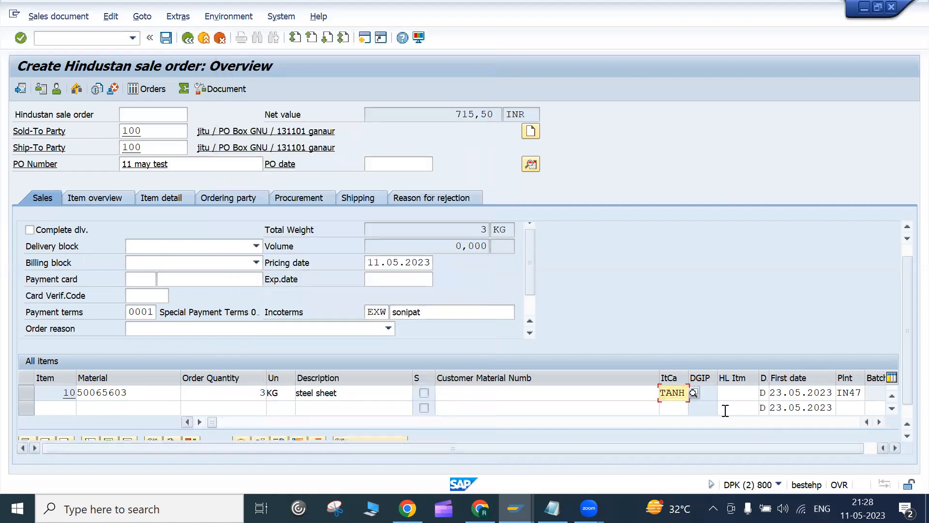
Step: Select item 10 and display its pricing conditions, with order net value 715,50 INR
{"action": "left_click", "coordinate": [860, 393]}
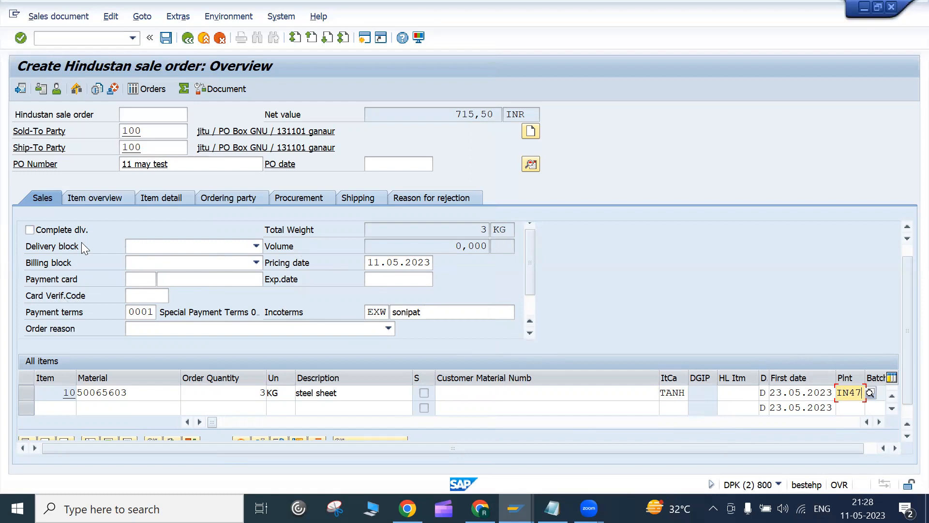
{"action": "left_click", "coordinate": [906, 415]}
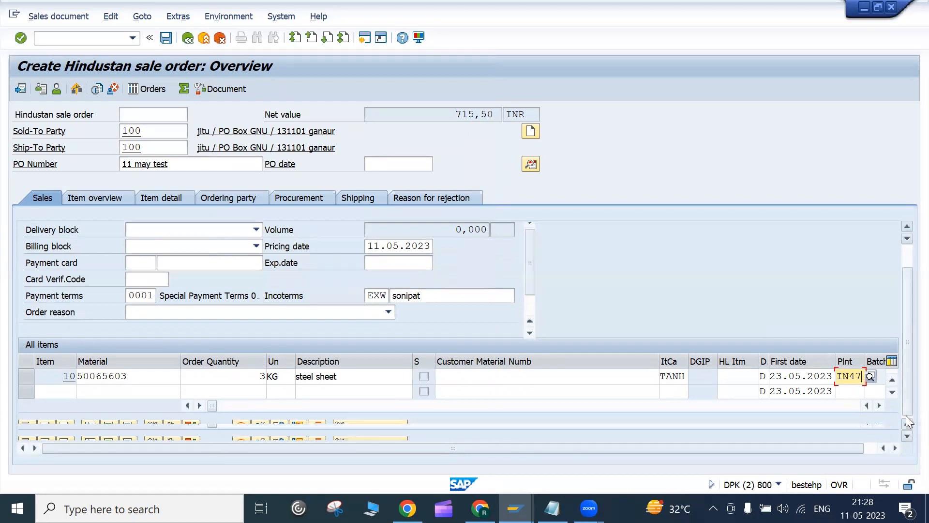
{"action": "left_click", "coordinate": [27, 376]}
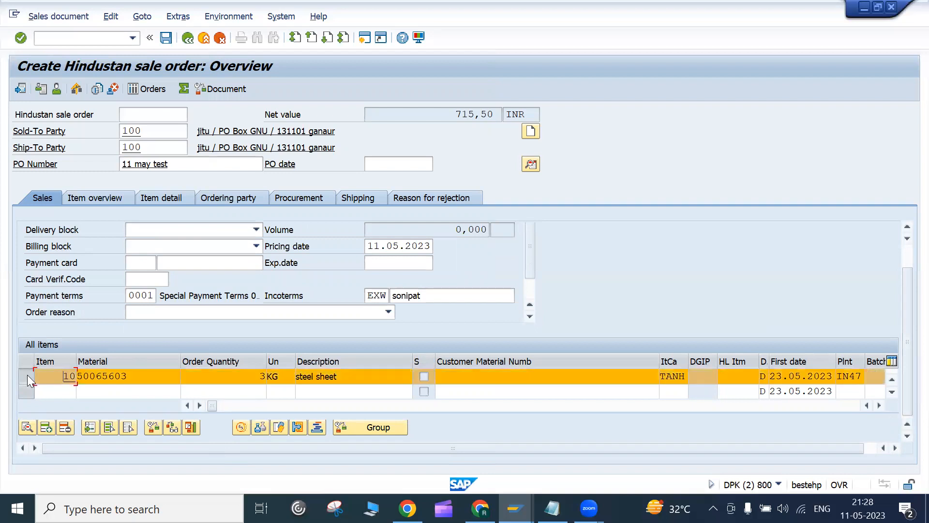
{"action": "left_click", "coordinate": [438, 119]}
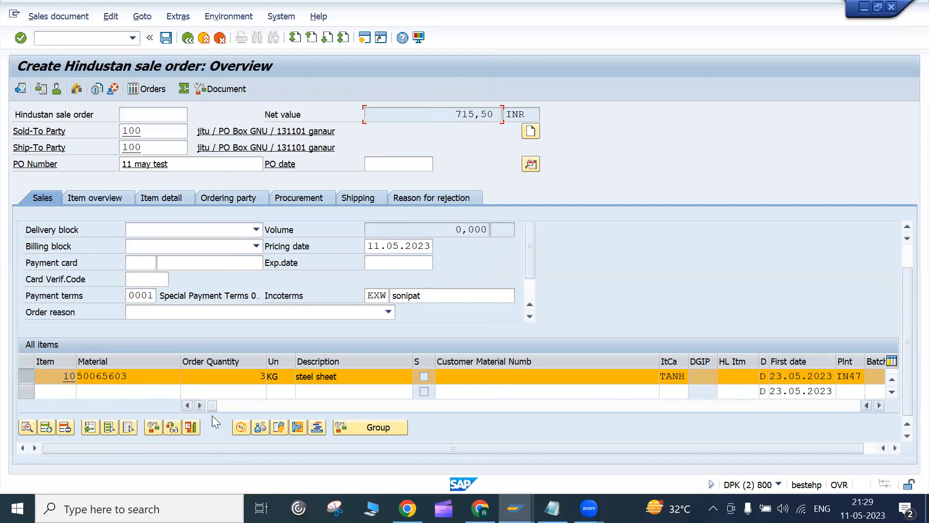
{"action": "left_click", "coordinate": [241, 433]}
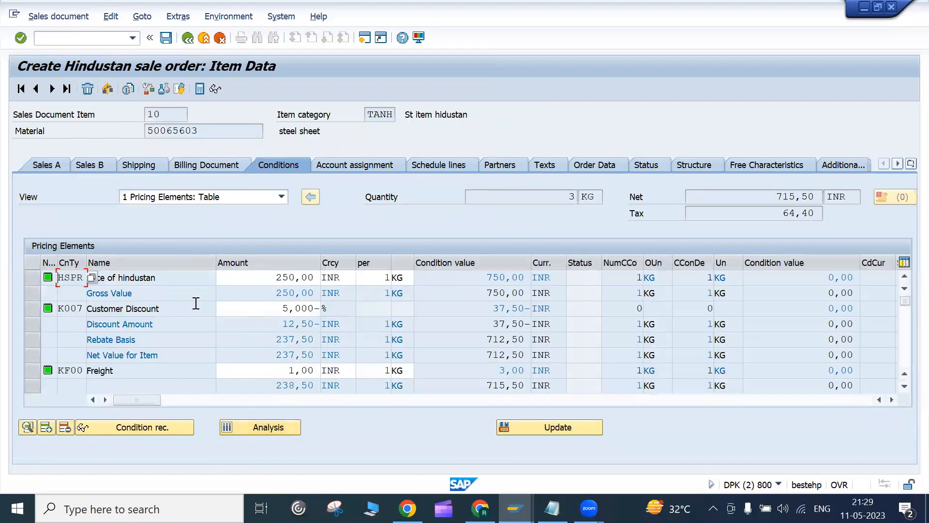
Step: Review item 10's price, customer discount and freight conditions
{"action": "left_click_drag", "start_coordinate": [162, 275], "coordinate": [89, 269]}
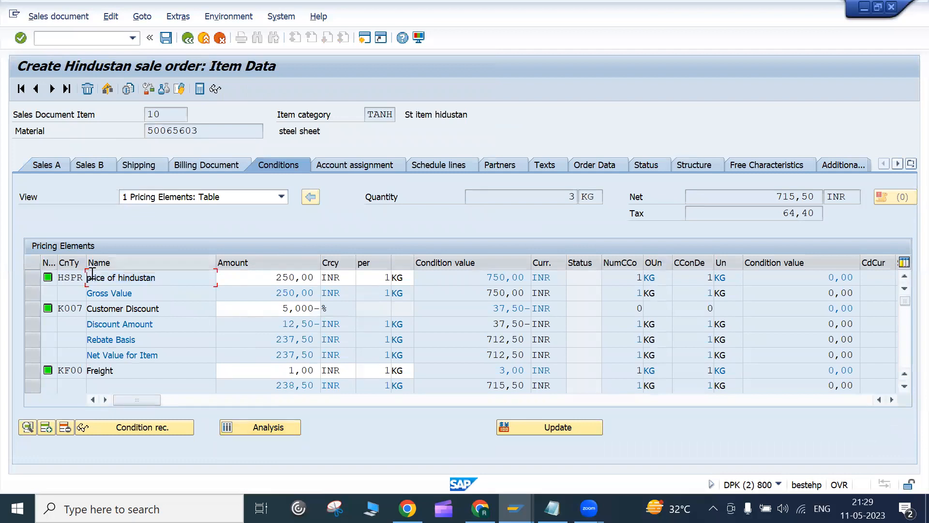
{"action": "left_click", "coordinate": [165, 308]}
{"action": "left_click_drag", "start_coordinate": [113, 317], "coordinate": [67, 314]}
{"action": "left_click", "coordinate": [159, 372]}
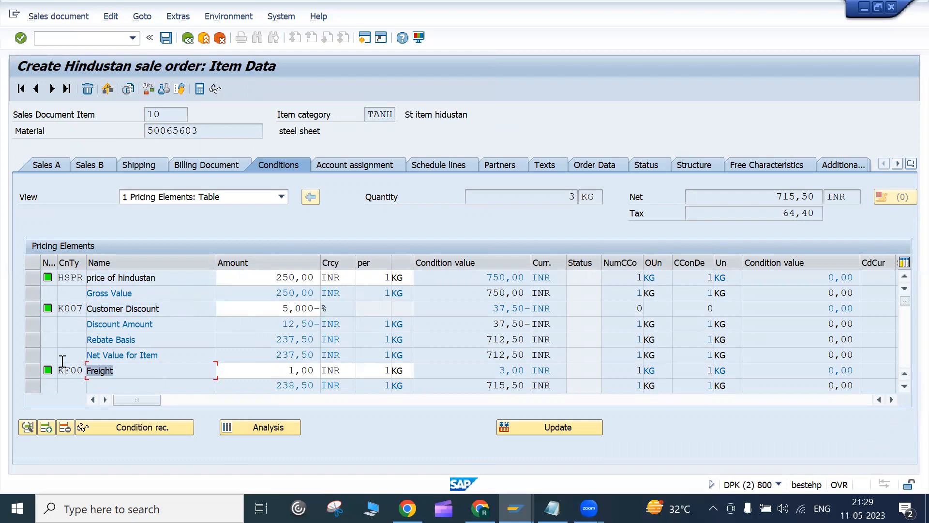
{"action": "left_click", "coordinate": [904, 387]}
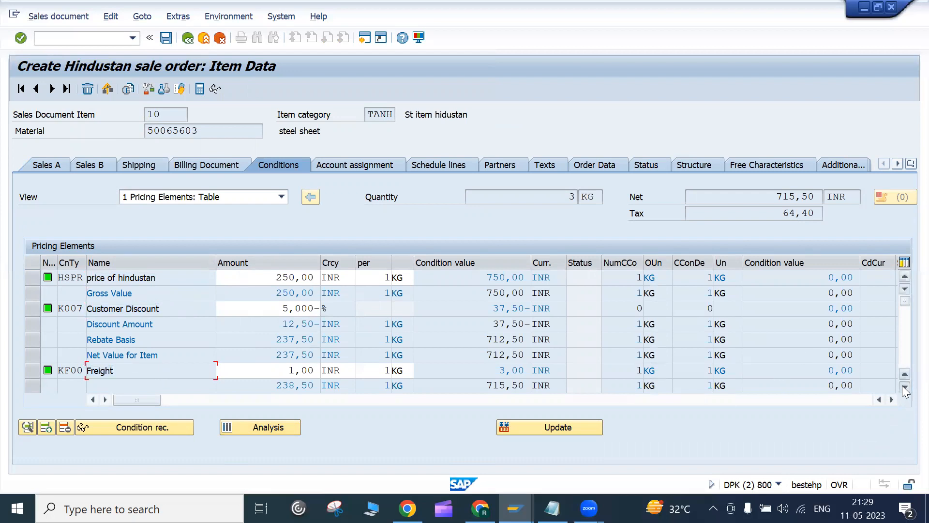
{"action": "left_click", "coordinate": [904, 387]}
{"action": "left_click", "coordinate": [904, 387]}
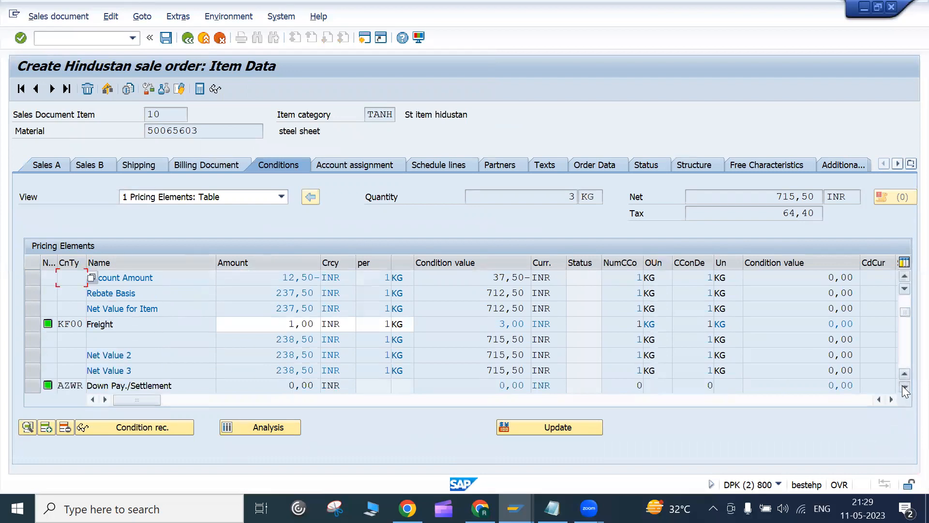
{"action": "left_click", "coordinate": [904, 388]}
{"action": "left_click", "coordinate": [904, 387]}
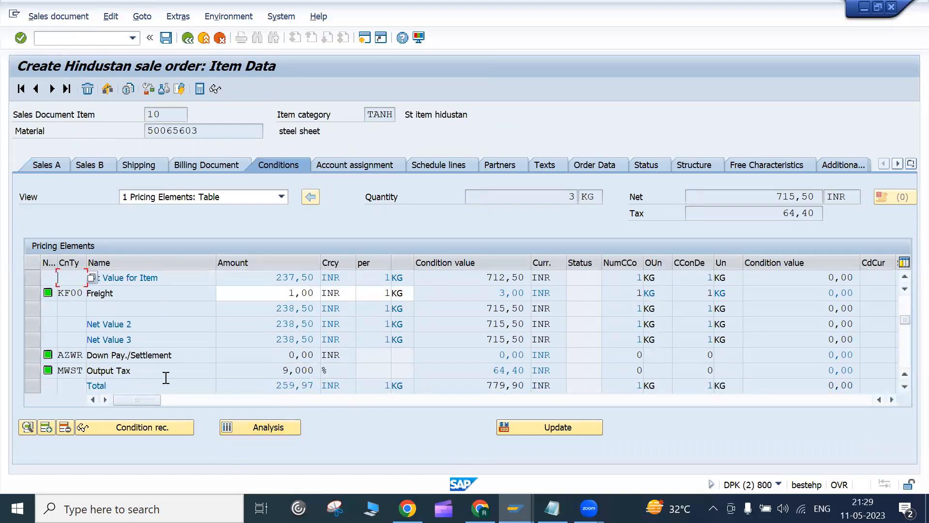
Step: Check output tax, item net value 715,50 INR and quantity 3 KG, then return to the overview
{"action": "left_click", "coordinate": [144, 370]}
{"action": "left_click", "coordinate": [904, 386]}
{"action": "left_click", "coordinate": [905, 386]}
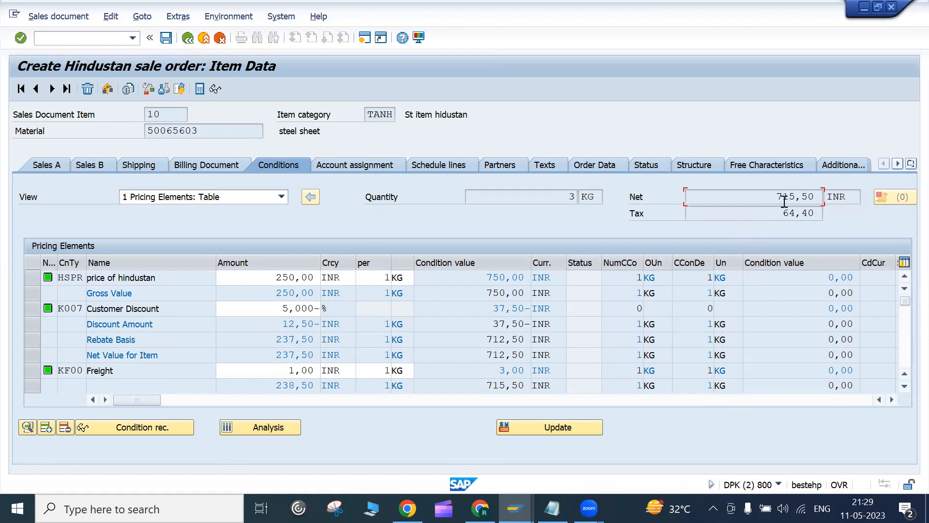
{"action": "left_click_drag", "start_coordinate": [780, 200], "coordinate": [822, 204]}
{"action": "left_click", "coordinate": [572, 197]}
{"action": "left_click", "coordinate": [188, 38]}
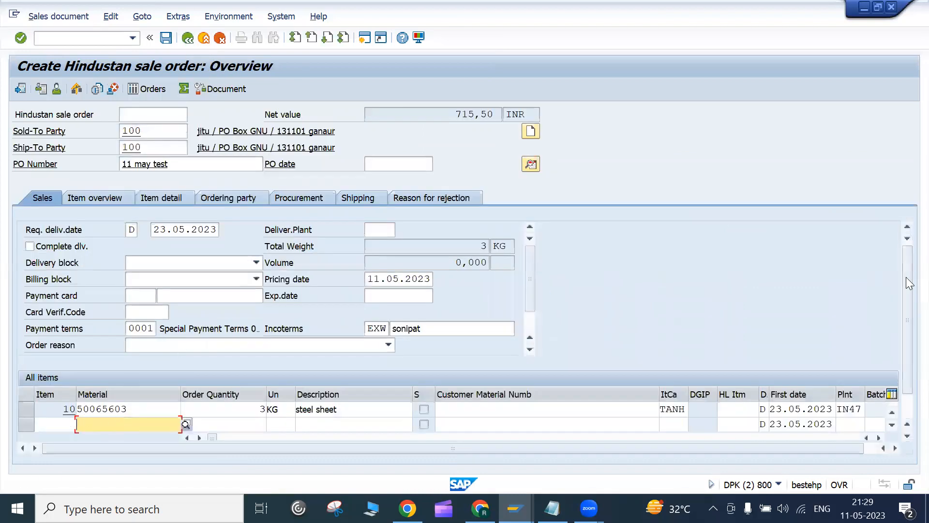
Step: Select item 10 and the empty second row, then show the Item overview with delivery date 23.05.2023
{"action": "scroll", "coordinate": [903, 312], "scroll_direction": "down", "scroll_amount": 1}
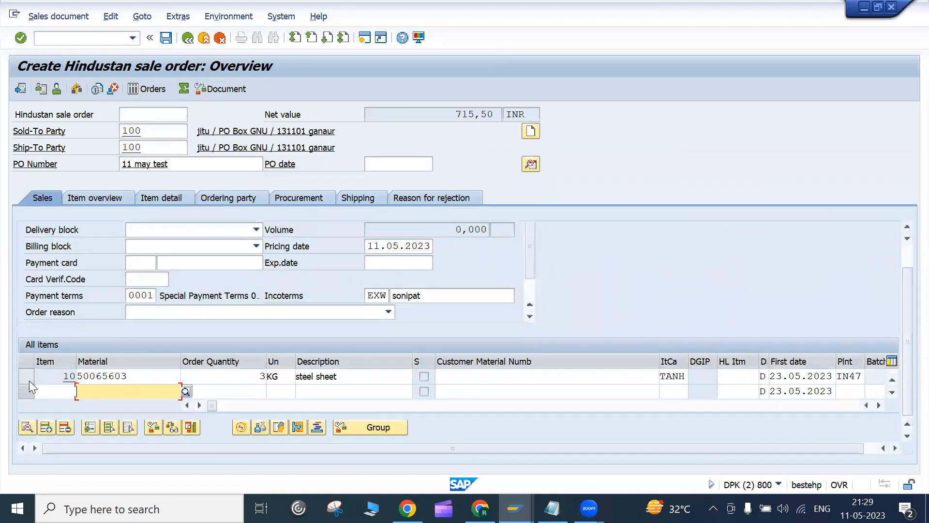
{"action": "left_click", "coordinate": [32, 376]}
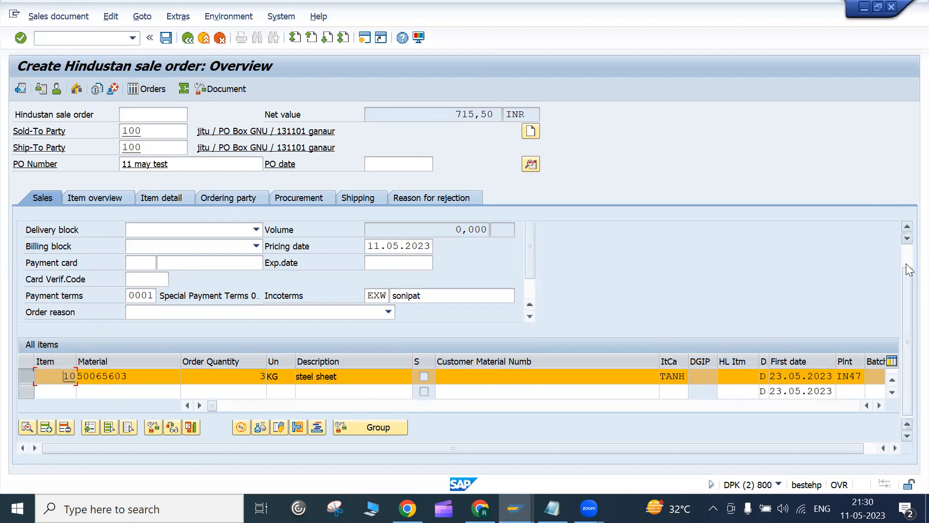
{"action": "left_click_drag", "start_coordinate": [906, 276], "coordinate": [906, 300]}
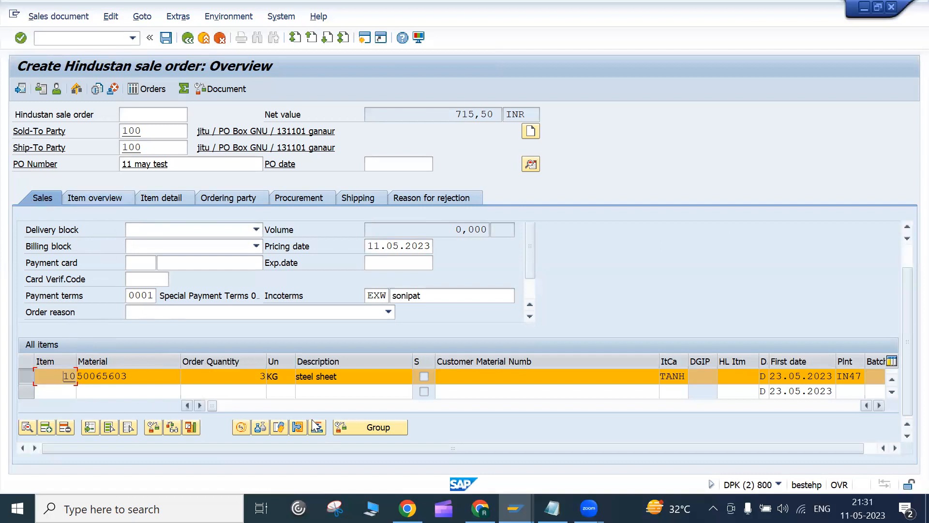
{"action": "left_click", "coordinate": [55, 392]}
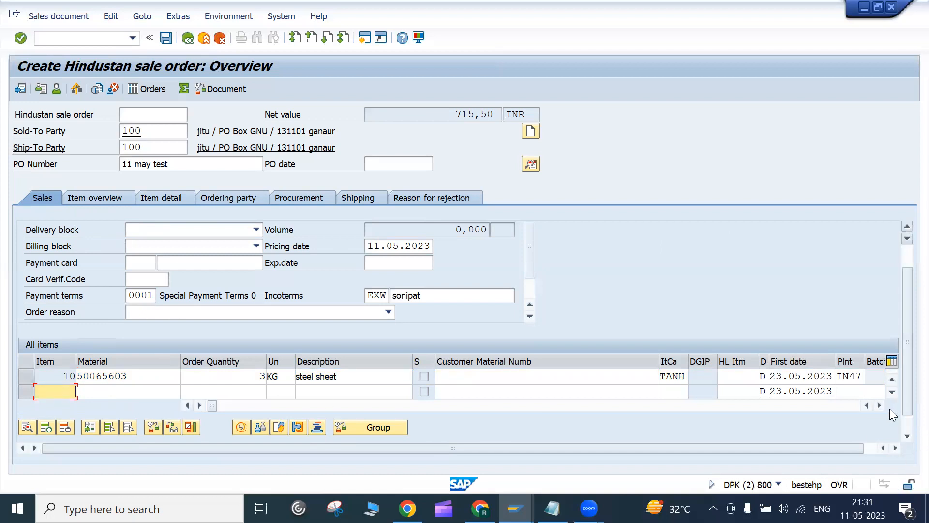
{"action": "scroll", "coordinate": [847, 383], "scroll_direction": "down", "scroll_amount": 1}
{"action": "scroll", "coordinate": [846, 383], "scroll_direction": "up", "scroll_amount": 2}
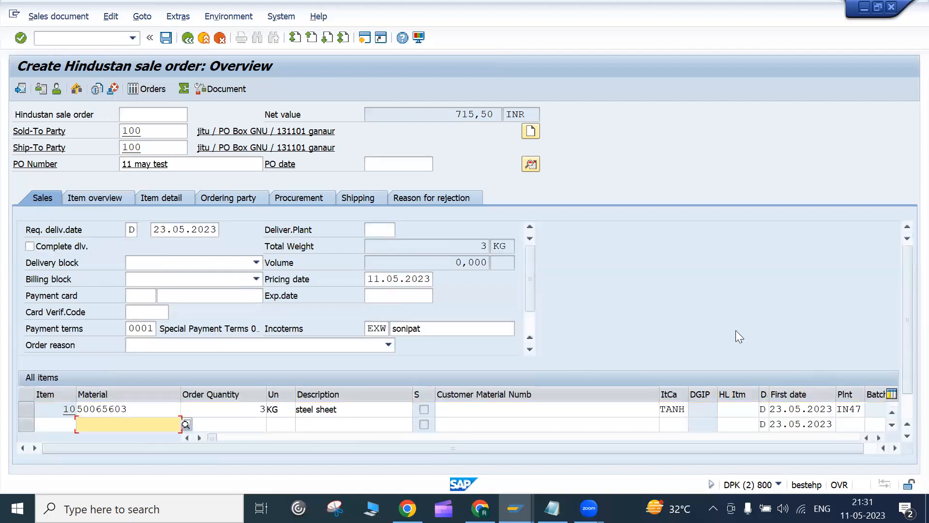
{"action": "left_click", "coordinate": [106, 198]}
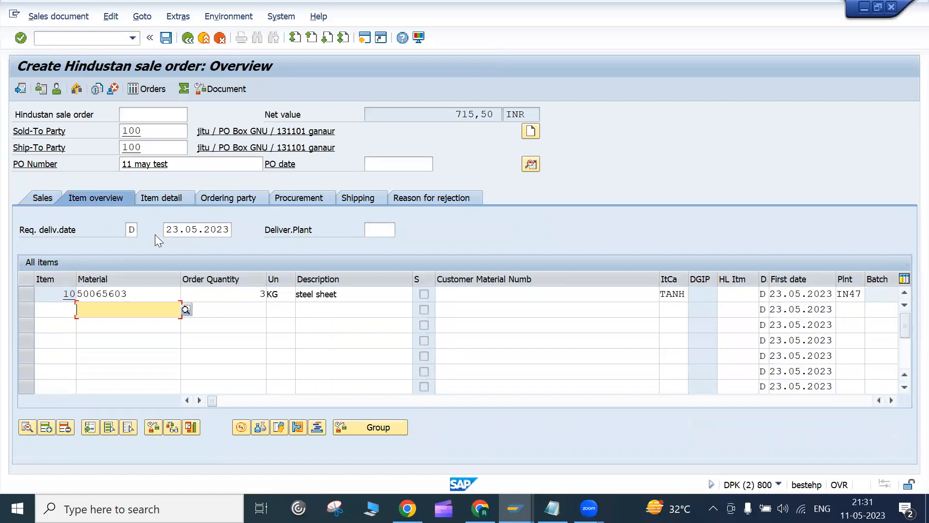
Step: Add item 20 with copied material 50065603 and quantity 2 KG, raising net to 1.192,50 INR
{"action": "left_click", "coordinate": [22, 231]}
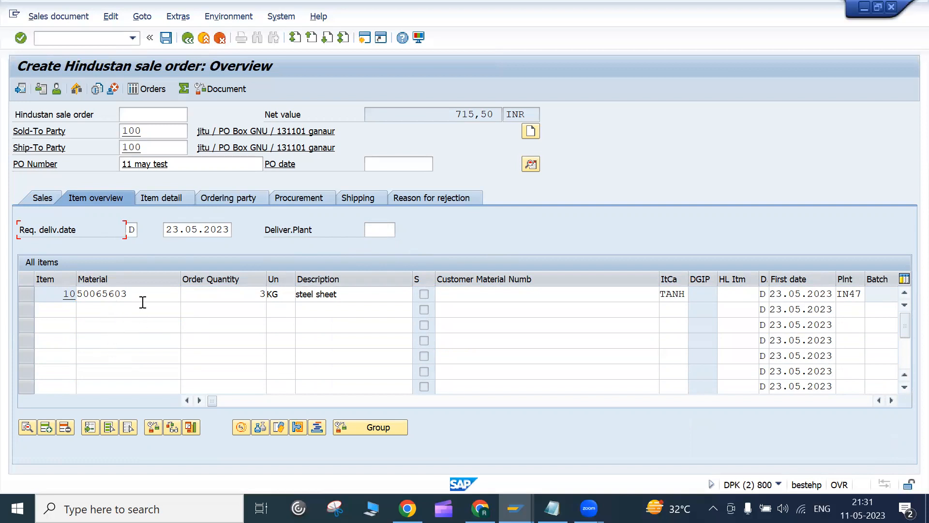
{"action": "left_click_drag", "start_coordinate": [158, 297], "coordinate": [10, 274]}
{"action": "key", "text": "ctrl+c"}
{"action": "left_click", "coordinate": [92, 310]}
{"action": "key", "text": "ctrl+v"}
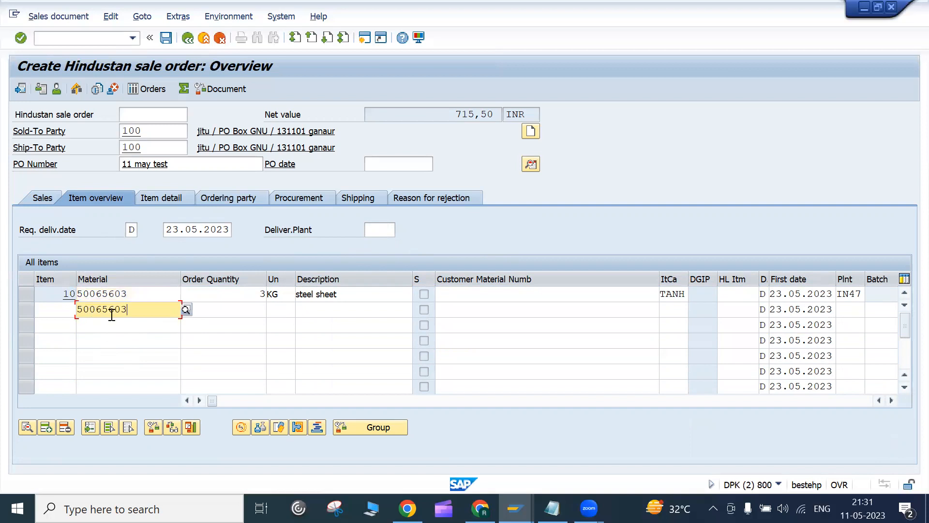
{"action": "left_click", "coordinate": [251, 317]}
{"action": "type", "text": "2"}
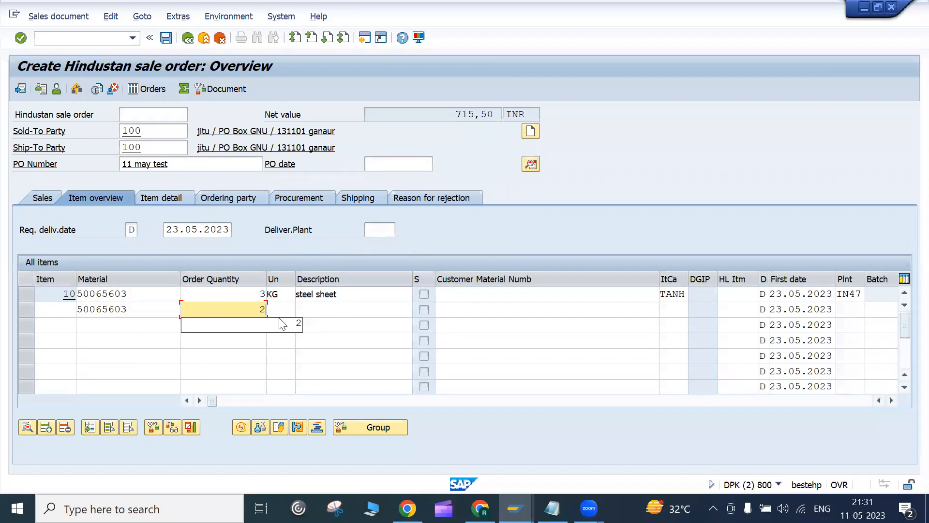
{"action": "key", "text": "Return"}
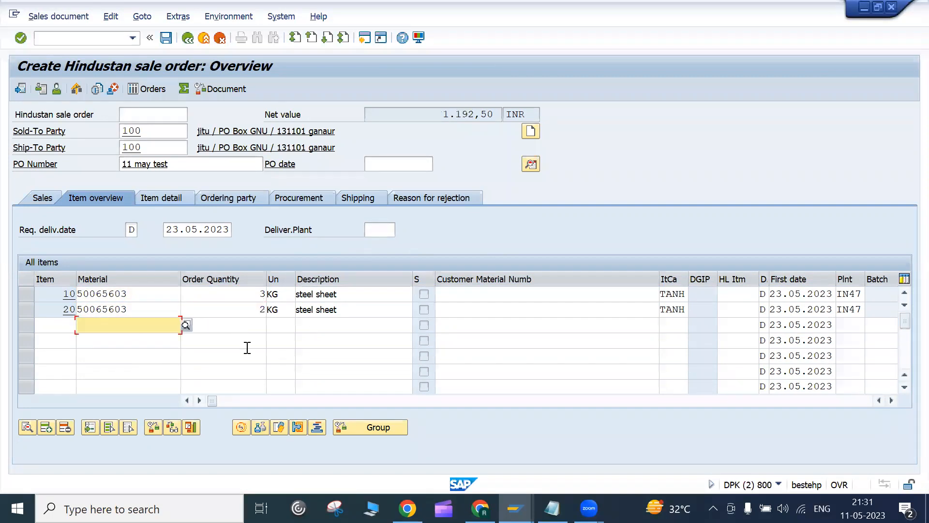
Step: Select item 10 and open its item details
{"action": "left_click", "coordinate": [27, 295]}
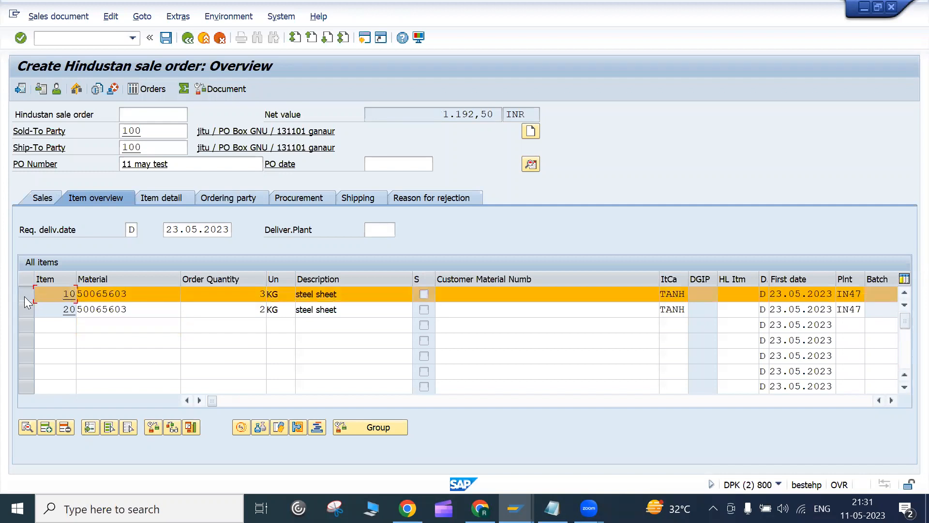
{"action": "left_click", "coordinate": [26, 297]}
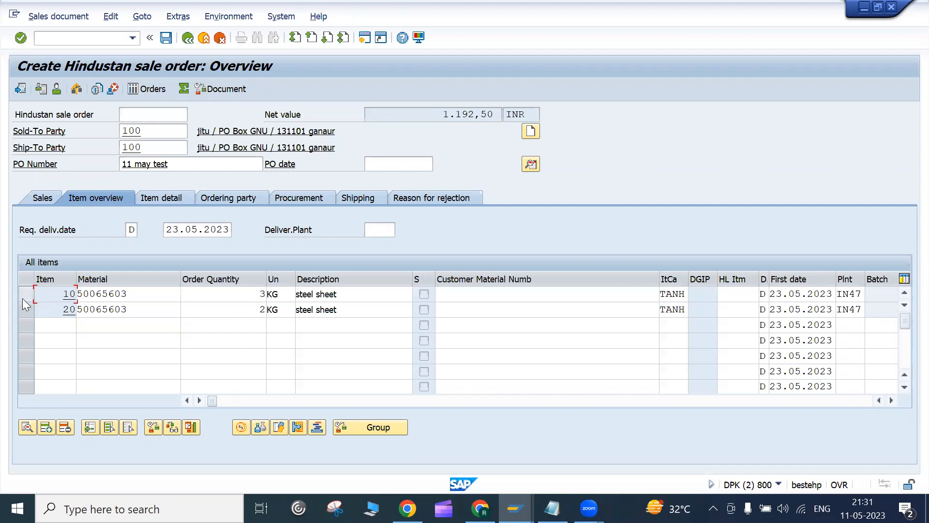
{"action": "left_click", "coordinate": [22, 297]}
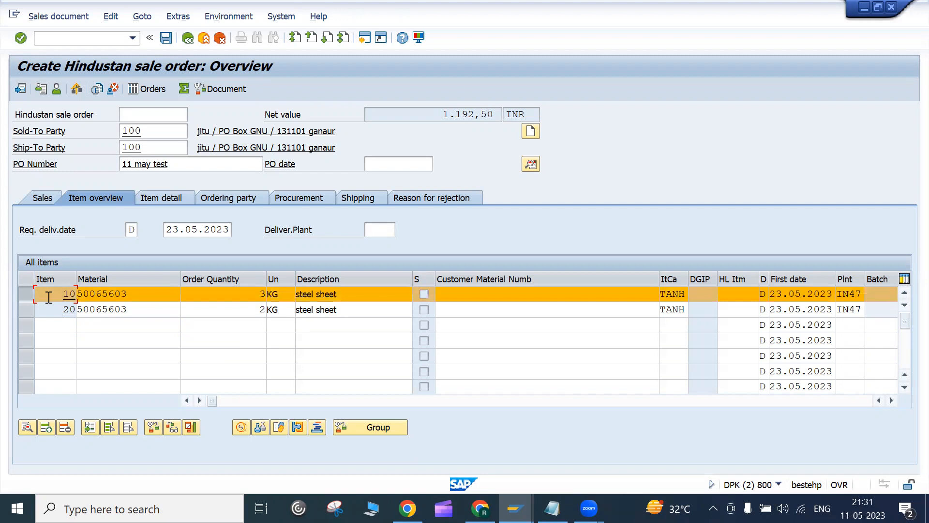
{"action": "double_click", "coordinate": [49, 297]}
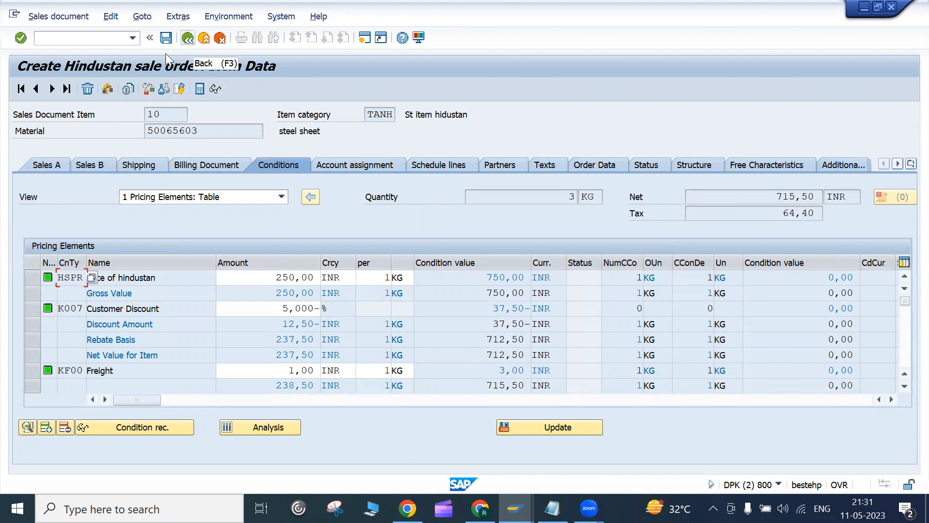
Step: Review item 20's details and pricing (net 477,00 INR), then return to the overview
{"action": "left_click", "coordinate": [52, 90]}
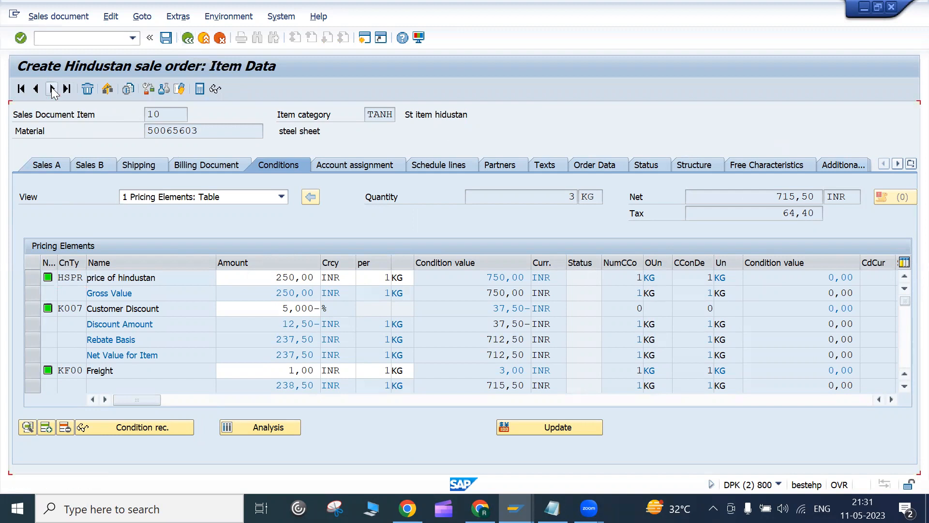
{"action": "left_click_drag", "start_coordinate": [147, 115], "coordinate": [158, 115]}
{"action": "left_click", "coordinate": [158, 115]}
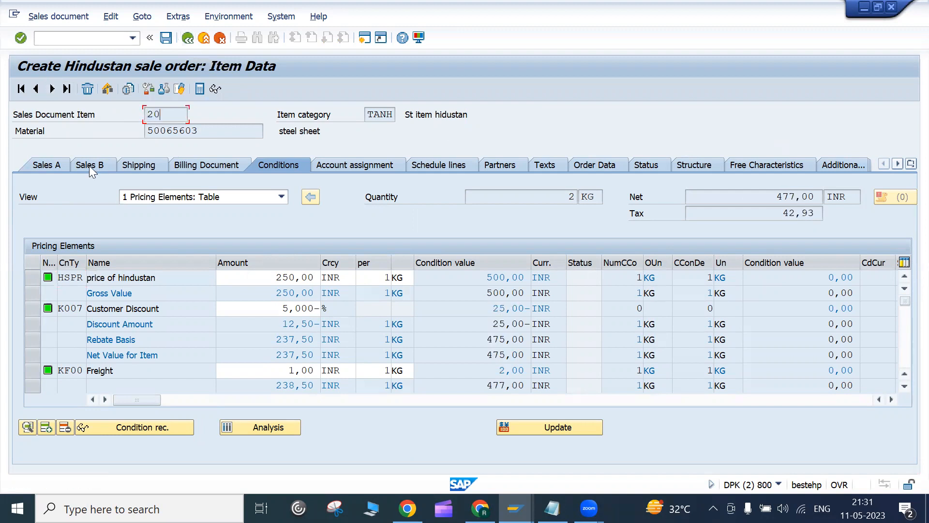
{"action": "left_click", "coordinate": [189, 40]}
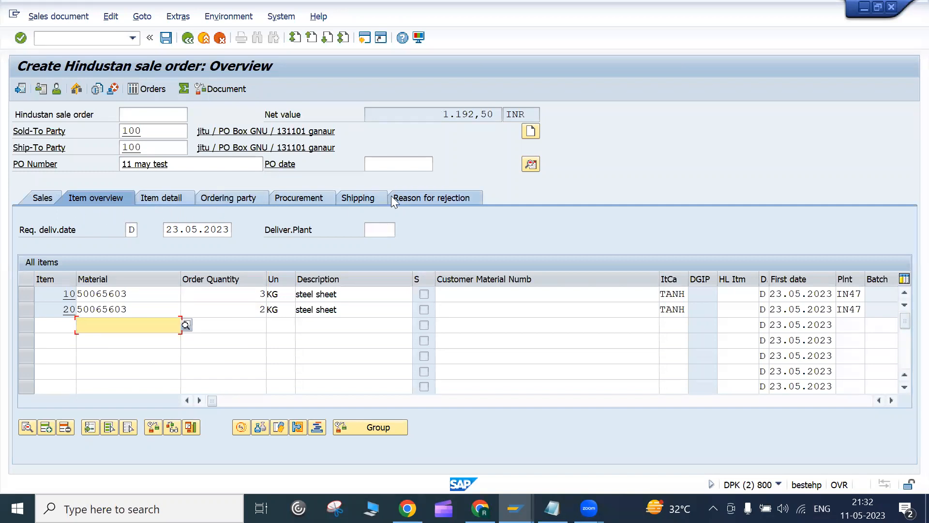
Step: Check both items' shipping dates, then display the order's header data
{"action": "left_click", "coordinate": [365, 200]}
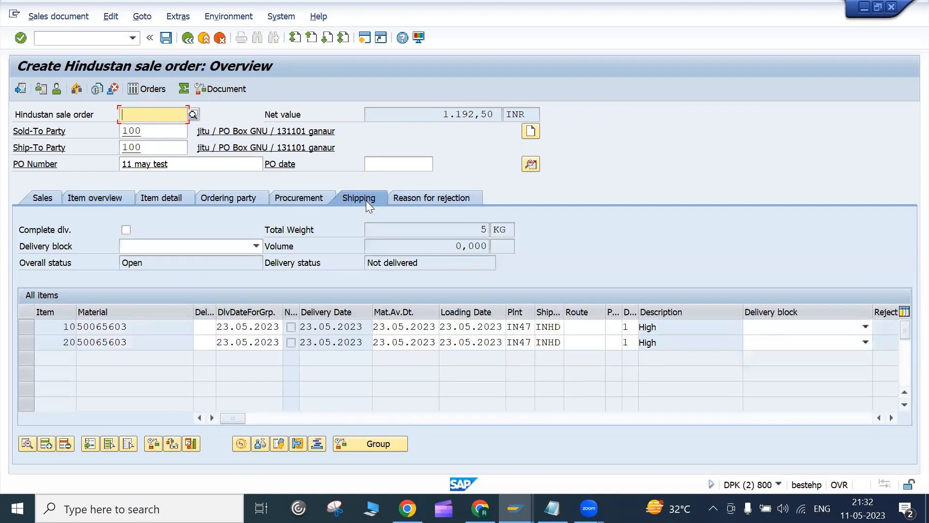
{"action": "left_click", "coordinate": [85, 200]}
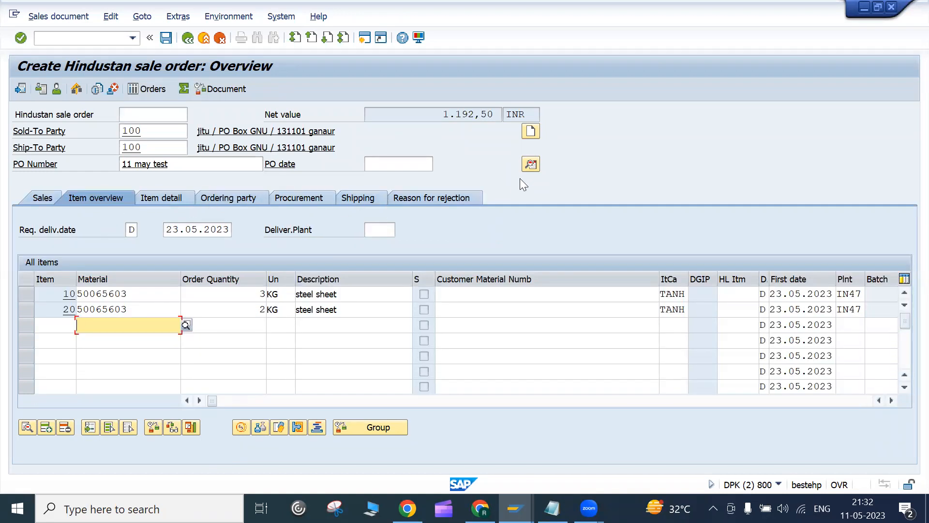
{"action": "left_click", "coordinate": [530, 165]}
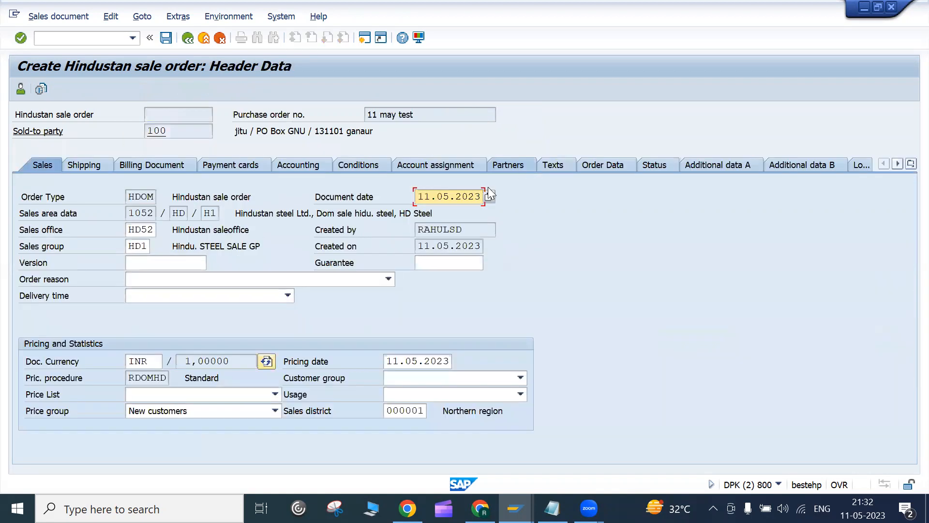
Step: Reopen the header details and review order type HDOM, sales area 1052, empty version and currency INR
{"action": "left_click", "coordinate": [189, 39]}
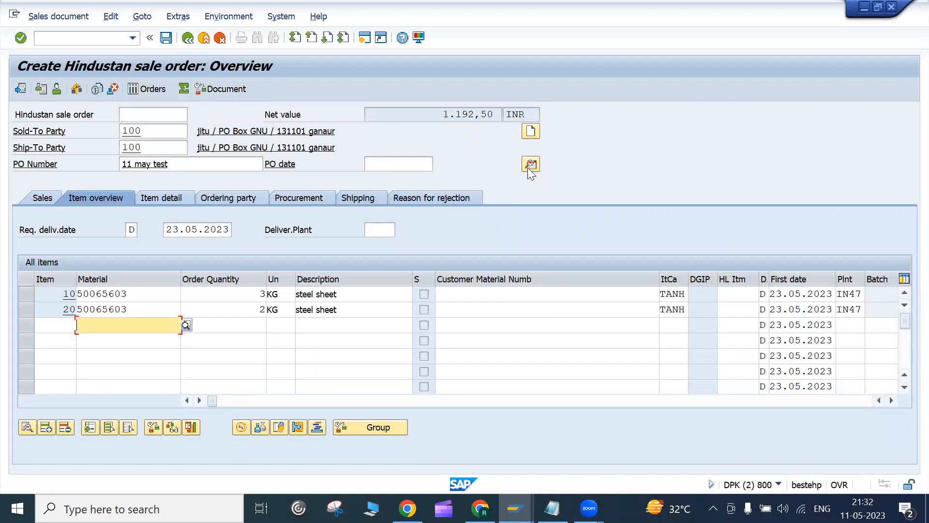
{"action": "left_click", "coordinate": [530, 166]}
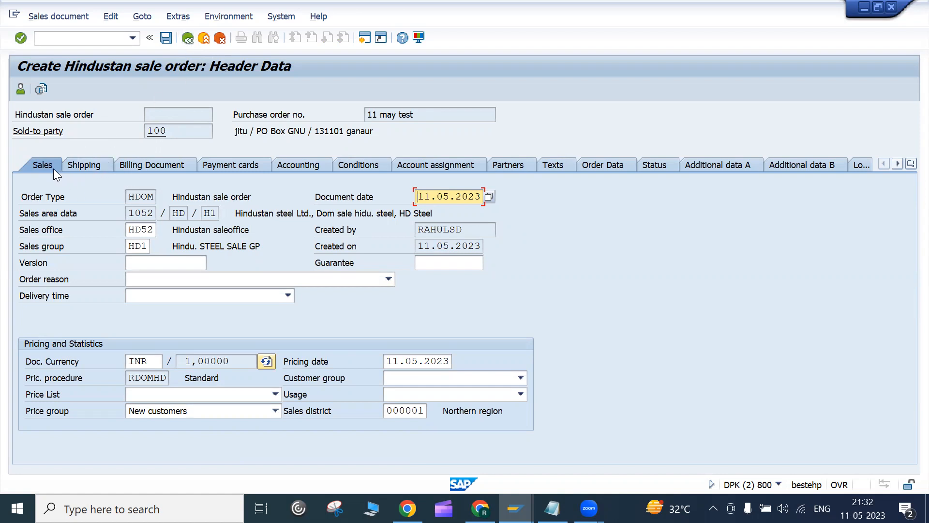
{"action": "left_click", "coordinate": [132, 196]}
{"action": "left_click", "coordinate": [130, 214]}
{"action": "left_click", "coordinate": [147, 261]}
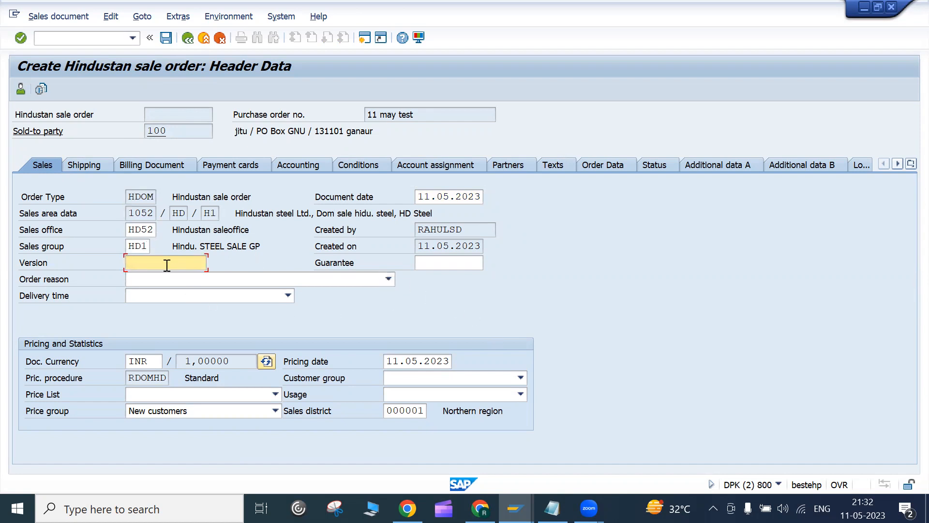
{"action": "left_click", "coordinate": [150, 361]}
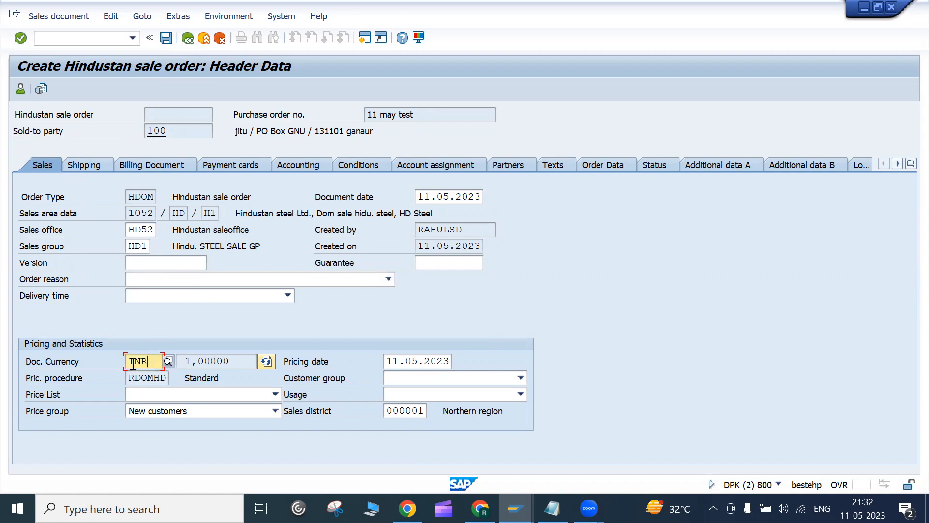
Step: Review shipping conditions leaving Standard, then view billing data: Incoterms EXW sonipat, payment terms 0001
{"action": "left_click", "coordinate": [91, 167]}
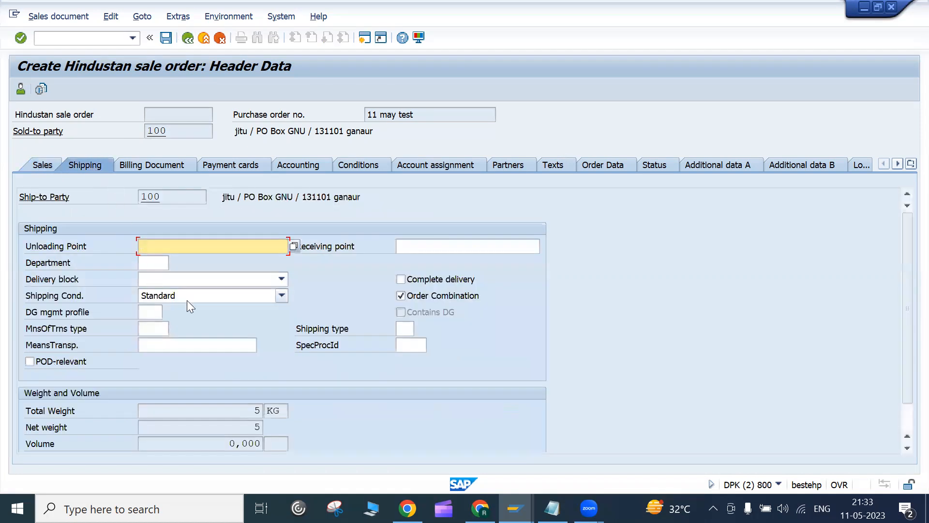
{"action": "left_click", "coordinate": [282, 295]}
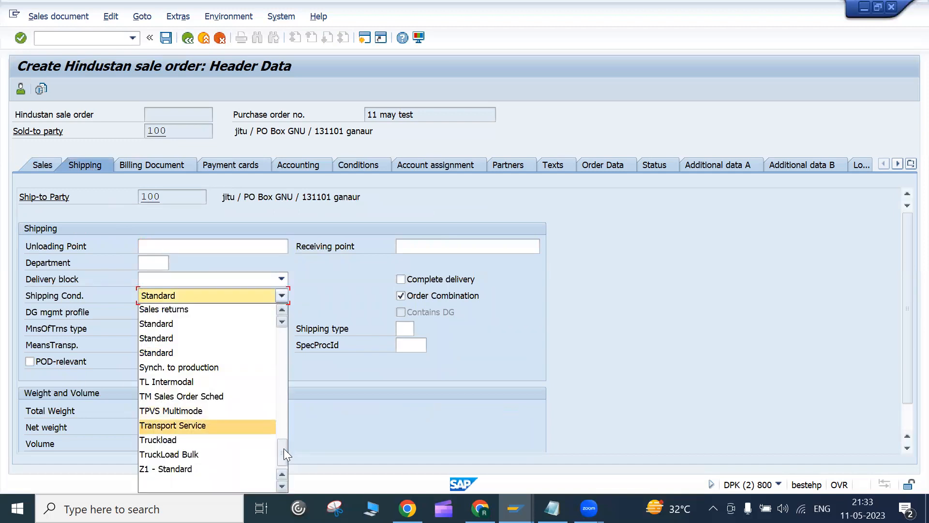
{"action": "left_click_drag", "start_coordinate": [283, 442], "coordinate": [296, 407]}
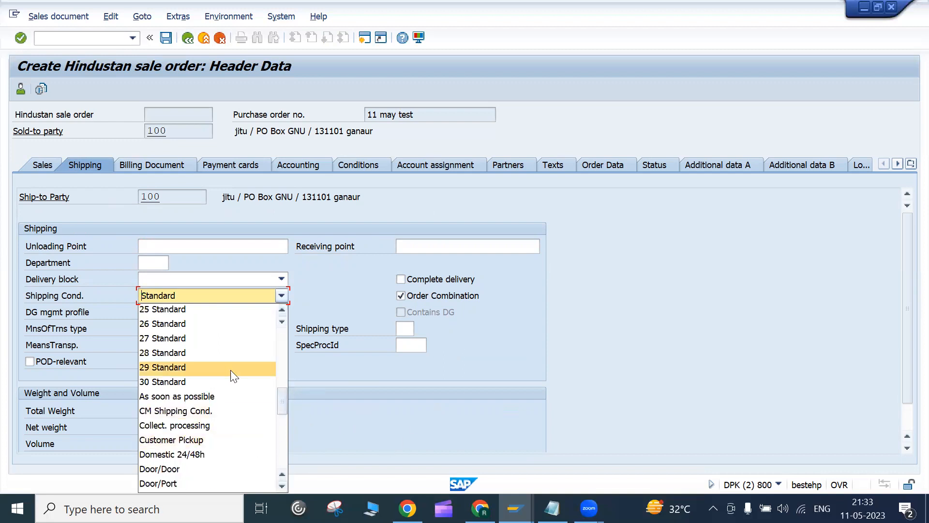
{"action": "left_click_drag", "start_coordinate": [283, 409], "coordinate": [283, 429]}
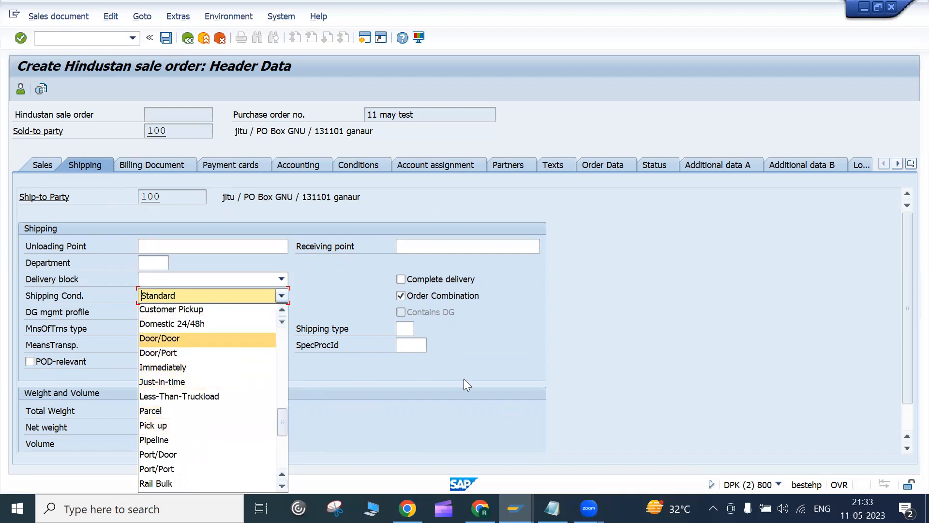
{"action": "left_click", "coordinate": [506, 374]}
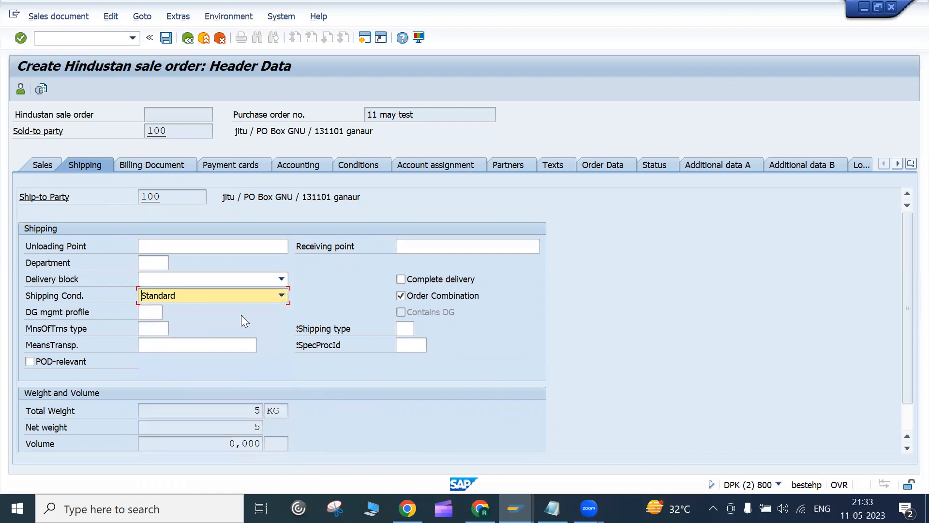
{"action": "left_click", "coordinate": [141, 164]}
{"action": "key", "text": "Tab"}
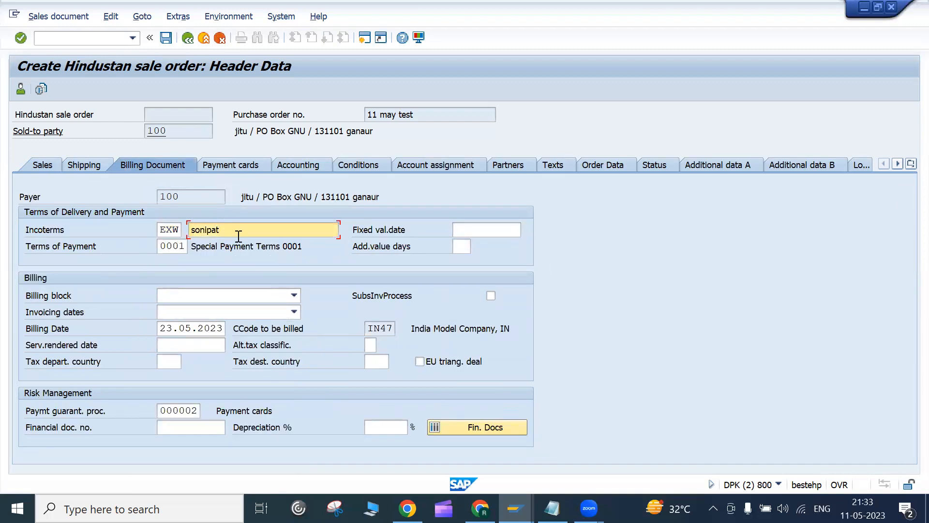
{"action": "left_click", "coordinate": [172, 232]}
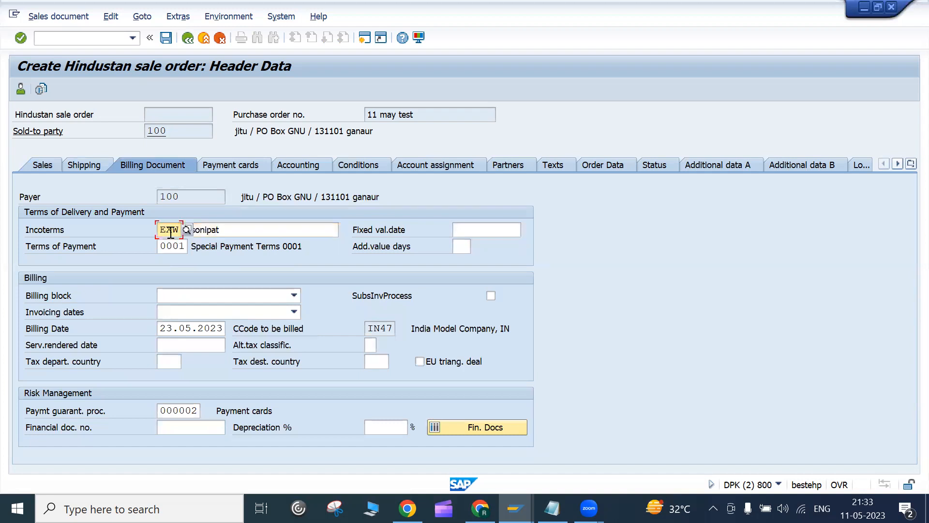
{"action": "left_click", "coordinate": [224, 230]}
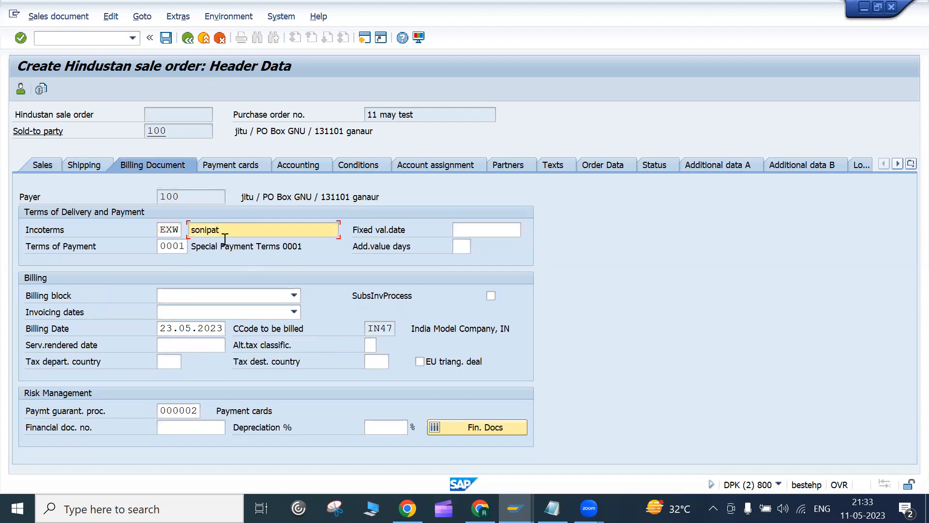
{"action": "left_click", "coordinate": [177, 233]}
{"action": "left_click", "coordinate": [188, 229]}
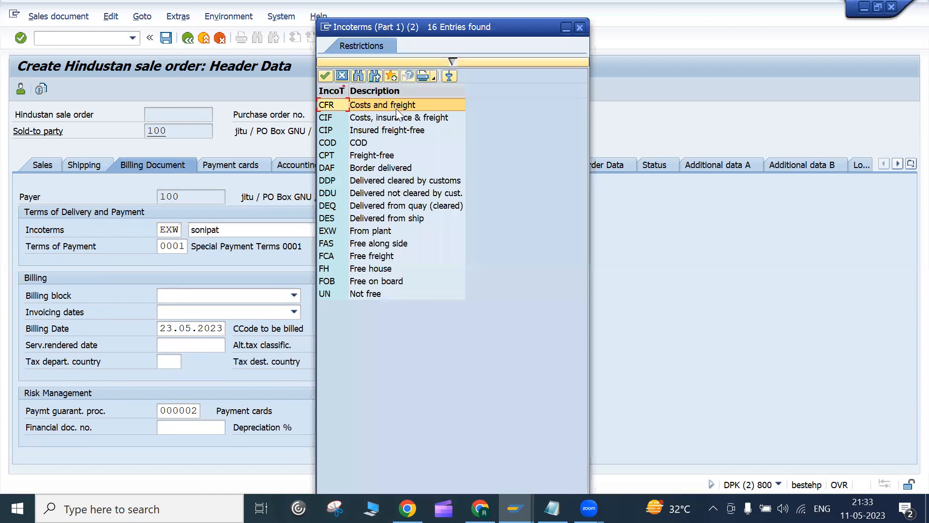
{"action": "left_click", "coordinate": [396, 108]}
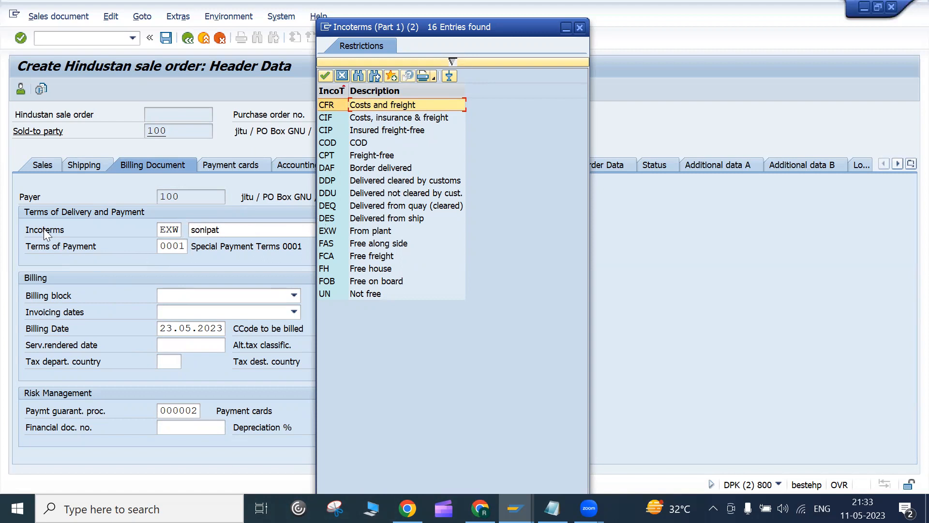
{"action": "left_click", "coordinate": [193, 232]}
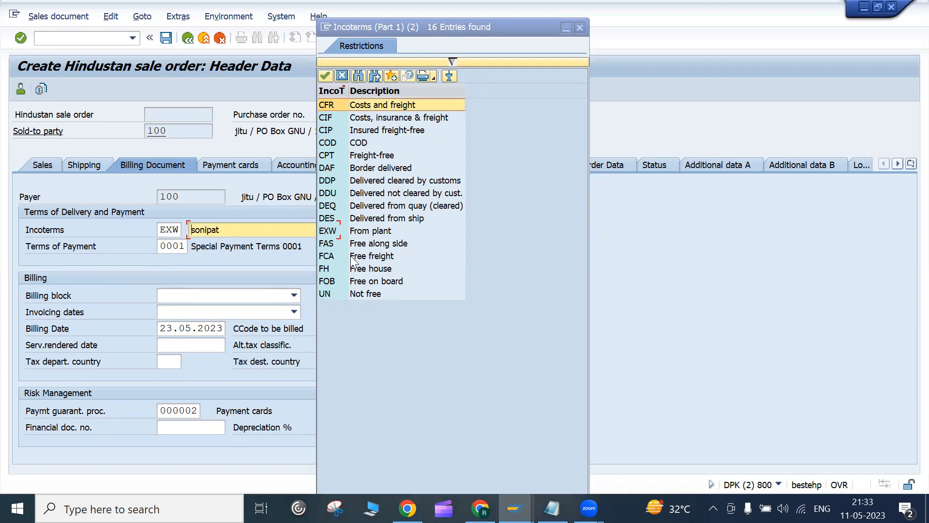
{"action": "left_click", "coordinate": [362, 235]}
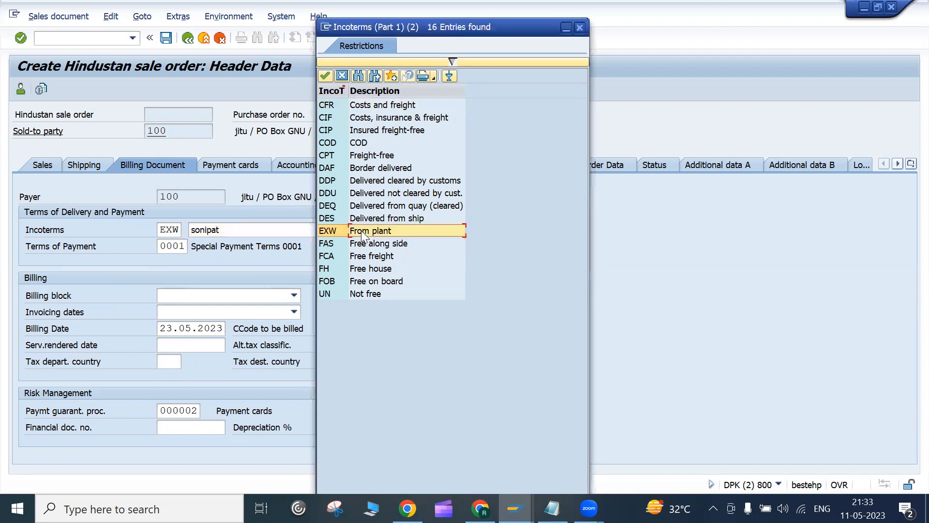
{"action": "left_click", "coordinate": [341, 77]}
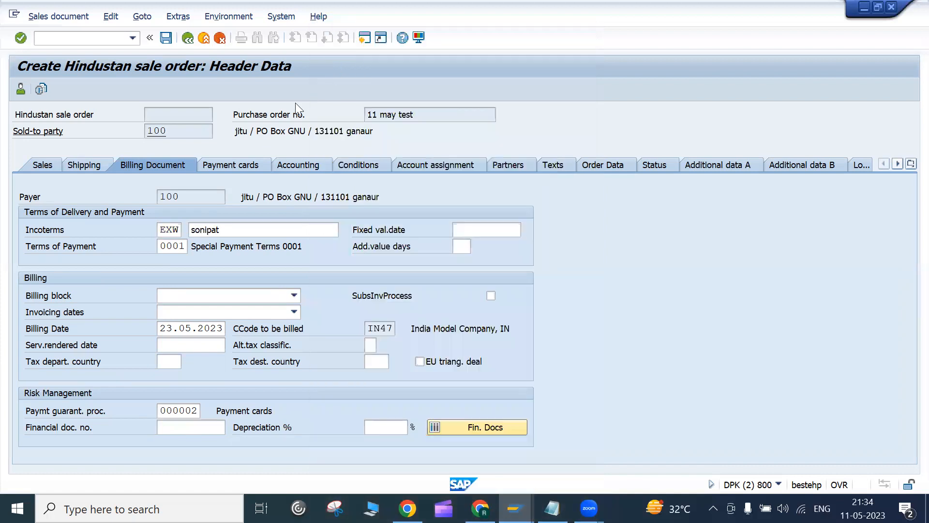
{"action": "left_click", "coordinate": [175, 246]}
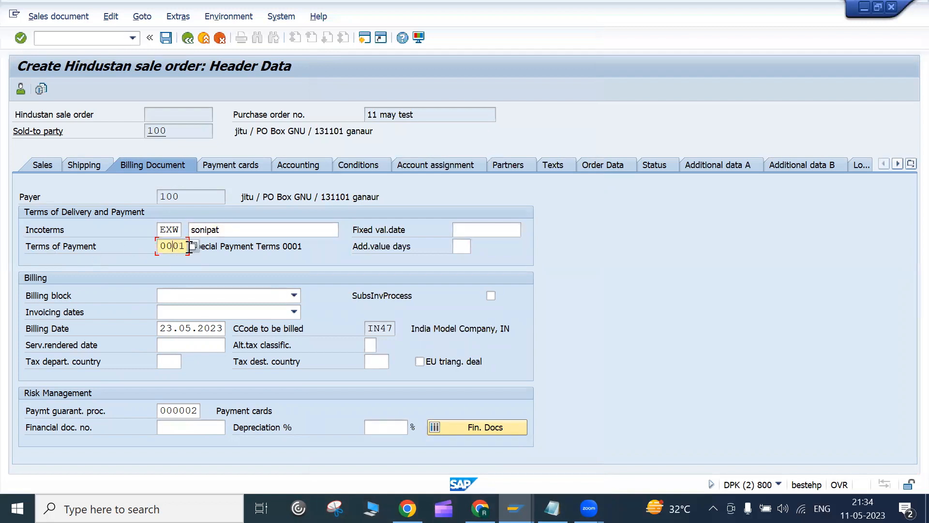
{"action": "left_click", "coordinate": [192, 247]}
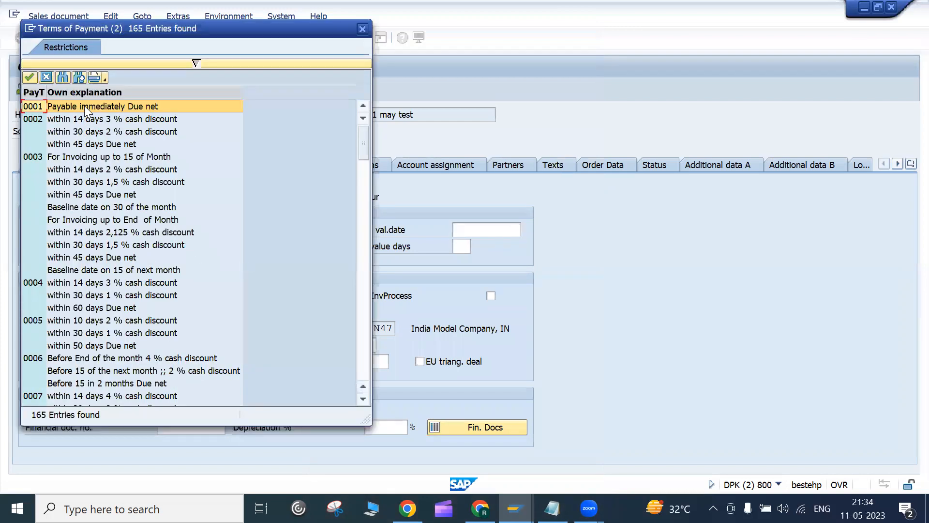
{"action": "left_click", "coordinate": [84, 105]}
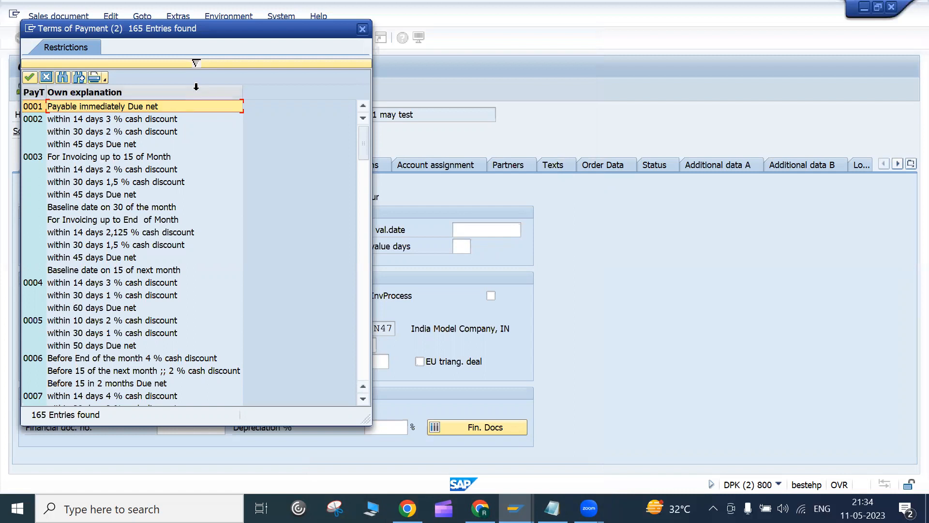
{"action": "left_click", "coordinate": [364, 32]}
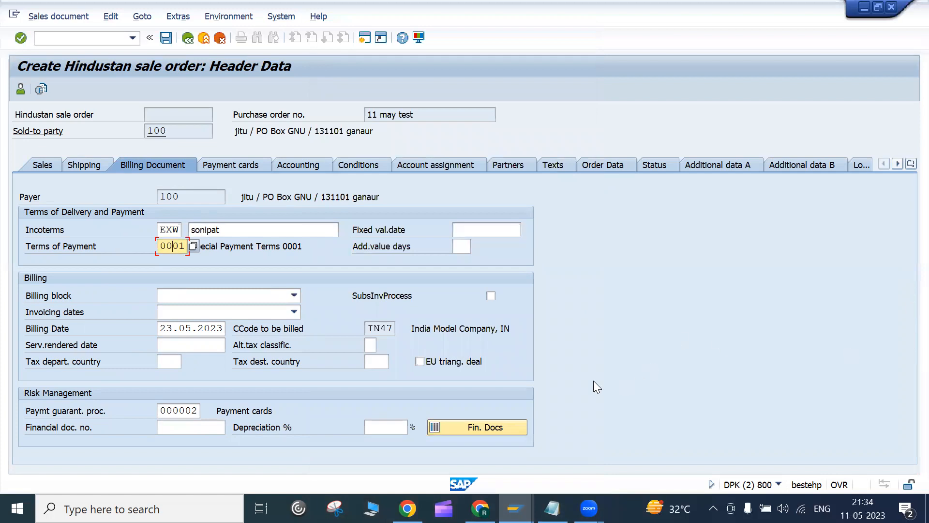
{"action": "left_click_drag", "start_coordinate": [370, 333], "coordinate": [398, 327]}
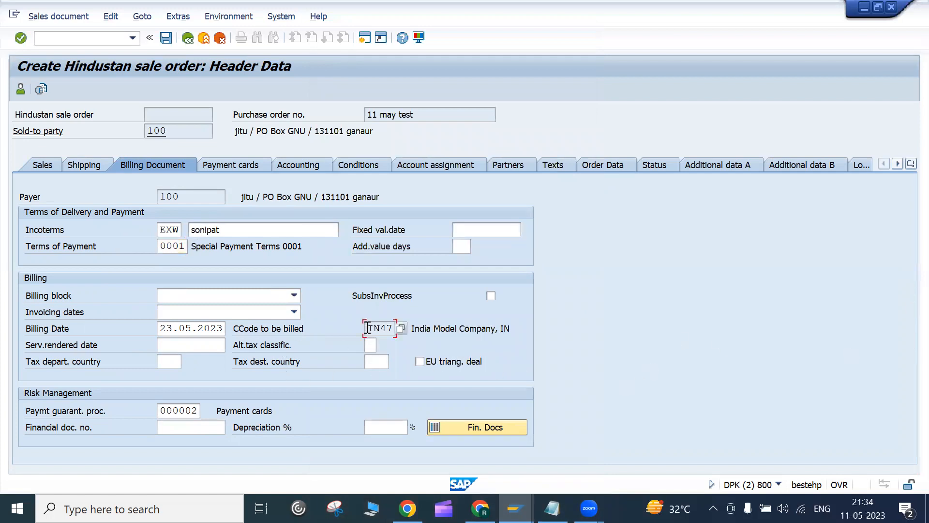
{"action": "left_click", "coordinate": [398, 327]}
Step: Show header accounting data, leaving account assignment group as Domestic revenues
{"action": "left_click", "coordinate": [301, 165]}
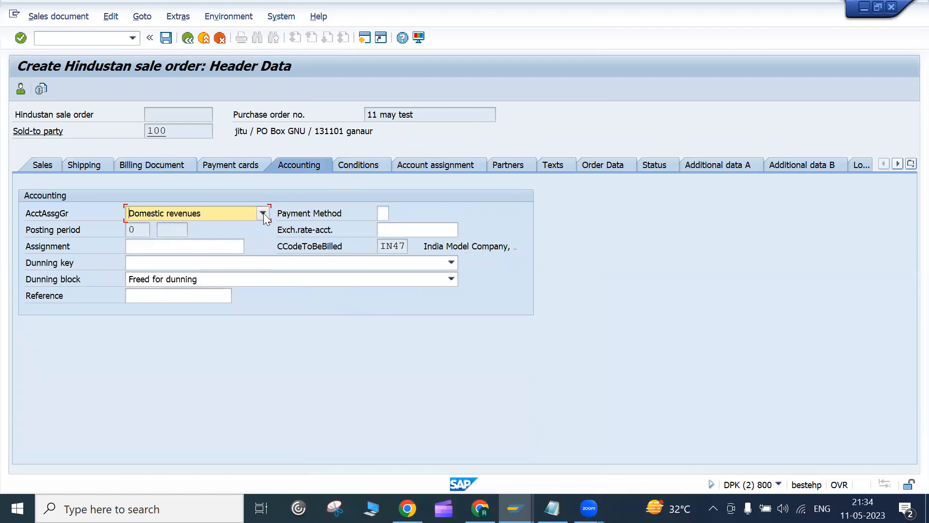
{"action": "left_click", "coordinate": [262, 213]}
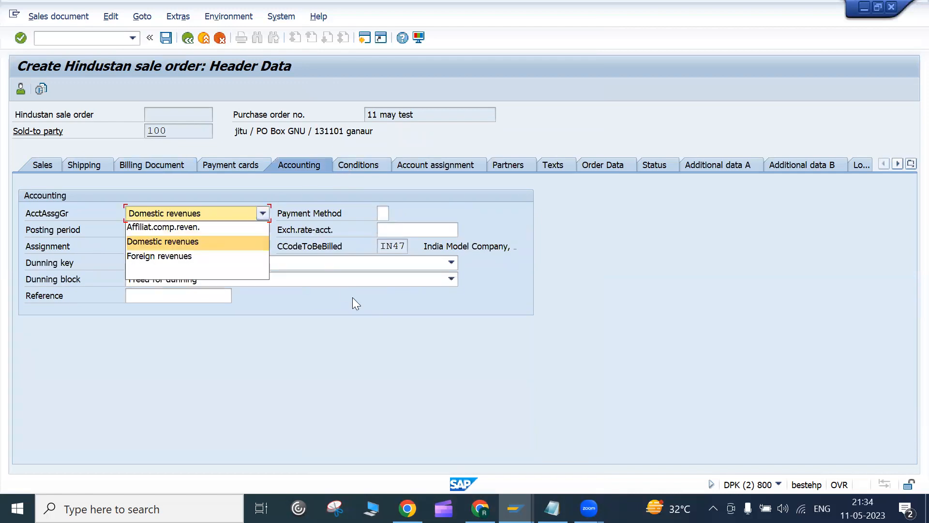
{"action": "left_click", "coordinate": [389, 362]}
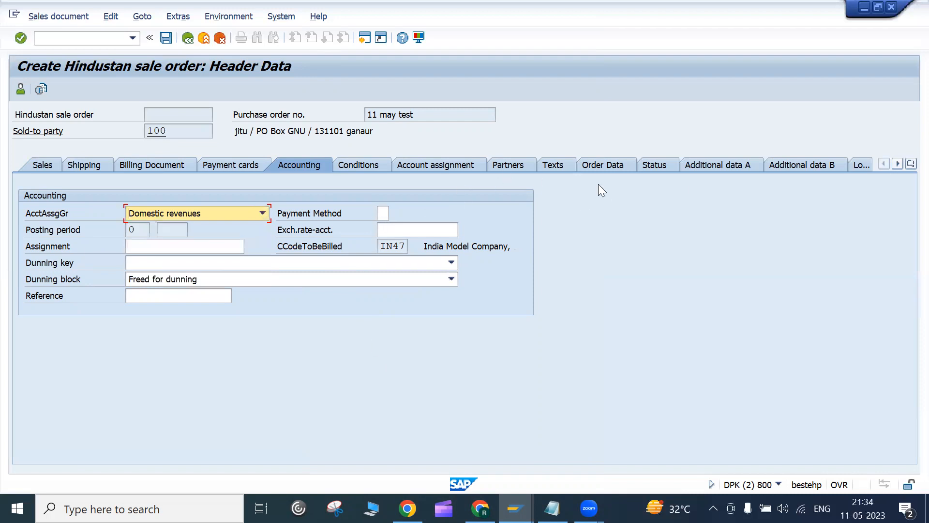
Step: Browse the header data views list, briefly switch to Google Meet, and return to SAP
{"action": "left_click", "coordinate": [909, 166]}
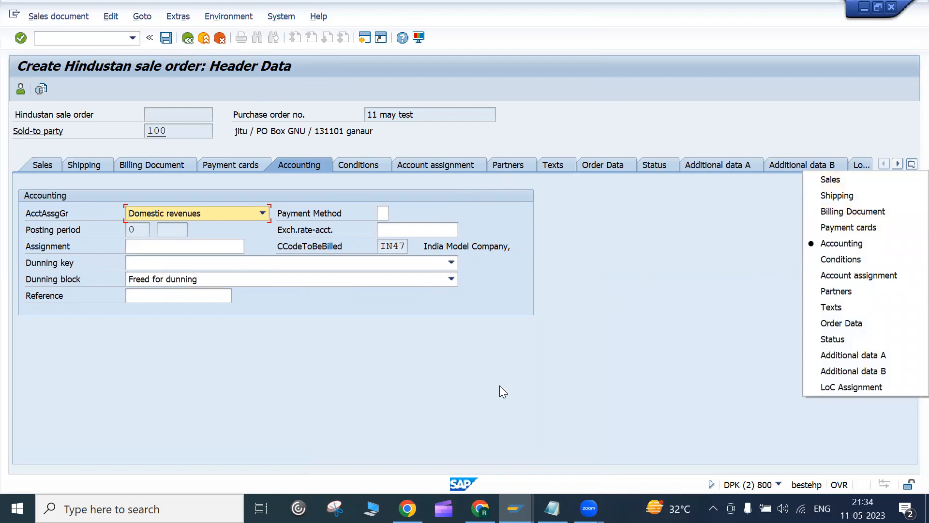
{"action": "left_click", "coordinate": [514, 508]}
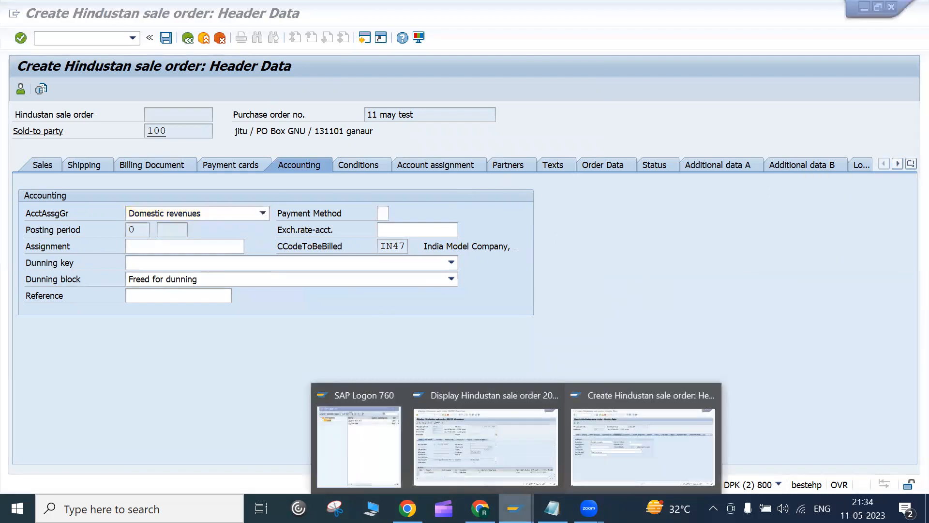
{"action": "left_click", "coordinate": [480, 508]}
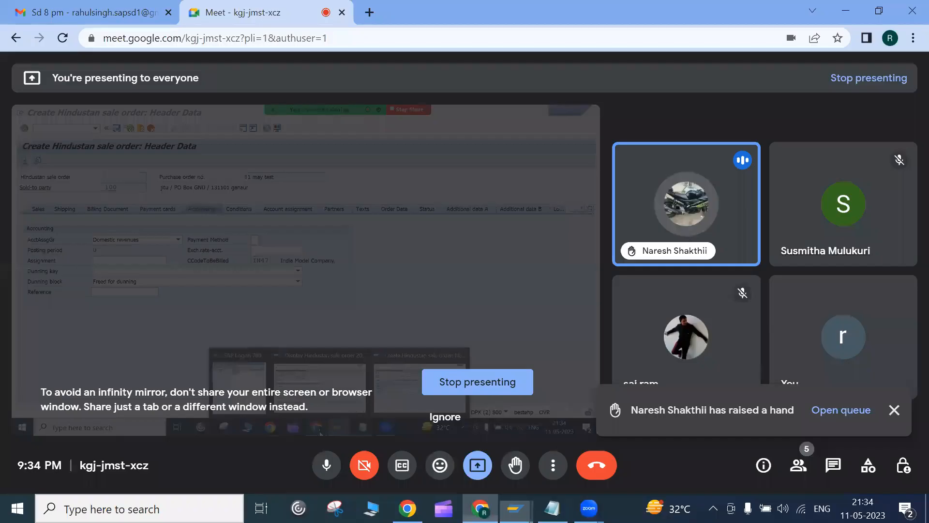
{"action": "left_click", "coordinate": [483, 510]}
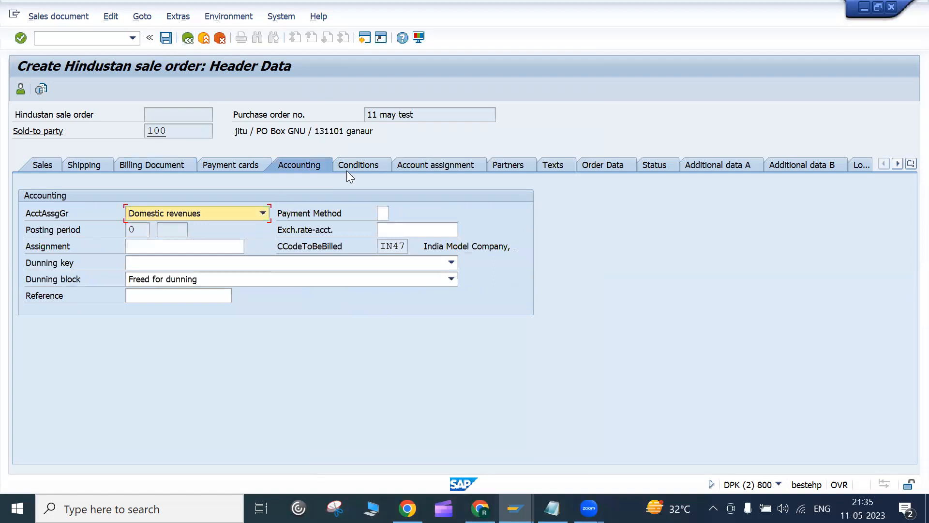
{"action": "left_click", "coordinate": [366, 166]}
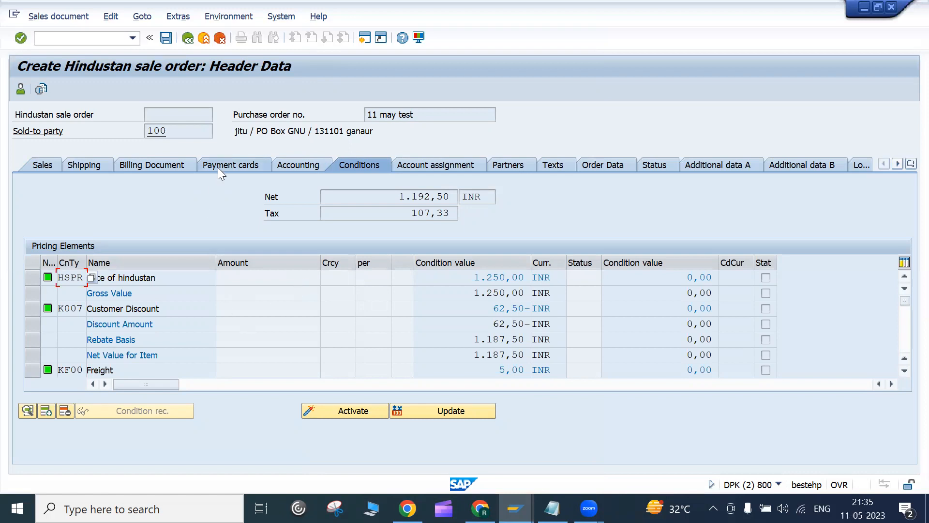
{"action": "left_click", "coordinate": [187, 38]}
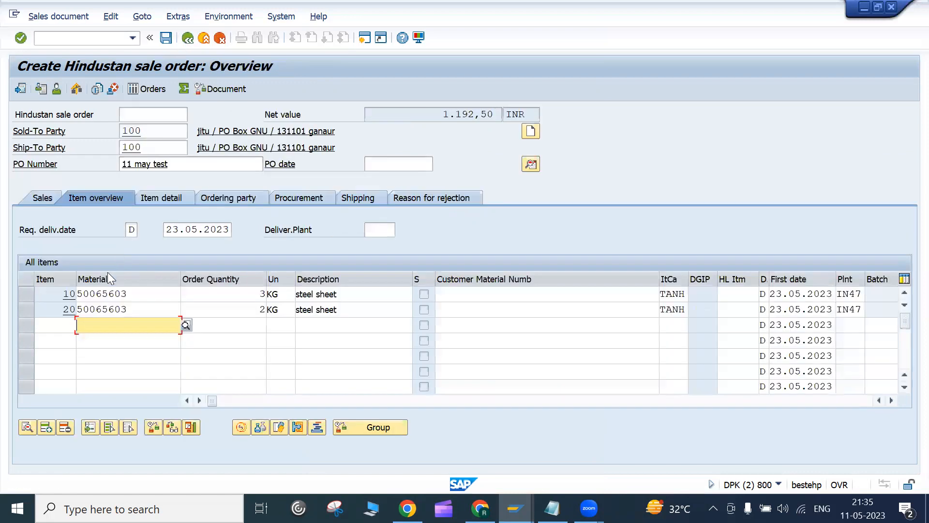
{"action": "left_click", "coordinate": [28, 294]}
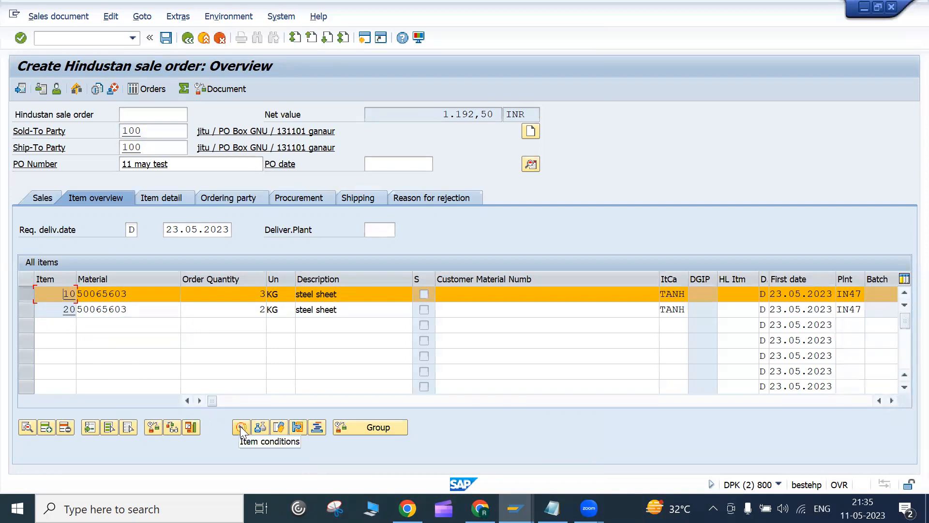
{"action": "left_click", "coordinate": [21, 292]}
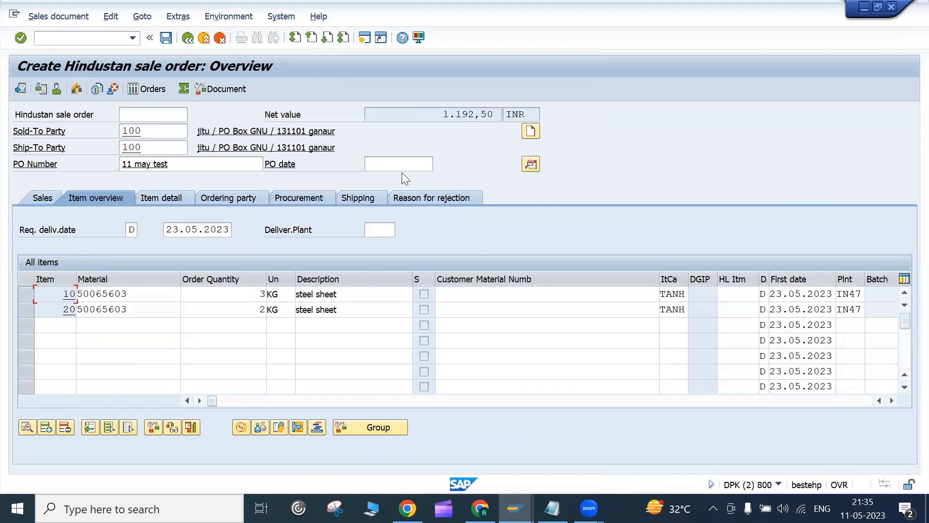
{"action": "left_click", "coordinate": [535, 166]}
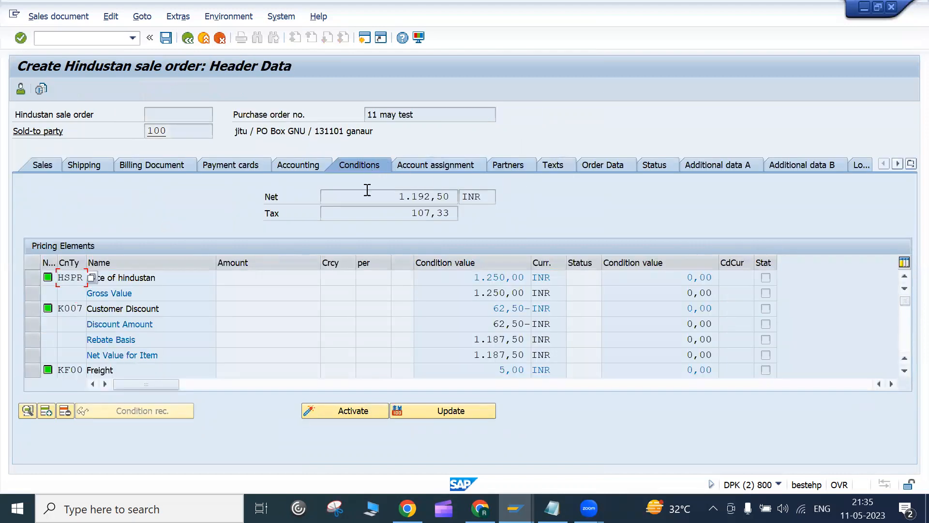
{"action": "left_click", "coordinate": [184, 311]}
{"action": "left_click_drag", "start_coordinate": [182, 307], "coordinate": [85, 309]}
{"action": "left_click", "coordinate": [87, 308]}
{"action": "left_click_drag", "start_coordinate": [191, 306], "coordinate": [54, 297]}
{"action": "left_click", "coordinate": [87, 308]}
{"action": "left_click", "coordinate": [124, 367]}
{"action": "left_click_drag", "start_coordinate": [121, 364], "coordinate": [84, 373]}
{"action": "left_click", "coordinate": [488, 368]}
{"action": "left_click", "coordinate": [189, 42]}
{"action": "left_click", "coordinate": [186, 40]}
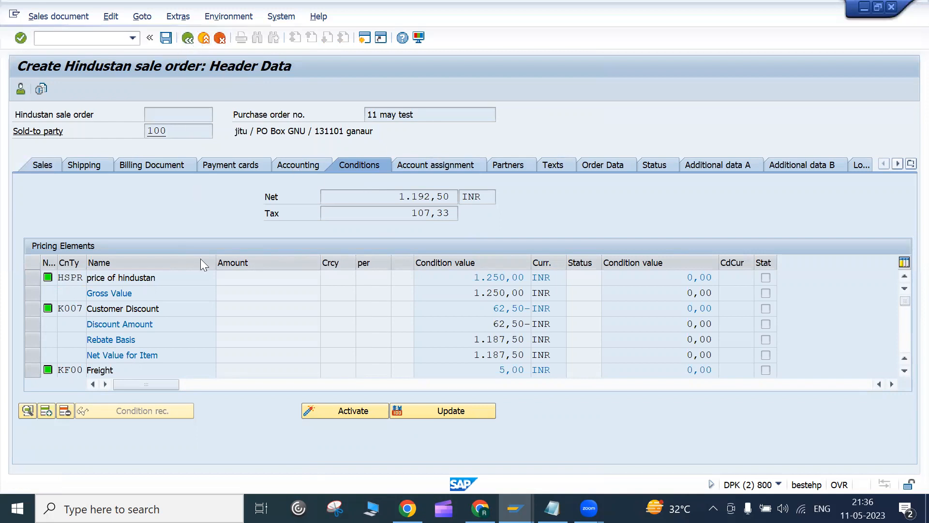
{"action": "left_click", "coordinate": [25, 295]}
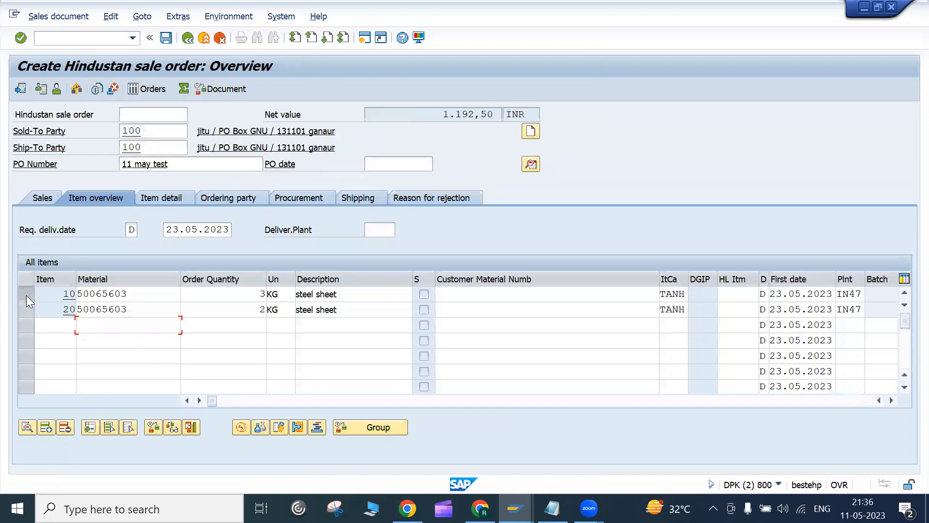
{"action": "left_click", "coordinate": [25, 299]}
{"action": "left_click", "coordinate": [25, 310]}
{"action": "left_click", "coordinate": [26, 310]}
{"action": "left_click", "coordinate": [532, 167]}
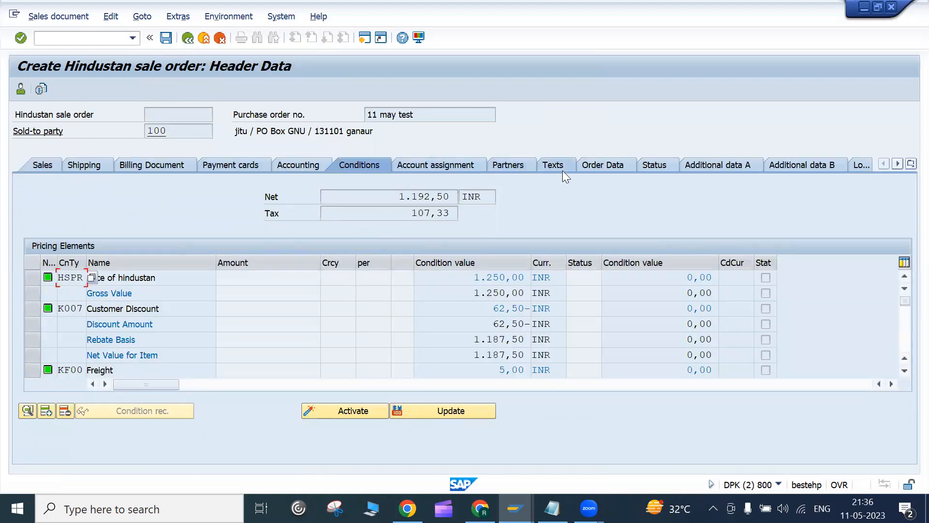
{"action": "left_click", "coordinate": [189, 38]}
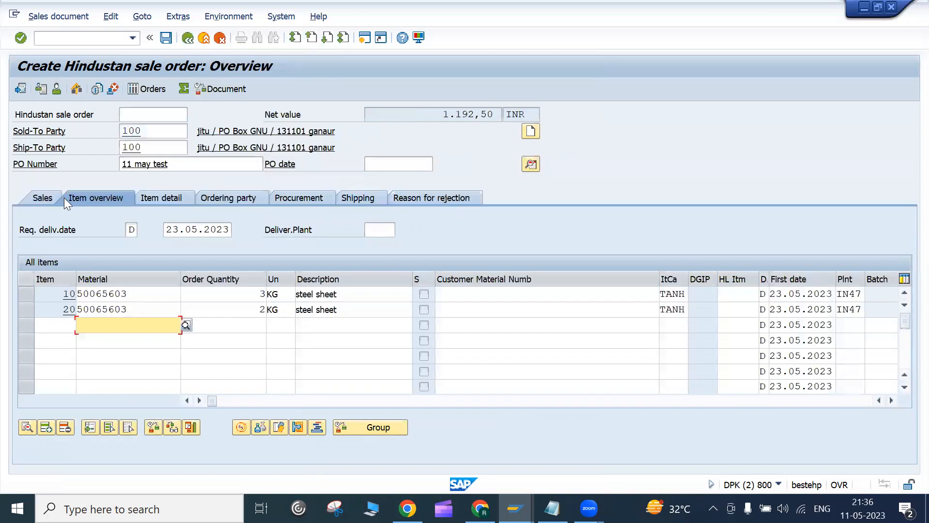
{"action": "double_click", "coordinate": [79, 295]}
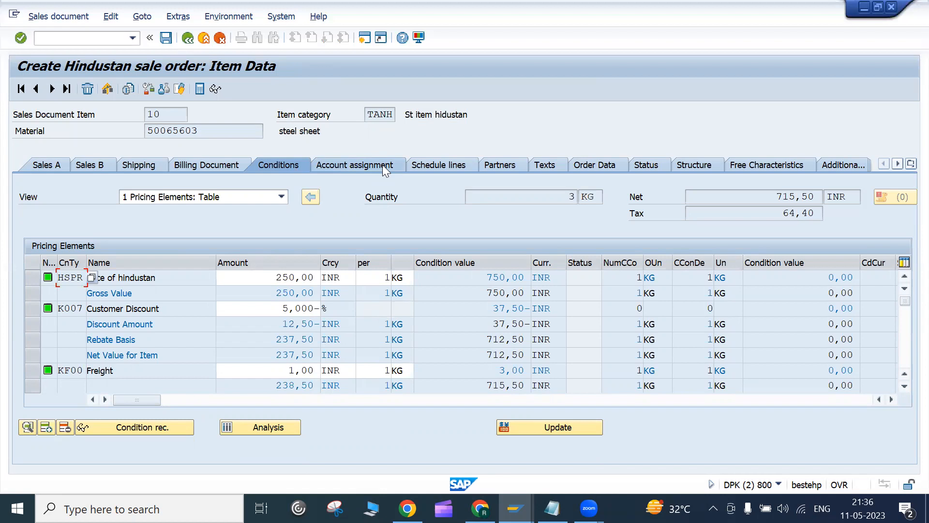
{"action": "left_click", "coordinate": [188, 38]}
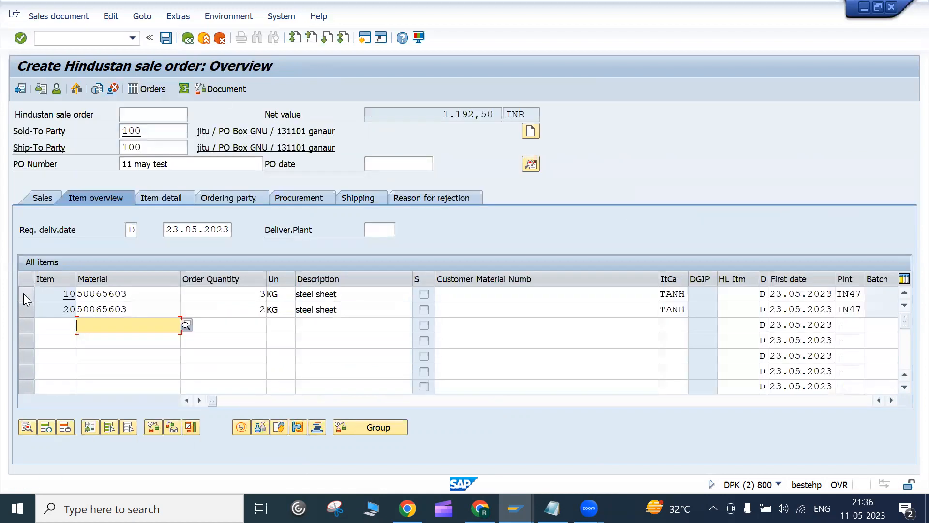
{"action": "left_click", "coordinate": [23, 293]}
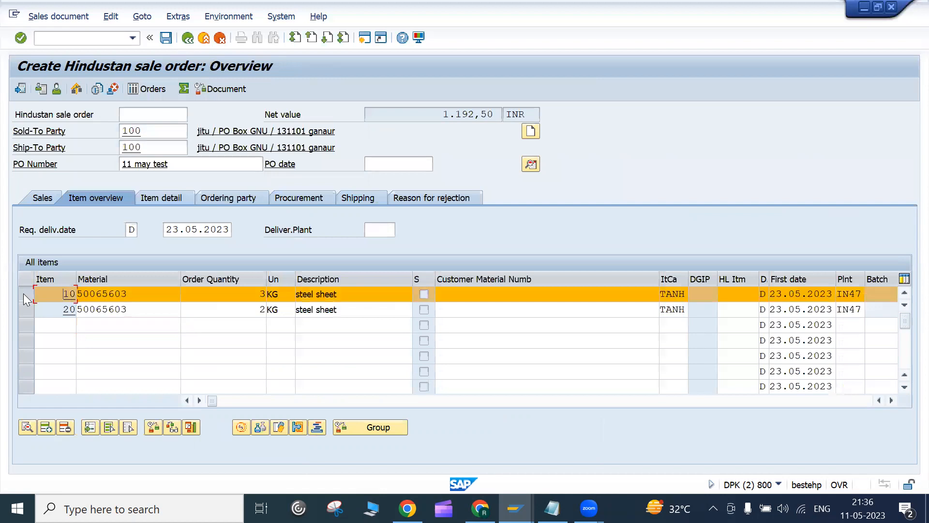
{"action": "double_click", "coordinate": [88, 299]}
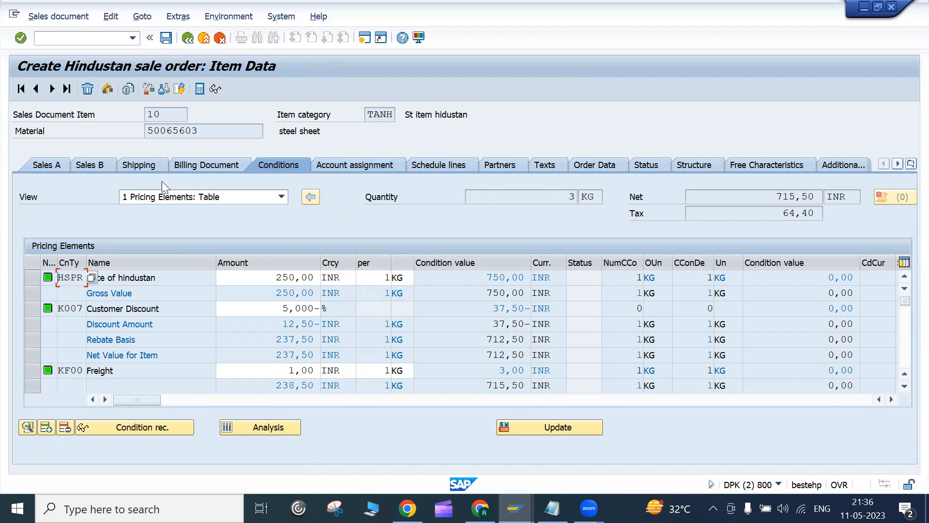
{"action": "left_click", "coordinate": [68, 168]}
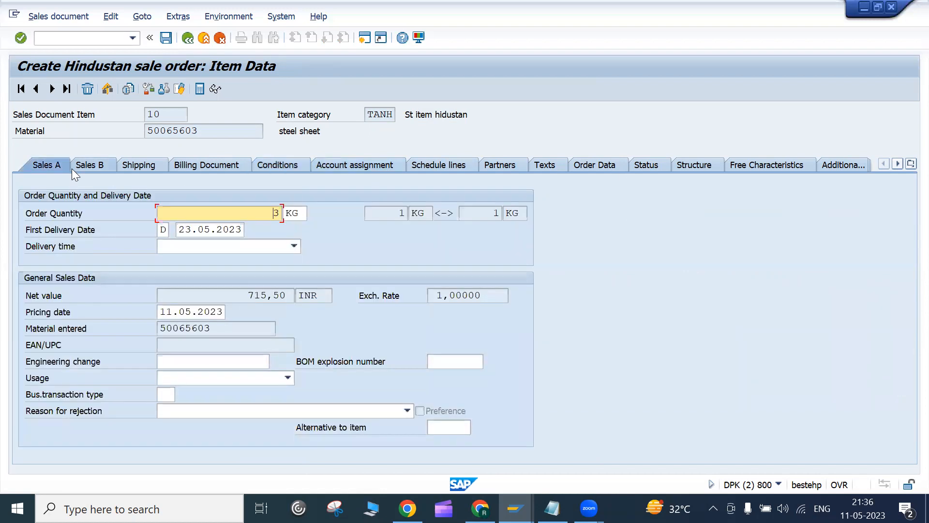
{"action": "left_click", "coordinate": [188, 38]}
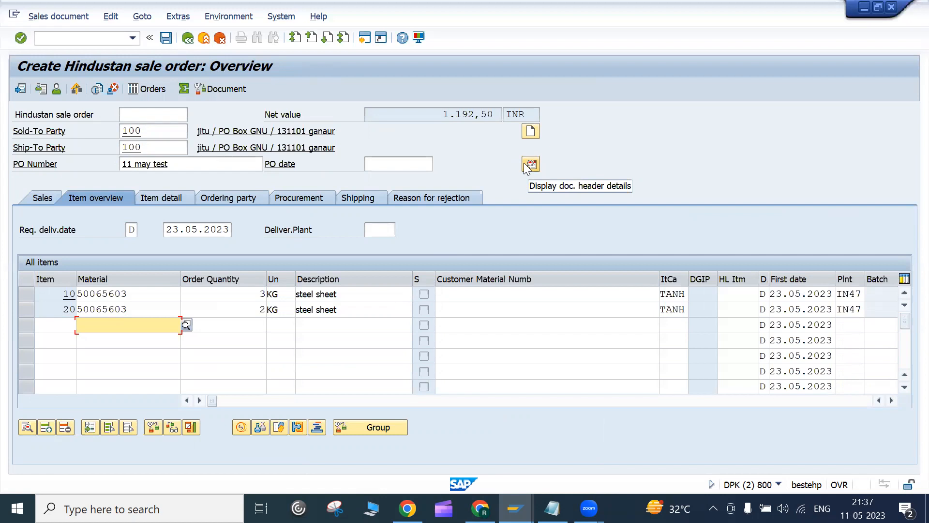
{"action": "left_click", "coordinate": [23, 299]}
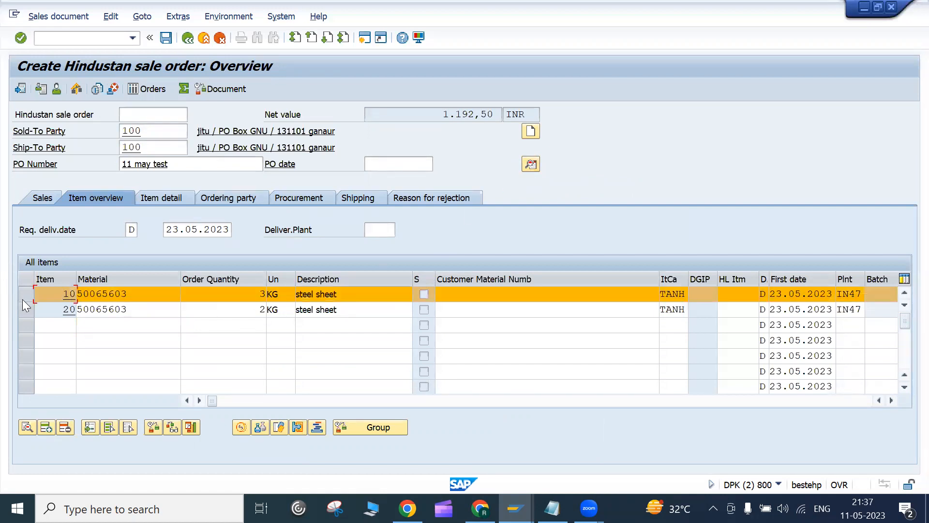
{"action": "left_click", "coordinate": [22, 299]}
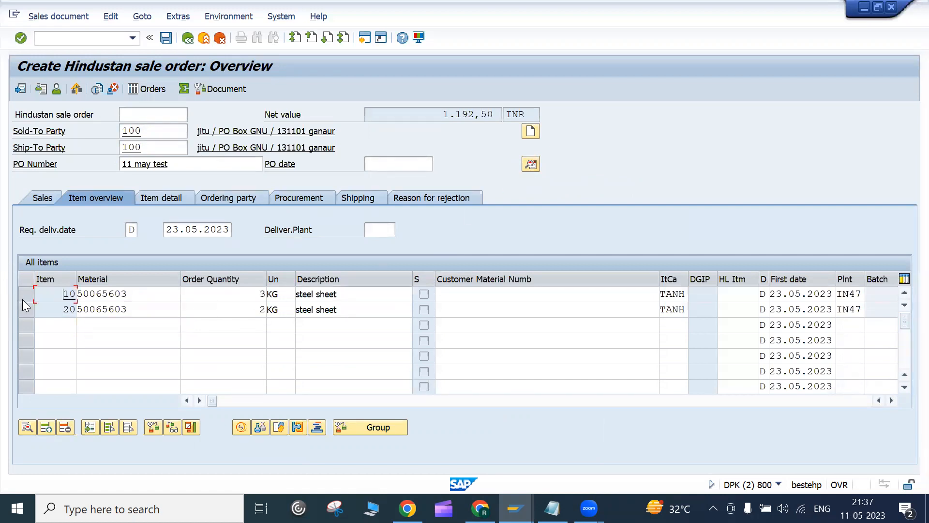
{"action": "left_click", "coordinate": [127, 295]}
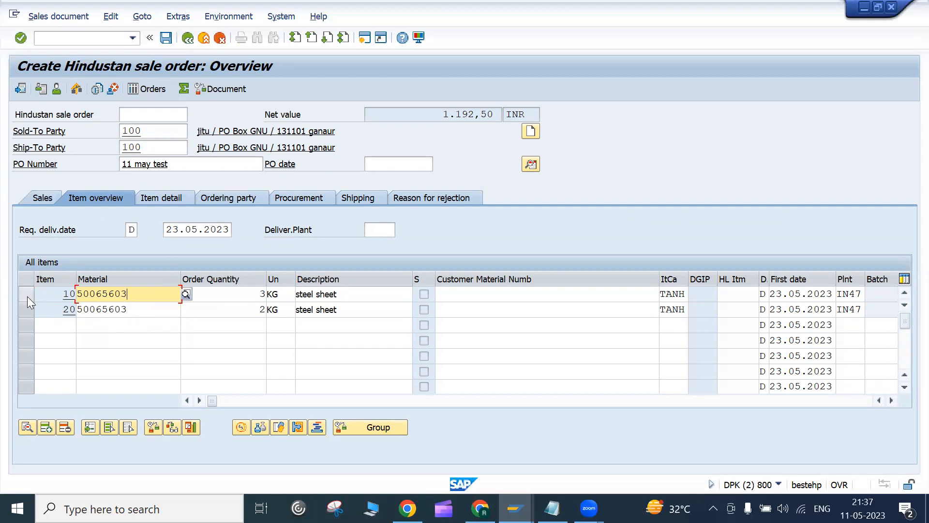
{"action": "left_click", "coordinate": [525, 165]}
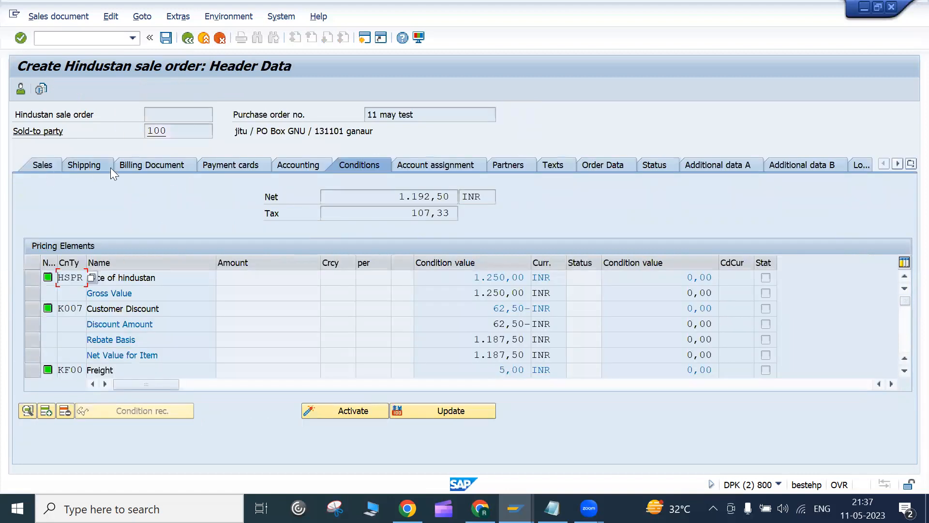
{"action": "left_click", "coordinate": [433, 166]}
{"action": "left_click", "coordinate": [511, 165]}
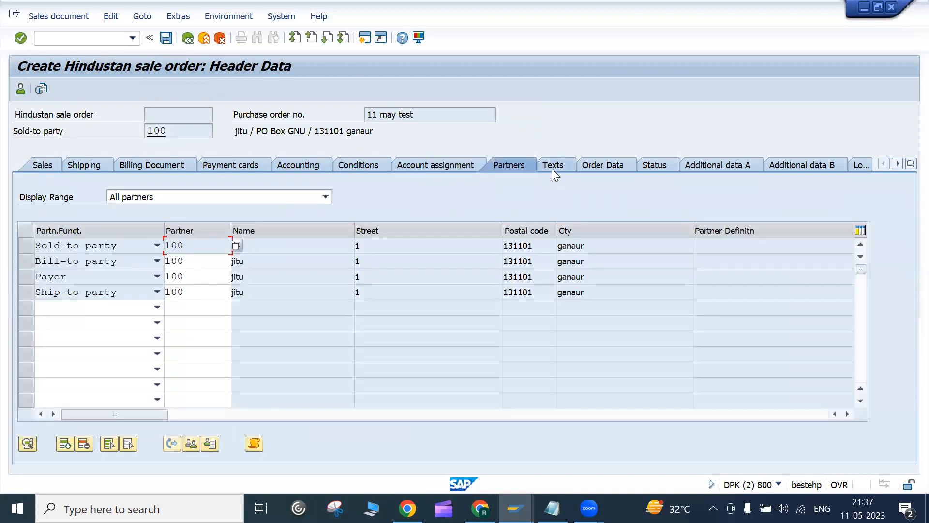
{"action": "left_click", "coordinate": [551, 166]}
{"action": "left_click", "coordinate": [667, 169]}
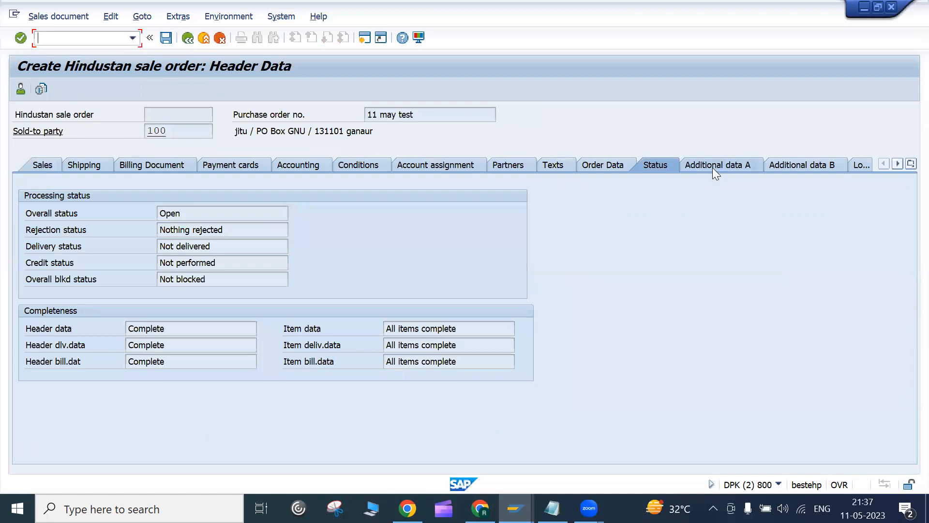
{"action": "left_click", "coordinate": [712, 168]}
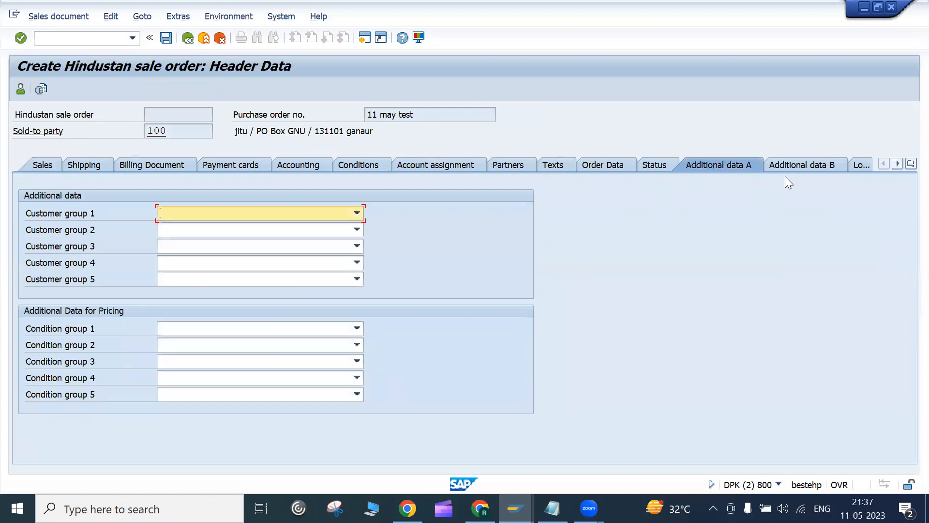
{"action": "left_click", "coordinate": [792, 164]}
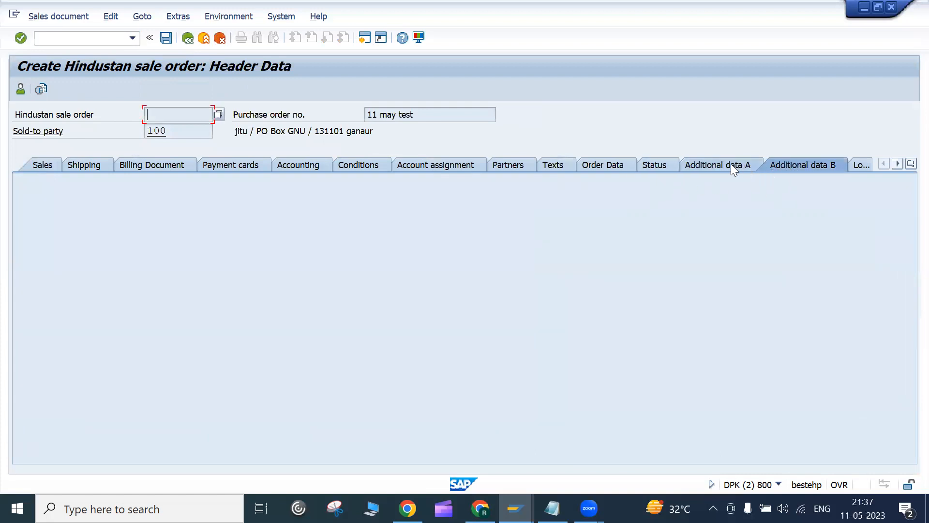
{"action": "left_click", "coordinate": [731, 165]}
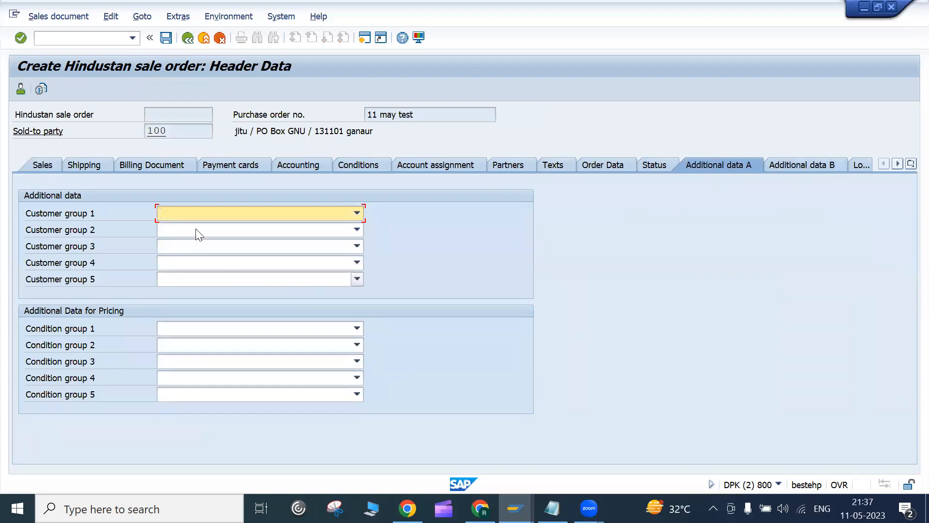
{"action": "left_click", "coordinate": [263, 218]}
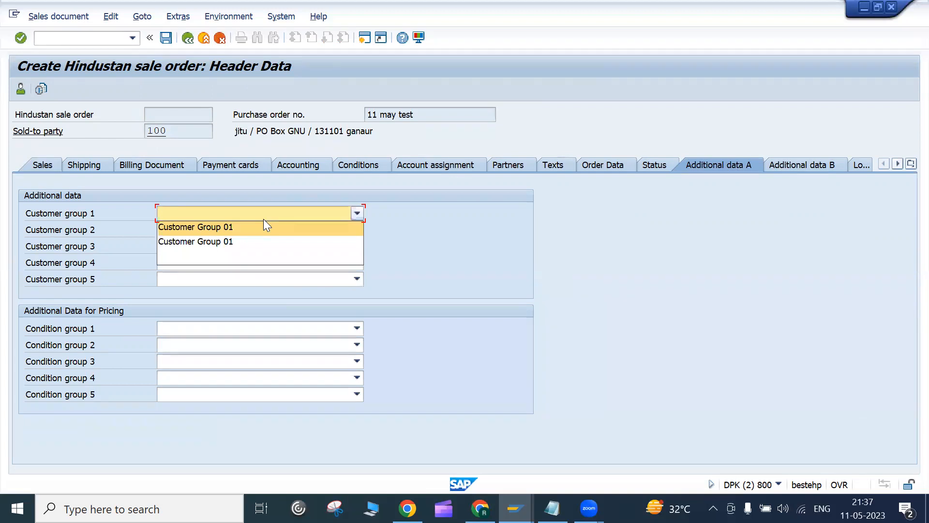
{"action": "left_click", "coordinate": [431, 234]}
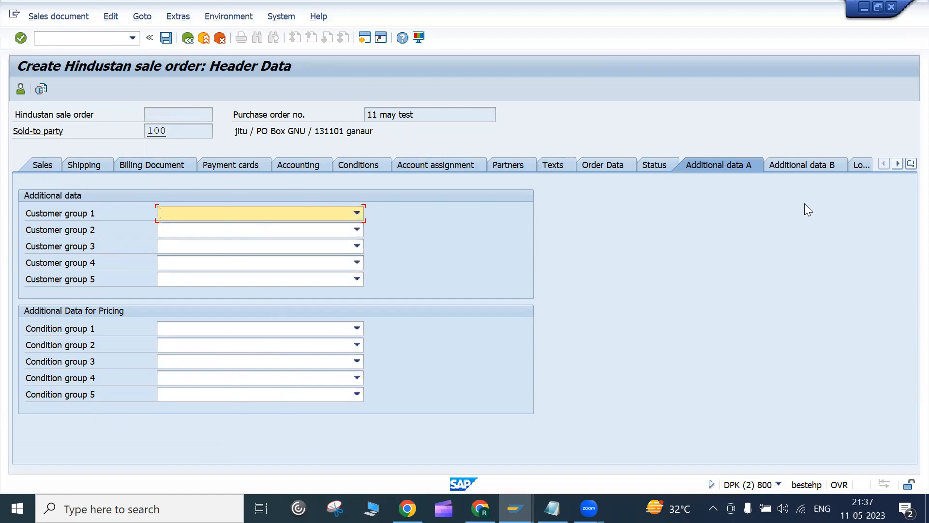
{"action": "left_click", "coordinate": [828, 163]}
{"action": "left_click", "coordinate": [860, 164]}
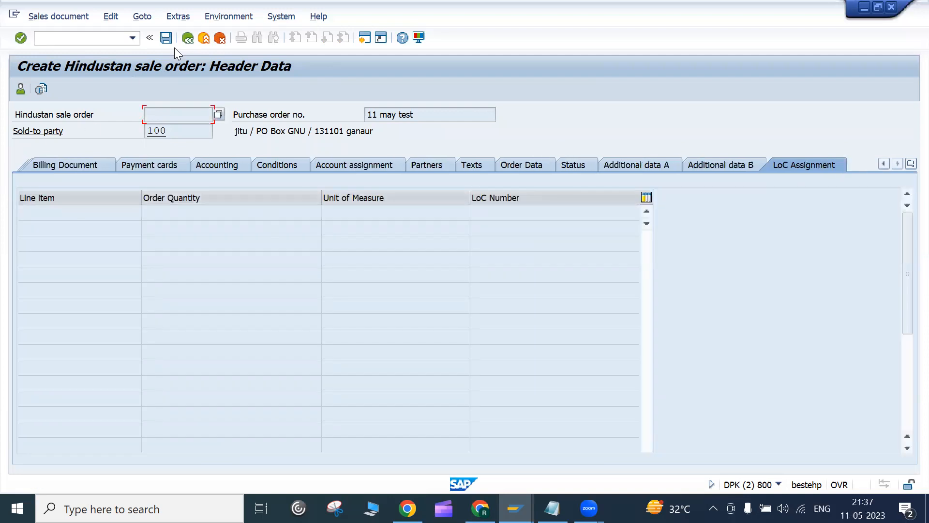
{"action": "left_click", "coordinate": [188, 38]}
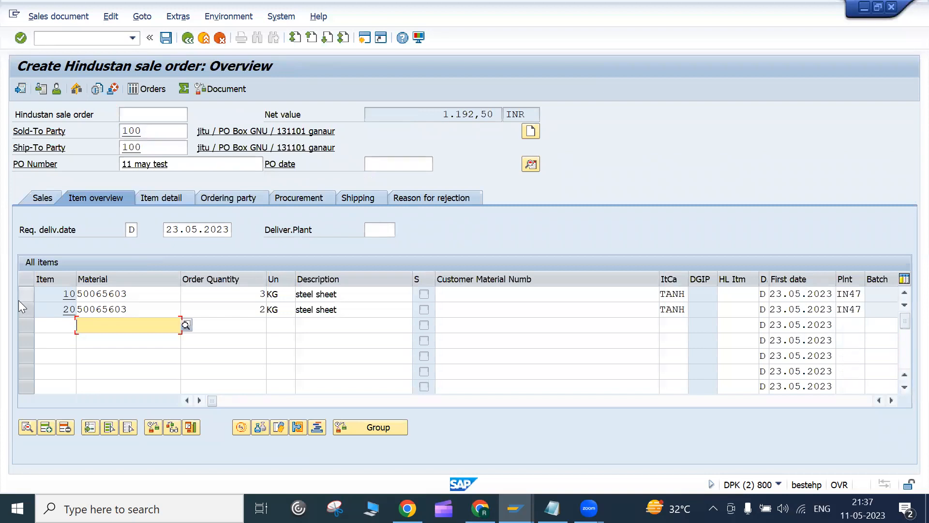
{"action": "left_click", "coordinate": [27, 293]}
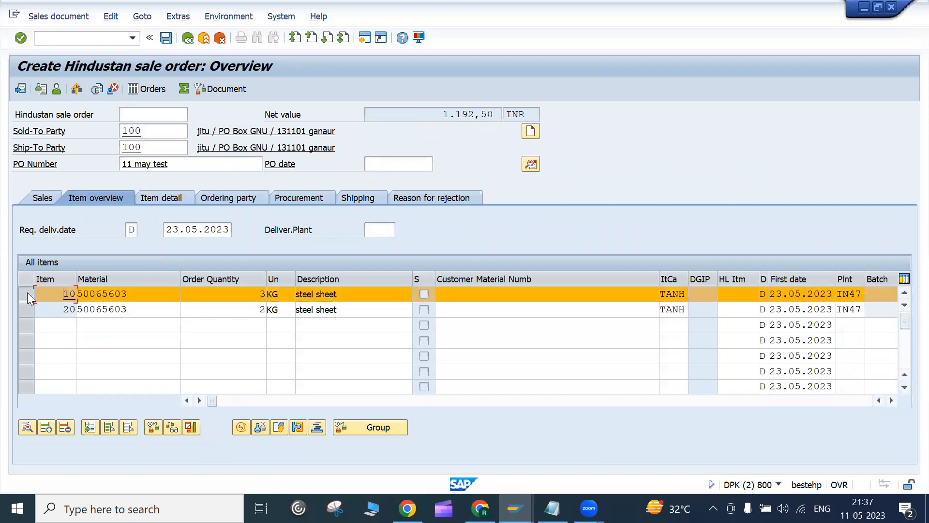
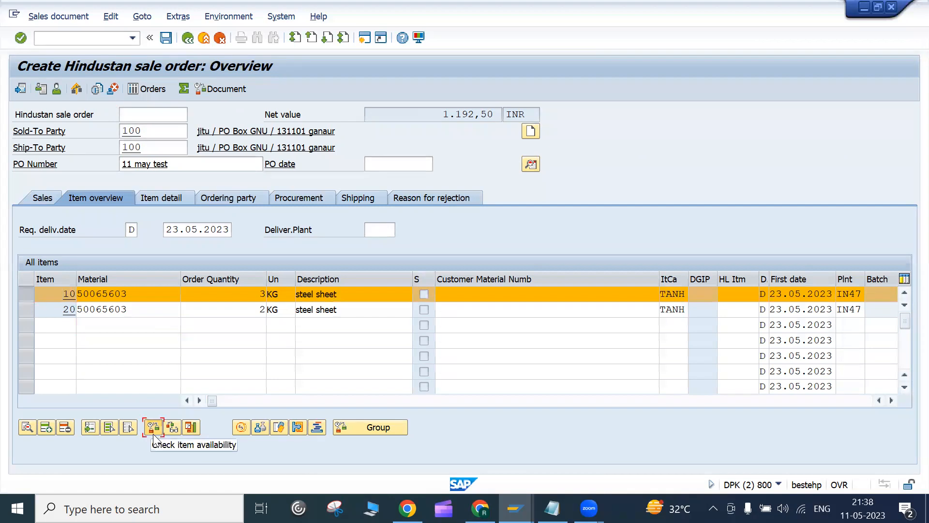
Step: Check availability for item 10 (3 KG) and item 20 (2 KG), accepting both 23.05.2023 confirmations
{"action": "left_click", "coordinate": [153, 435]}
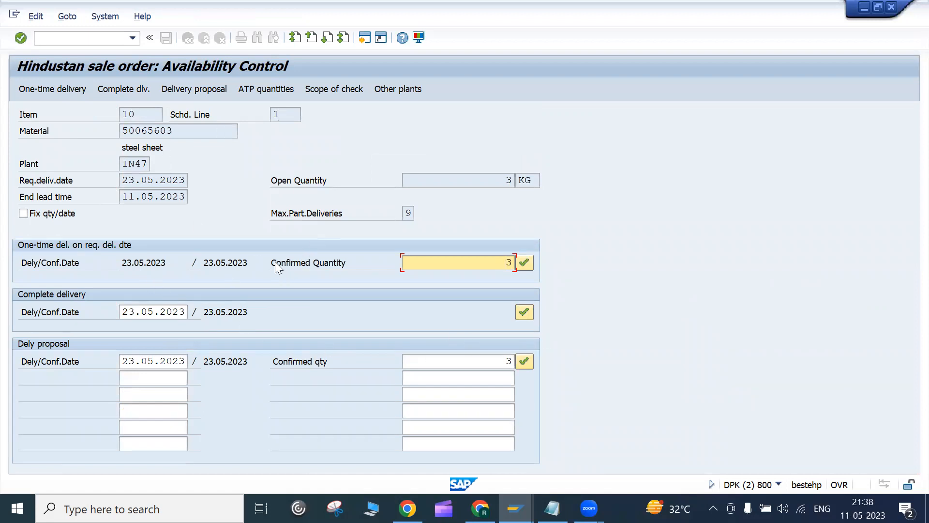
{"action": "left_click_drag", "start_coordinate": [275, 263], "coordinate": [326, 262]}
{"action": "left_click", "coordinate": [328, 263]}
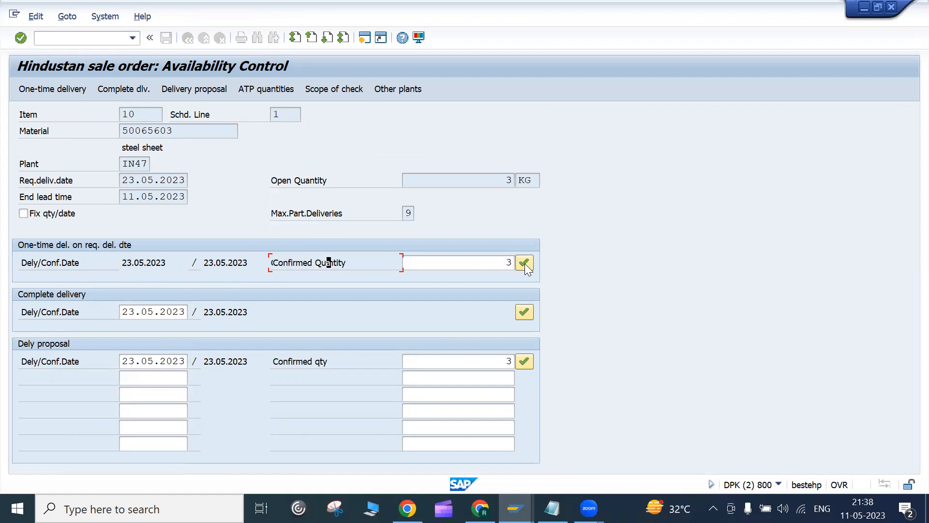
{"action": "left_click", "coordinate": [523, 362]}
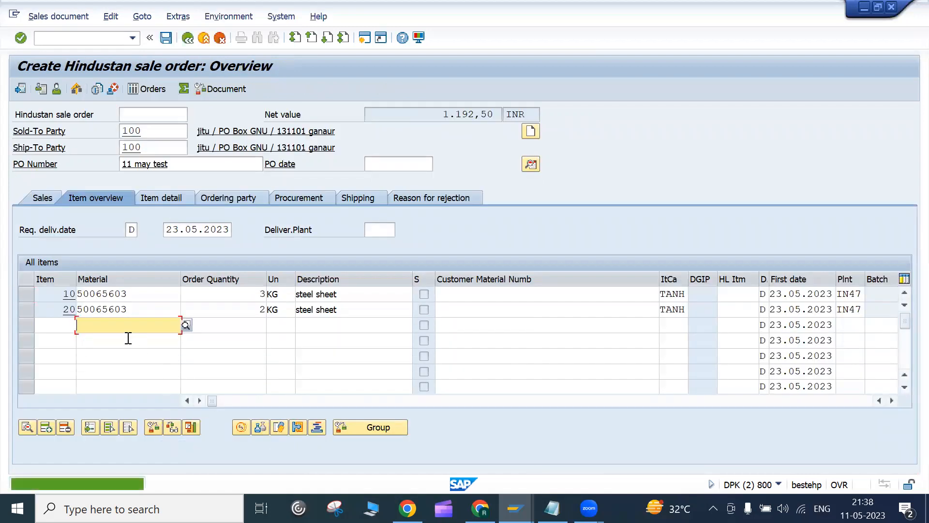
{"action": "left_click", "coordinate": [27, 312]}
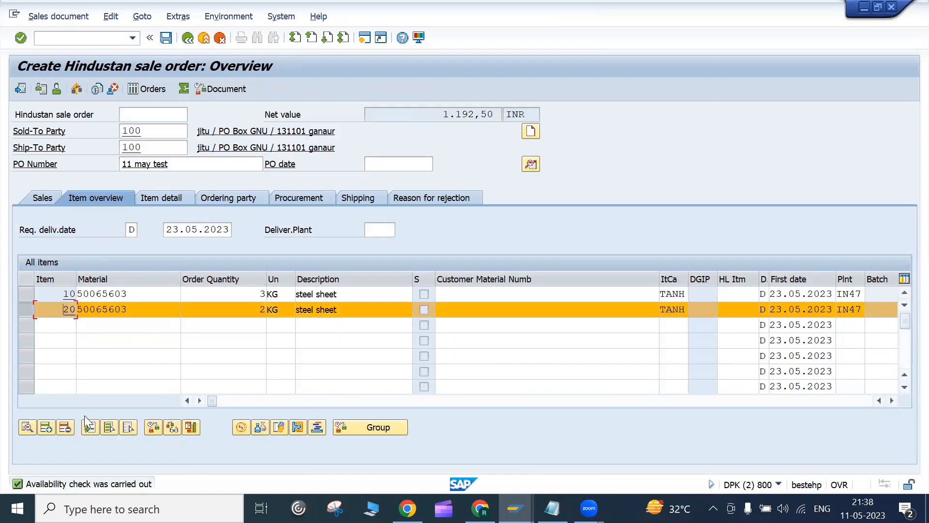
{"action": "left_click", "coordinate": [152, 429]}
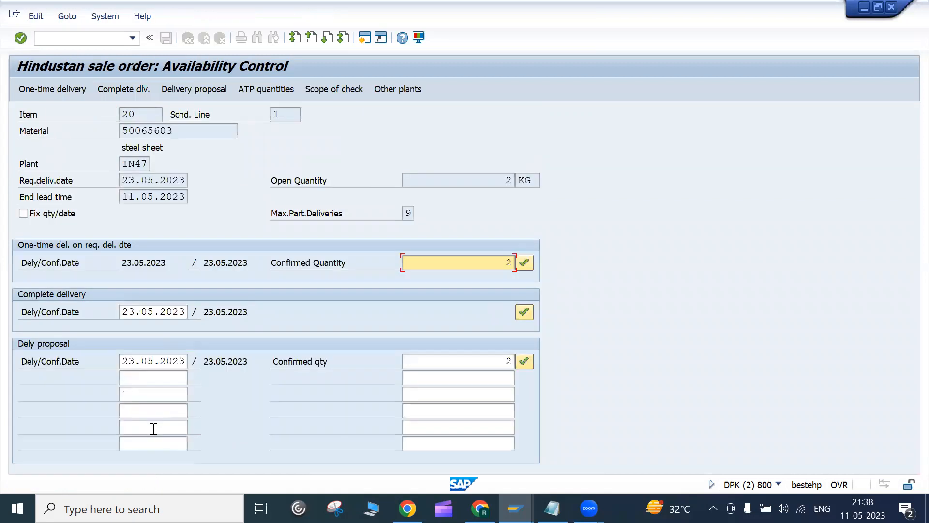
{"action": "left_click", "coordinate": [524, 362]}
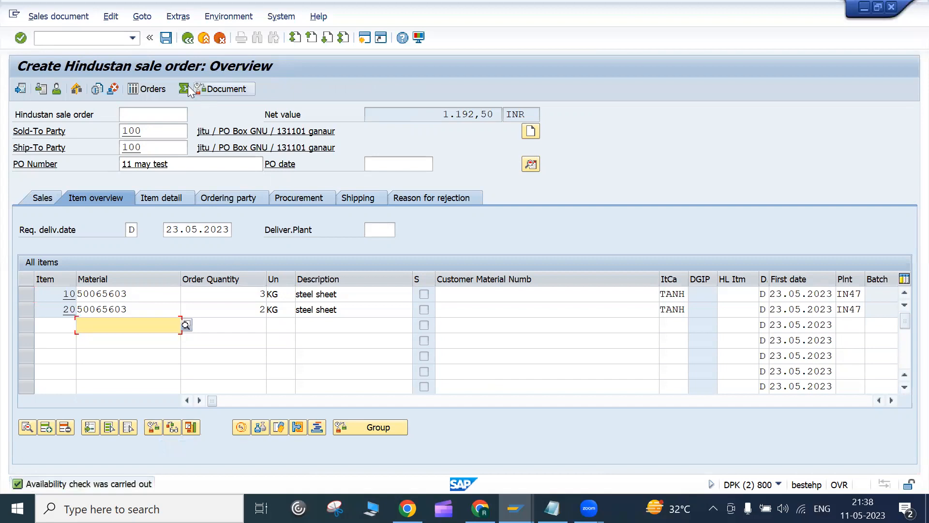
Step: Run the incompletion log twice to confirm no missing data, then save the Hindustan order as 20196
{"action": "left_click", "coordinate": [110, 16]}
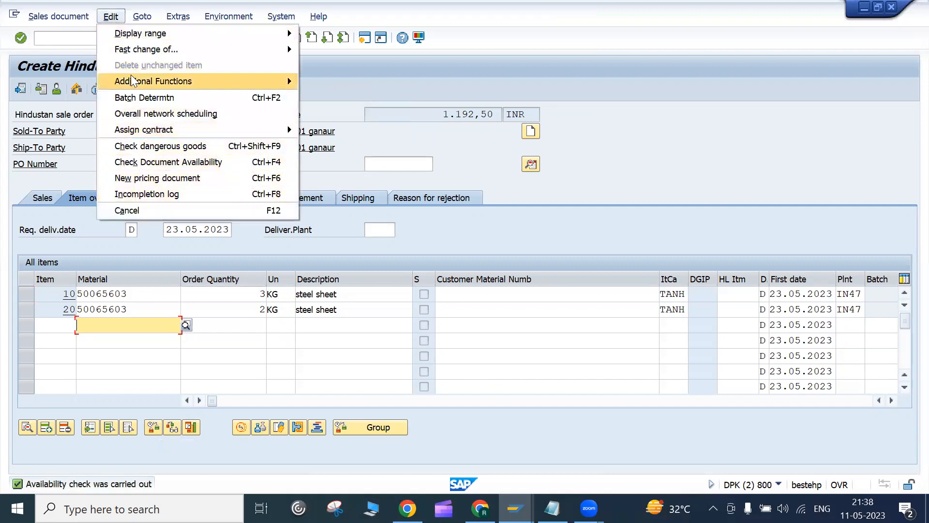
{"action": "left_click", "coordinate": [156, 196]}
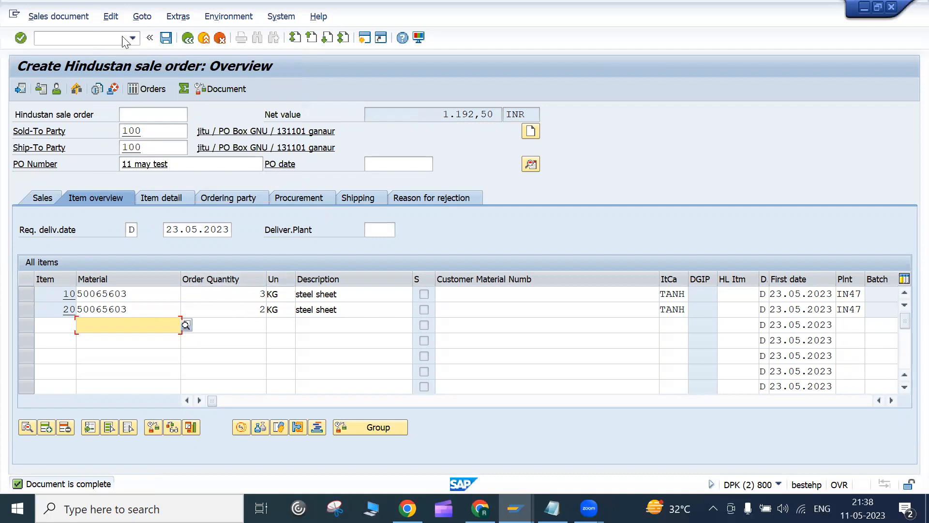
{"action": "left_click", "coordinate": [111, 16]}
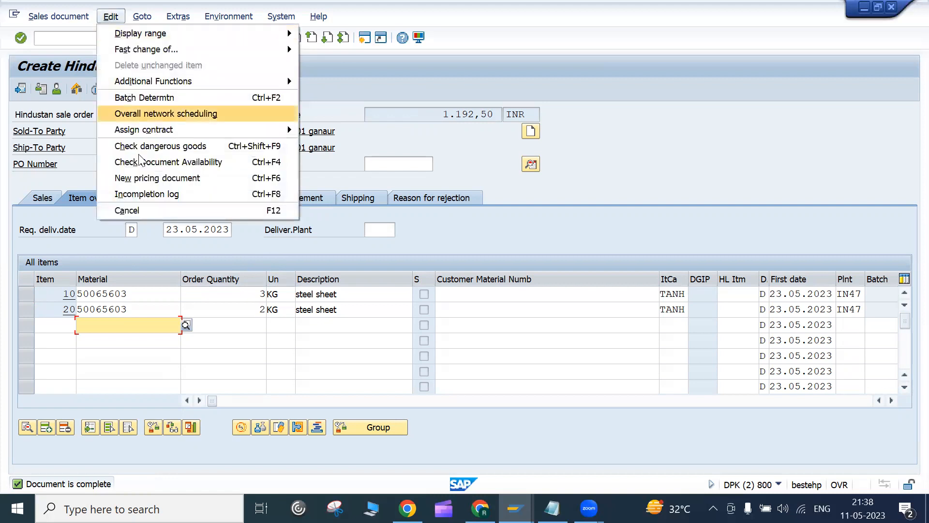
{"action": "left_click", "coordinate": [160, 195]}
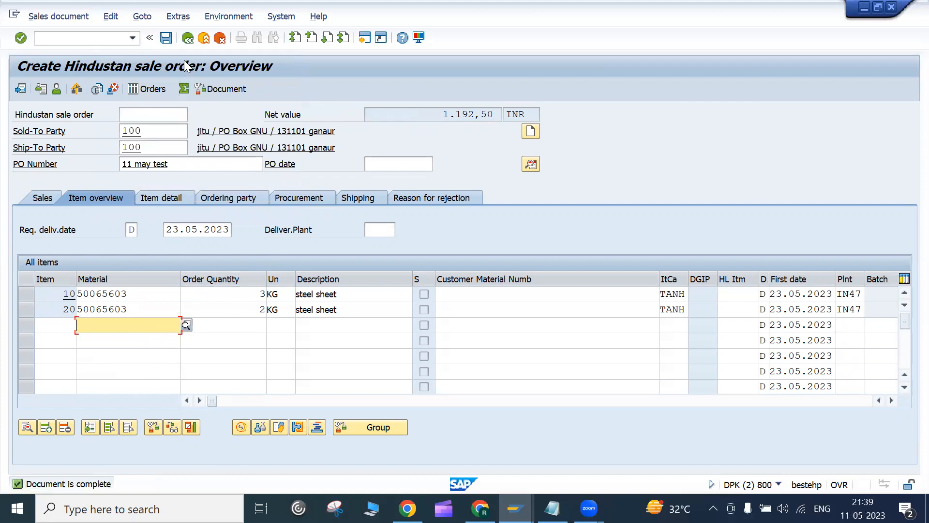
{"action": "left_click", "coordinate": [166, 38]}
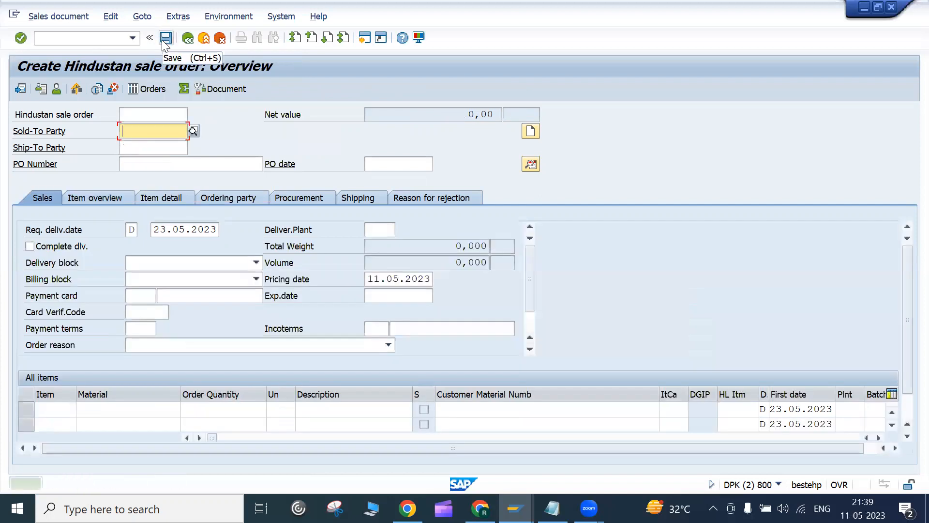
Step: Open sales order 20196 in change mode
{"action": "left_click", "coordinate": [55, 18]}
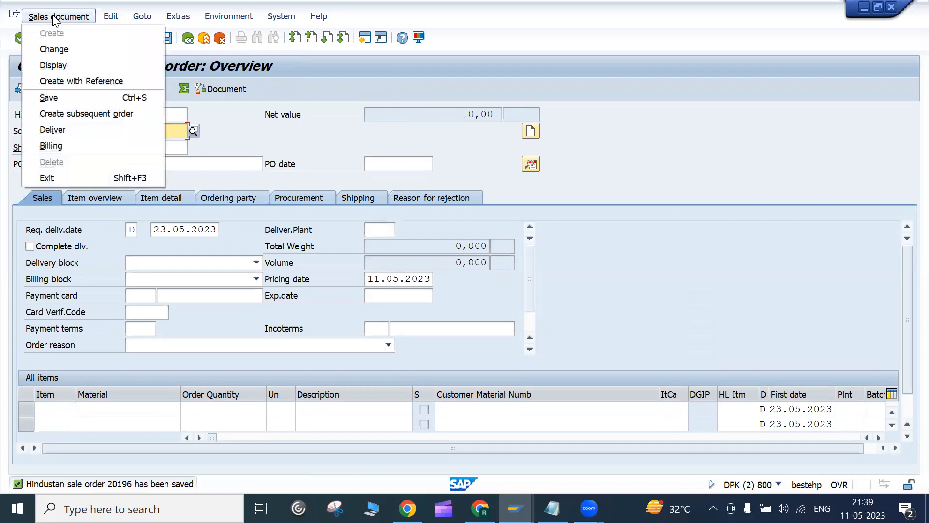
{"action": "left_click", "coordinate": [64, 65]}
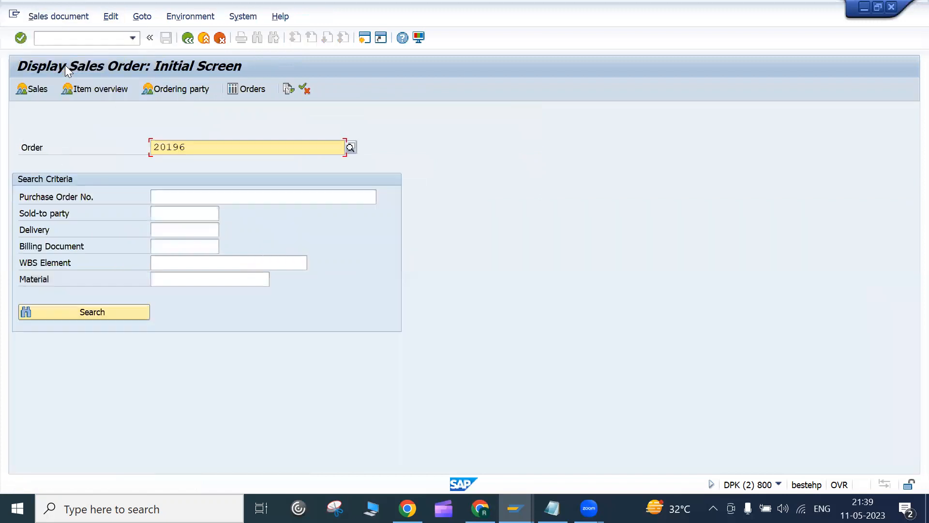
{"action": "left_click_drag", "start_coordinate": [200, 147], "coordinate": [131, 133]}
{"action": "left_click", "coordinate": [131, 134]}
{"action": "left_click", "coordinate": [56, 17]}
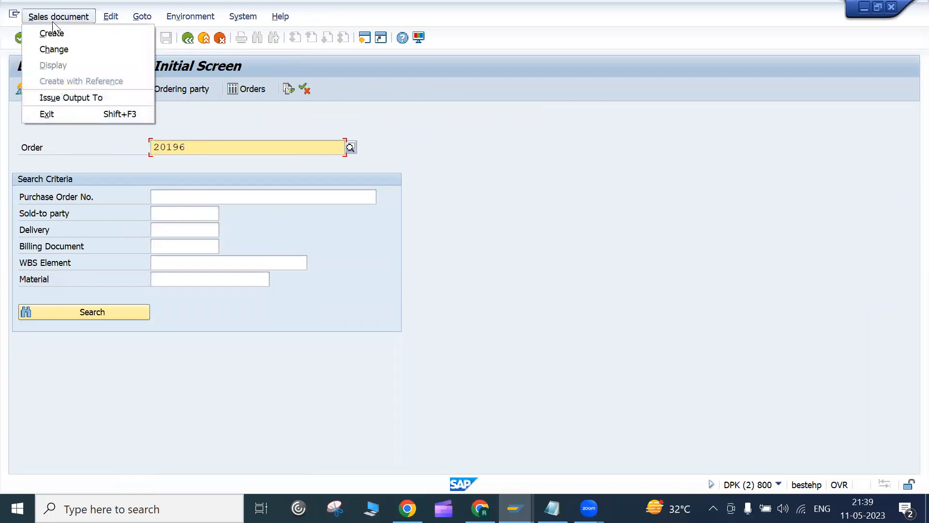
{"action": "left_click", "coordinate": [50, 49]}
{"action": "key", "text": "Return"}
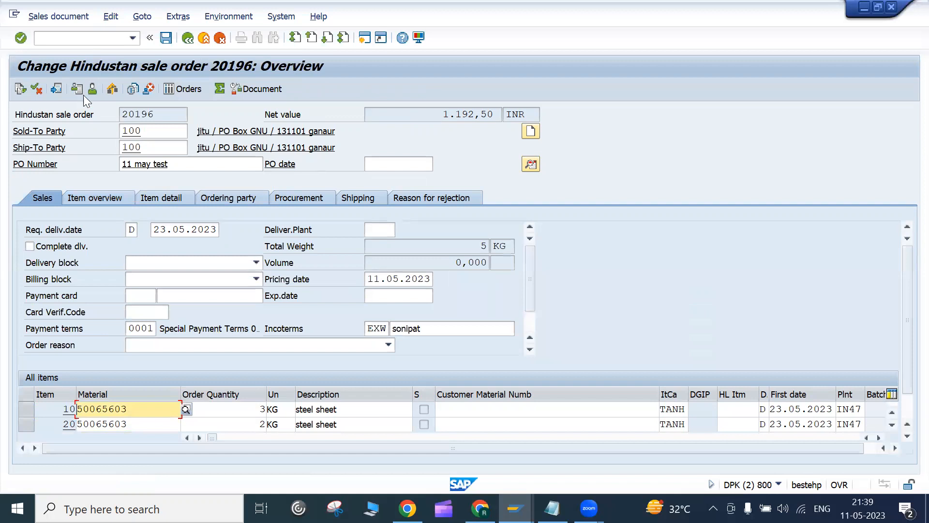
Step: Attempt delivery of order 20196, which logs 'no schedule lines due' warnings
{"action": "left_click", "coordinate": [44, 19]}
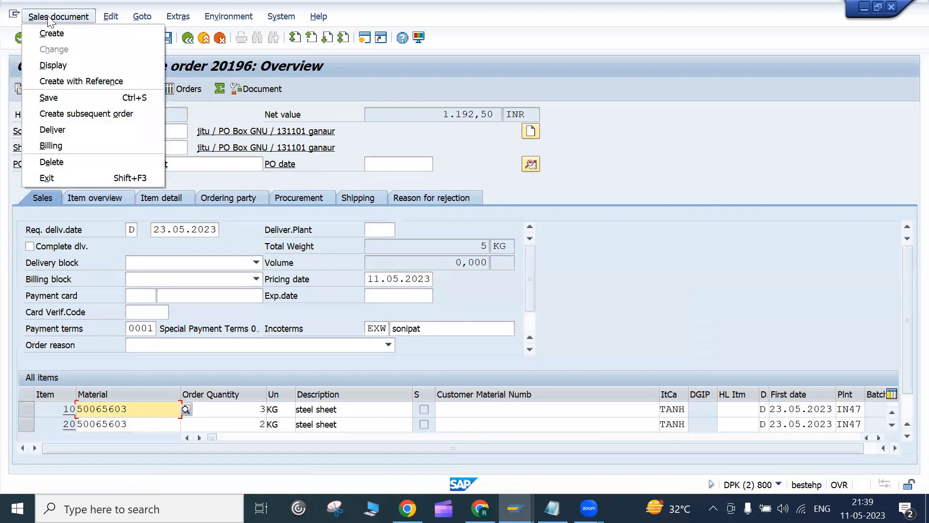
{"action": "left_click", "coordinate": [71, 129]}
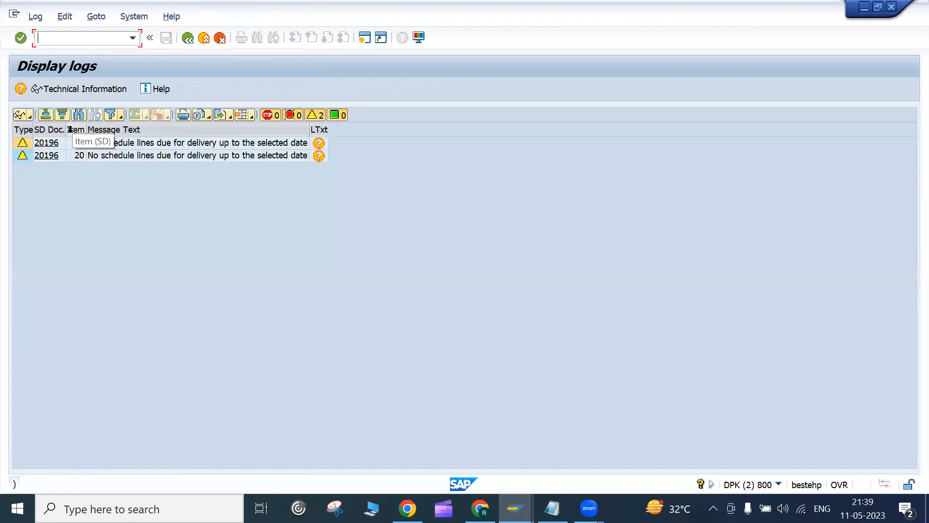
{"action": "left_click", "coordinate": [188, 38]}
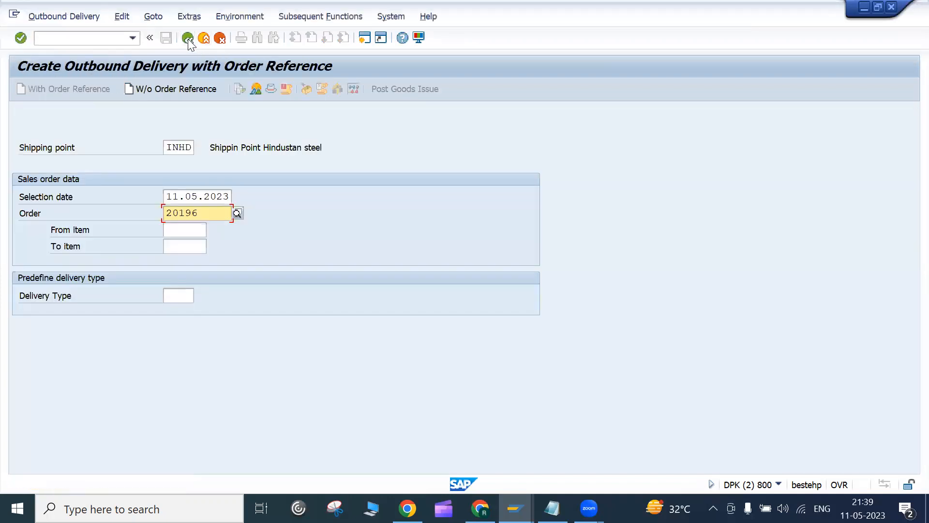
Step: Display order 20196 read-only with /nva03
{"action": "left_click", "coordinate": [63, 40]}
{"action": "type", "text": "/nva03"}
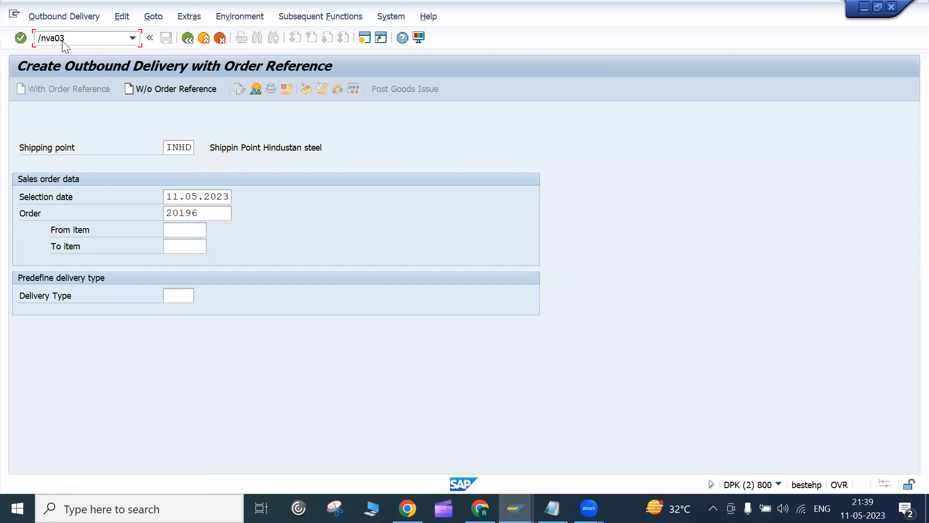
{"action": "key", "text": "Return"}
{"action": "key", "text": "Return"}
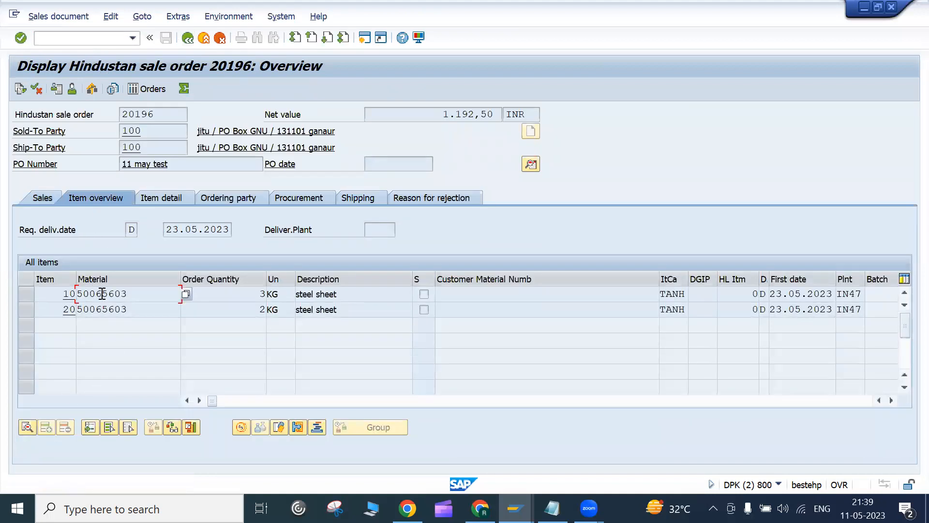
Step: Review schedule lines for items 10 and 20, showing 3 KG confirmed for 23.05.2023
{"action": "double_click", "coordinate": [102, 294]}
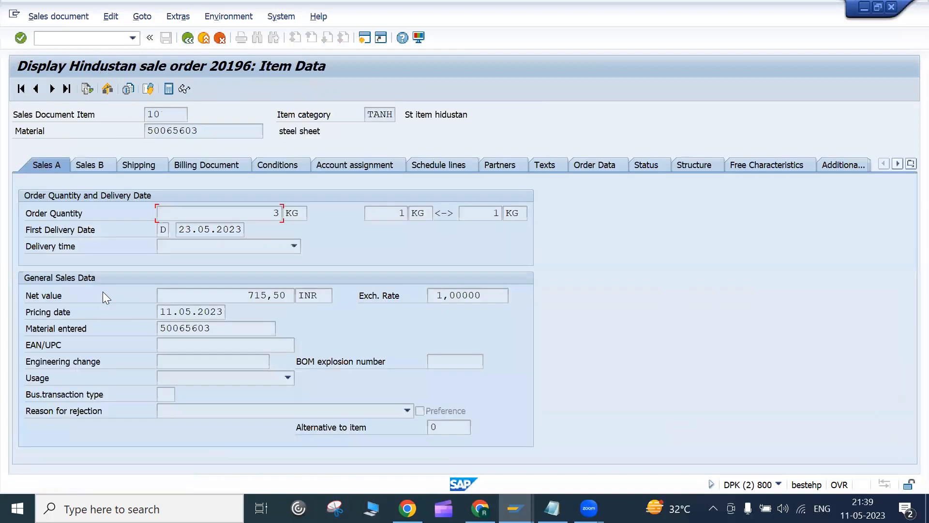
{"action": "left_click", "coordinate": [444, 166]}
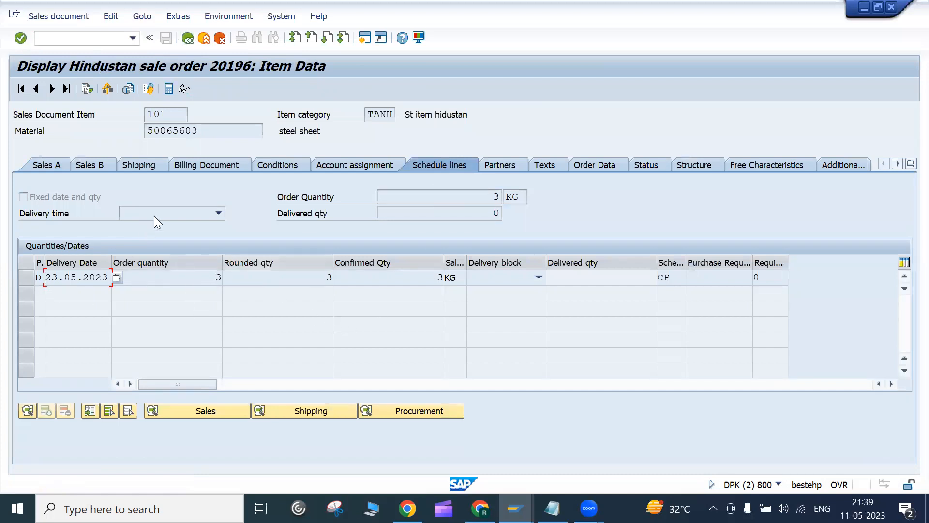
{"action": "left_click", "coordinate": [281, 200]}
{"action": "left_click_drag", "start_coordinate": [45, 278], "coordinate": [118, 277]}
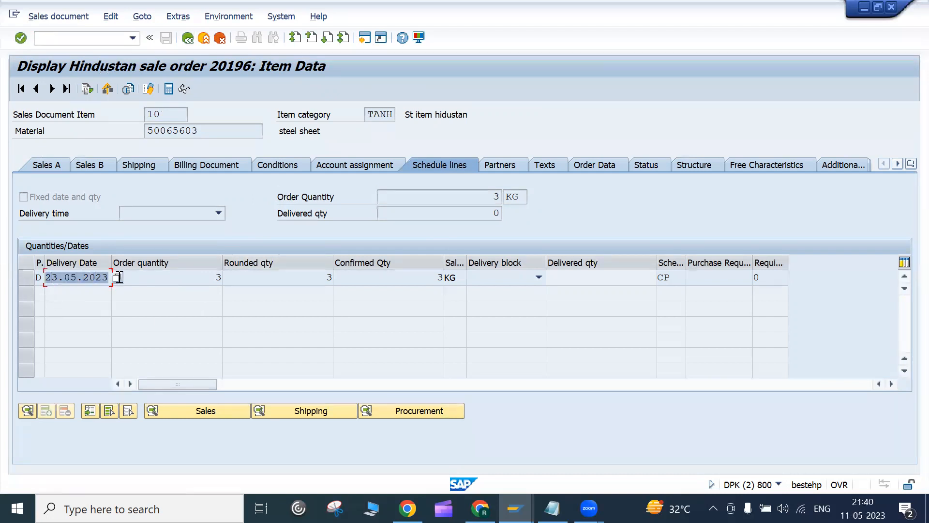
{"action": "left_click", "coordinate": [117, 279]}
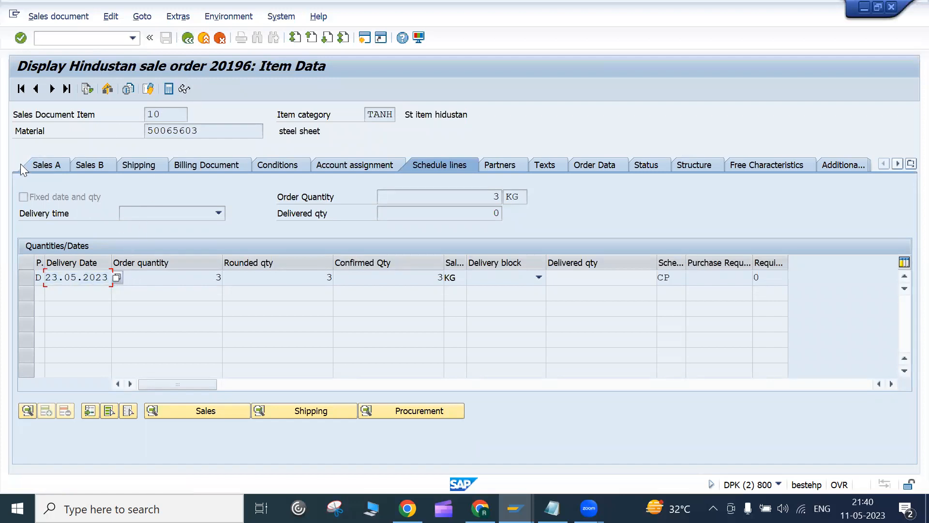
{"action": "left_click", "coordinate": [52, 88]}
{"action": "left_click", "coordinate": [188, 38]}
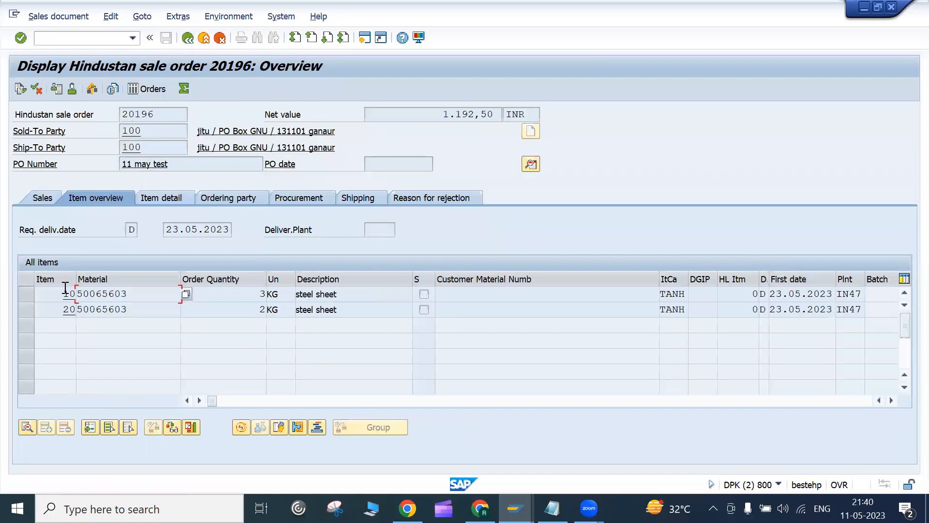
Step: Recheck item 10's schedule line before changing order 20196
{"action": "double_click", "coordinate": [142, 291]}
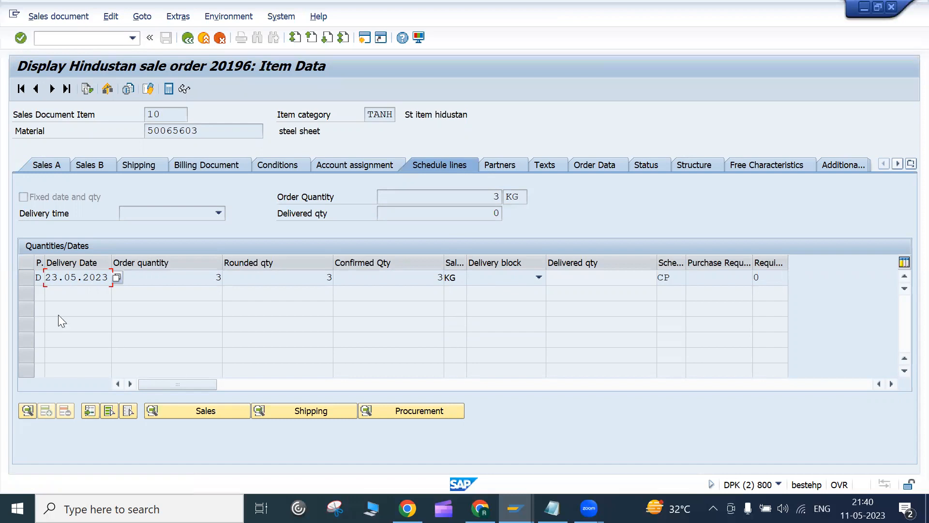
{"action": "left_click_drag", "start_coordinate": [48, 277], "coordinate": [112, 274]}
{"action": "left_click", "coordinate": [81, 18]}
Step: Open order 20196 for change and retry its delivery, dismissing the warnings log
{"action": "left_click", "coordinate": [56, 50]}
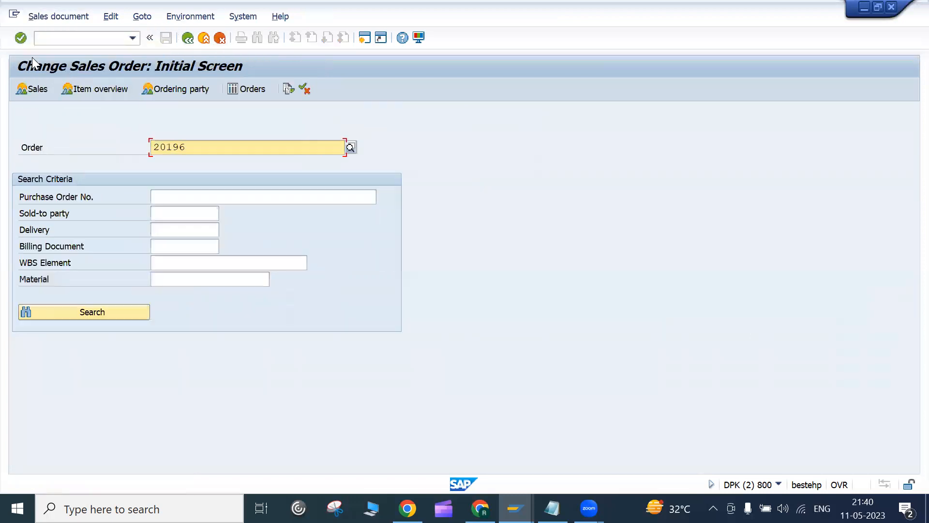
{"action": "left_click", "coordinate": [58, 17]}
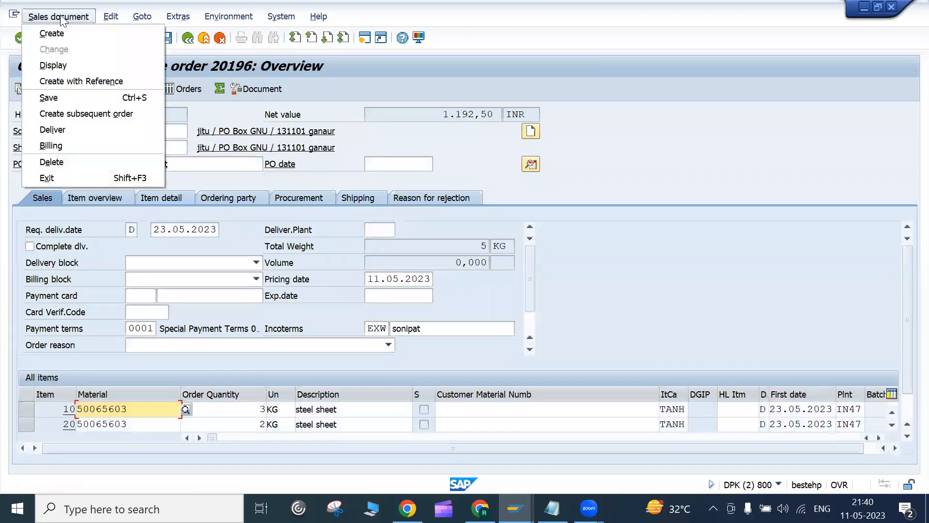
{"action": "left_click", "coordinate": [62, 130]}
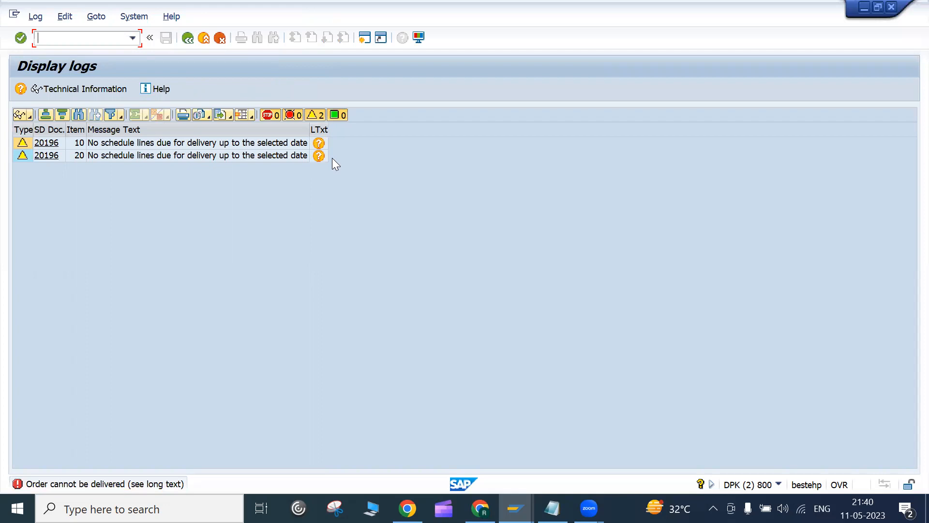
{"action": "left_click", "coordinate": [188, 39]}
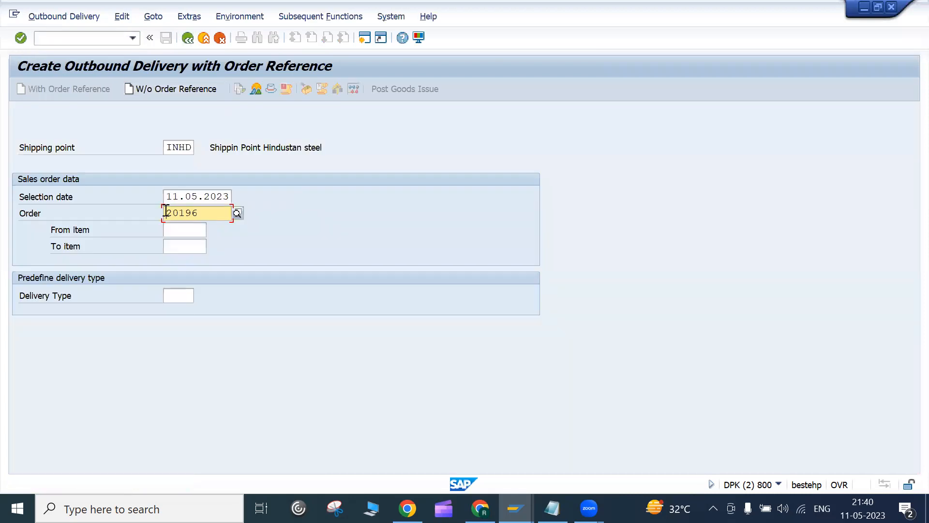
Step: Set selection date 23.05.2023, preview the delivery overview, and exit without saving
{"action": "key", "text": "Up"}
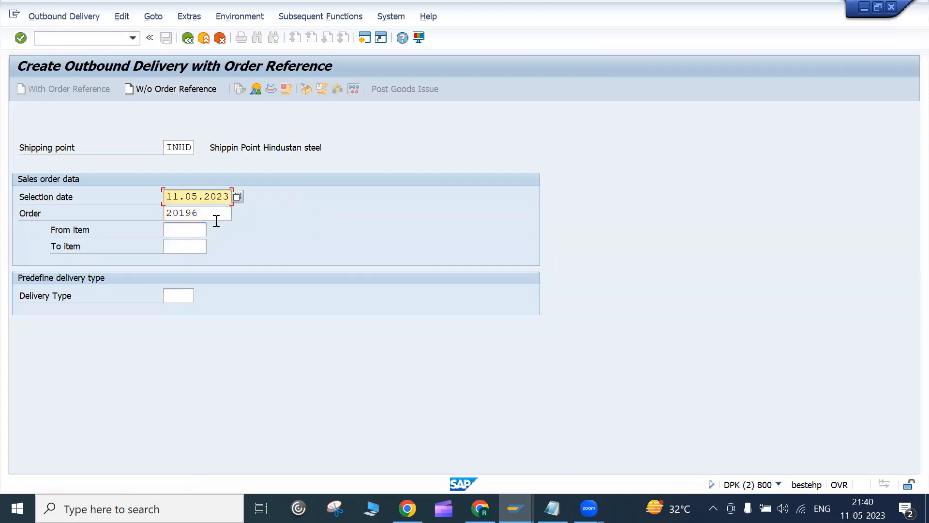
{"action": "left_click", "coordinate": [237, 196]}
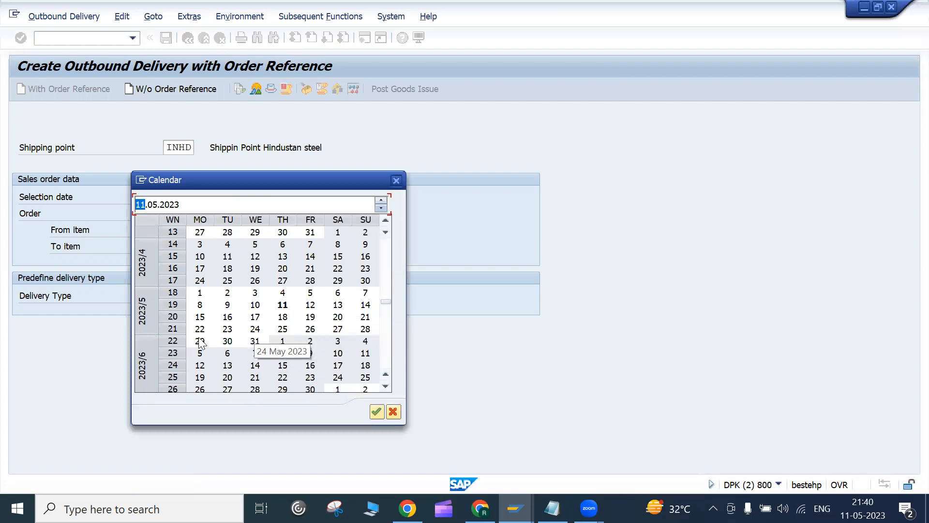
{"action": "double_click", "coordinate": [227, 329]}
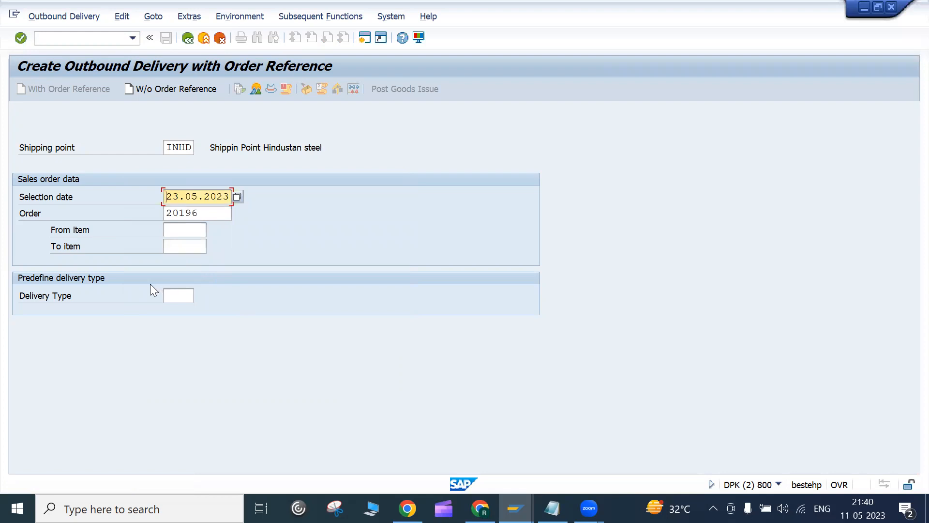
{"action": "key", "text": "Return"}
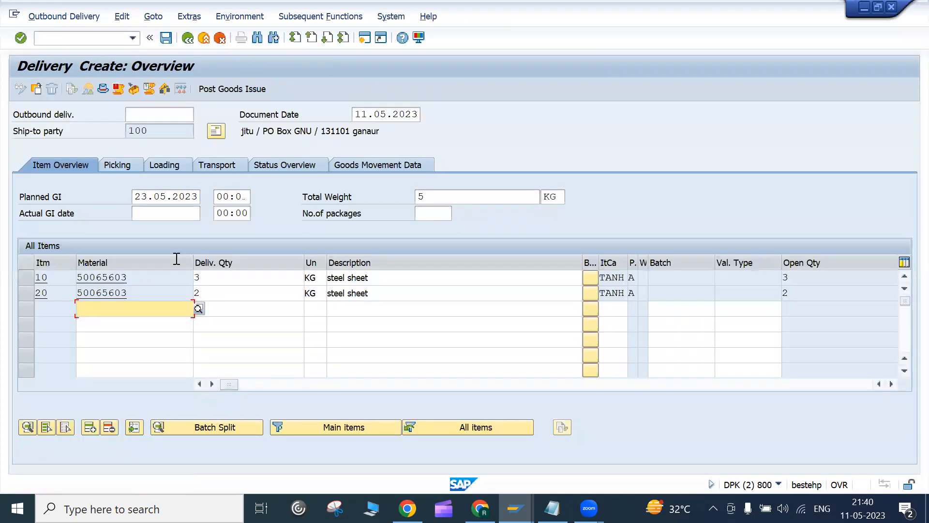
{"action": "left_click", "coordinate": [187, 38]}
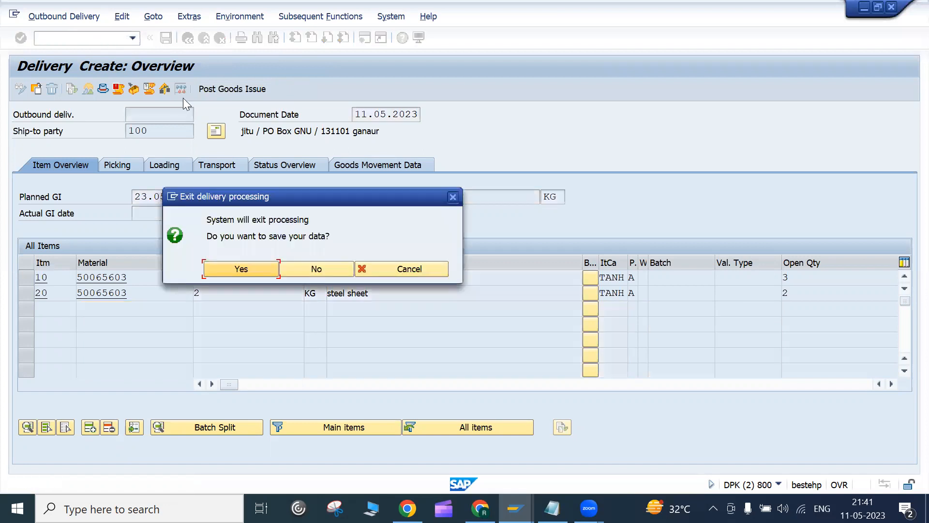
{"action": "left_click", "coordinate": [331, 265]}
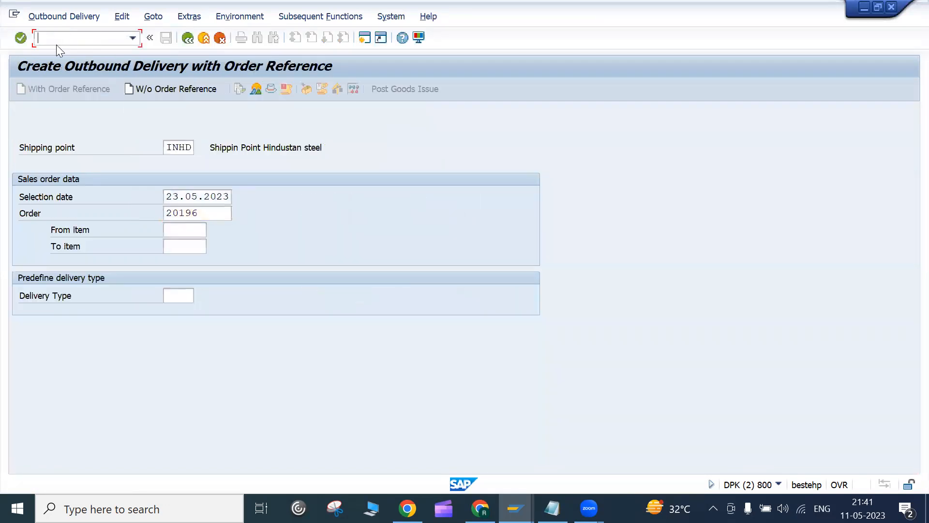
Step: Start entering the VL01N transaction code, then back out to the main menu
{"action": "left_click", "coordinate": [56, 42]}
{"action": "type", "text": "/nvl"}
{"action": "key", "text": "BackSpace"}
{"action": "key", "text": "BackSpace"}
{"action": "key", "text": "BackSpace"}
{"action": "key", "text": "BackSpace"}
{"action": "key", "text": "F3"}
{"action": "type", "text": "vl01n"}
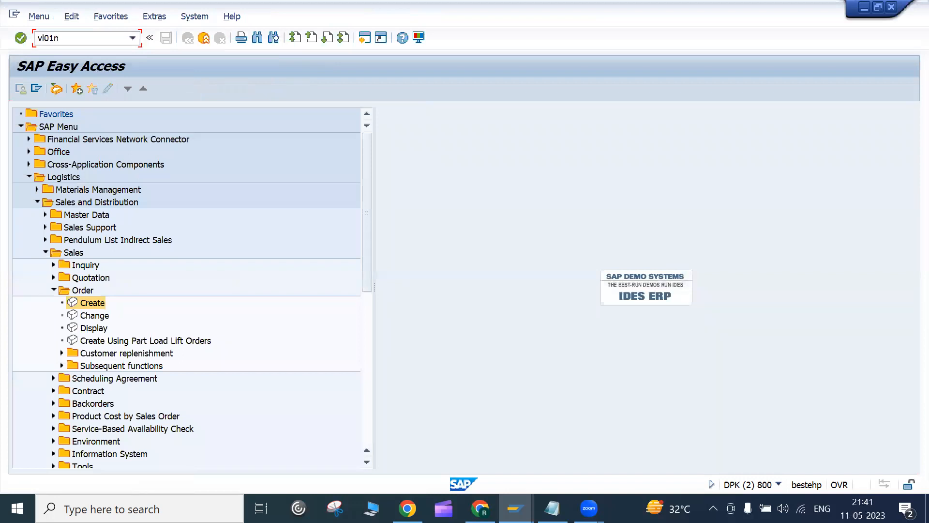
Step: Open Shipping and Transportation > Outbound Delivery > Create > With Reference to Sales Order in Easy Access
{"action": "left_click", "coordinate": [53, 290]}
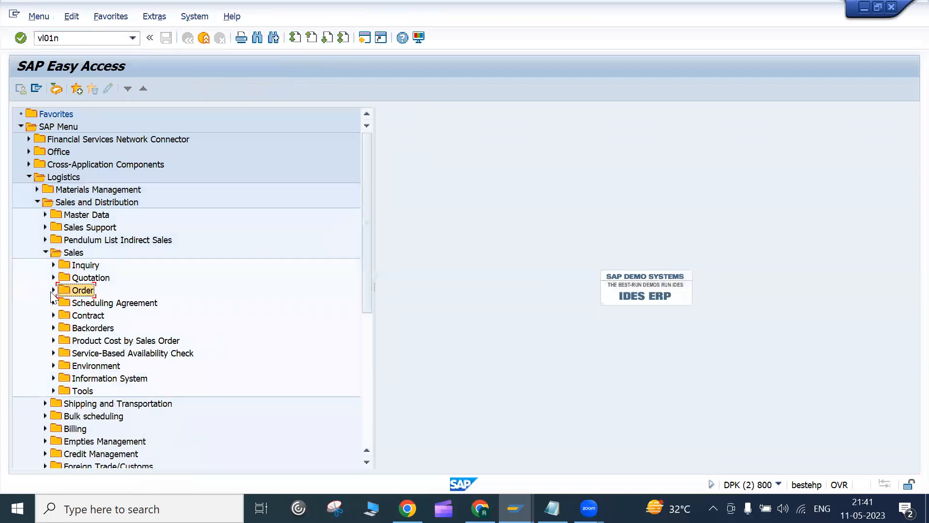
{"action": "left_click", "coordinate": [45, 252]}
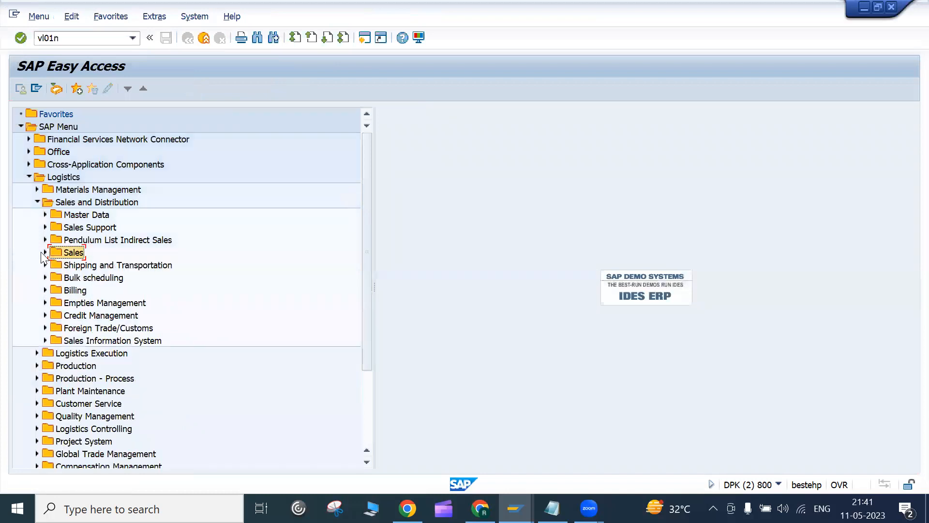
{"action": "left_click", "coordinate": [103, 202]}
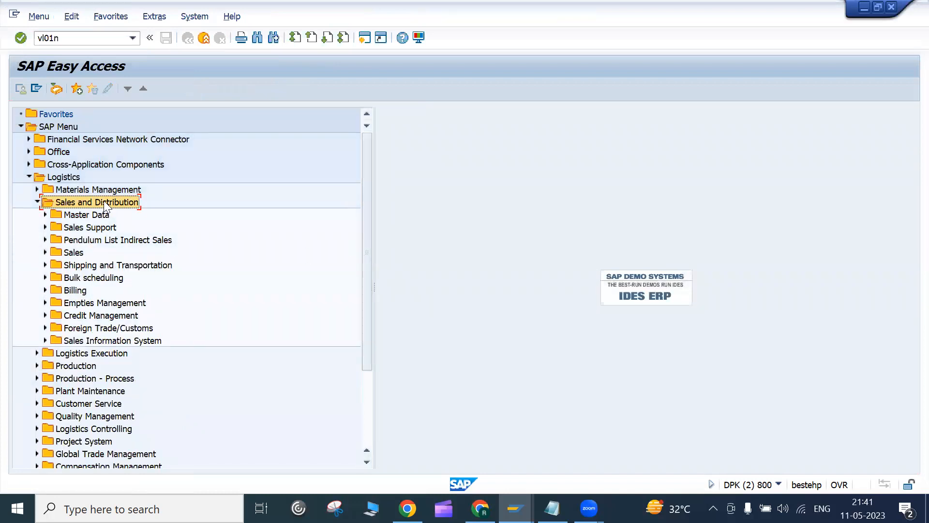
{"action": "left_click", "coordinate": [82, 264]}
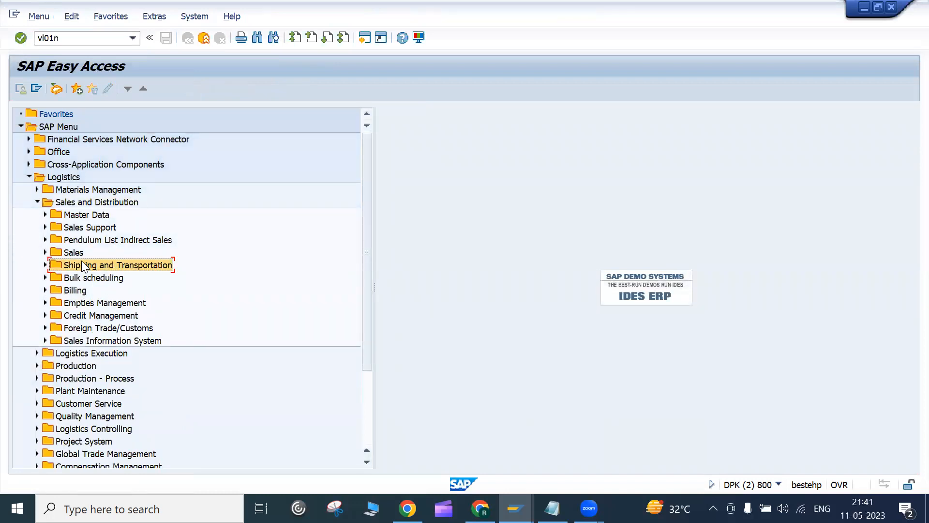
{"action": "left_click", "coordinate": [45, 265]}
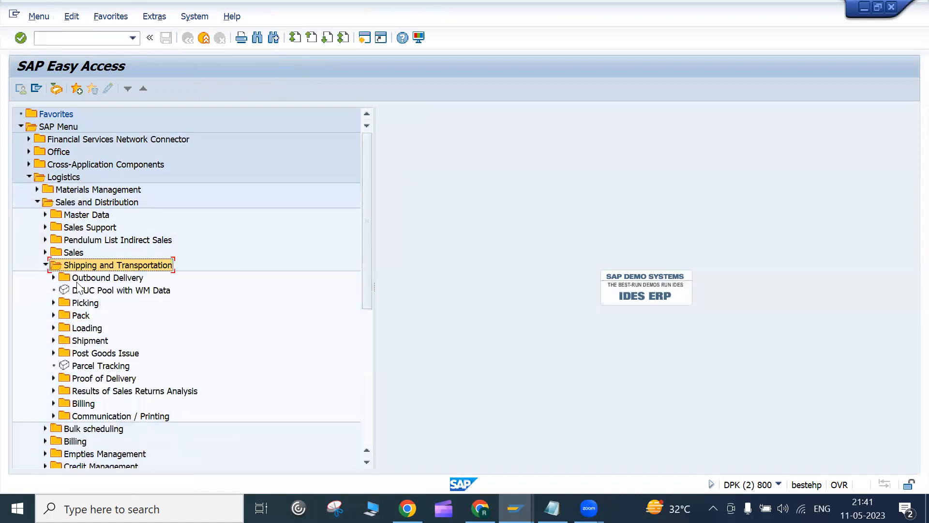
{"action": "left_click", "coordinate": [51, 279]}
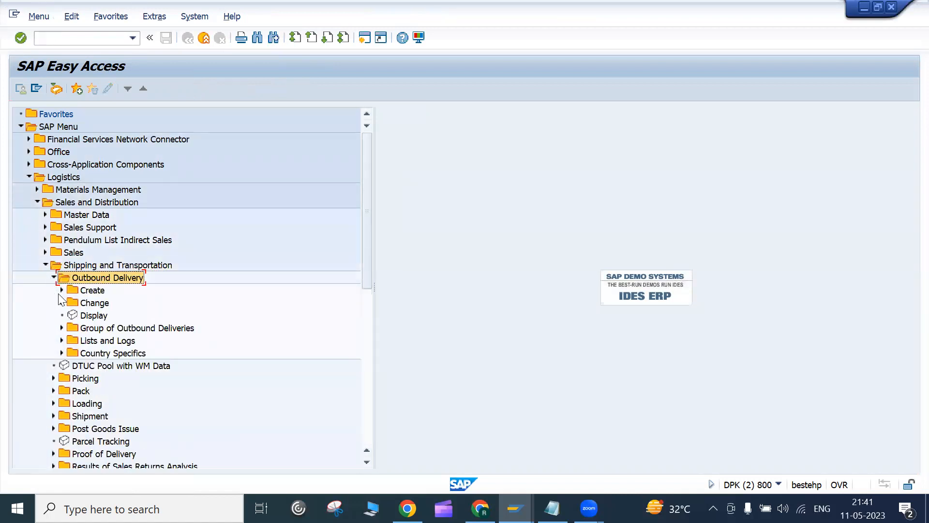
{"action": "left_click", "coordinate": [62, 290]}
{"action": "left_click", "coordinate": [69, 303]}
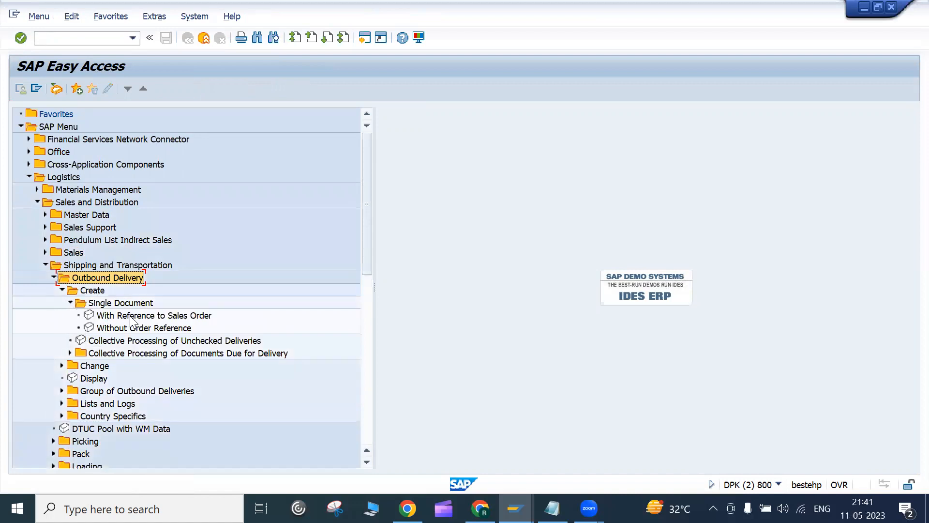
{"action": "double_click", "coordinate": [174, 316]}
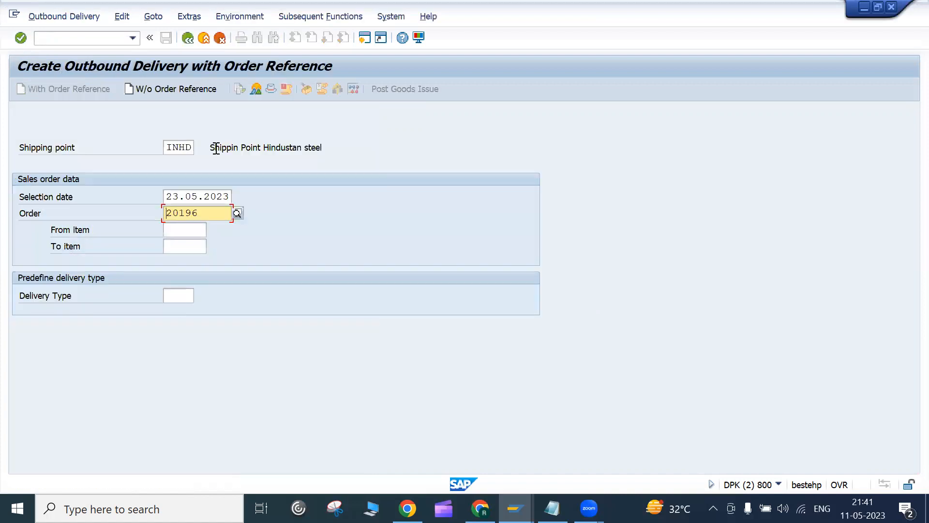
Step: Reopen VL01N by transaction code and focus the shipping point field
{"action": "left_click", "coordinate": [188, 40]}
{"action": "type", "text": "vl01n"}
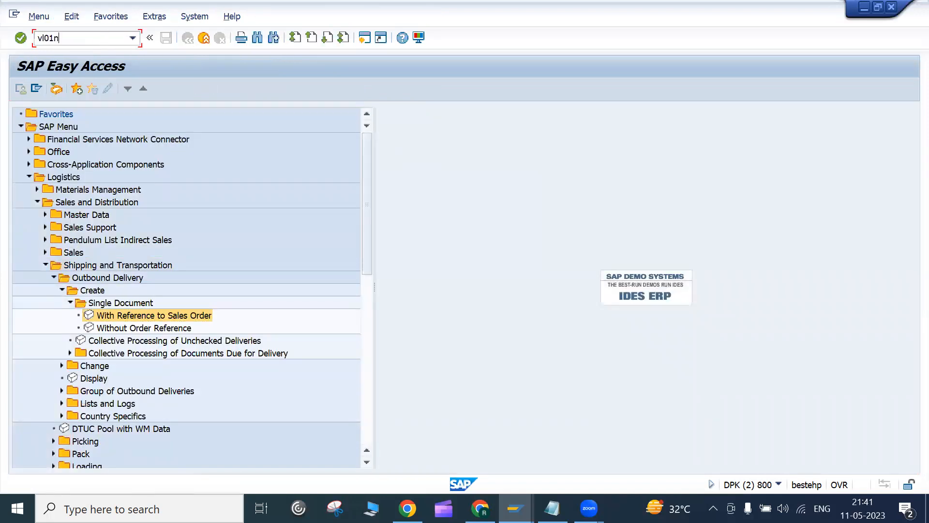
{"action": "key", "text": "Return"}
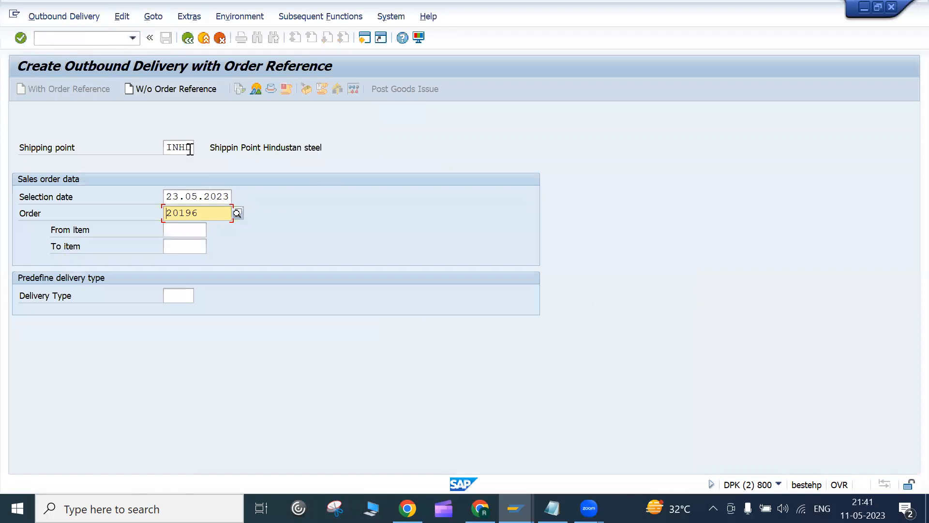
{"action": "left_click", "coordinate": [165, 148]}
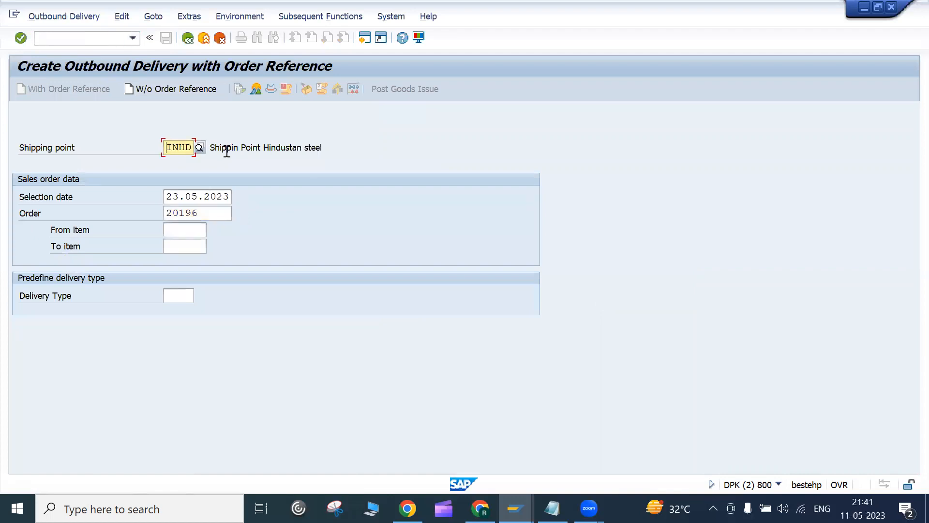
Step: Display order 20196 in a new session with /oVA03
{"action": "left_click", "coordinate": [102, 44]}
{"action": "type", "text": "/ovl"}
{"action": "key", "text": "BackSpace"}
{"action": "type", "text": "a03"}
{"action": "key", "text": "Return"}
{"action": "key", "text": "Return"}
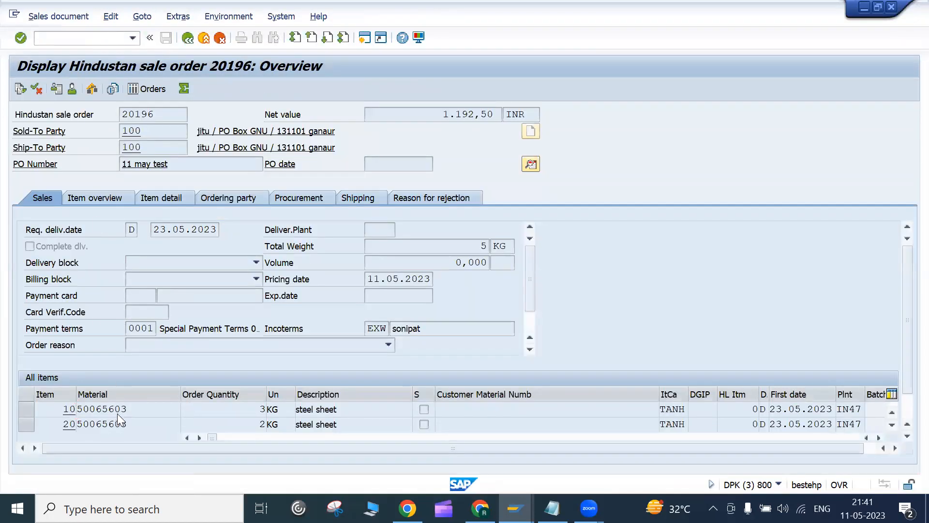
Step: Confirm item 10's shipping point is INHD, then return to the VL01N session
{"action": "double_click", "coordinate": [118, 414]}
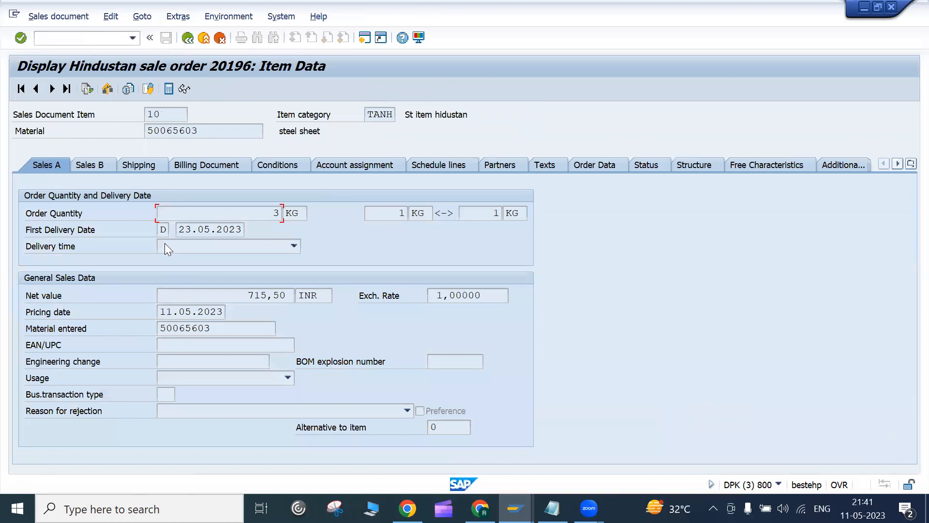
{"action": "left_click", "coordinate": [141, 165]}
{"action": "left_click_drag", "start_coordinate": [143, 296], "coordinate": [176, 291]}
{"action": "left_click", "coordinate": [162, 296]}
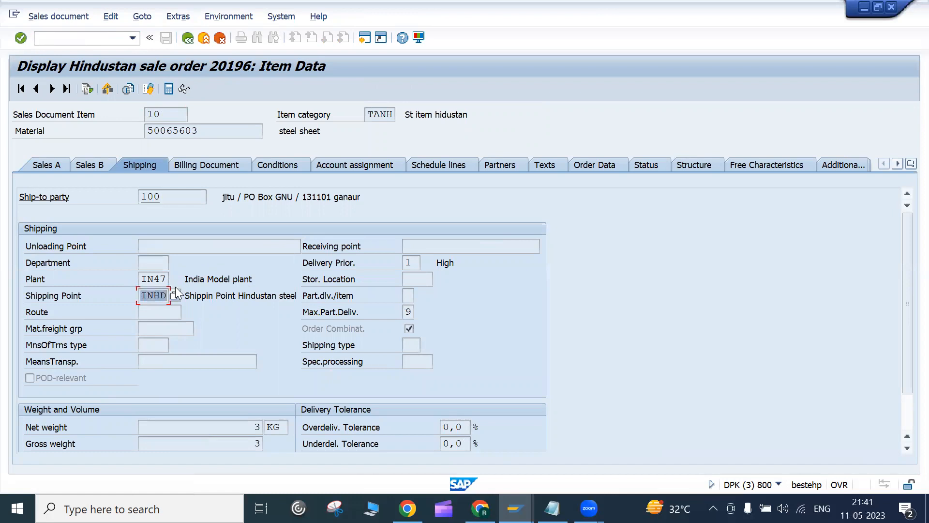
{"action": "left_click", "coordinate": [187, 38]}
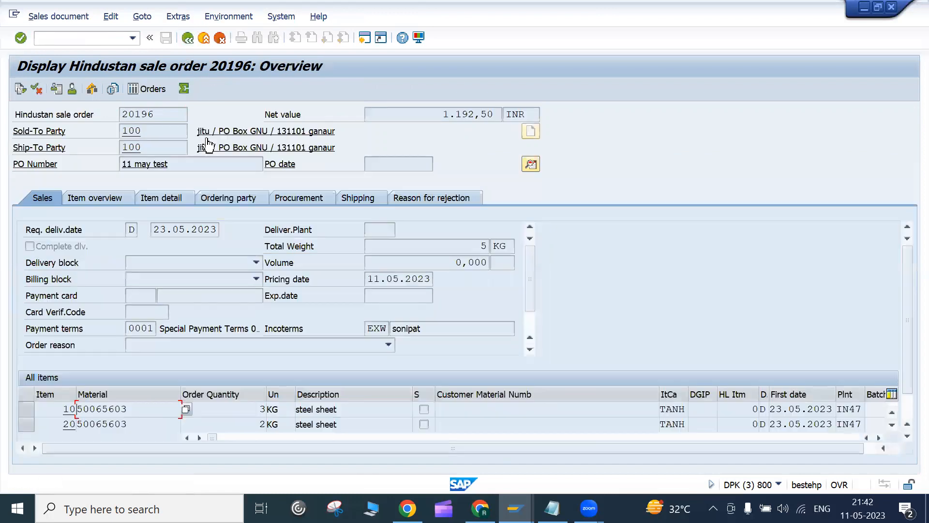
{"action": "key", "text": "alt+Tab"}
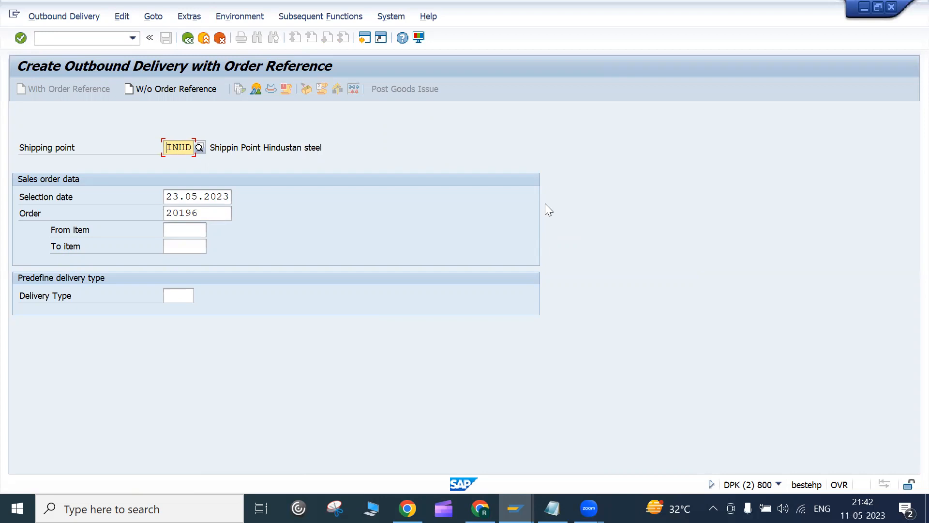
Step: Generate the delivery overview for order 20196, checking quantities and ship-to party 100
{"action": "key", "text": "Return"}
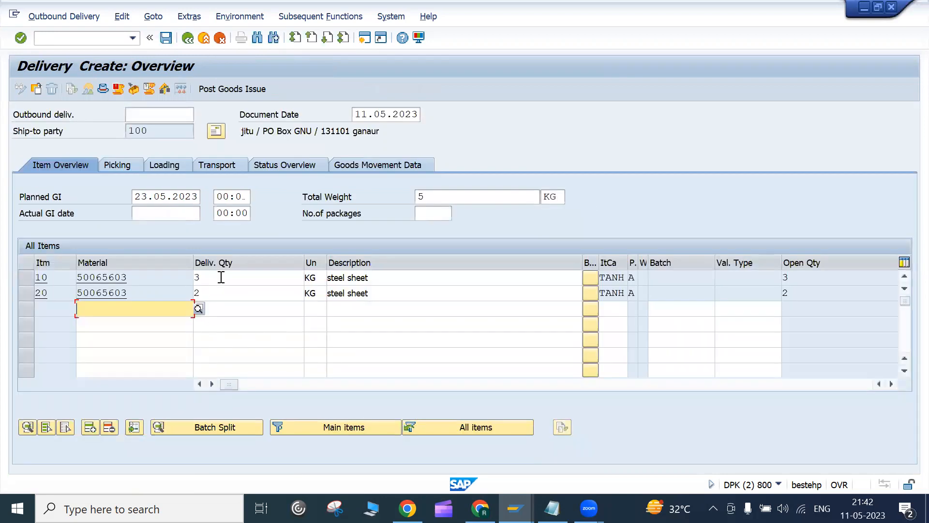
{"action": "left_click", "coordinate": [220, 277]}
{"action": "left_click", "coordinate": [217, 292]}
{"action": "left_click", "coordinate": [216, 276]}
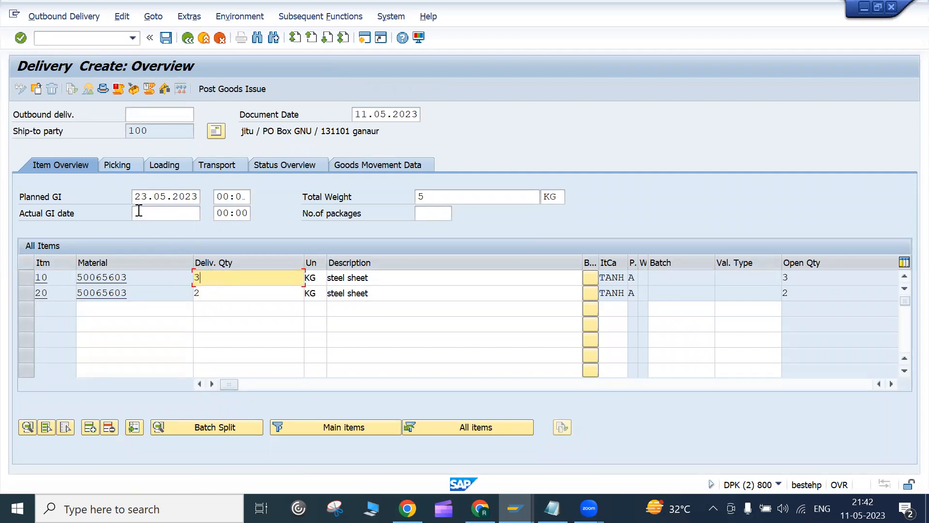
{"action": "left_click_drag", "start_coordinate": [151, 131], "coordinate": [114, 131]}
{"action": "left_click", "coordinate": [115, 132]}
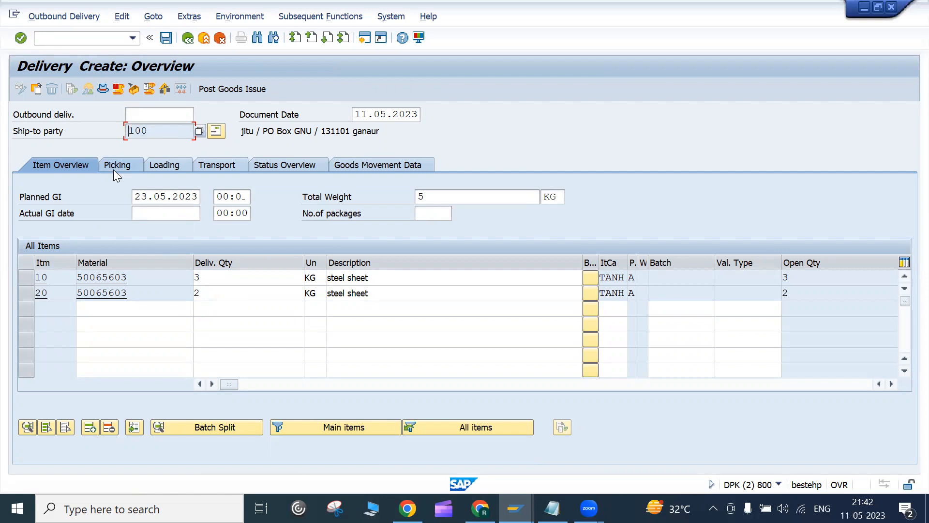
Step: On the picking view, enter picked quantities 3 for item 10 and 2 for item 20
{"action": "left_click", "coordinate": [113, 169]}
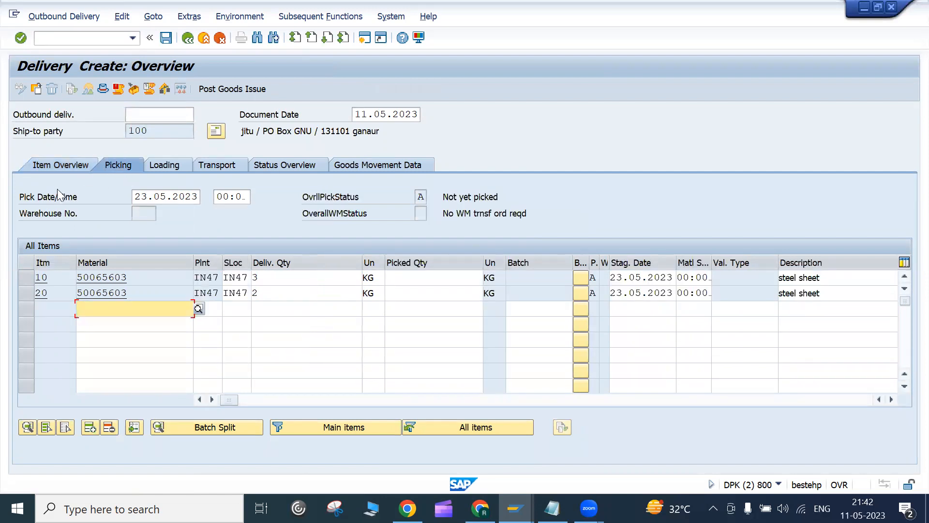
{"action": "left_click", "coordinate": [262, 275]}
{"action": "left_click", "coordinate": [263, 296]}
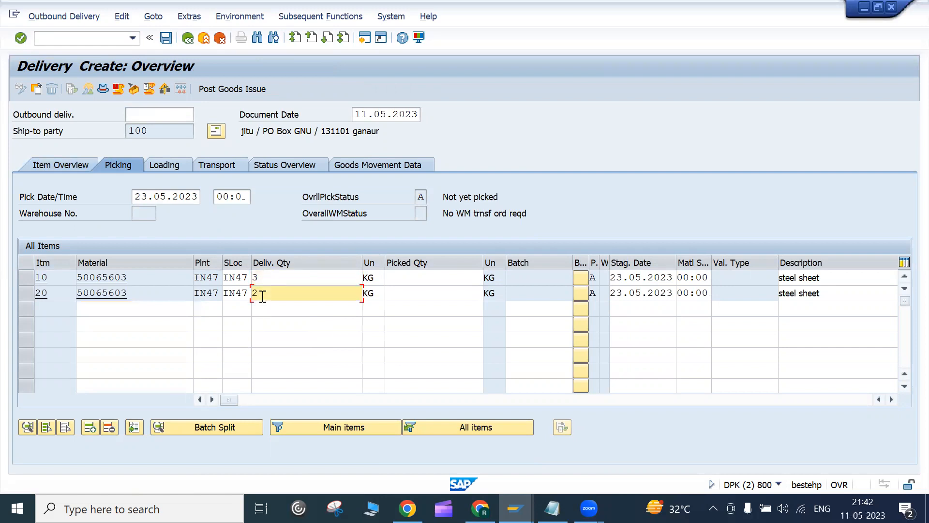
{"action": "left_click", "coordinate": [416, 276]}
{"action": "double_click", "coordinate": [271, 278]}
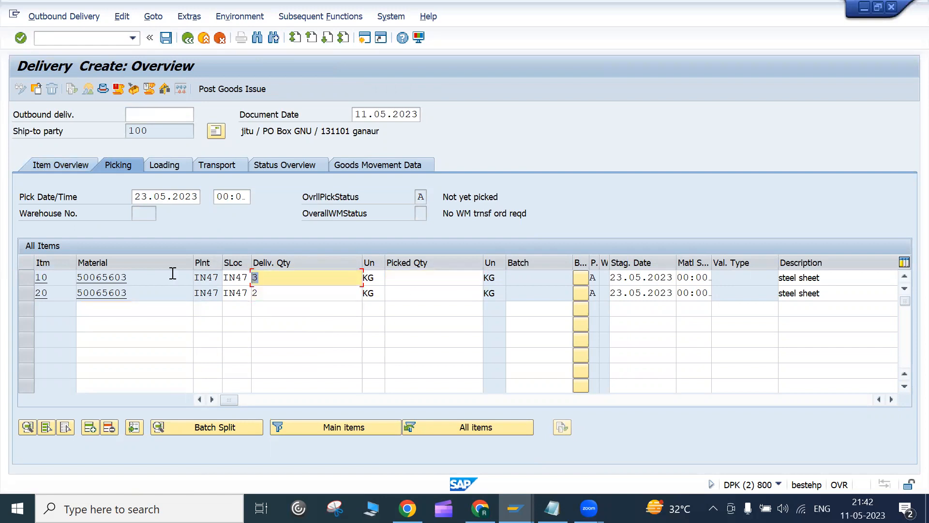
{"action": "left_click", "coordinate": [411, 280]}
{"action": "type", "text": "3"}
{"action": "left_click", "coordinate": [266, 293]}
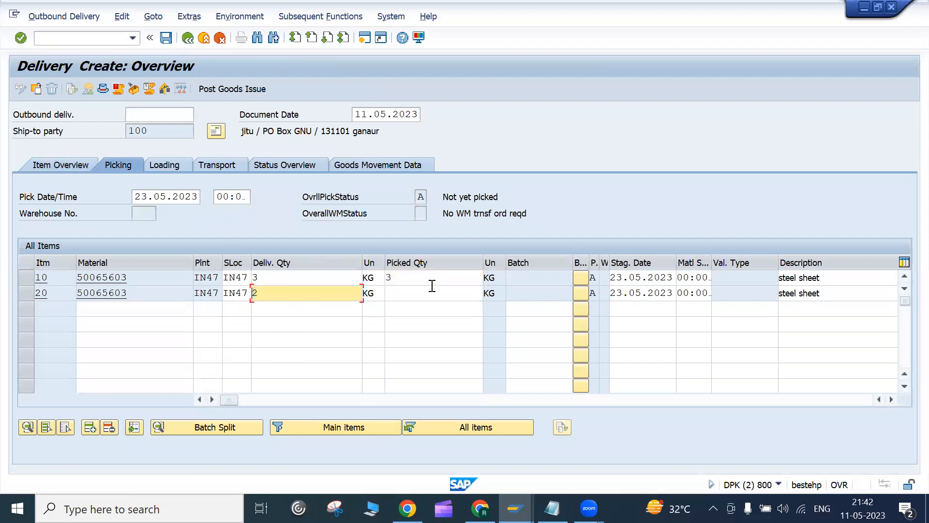
{"action": "left_click", "coordinate": [430, 293]}
{"action": "type", "text": "2"}
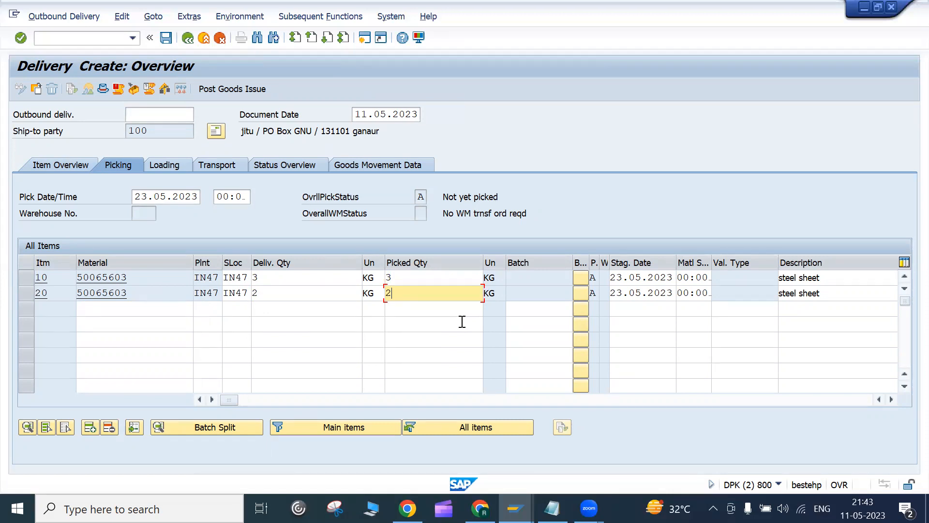
Step: Review the delivery and picked quantities, then save outbound delivery 80018037
{"action": "left_click", "coordinate": [261, 279]}
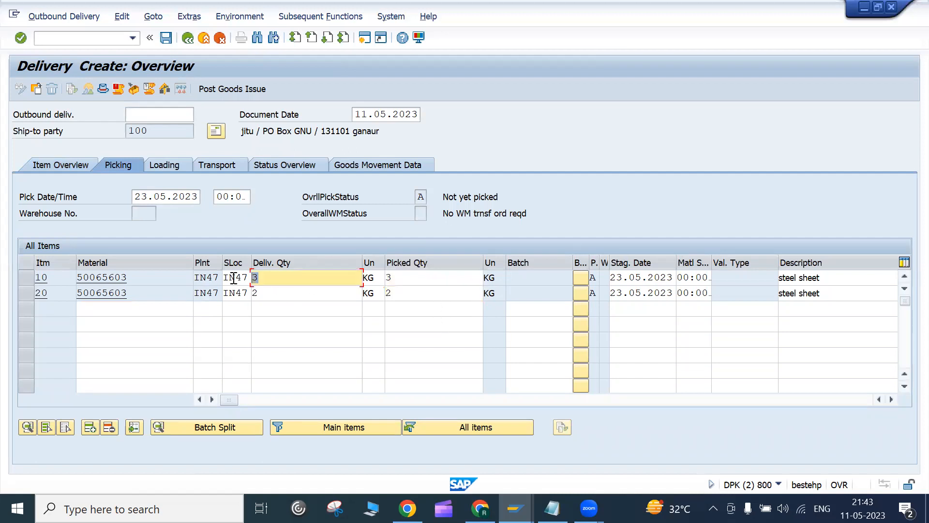
{"action": "left_click", "coordinate": [404, 279]}
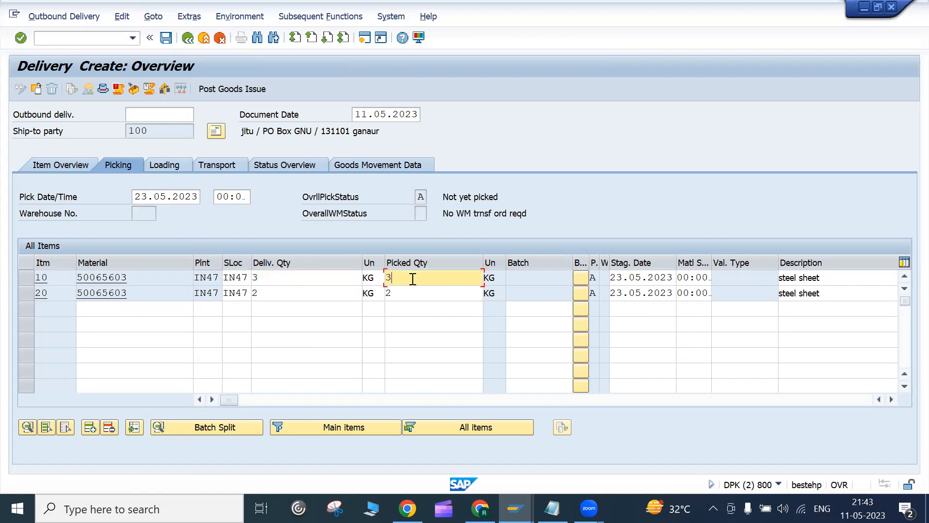
{"action": "left_click", "coordinate": [404, 293]}
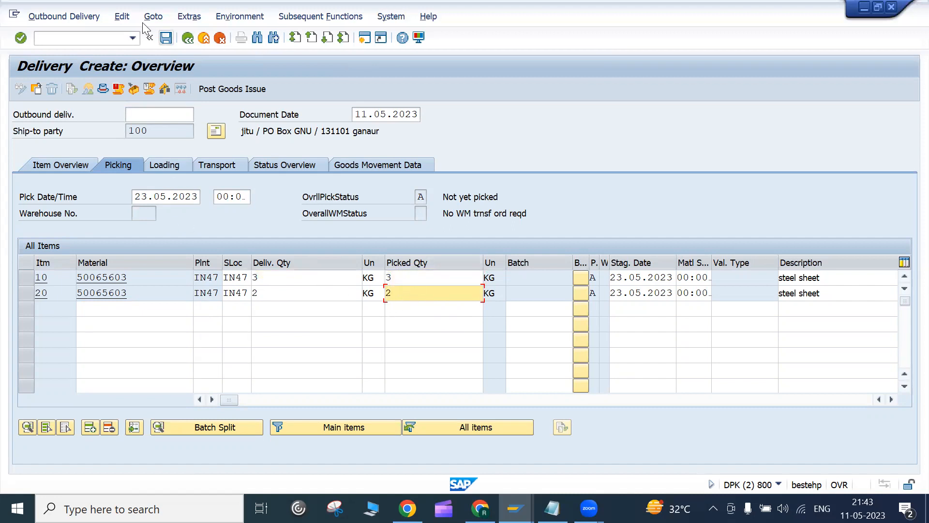
{"action": "left_click", "coordinate": [163, 43]}
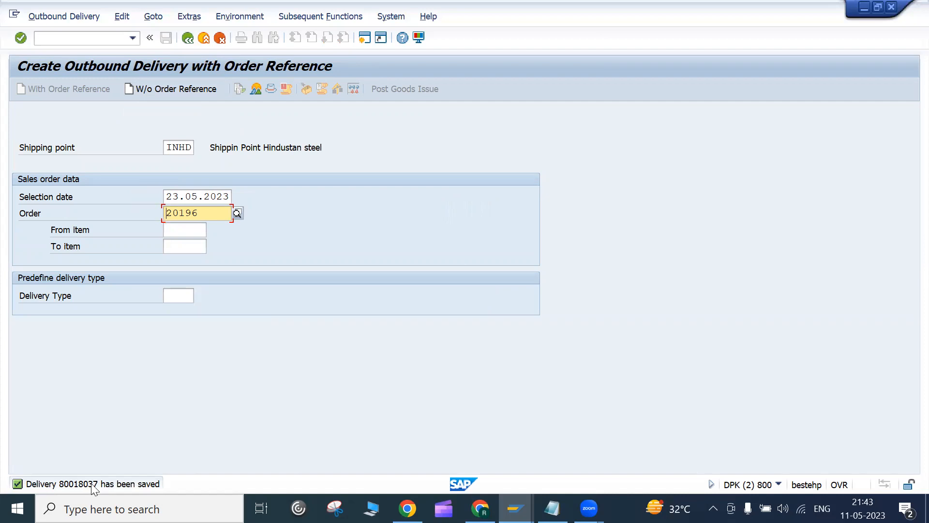
Step: Open delivery 80018037 in change mode via Outbound Delivery > Change
{"action": "left_click", "coordinate": [49, 20]}
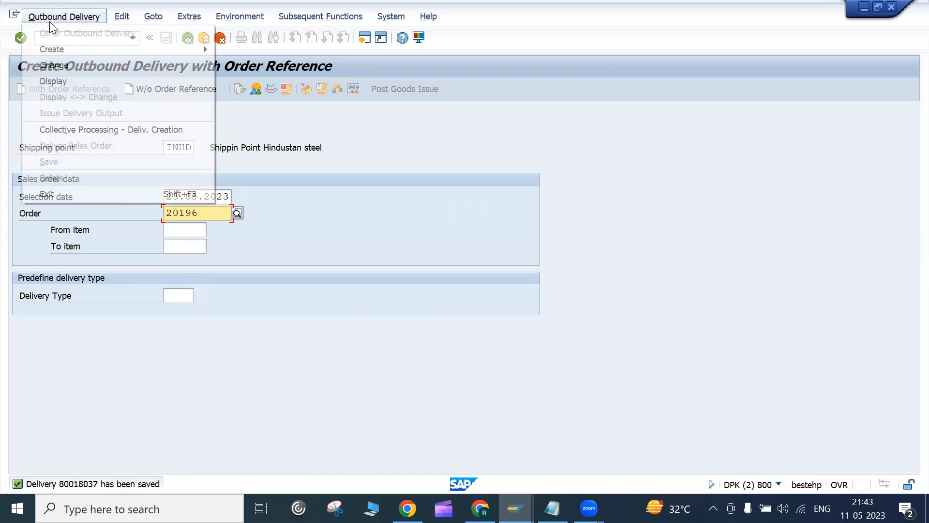
{"action": "left_click", "coordinate": [58, 66]}
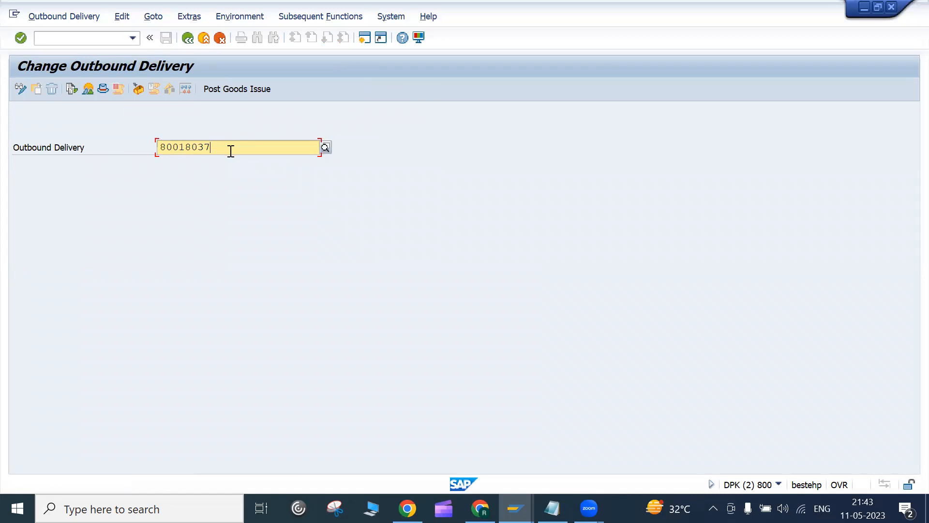
{"action": "key", "text": "Return"}
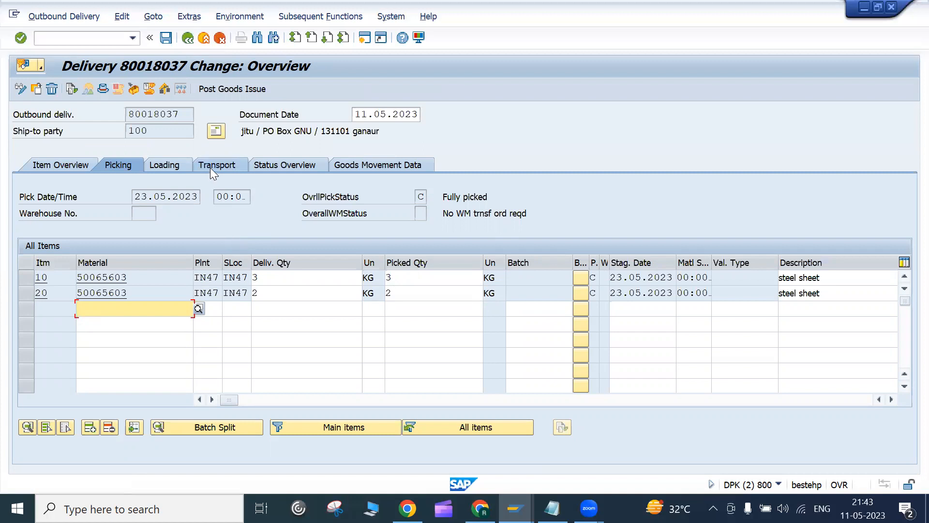
Step: Re-enter delivery 80018037 and show its item overview: goods issue 23.05.2023, 5 KG total
{"action": "left_click", "coordinate": [187, 38]}
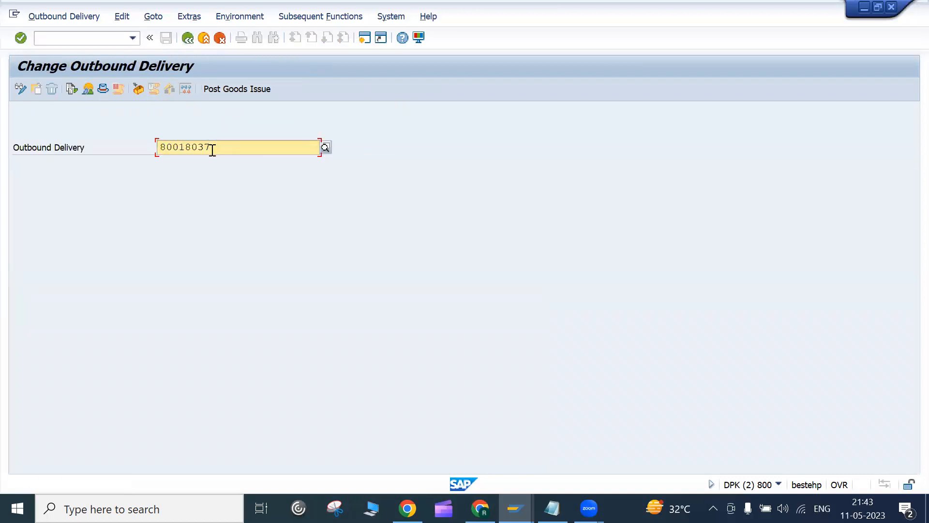
{"action": "left_click", "coordinate": [105, 42]}
{"action": "left_click", "coordinate": [225, 148]}
{"action": "key", "text": "Return"}
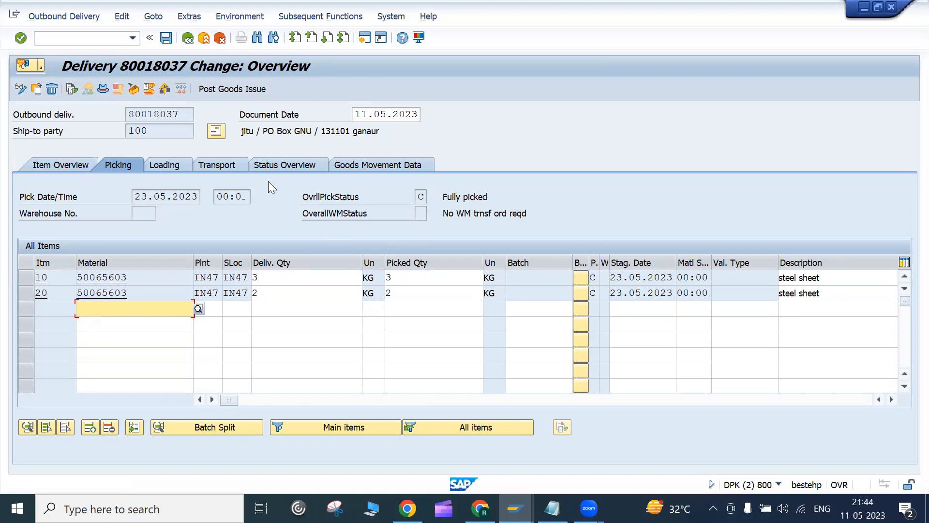
{"action": "left_click", "coordinate": [64, 166]}
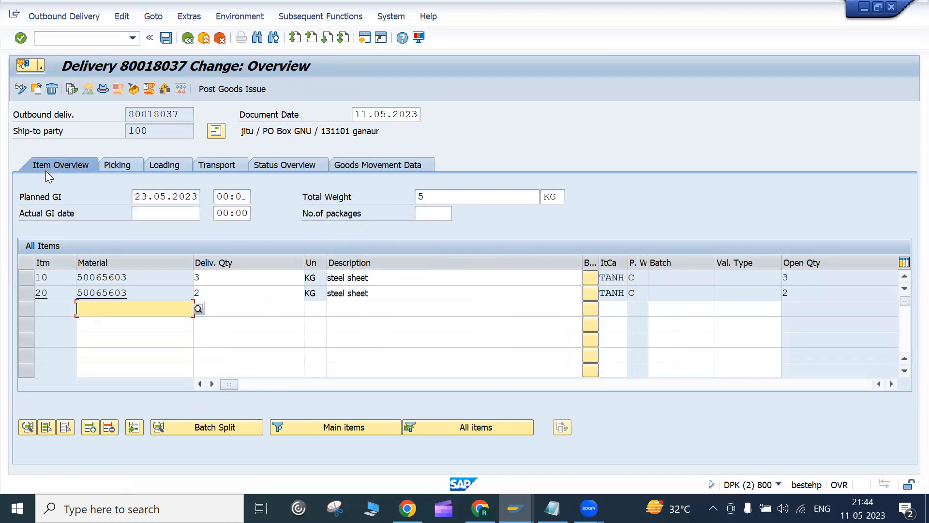
{"action": "double_click", "coordinate": [54, 278]}
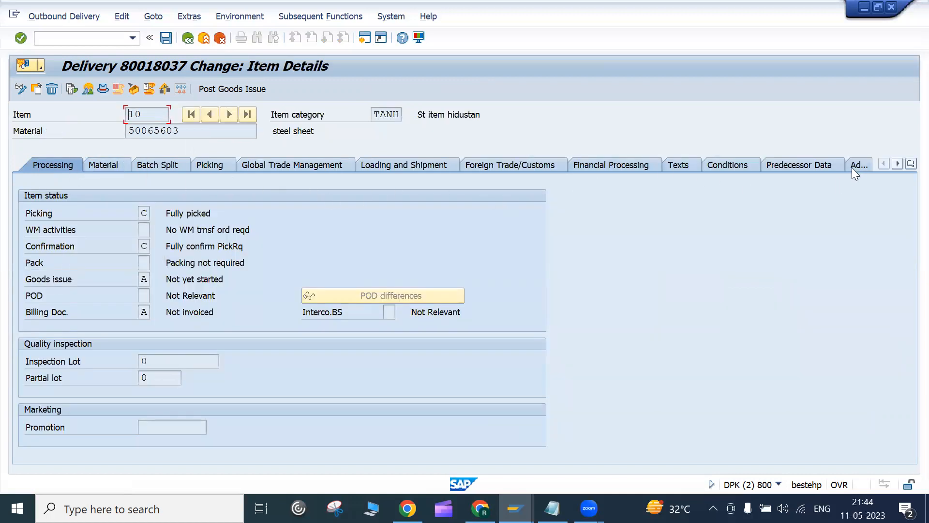
{"action": "left_click", "coordinate": [190, 43]}
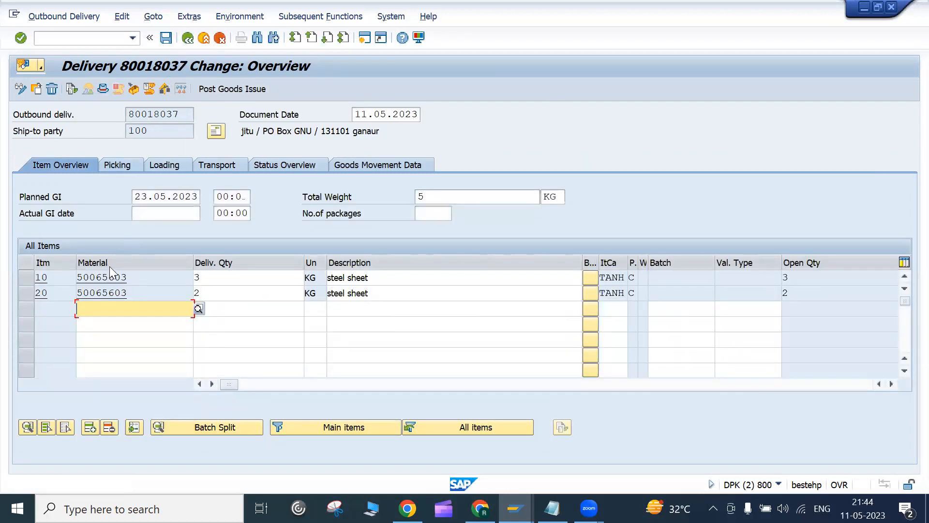
{"action": "double_click", "coordinate": [100, 293]}
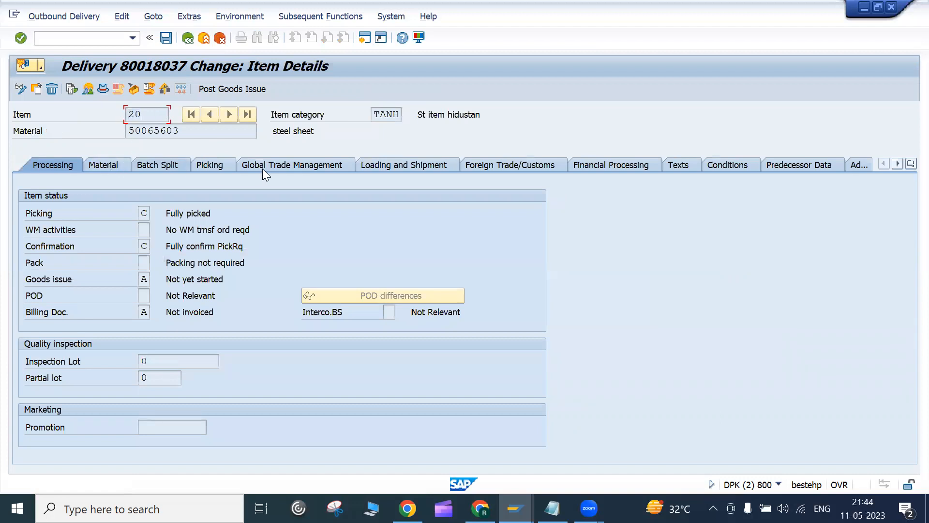
{"action": "left_click", "coordinate": [188, 38]}
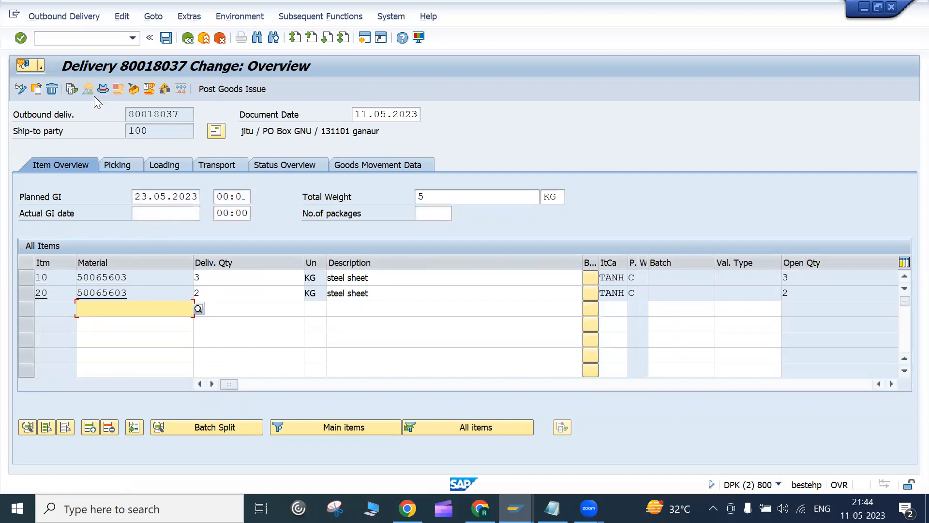
{"action": "left_click", "coordinate": [102, 88]}
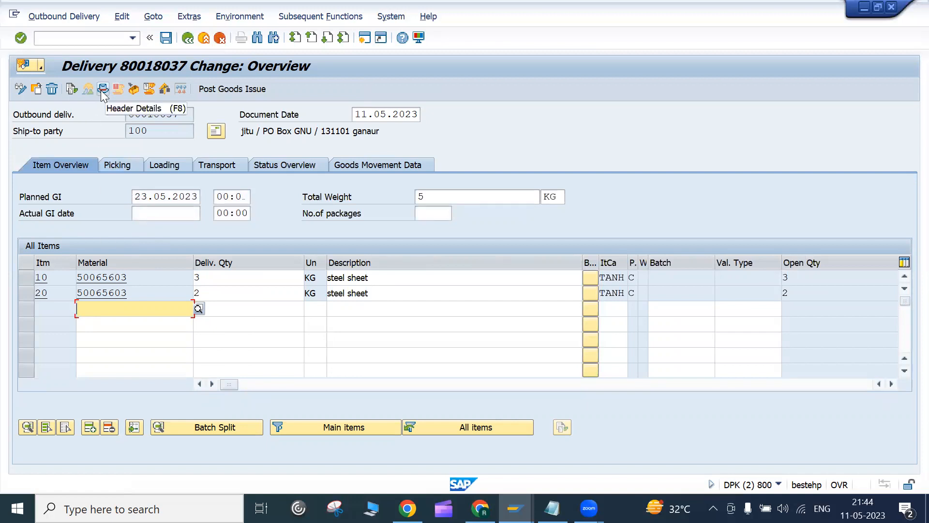
{"action": "left_click", "coordinate": [102, 89]}
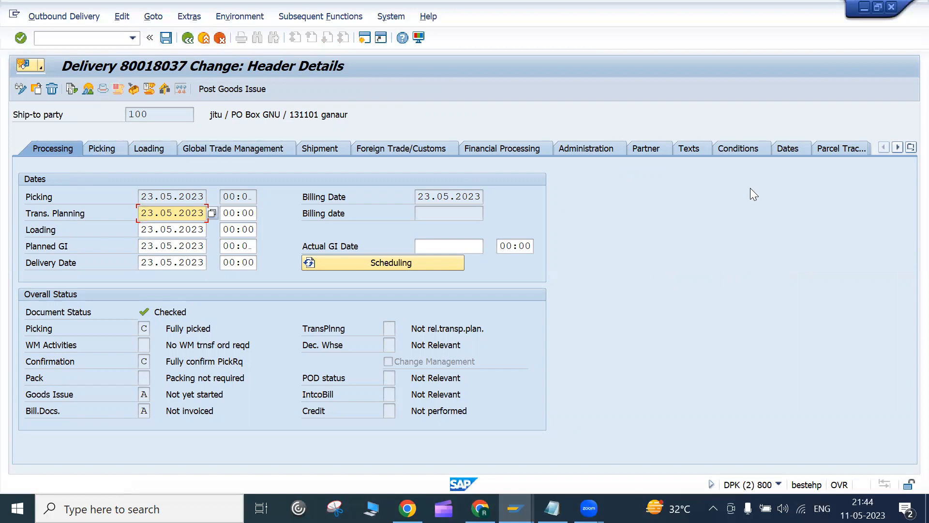
{"action": "left_click", "coordinate": [188, 38]}
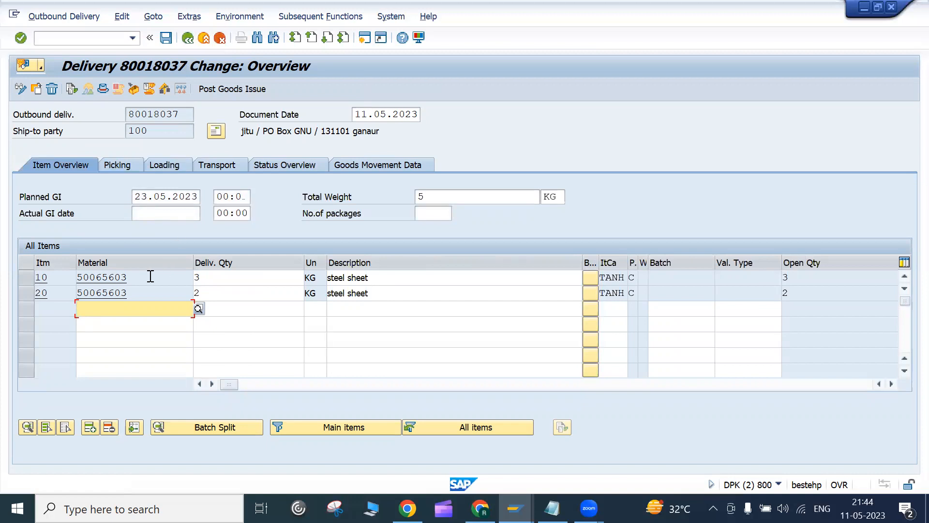
{"action": "left_click", "coordinate": [150, 276]}
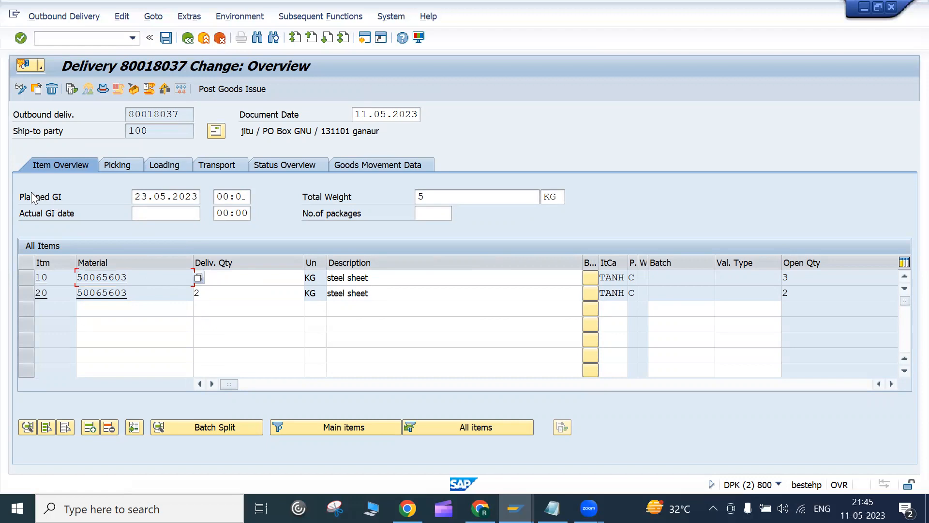
{"action": "left_click", "coordinate": [135, 196]}
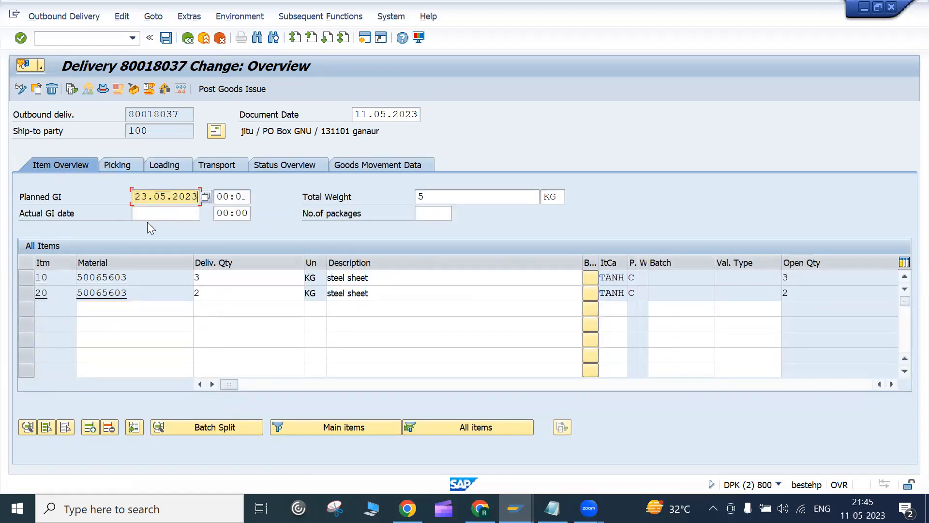
{"action": "left_click", "coordinate": [137, 213]}
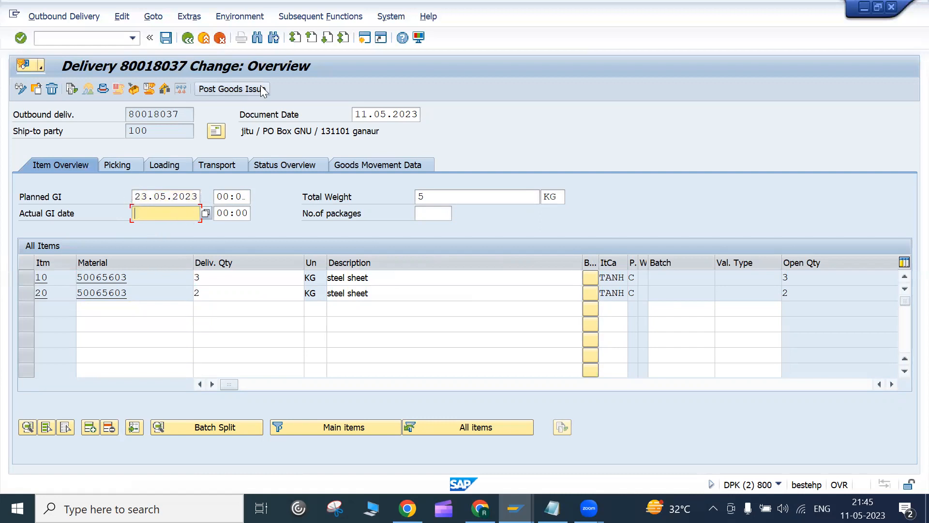
Step: Check the picked quantities of items 10 and 20 on the delivery's Picking tab
{"action": "left_click", "coordinate": [111, 165]}
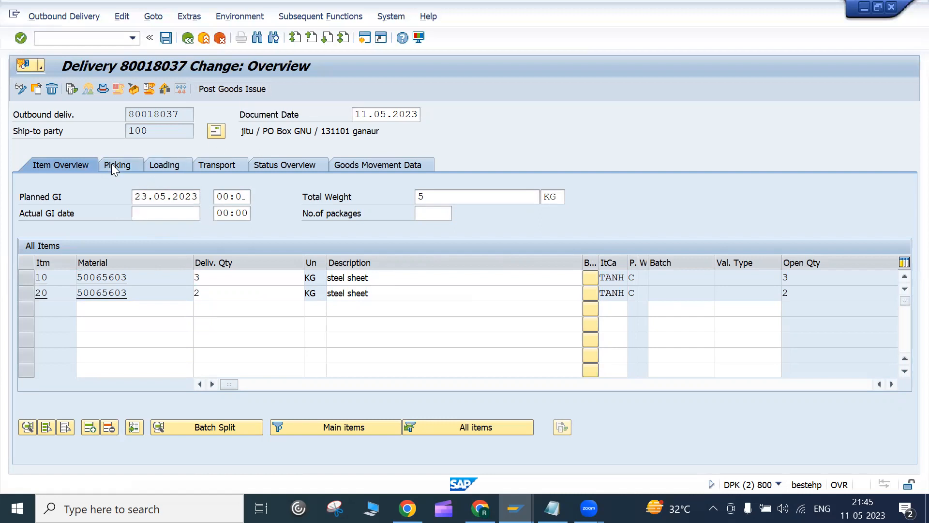
{"action": "left_click", "coordinate": [411, 279]}
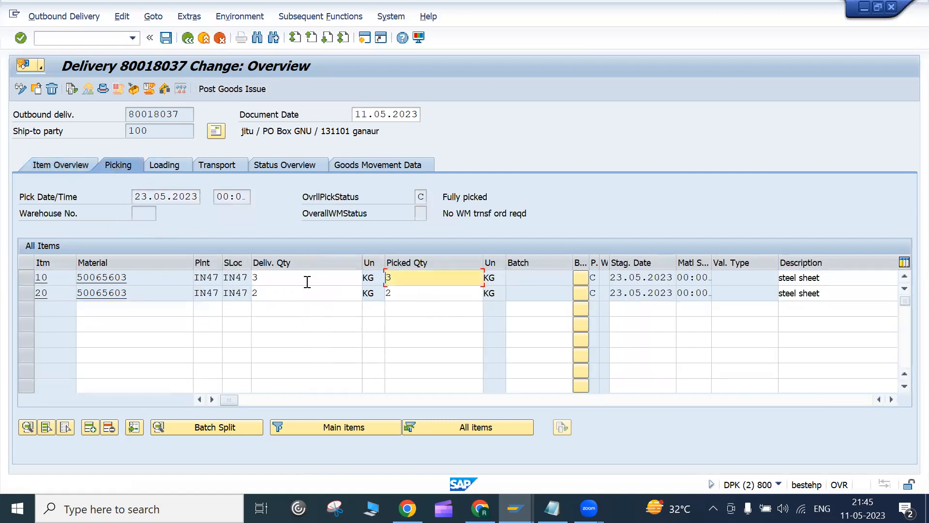
{"action": "left_click", "coordinate": [404, 304]}
{"action": "key", "text": "Up"}
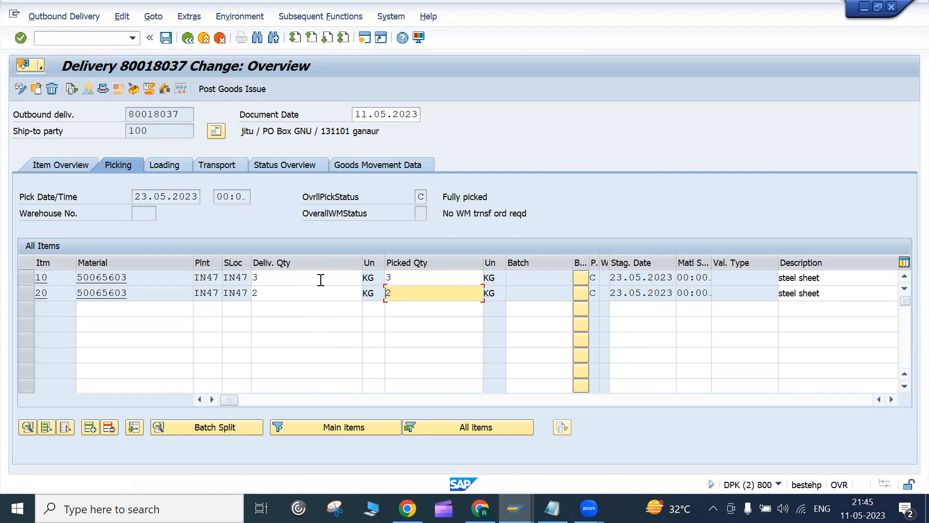
{"action": "left_click", "coordinate": [518, 280]}
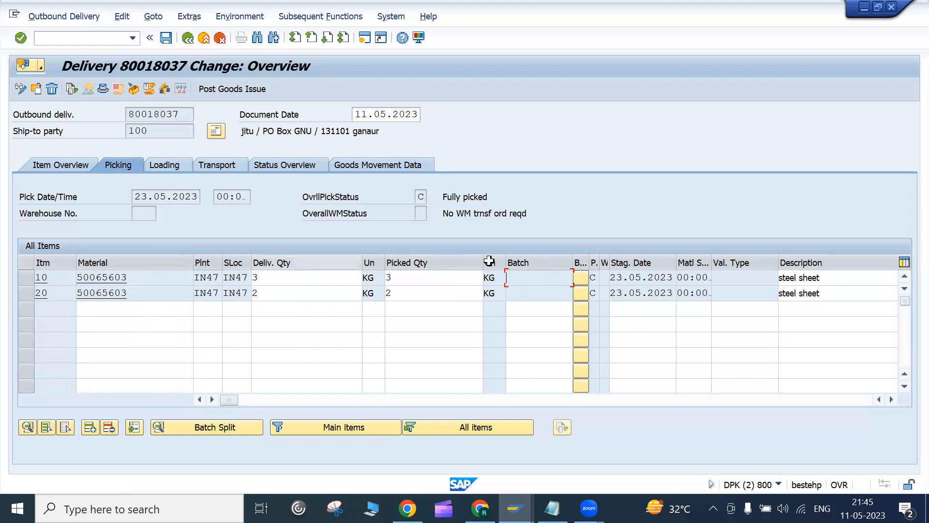
Step: Review the Loading, Transport and Status Overview data, noting the loading date and time
{"action": "left_click", "coordinate": [172, 167]}
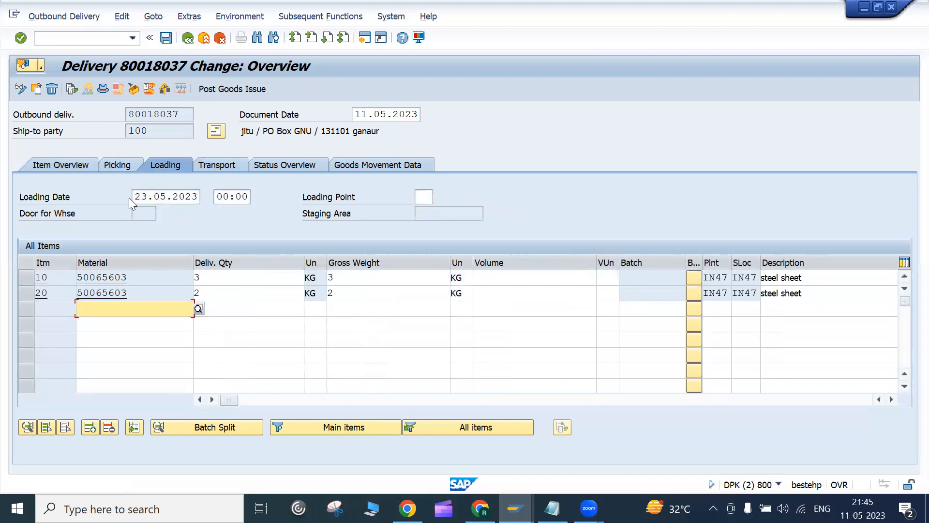
{"action": "left_click_drag", "start_coordinate": [135, 197], "coordinate": [233, 198]}
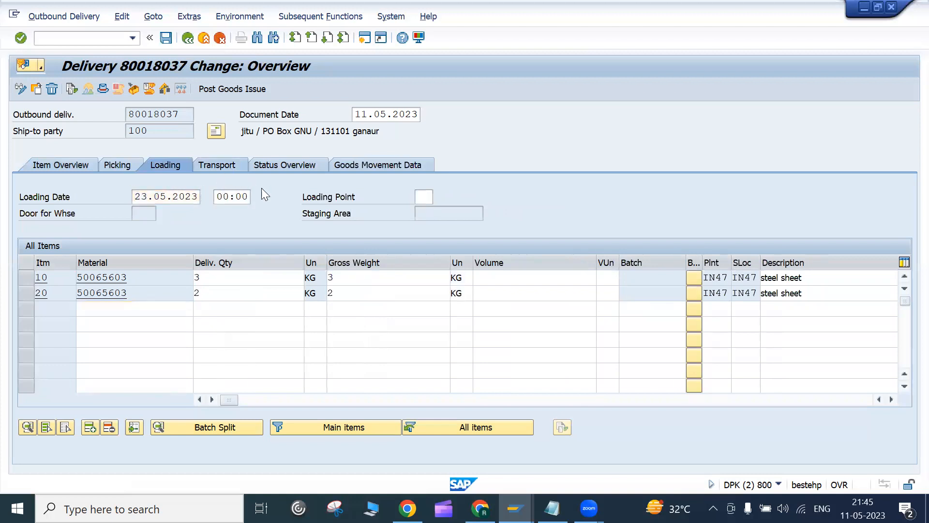
{"action": "left_click", "coordinate": [217, 165]}
{"action": "left_click", "coordinate": [288, 164]}
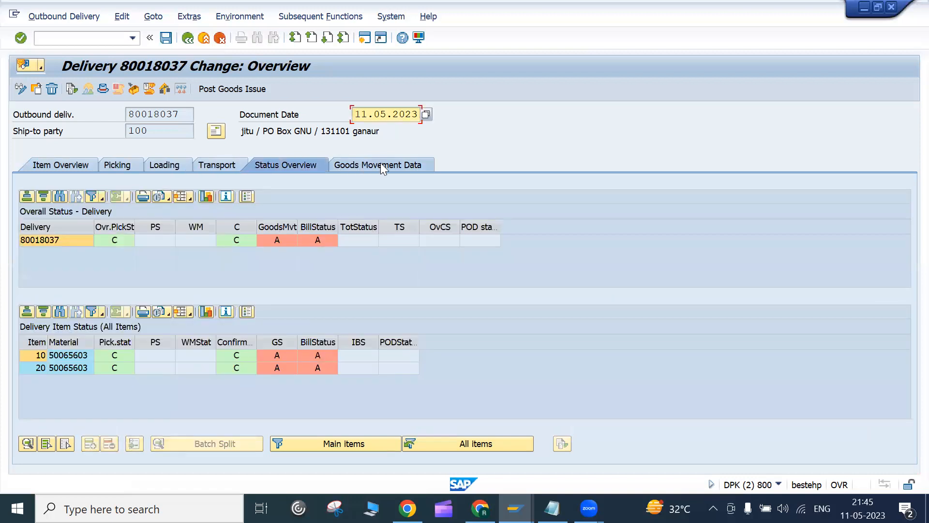
Step: List the total goods movement status values and pick A, Not yet processed
{"action": "left_click", "coordinate": [380, 165]}
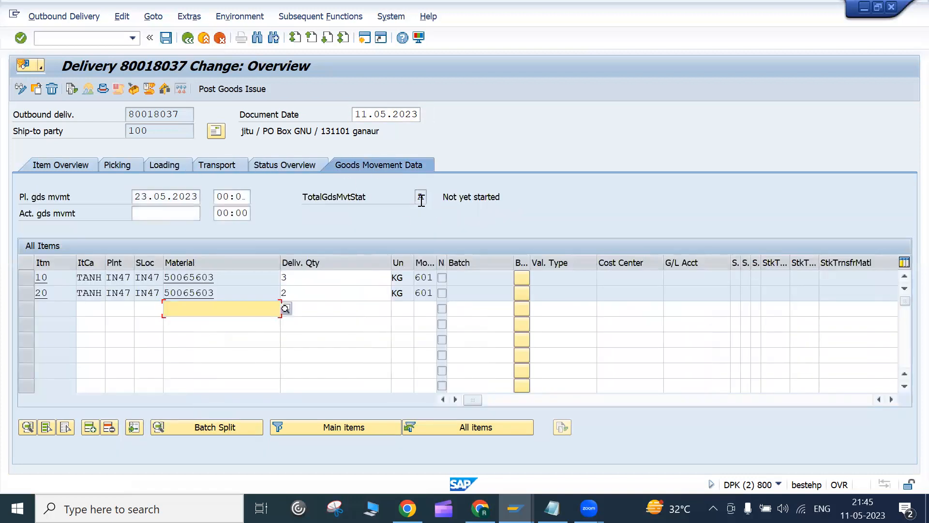
{"action": "left_click", "coordinate": [421, 198]}
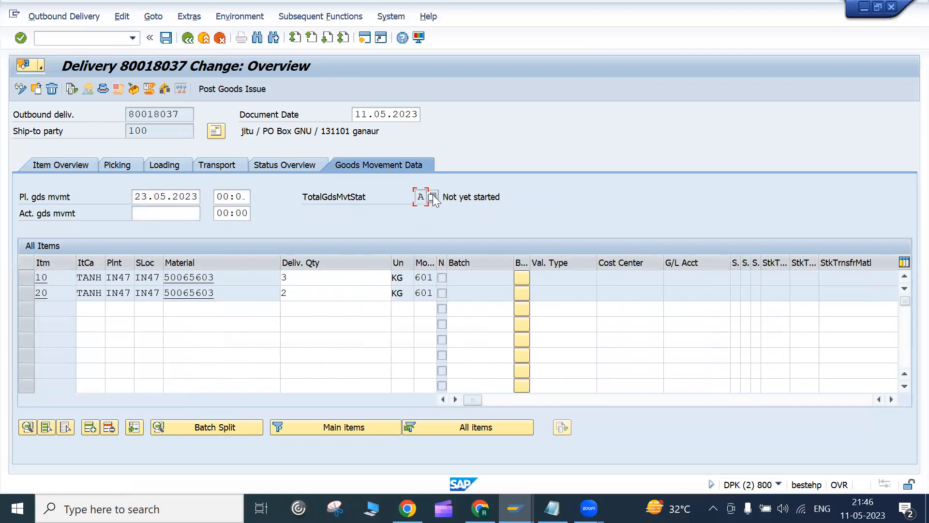
{"action": "key", "text": "F4"}
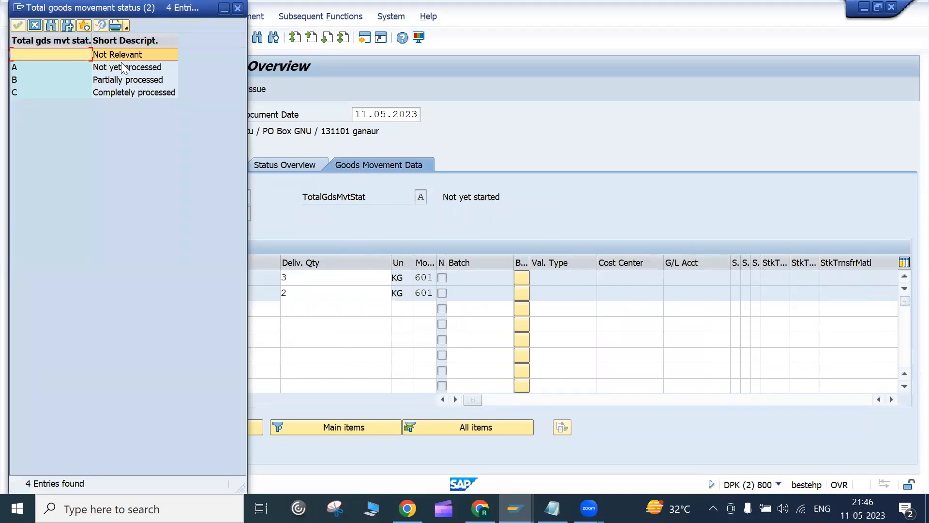
{"action": "left_click", "coordinate": [121, 66]}
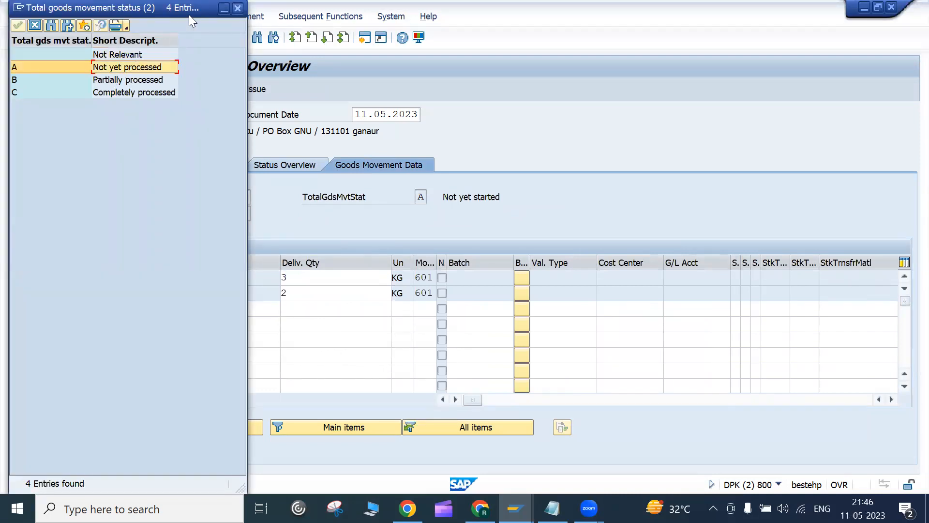
{"action": "key", "text": "Return"}
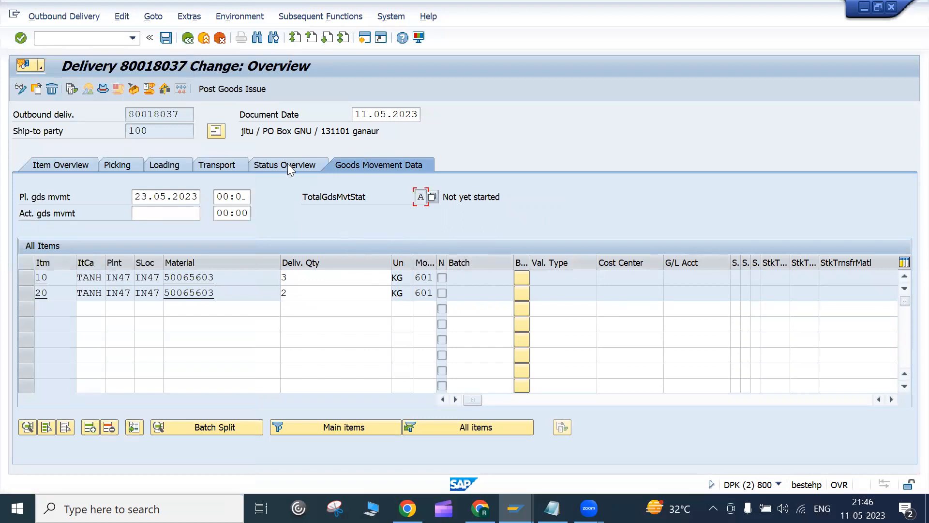
{"action": "left_click", "coordinate": [251, 90]}
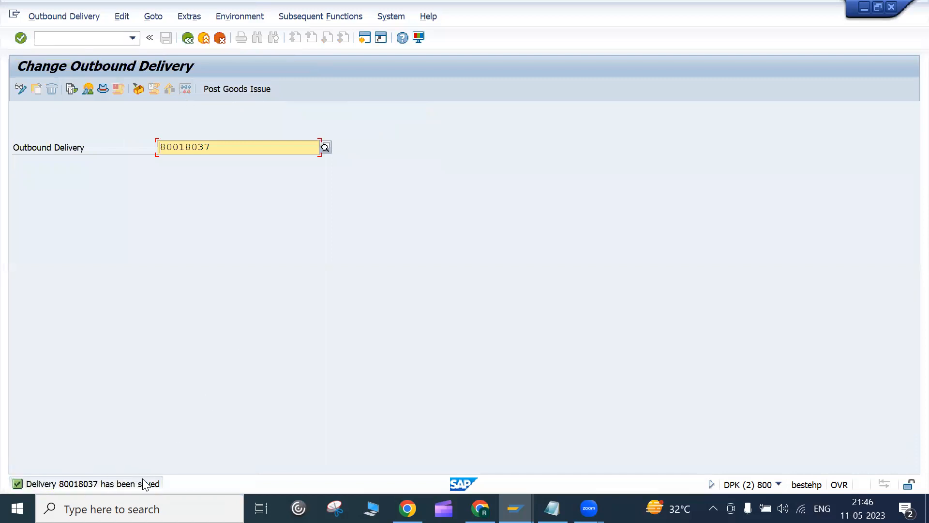
{"action": "left_click", "coordinate": [21, 90]}
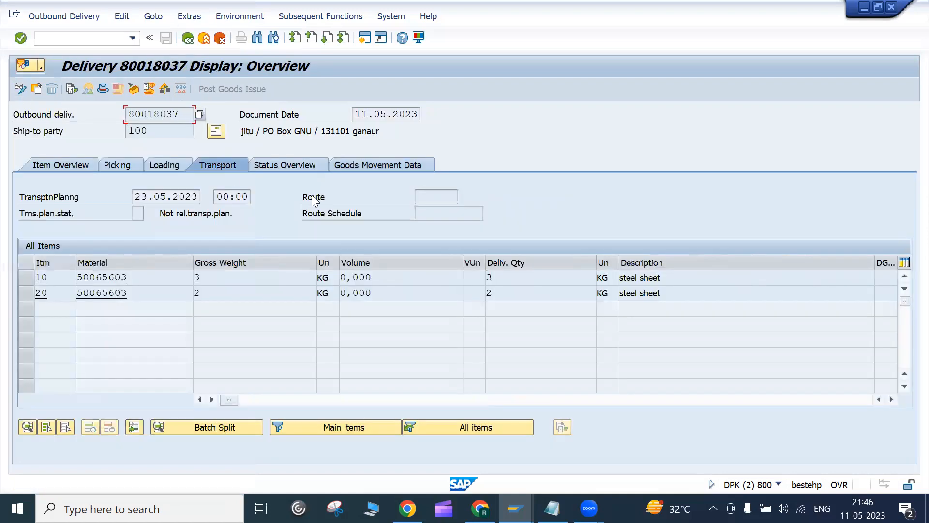
{"action": "left_click", "coordinate": [381, 163]}
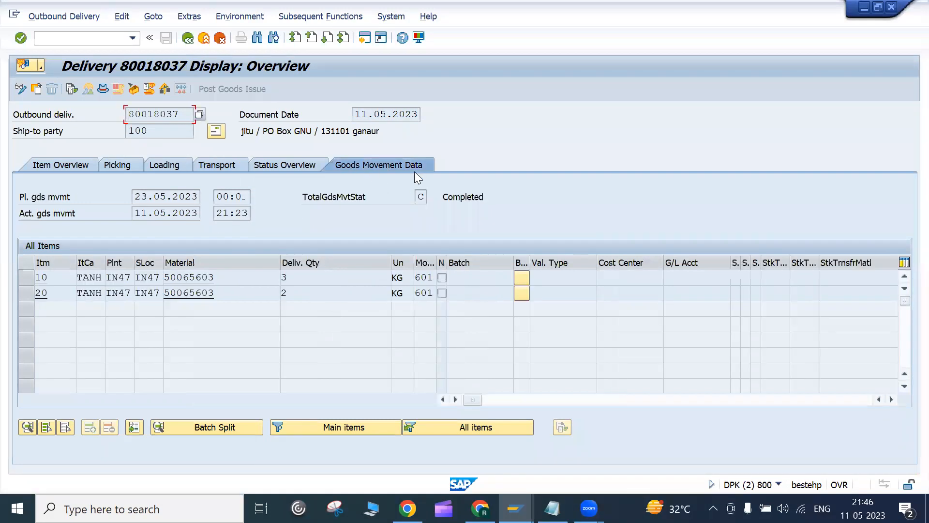
{"action": "left_click", "coordinate": [426, 201]}
{"action": "left_click", "coordinate": [432, 196]}
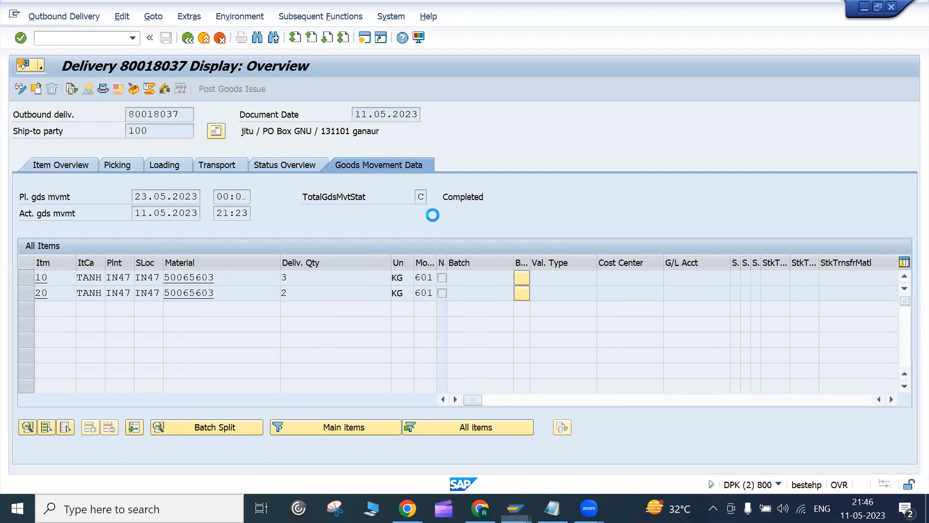
{"action": "left_click", "coordinate": [152, 96]}
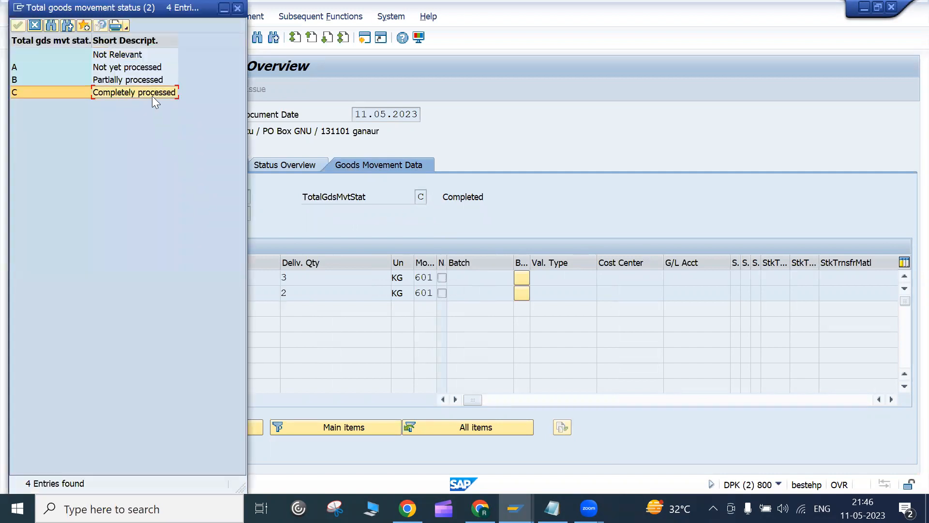
{"action": "left_click", "coordinate": [238, 8]}
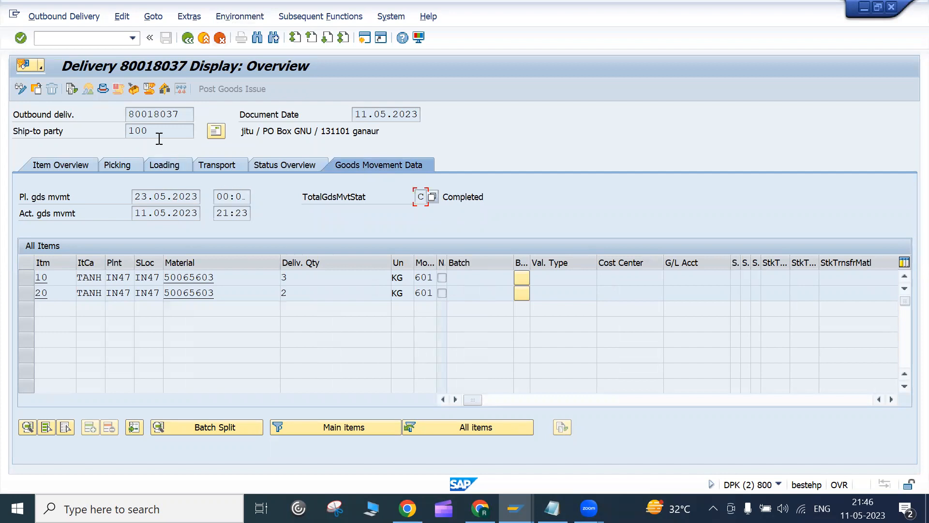
{"action": "left_click", "coordinate": [74, 91]}
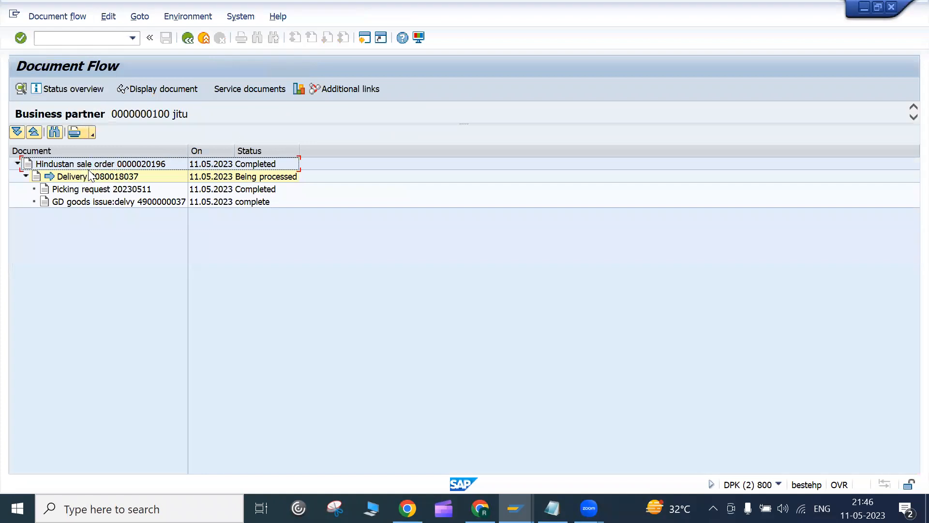
{"action": "left_click", "coordinate": [107, 201]}
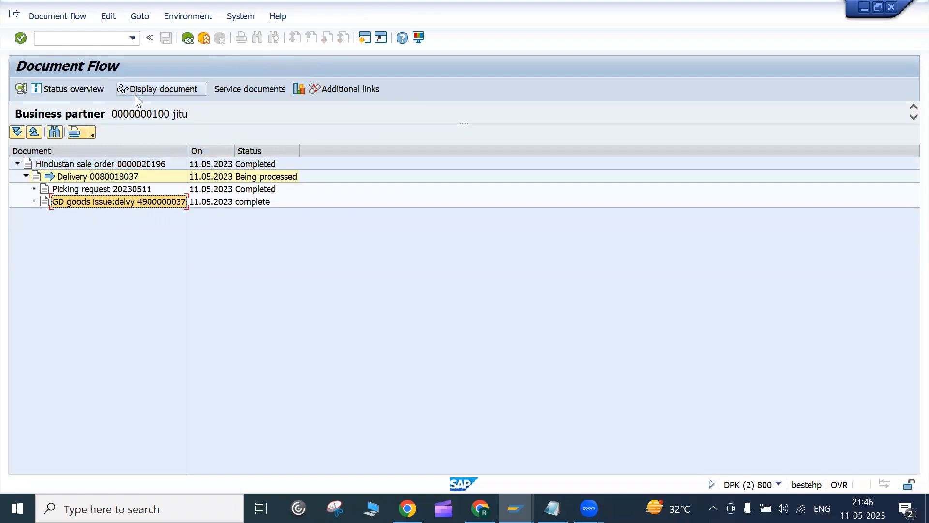
{"action": "left_click", "coordinate": [189, 39]}
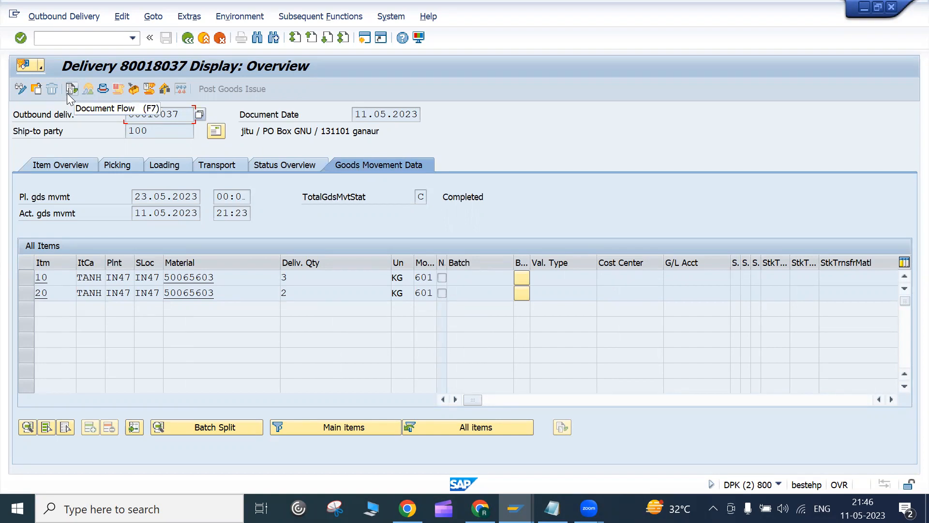
{"action": "left_click", "coordinate": [69, 92]}
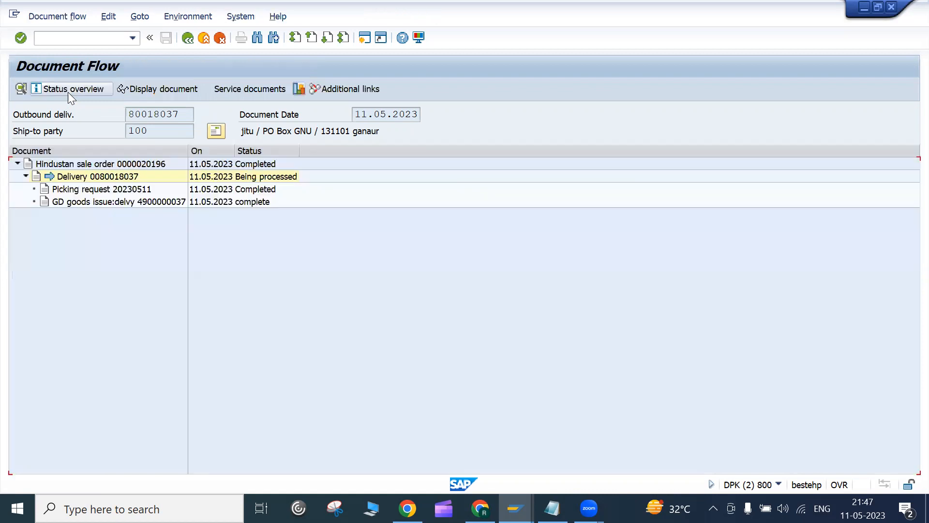
{"action": "left_click", "coordinate": [133, 206]}
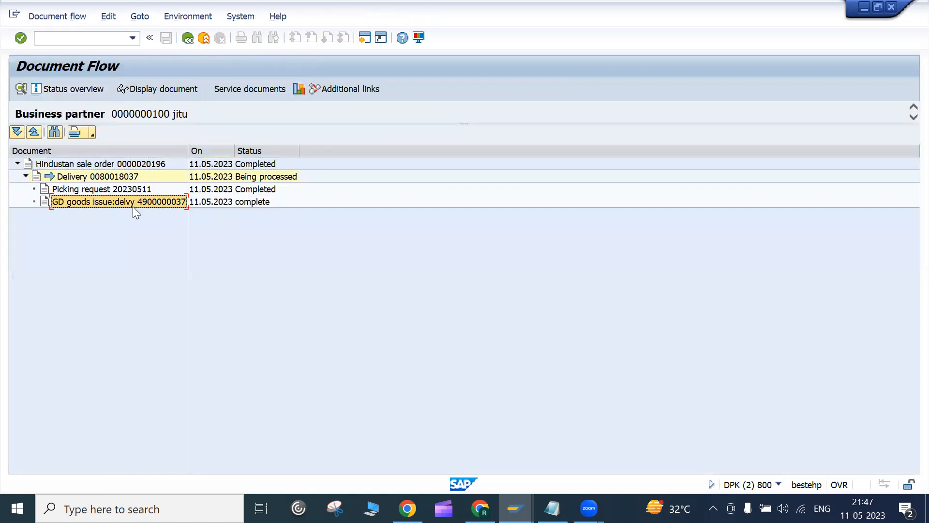
{"action": "left_click", "coordinate": [184, 89]}
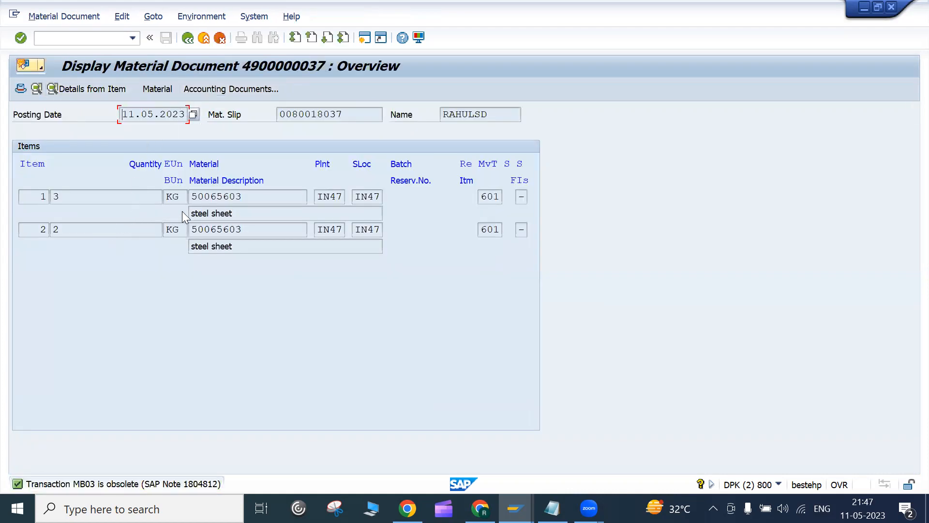
Step: Check both material document items' steel sheet material and movement type 601
{"action": "left_click", "coordinate": [257, 196]}
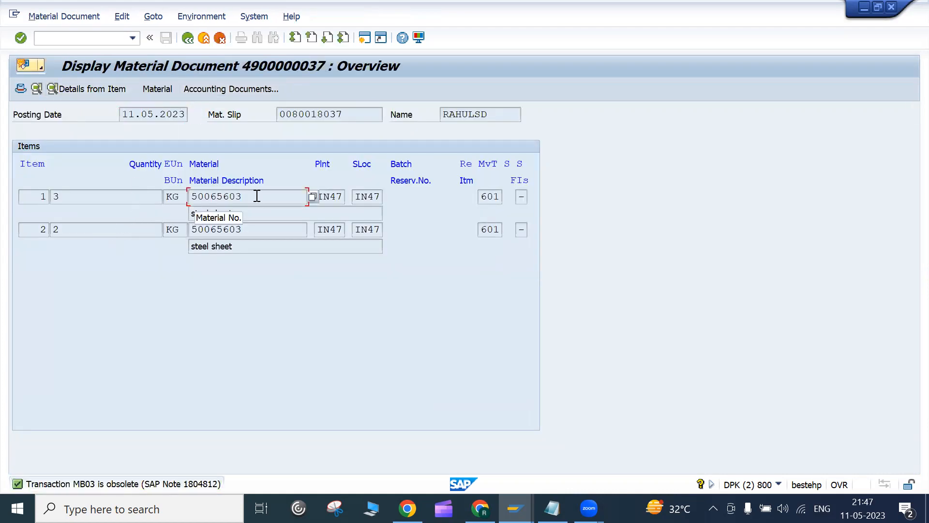
{"action": "left_click", "coordinate": [485, 196]}
{"action": "left_click", "coordinate": [484, 229]}
{"action": "left_click_drag", "start_coordinate": [484, 196], "coordinate": [502, 196]}
{"action": "left_click", "coordinate": [501, 197]}
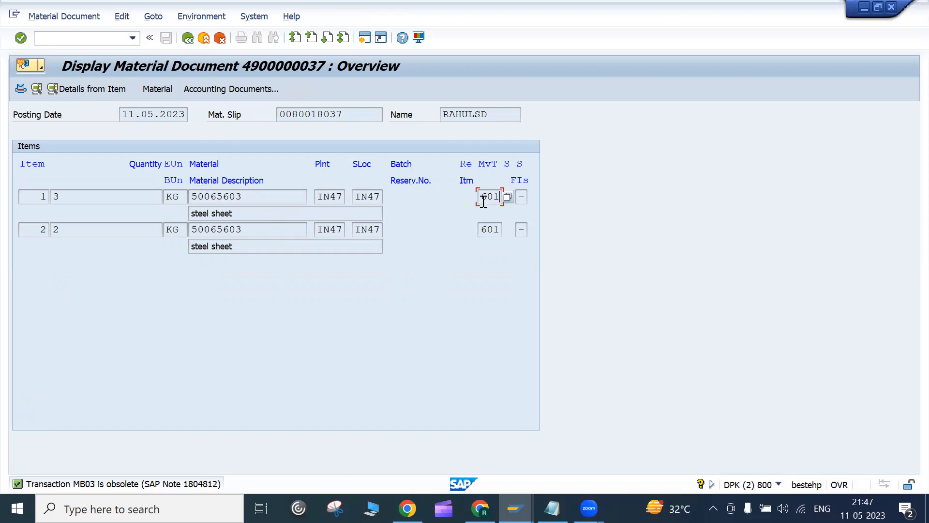
{"action": "left_click_drag", "start_coordinate": [483, 200], "coordinate": [505, 196]}
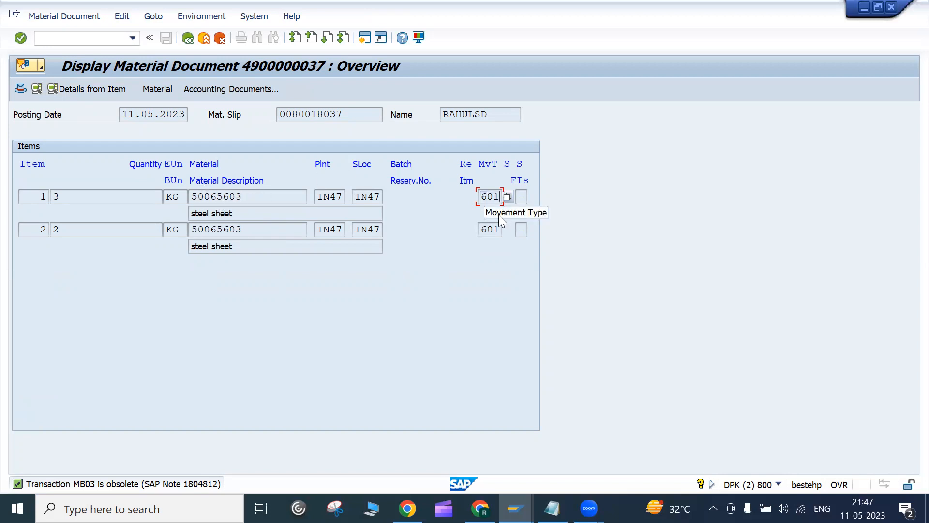
{"action": "left_click_drag", "start_coordinate": [486, 227], "coordinate": [504, 230]}
{"action": "left_click", "coordinate": [486, 232]}
{"action": "left_click", "coordinate": [504, 229]}
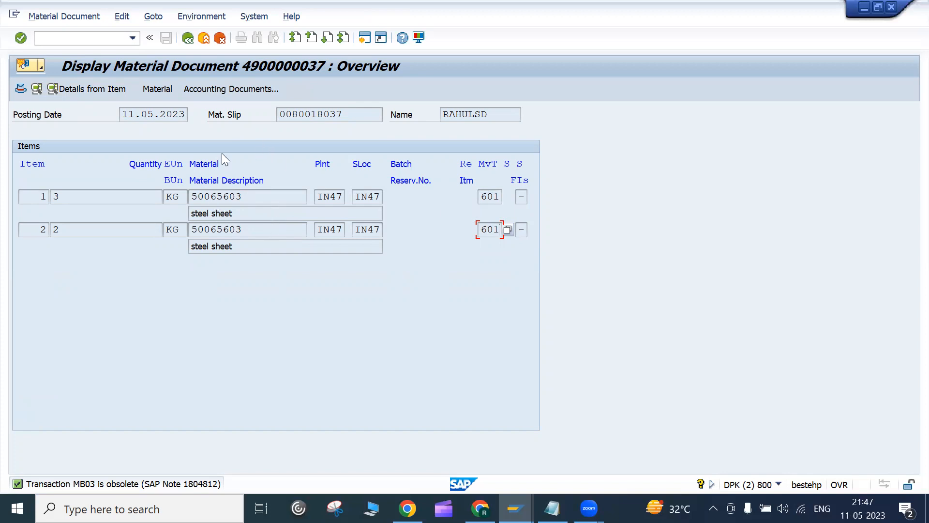
Step: View the material document header, then return to the sale order's document flow
{"action": "left_click", "coordinate": [249, 92]}
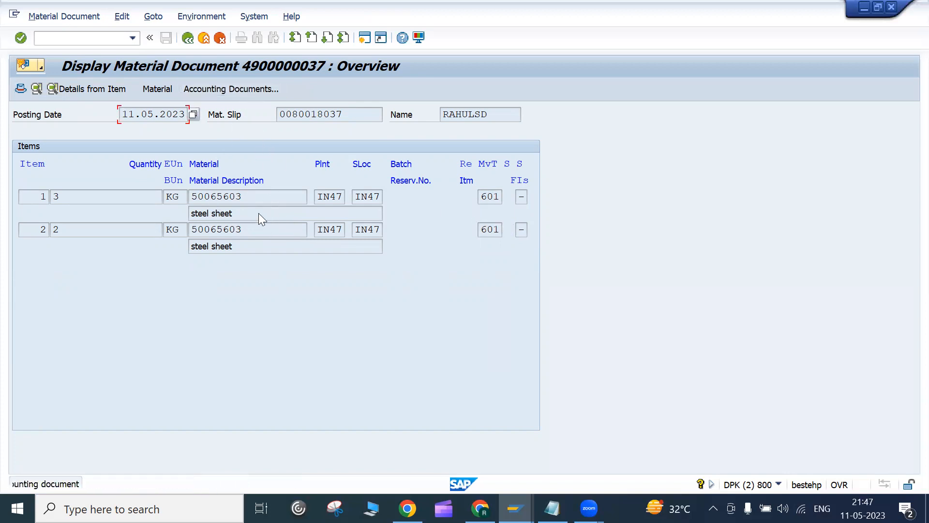
{"action": "left_click", "coordinate": [109, 201]}
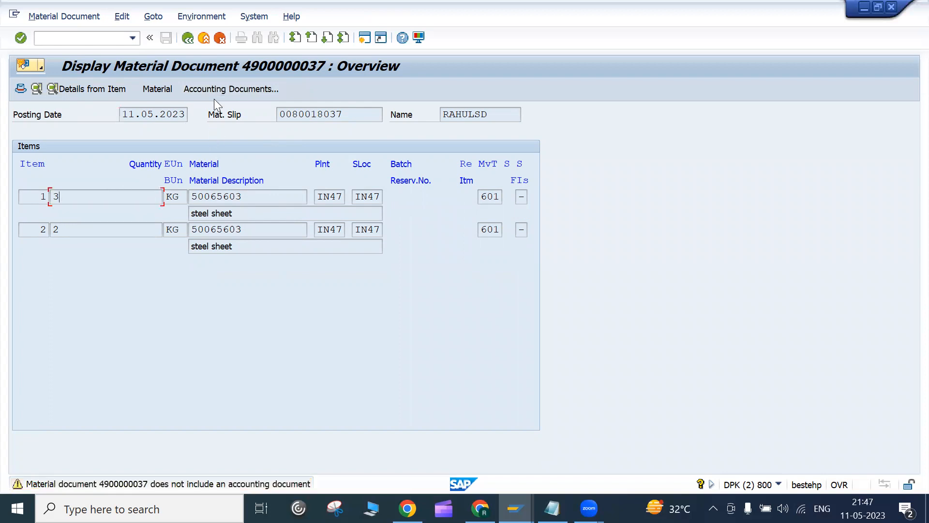
{"action": "left_click", "coordinate": [20, 88]}
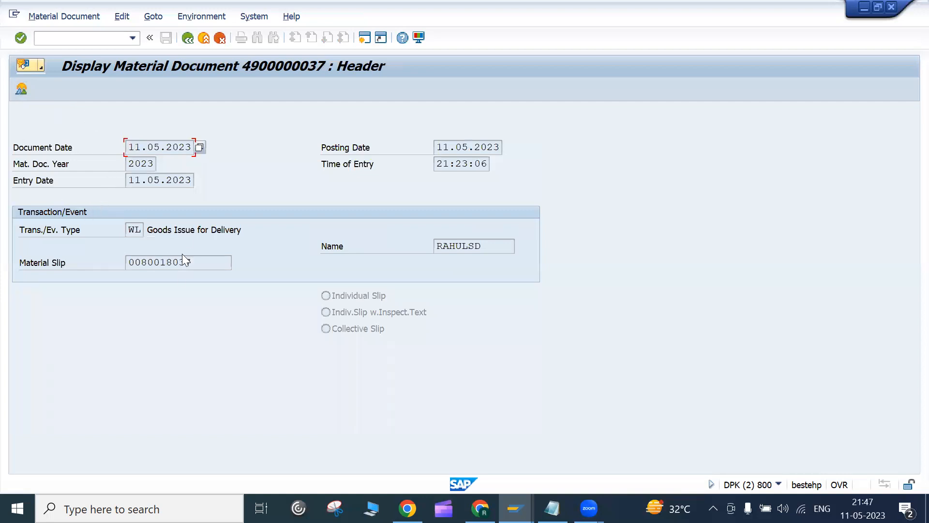
{"action": "left_click", "coordinate": [187, 38]}
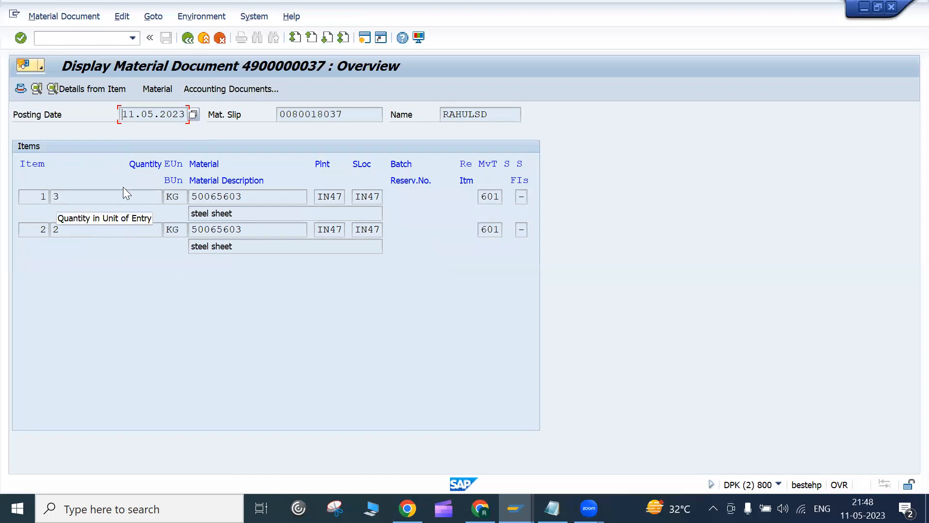
{"action": "left_click", "coordinate": [187, 38]}
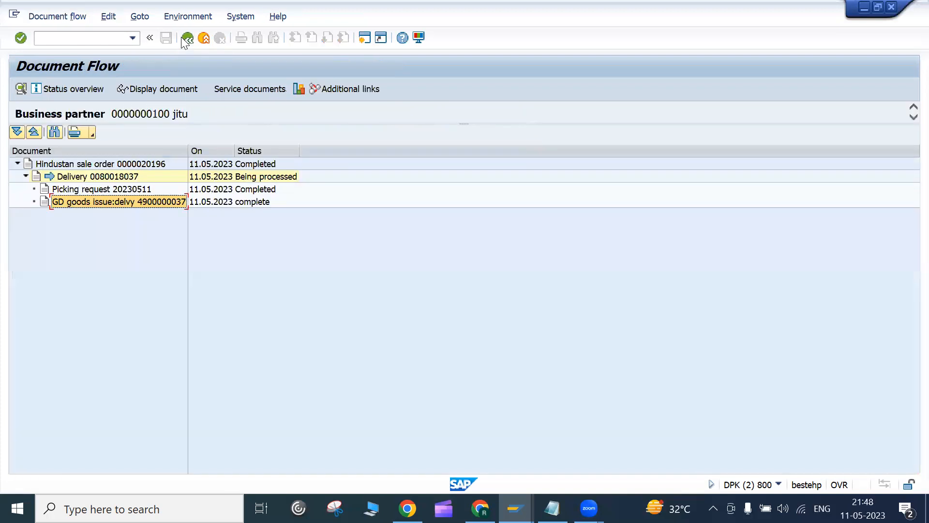
Step: Return to the delivery overview and enter transaction code /ovf01 in the command field
{"action": "left_click", "coordinate": [182, 38]}
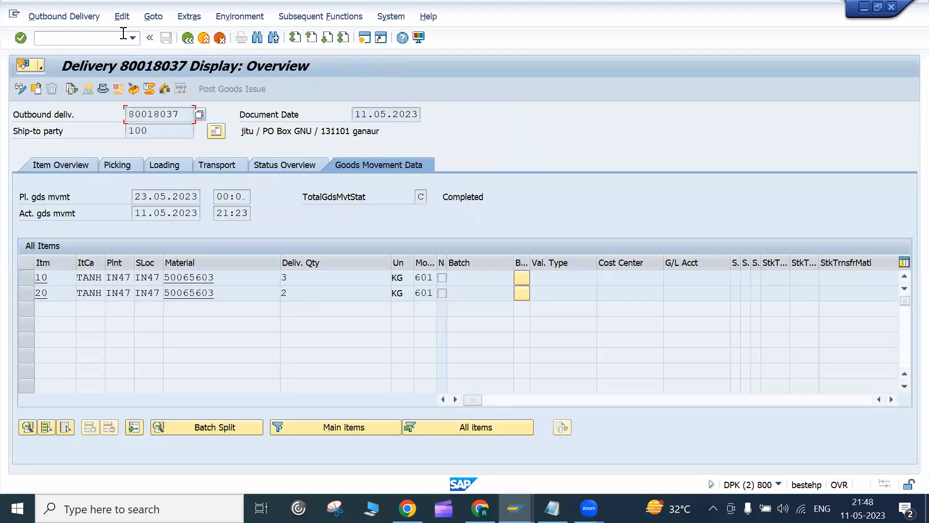
{"action": "left_click", "coordinate": [73, 38]}
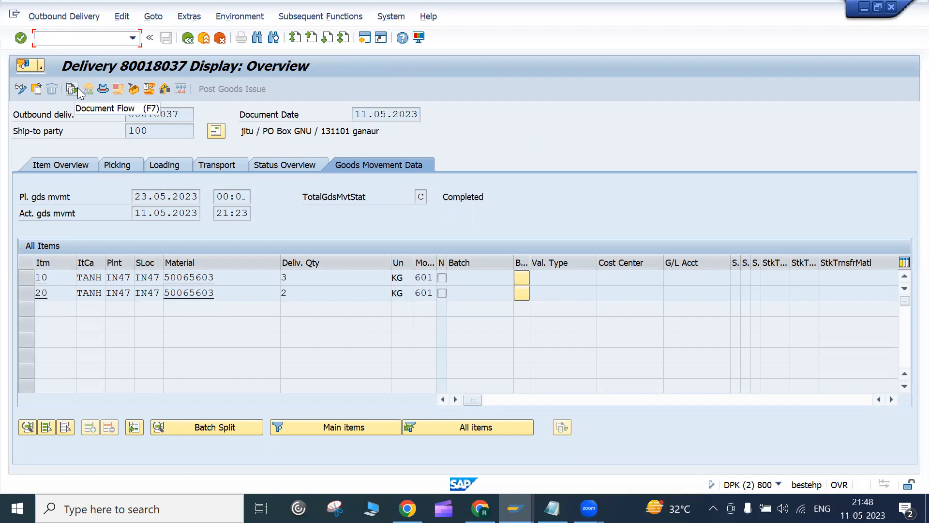
{"action": "type", "text": "/nv"}
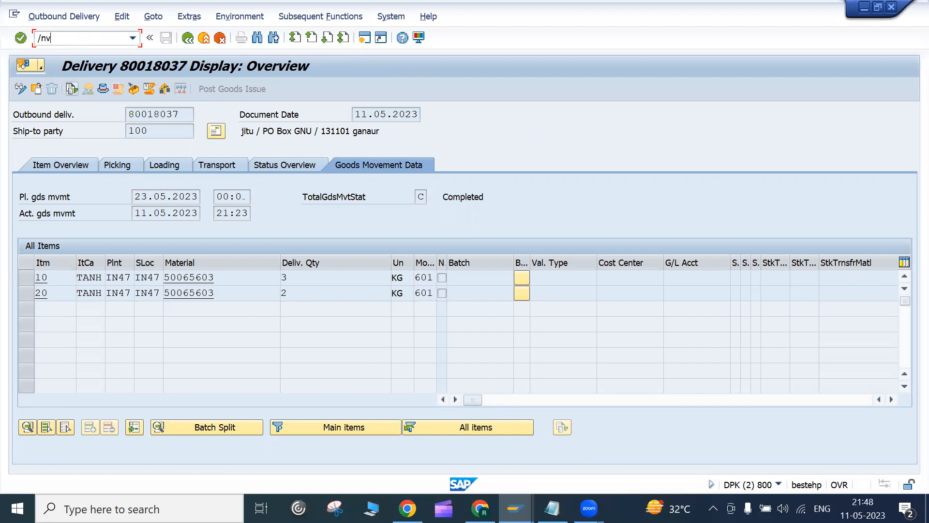
{"action": "key", "text": "BackSpace"}
{"action": "type", "text": "vf01"}
{"action": "key", "text": "BackSpace"}
{"action": "key", "text": "BackSpace"}
{"action": "key", "text": "BackSpace"}
{"action": "key", "text": "BackSpace"}
{"action": "key", "text": "BackSpace"}
{"action": "type", "text": "ovf01"}
Step: Launch billing transaction VF01 in a new session, then open another SAP session
{"action": "key", "text": "Return"}
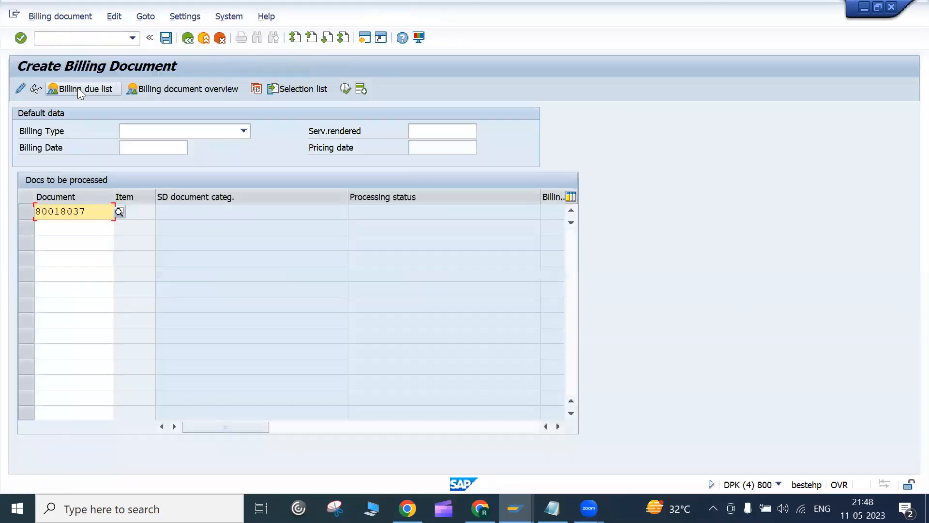
{"action": "key", "text": "alt+Tab"}
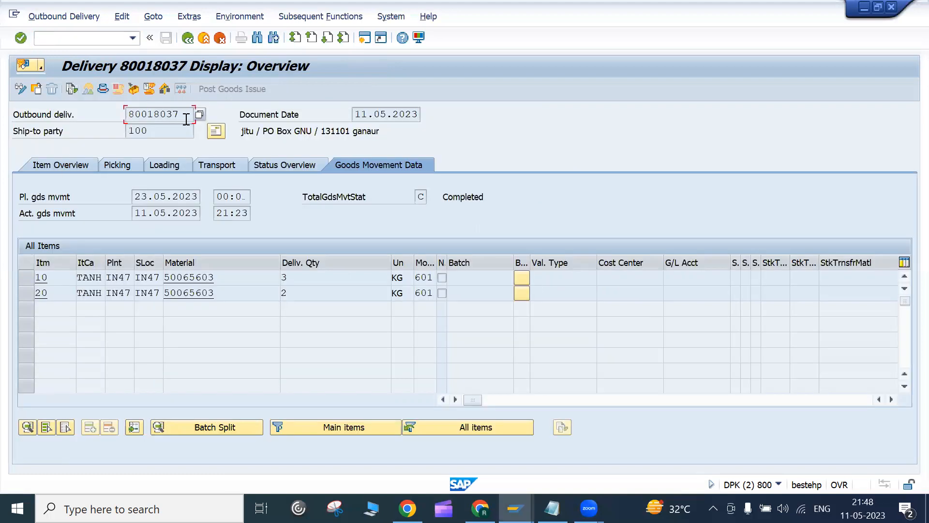
{"action": "key", "text": "alt+Tab"}
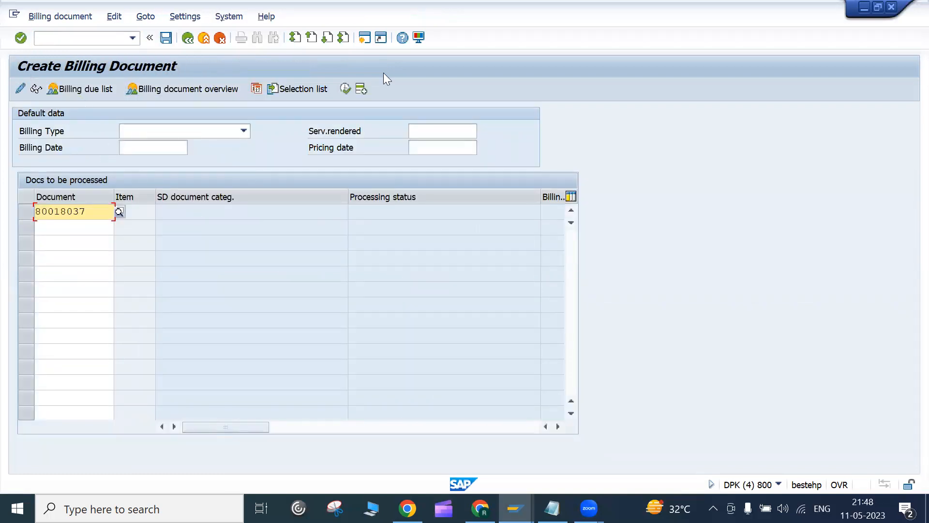
{"action": "left_click", "coordinate": [359, 43]}
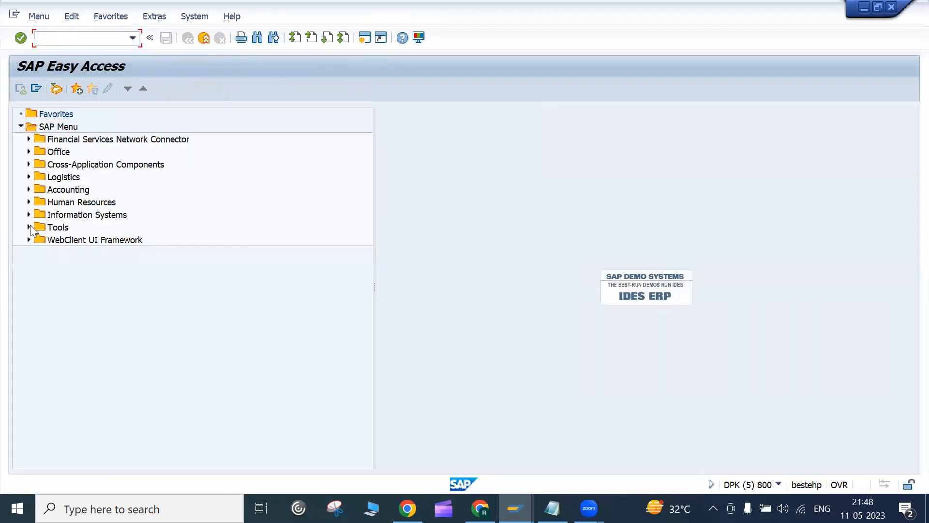
Step: Expand Logistics > Sales and Distribution > Sales > Order in the SAP menu
{"action": "left_click", "coordinate": [29, 177]}
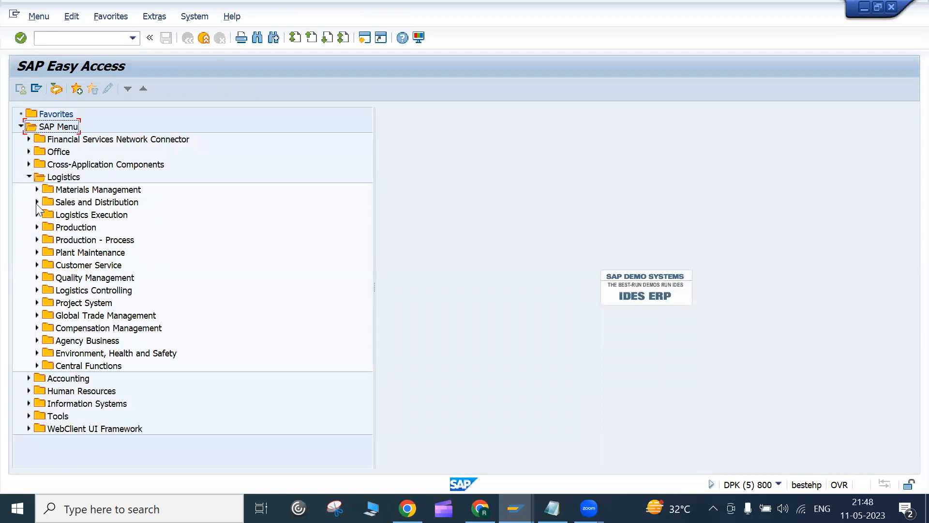
{"action": "left_click", "coordinate": [36, 202]}
{"action": "left_click", "coordinate": [45, 253]}
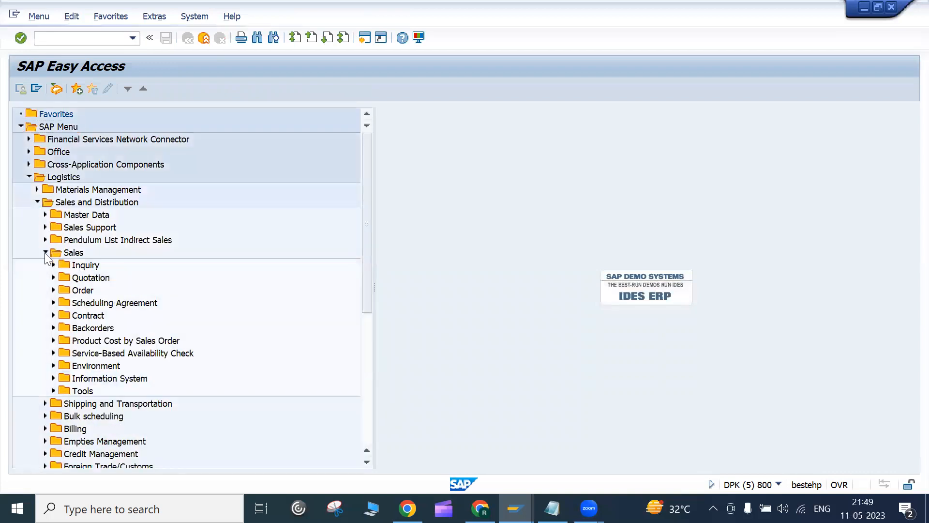
{"action": "left_click", "coordinate": [53, 290]}
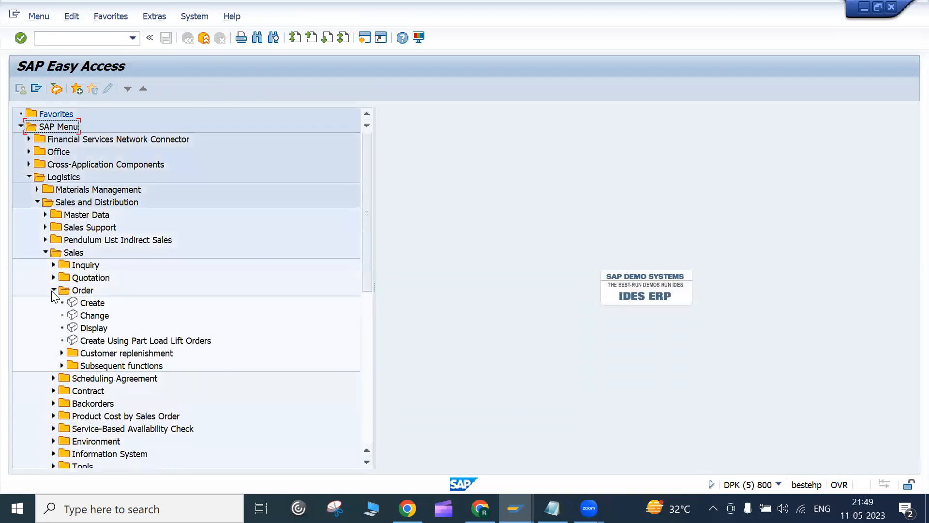
{"action": "left_click", "coordinate": [53, 290]}
{"action": "left_click_drag", "start_coordinate": [372, 285], "coordinate": [382, 328]}
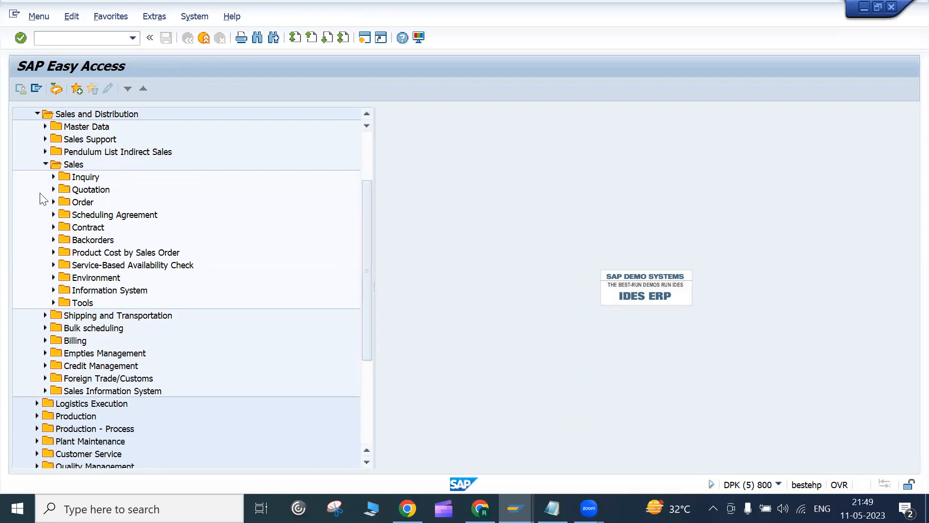
Step: Start Create Billing Document from Billing > Billing Document in the SAP menu
{"action": "left_click", "coordinate": [45, 165]}
{"action": "left_click", "coordinate": [72, 166]}
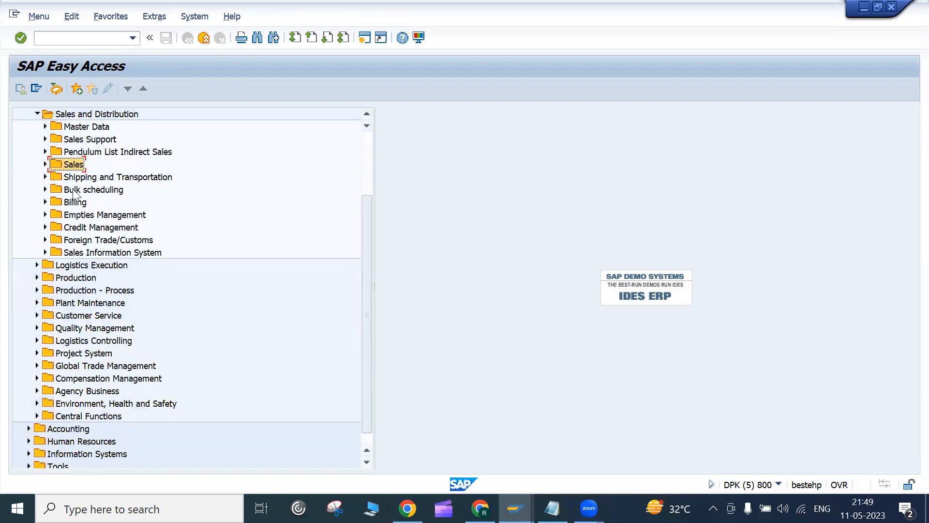
{"action": "left_click", "coordinate": [73, 180]}
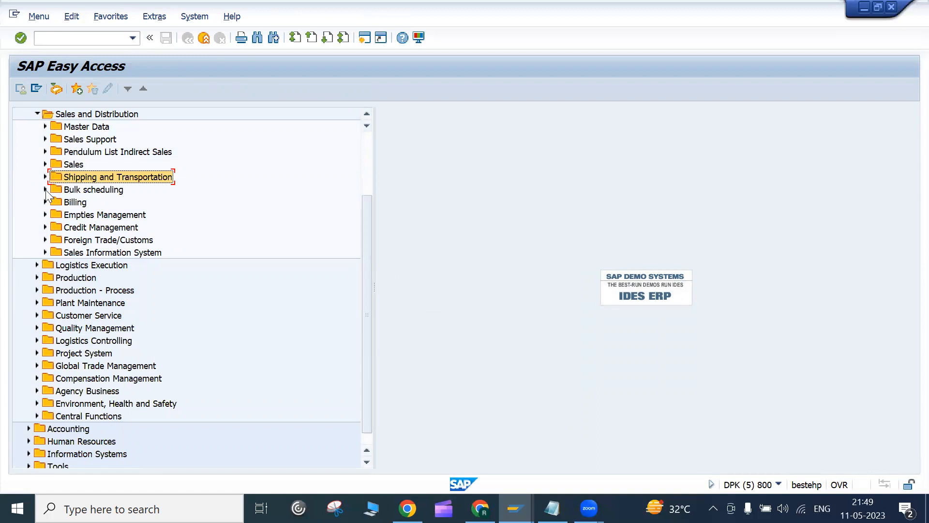
{"action": "left_click", "coordinate": [45, 202]}
{"action": "left_click", "coordinate": [71, 203]}
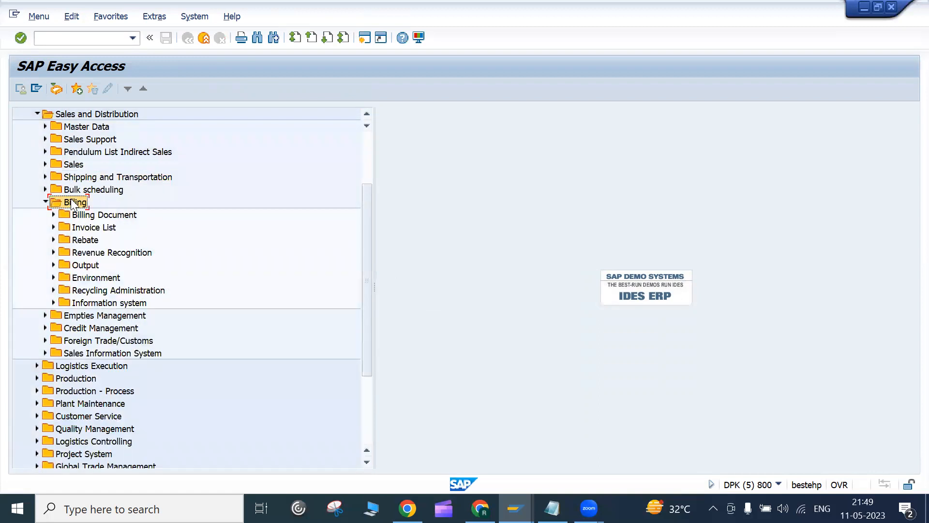
{"action": "left_click", "coordinate": [53, 215]}
{"action": "double_click", "coordinate": [87, 227]}
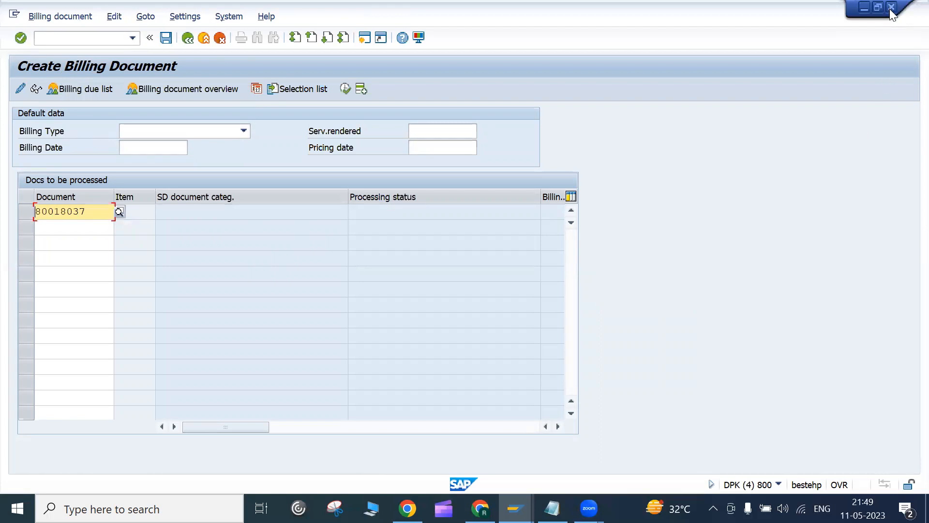
Step: Process delivery 80018037 into an invoice, leaving billing type and billing date unchanged
{"action": "left_click", "coordinate": [103, 217]}
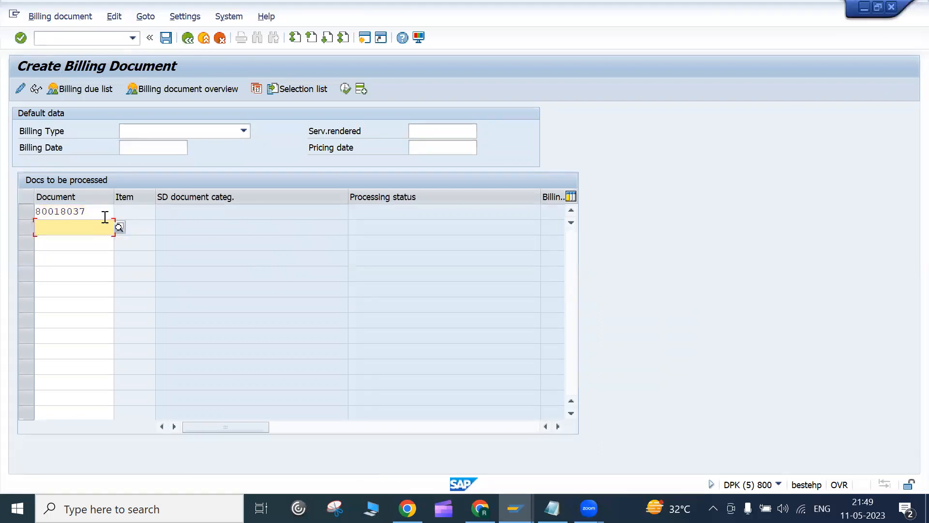
{"action": "left_click_drag", "start_coordinate": [105, 213], "coordinate": [37, 218]}
{"action": "left_click", "coordinate": [37, 218]}
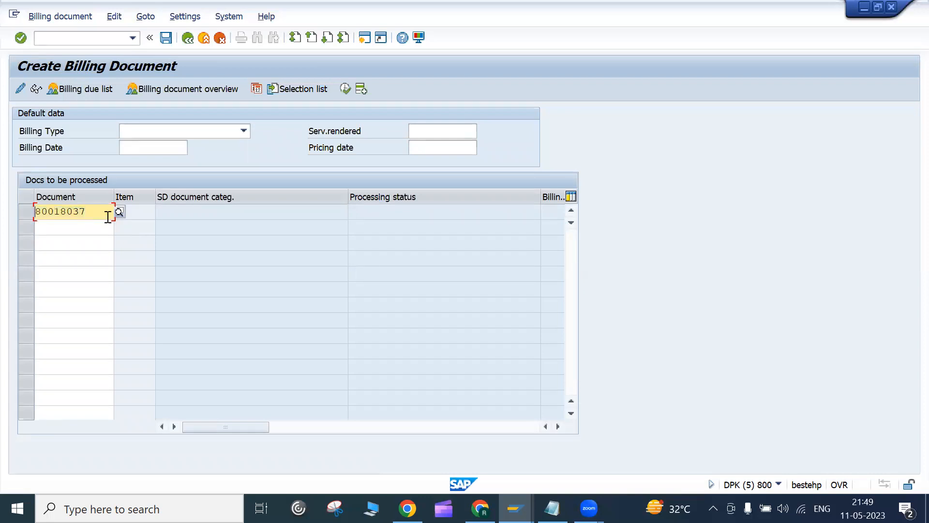
{"action": "key", "text": "Return"}
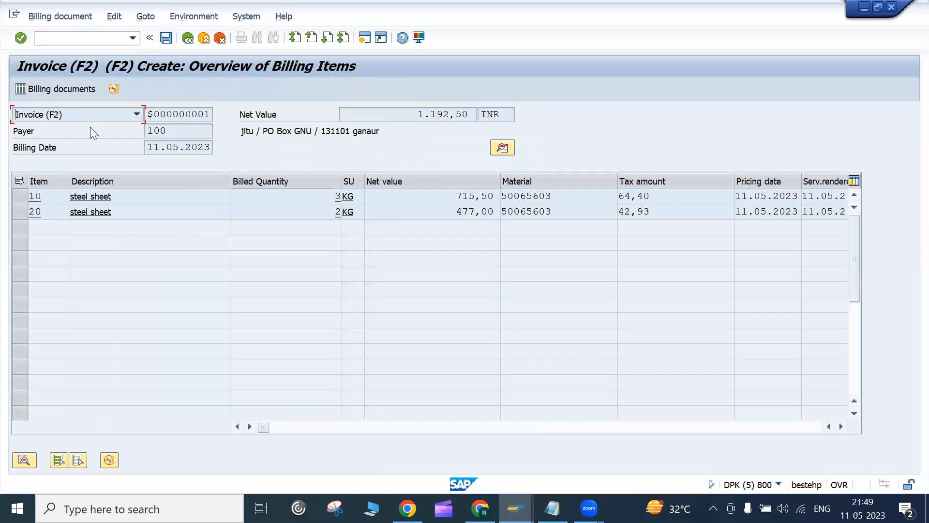
{"action": "left_click", "coordinate": [57, 119]}
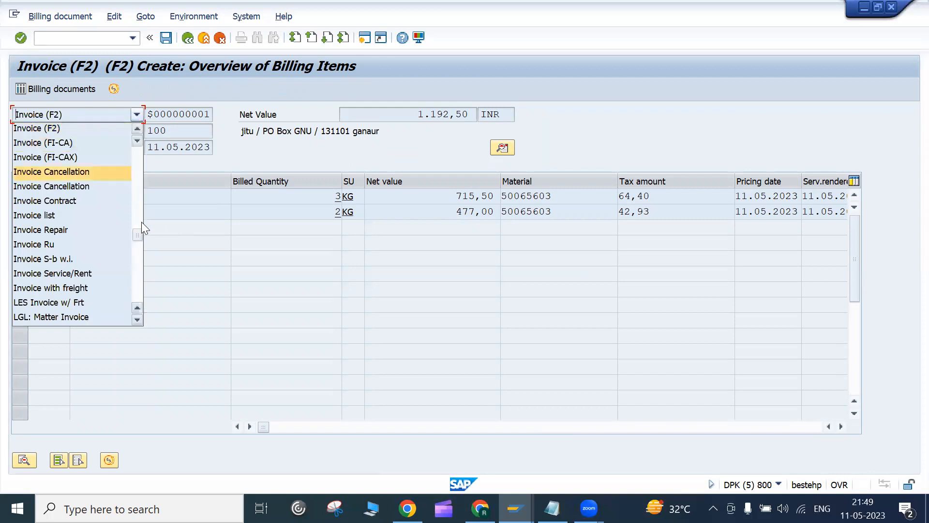
{"action": "left_click_drag", "start_coordinate": [135, 220], "coordinate": [134, 152]}
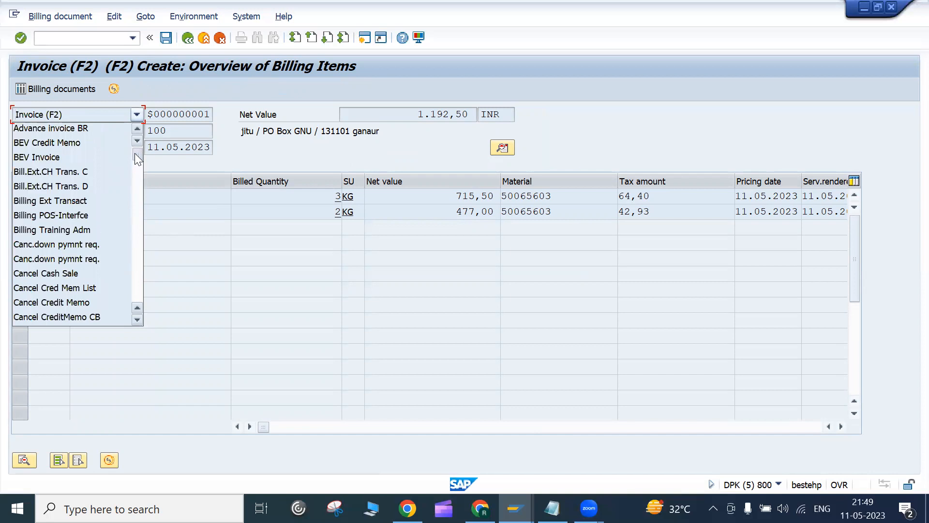
{"action": "left_click", "coordinate": [284, 240]}
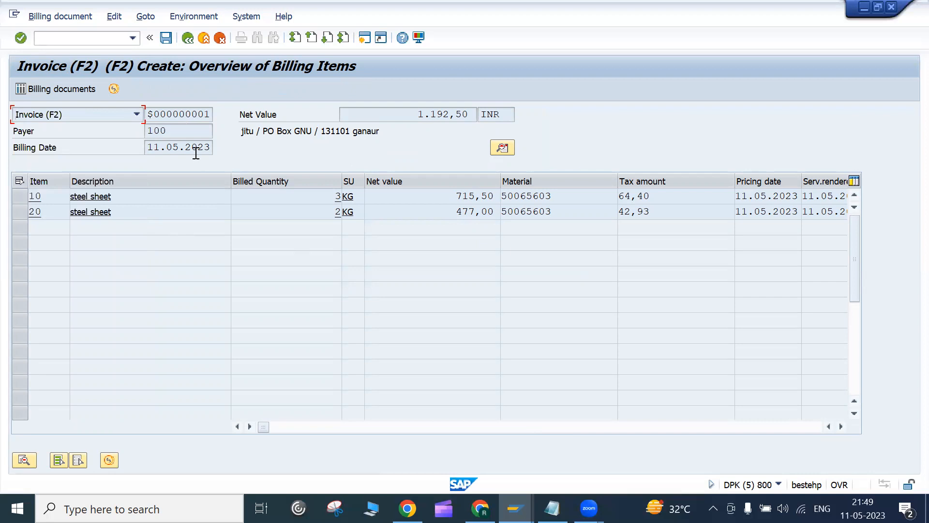
{"action": "left_click_drag", "start_coordinate": [148, 147], "coordinate": [216, 156]}
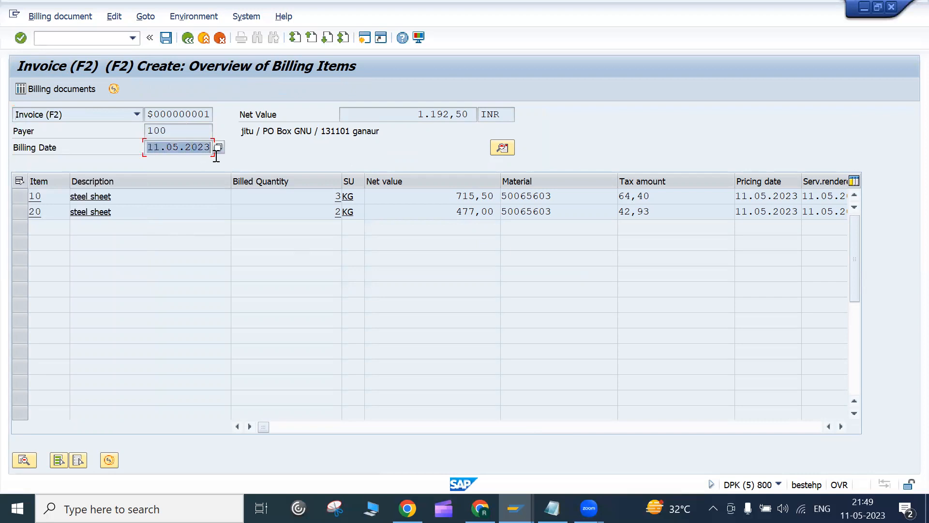
{"action": "left_click", "coordinate": [214, 156]}
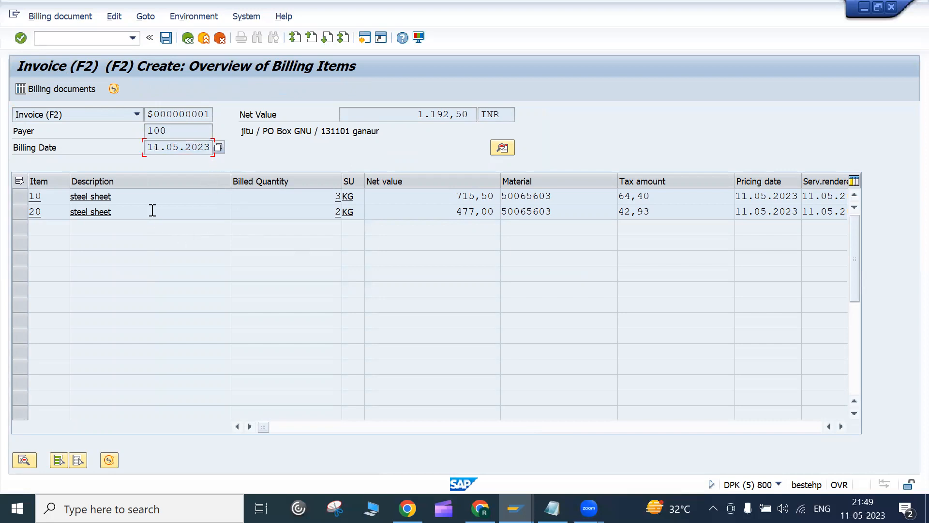
Step: Review items 10 and 20 and the header, then save invoice 90039790
{"action": "double_click", "coordinate": [184, 196]}
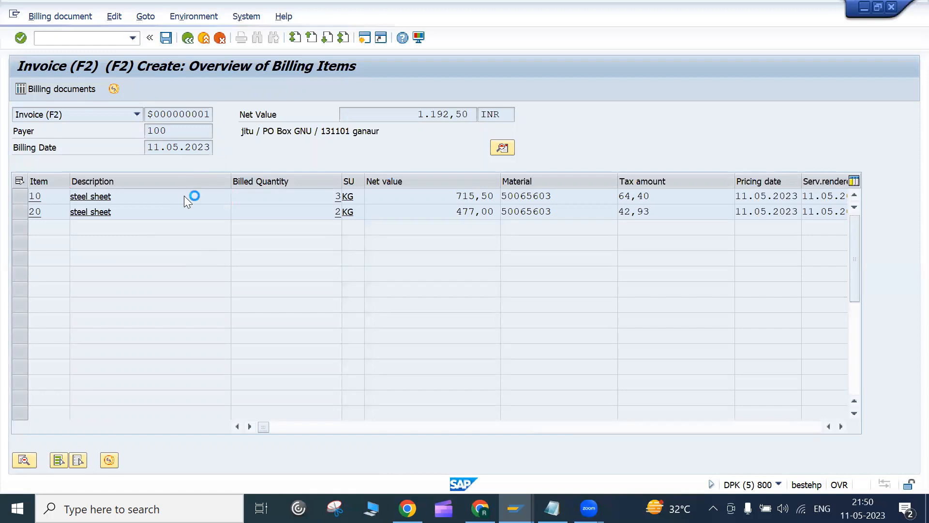
{"action": "left_click", "coordinate": [188, 39]}
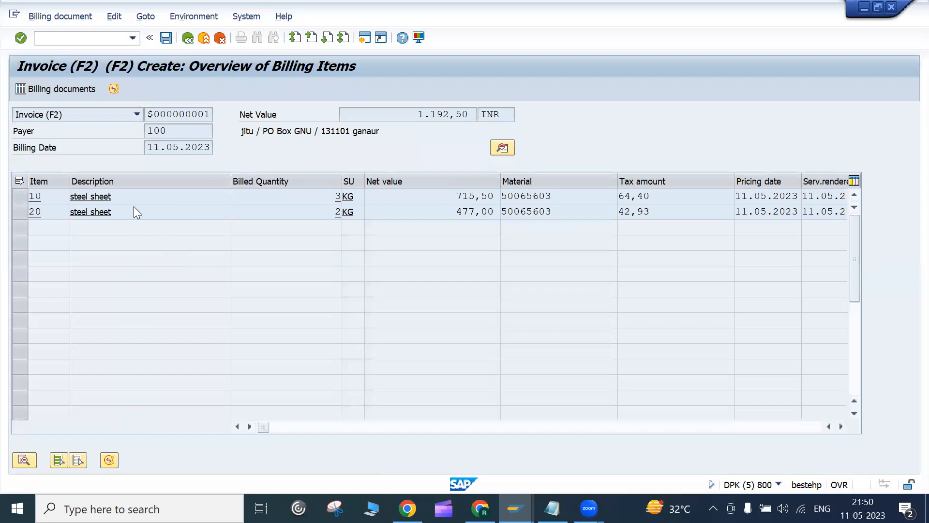
{"action": "double_click", "coordinate": [135, 206]}
{"action": "left_click", "coordinate": [188, 38]}
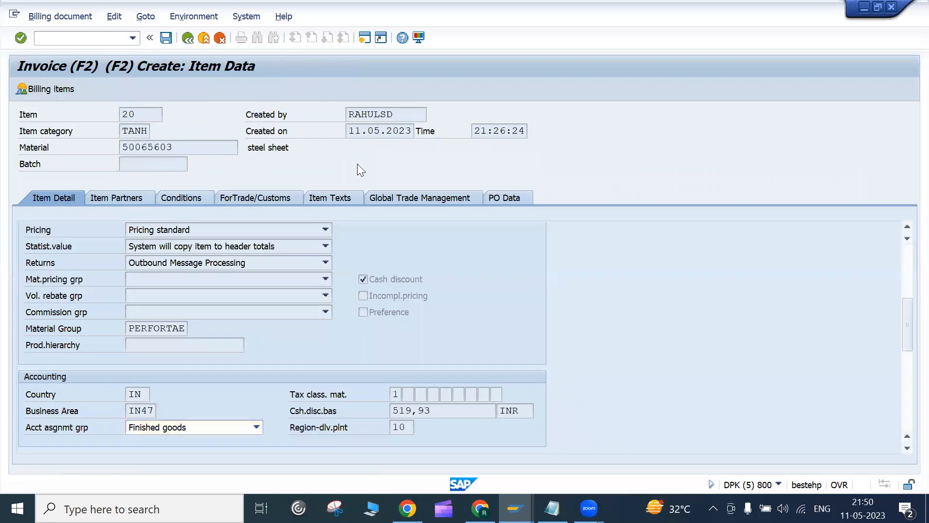
{"action": "left_click", "coordinate": [503, 149]}
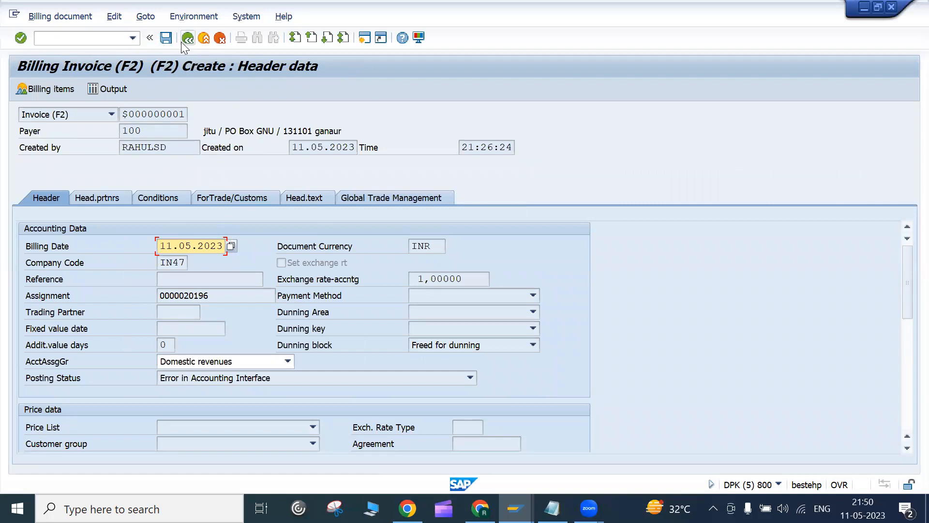
{"action": "left_click", "coordinate": [169, 42]}
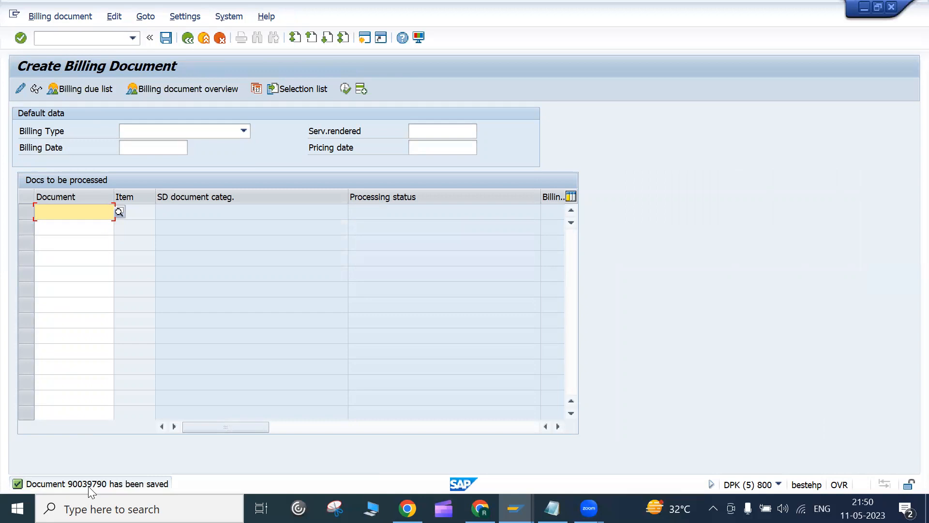
Step: Display invoice 90039790 and check its document flow before returning to the item overview
{"action": "left_click", "coordinate": [58, 17]}
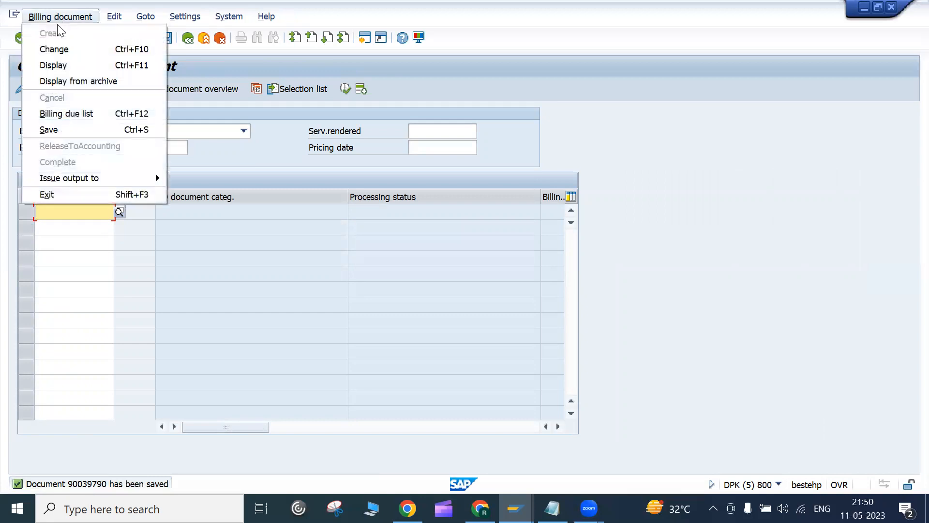
{"action": "left_click", "coordinate": [57, 65]}
{"action": "key", "text": "Return"}
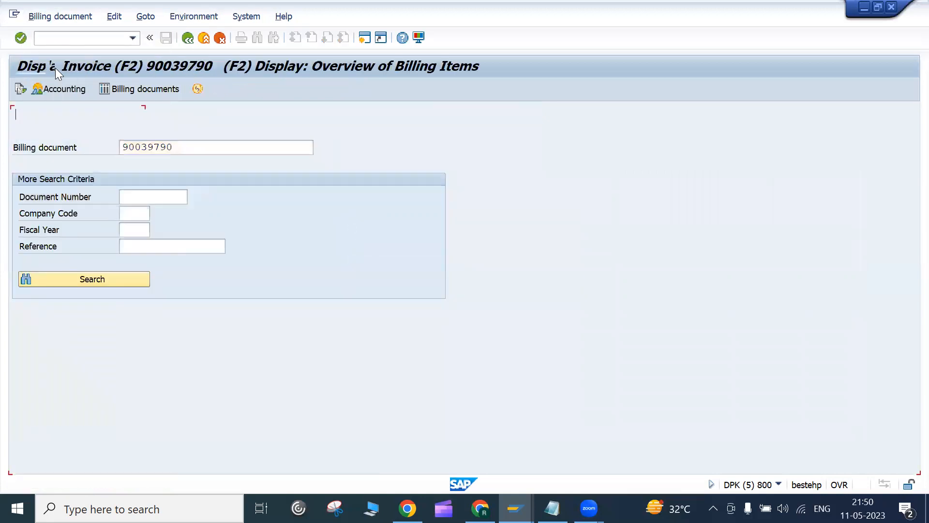
{"action": "left_click", "coordinate": [19, 90]}
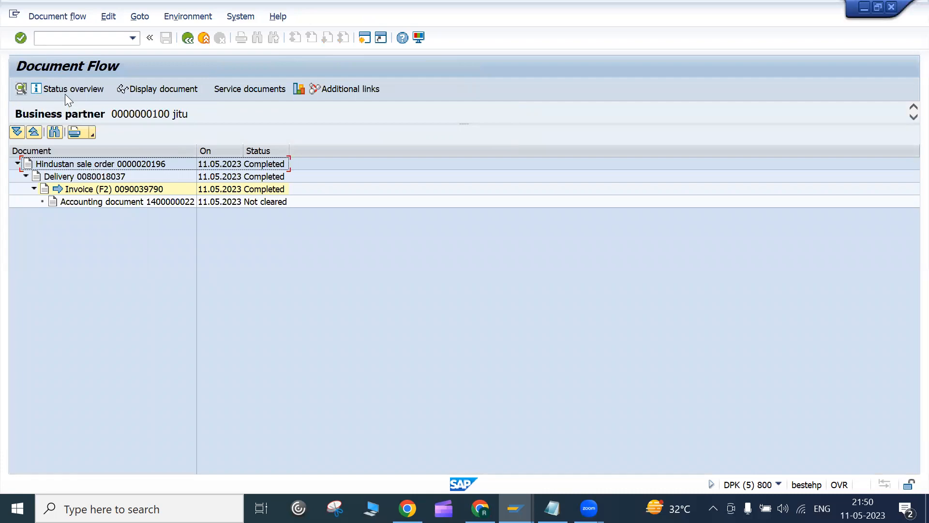
{"action": "left_click", "coordinate": [186, 40]}
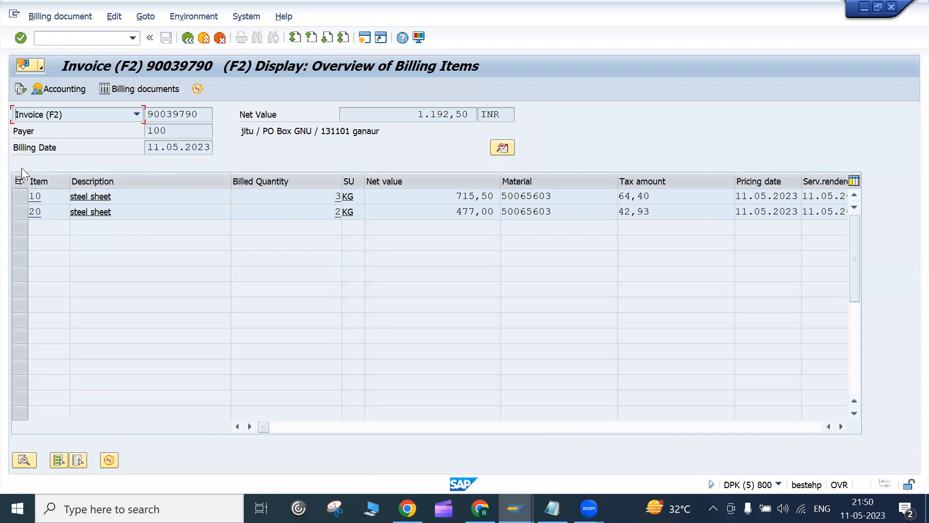
{"action": "left_click", "coordinate": [72, 90]}
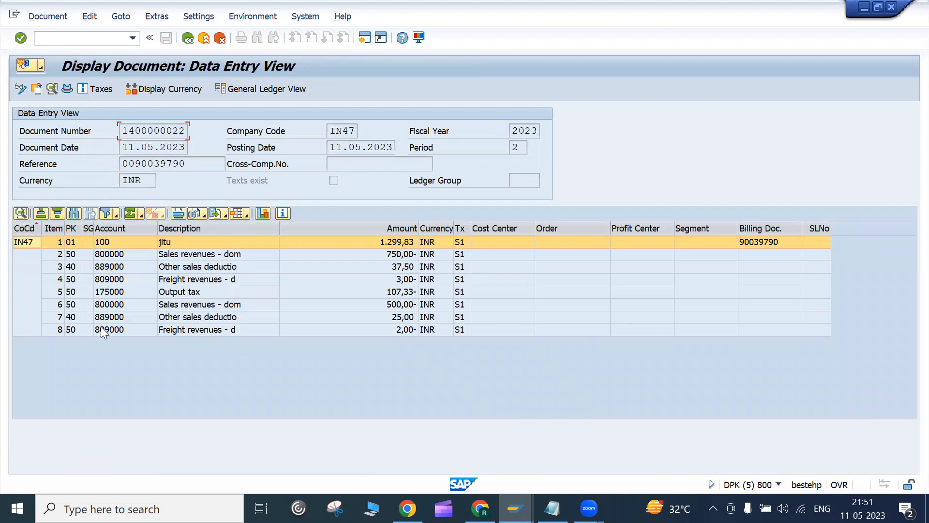
{"action": "left_click", "coordinate": [159, 227]}
{"action": "left_click", "coordinate": [163, 228]}
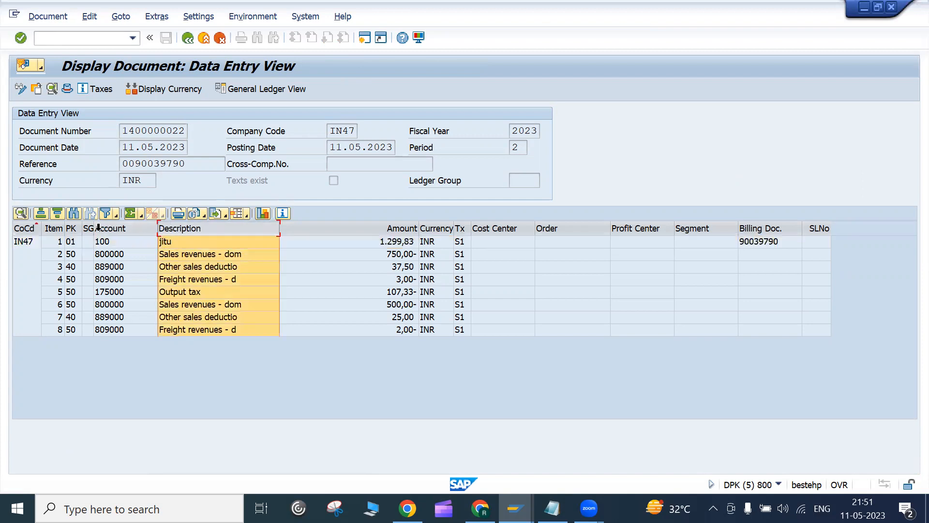
{"action": "left_click_drag", "start_coordinate": [95, 230], "coordinate": [114, 231]}
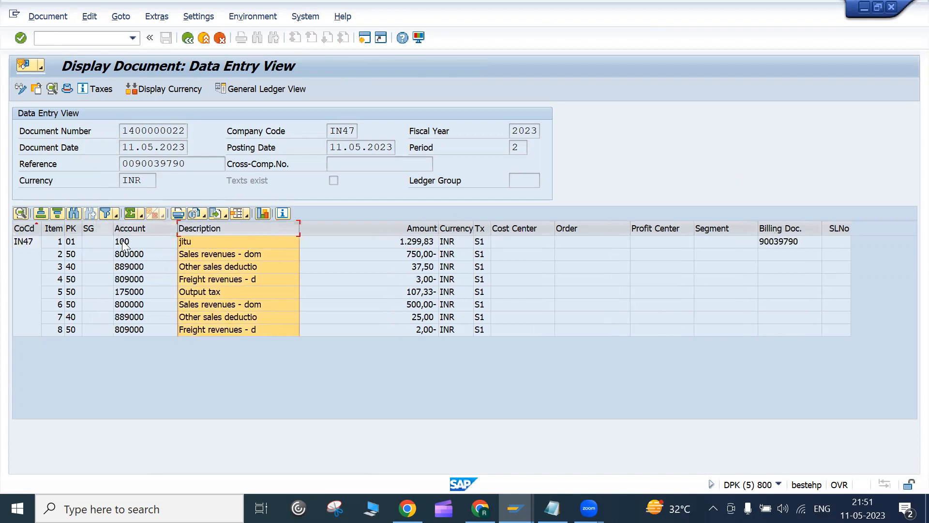
{"action": "left_click", "coordinate": [125, 242]}
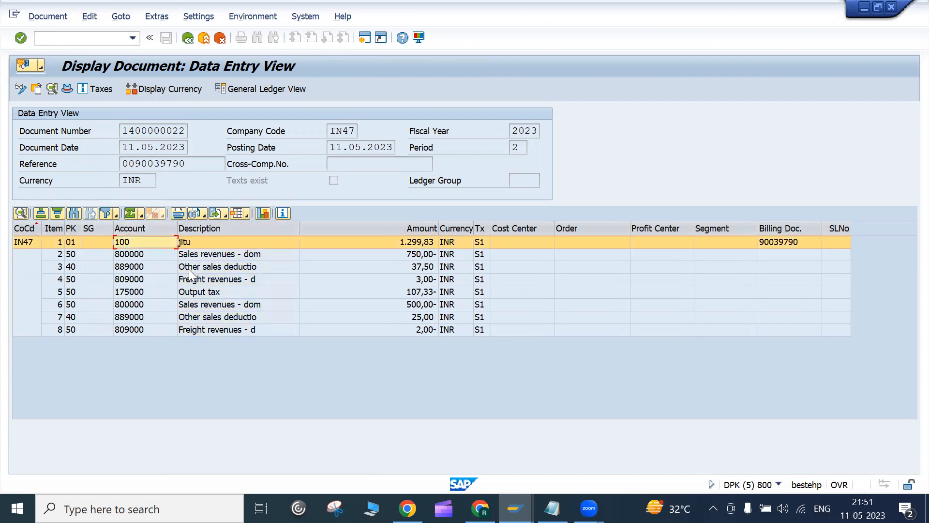
{"action": "left_click_drag", "start_coordinate": [187, 164], "coordinate": [119, 162]}
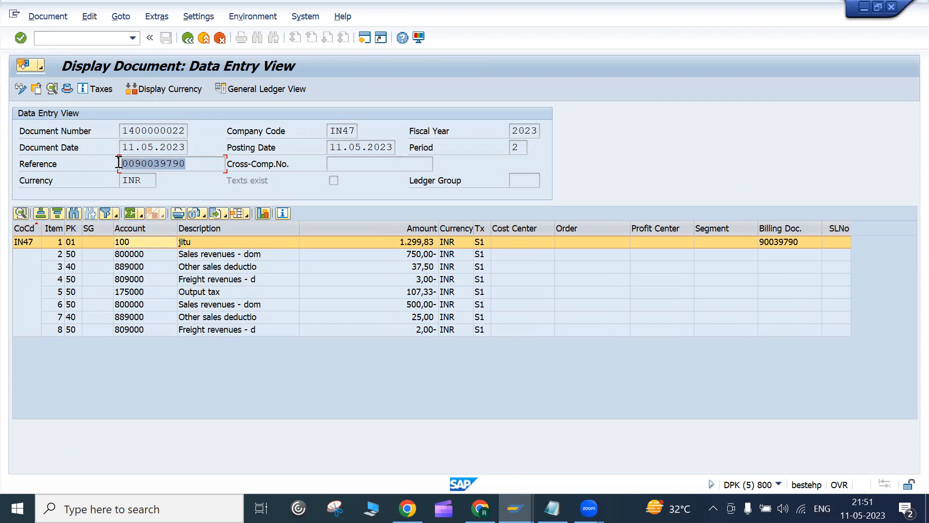
{"action": "left_click", "coordinate": [119, 162]}
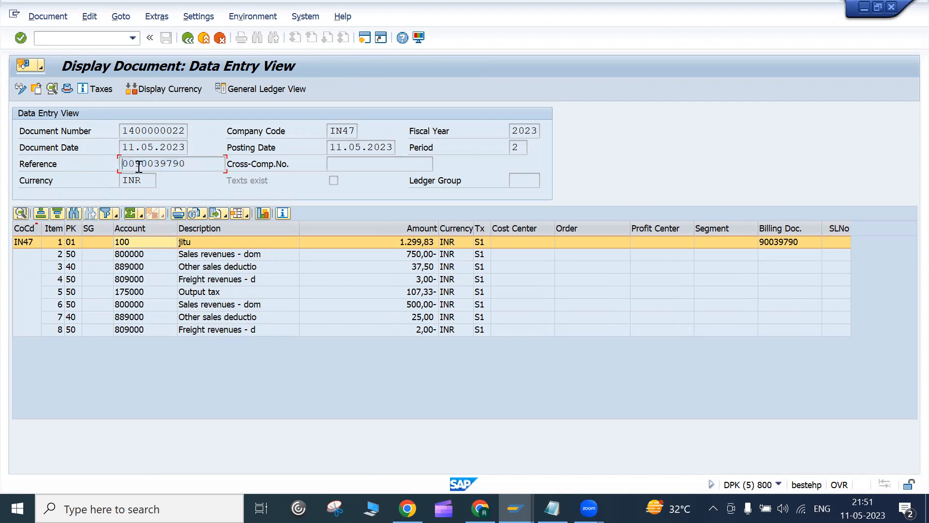
{"action": "left_click_drag", "start_coordinate": [125, 166], "coordinate": [202, 168]}
{"action": "left_click", "coordinate": [202, 168]}
{"action": "left_click_drag", "start_coordinate": [124, 131], "coordinate": [189, 123]}
{"action": "left_click", "coordinate": [188, 125]}
{"action": "left_click_drag", "start_coordinate": [123, 131], "coordinate": [182, 128]}
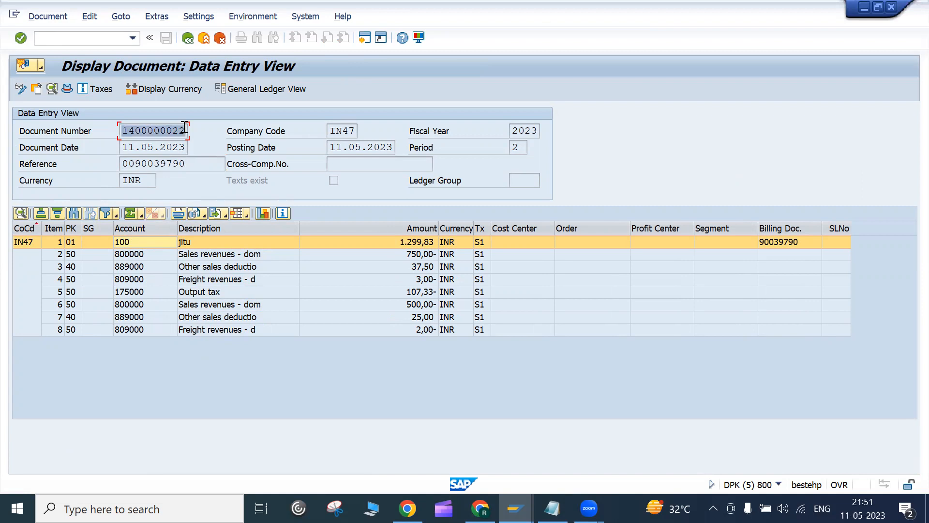
{"action": "left_click", "coordinate": [184, 129]}
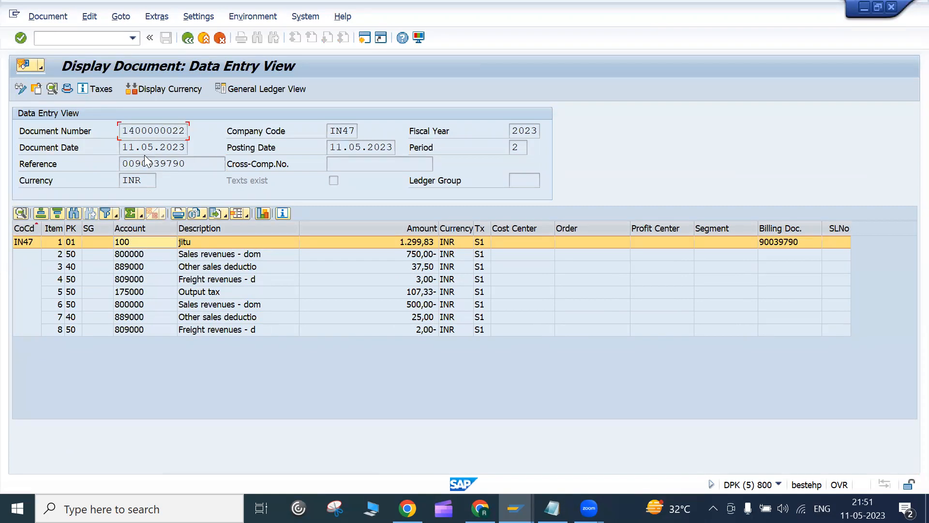
{"action": "left_click_drag", "start_coordinate": [122, 147], "coordinate": [187, 145]}
{"action": "left_click", "coordinate": [186, 145]}
{"action": "left_click", "coordinate": [63, 93]}
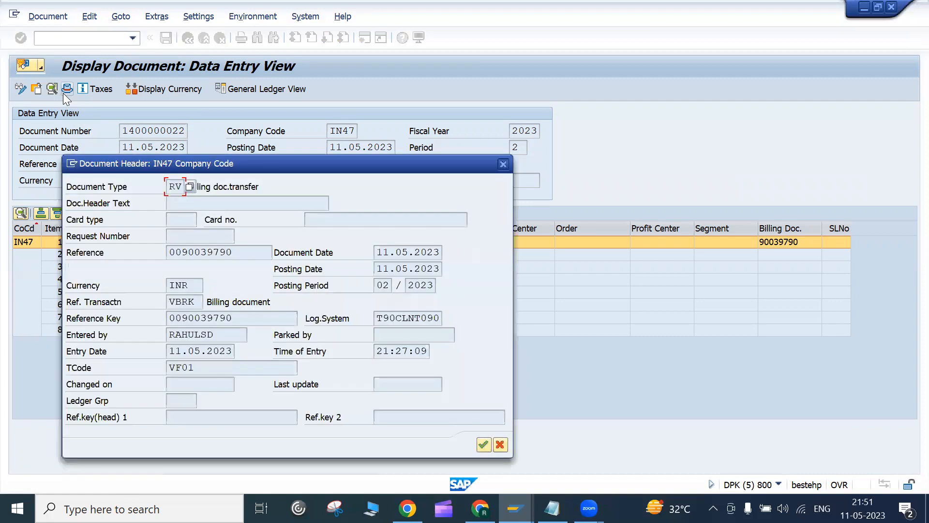
{"action": "left_click", "coordinate": [505, 168]}
Step: Show invoice 90039790's document flow and look over its sale order, delivery and invoice entries
{"action": "left_click", "coordinate": [187, 41]}
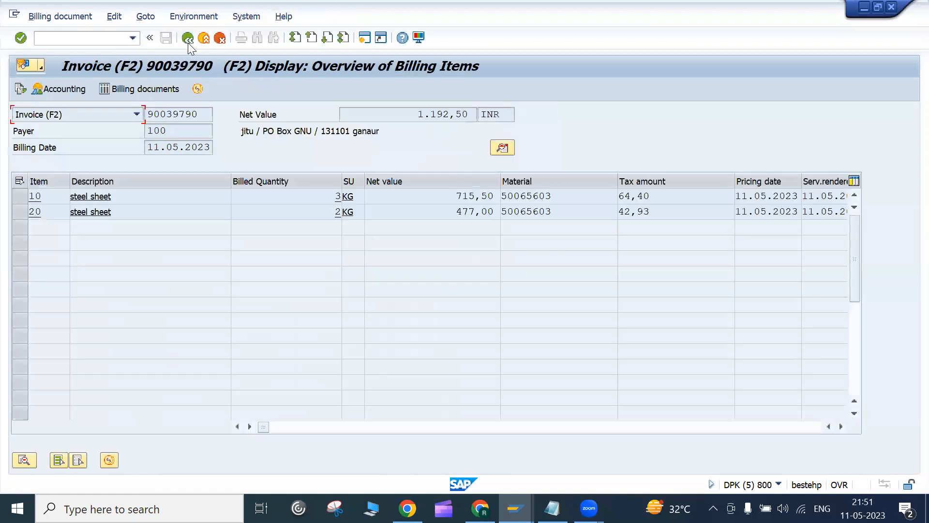
{"action": "left_click", "coordinate": [23, 95]}
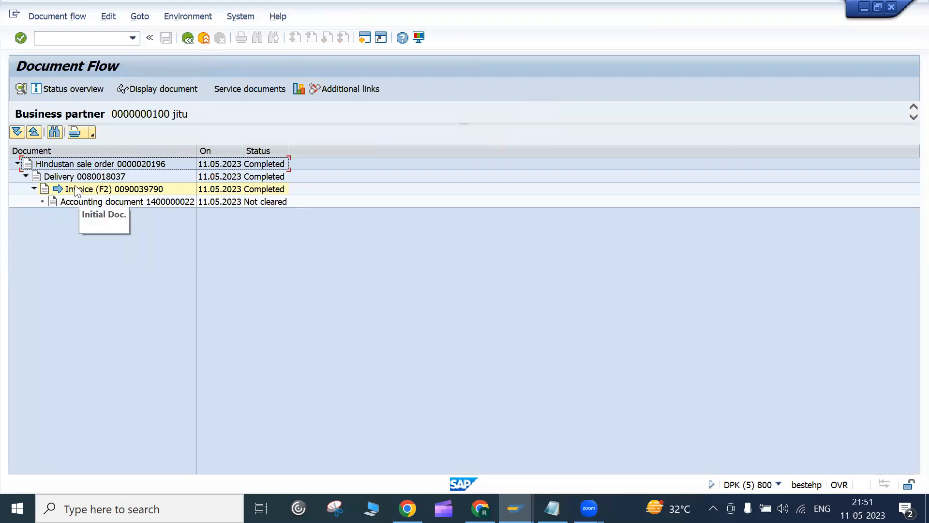
{"action": "left_click", "coordinate": [85, 178]}
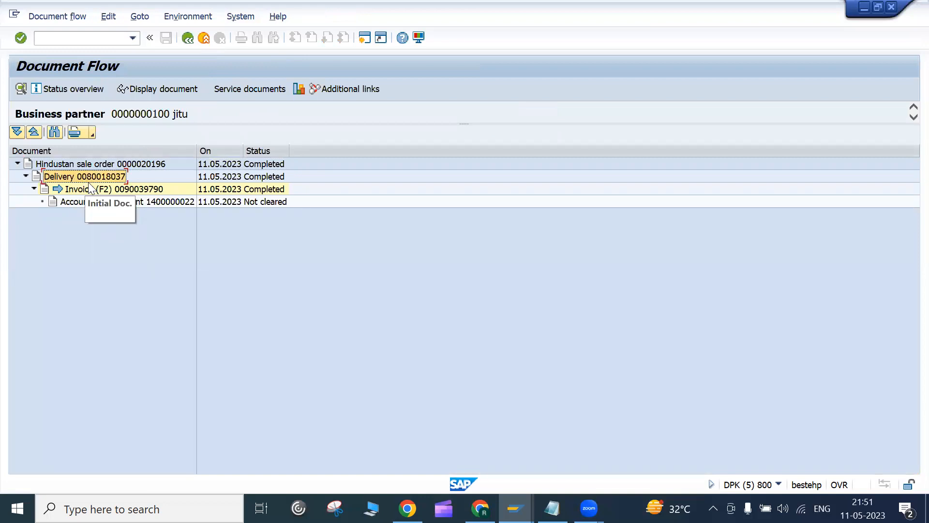
{"action": "left_click", "coordinate": [91, 190]}
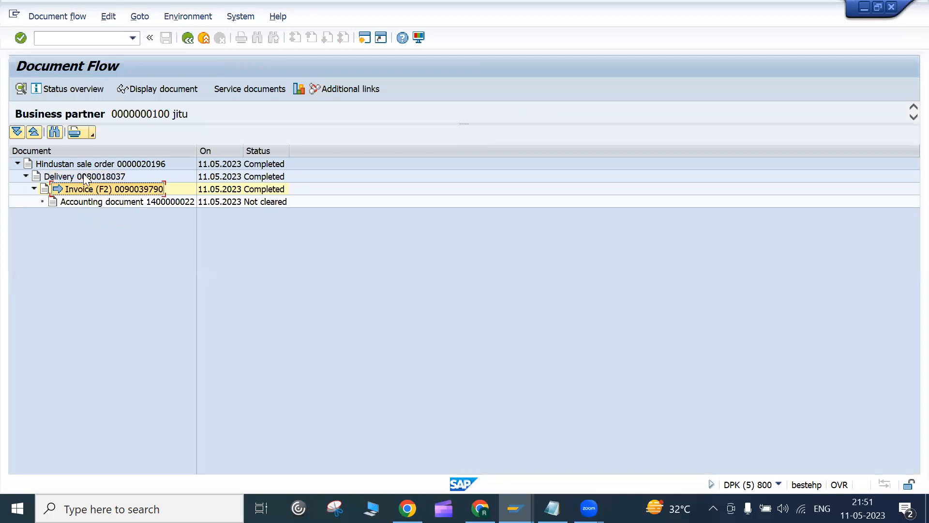
{"action": "left_click", "coordinate": [83, 169]}
{"action": "left_click", "coordinate": [87, 178]}
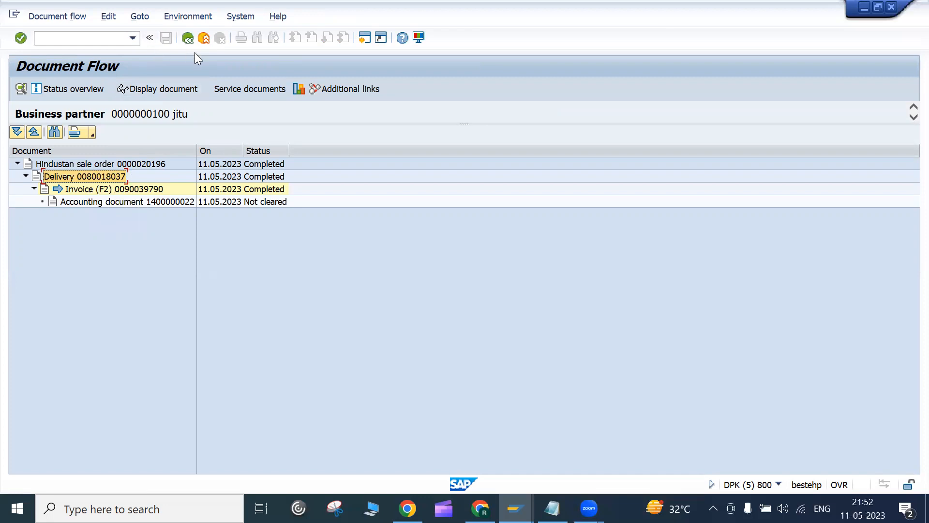
Step: Display the sale order overview, then open delivery 80018037 from the document flow
{"action": "left_click", "coordinate": [122, 163]}
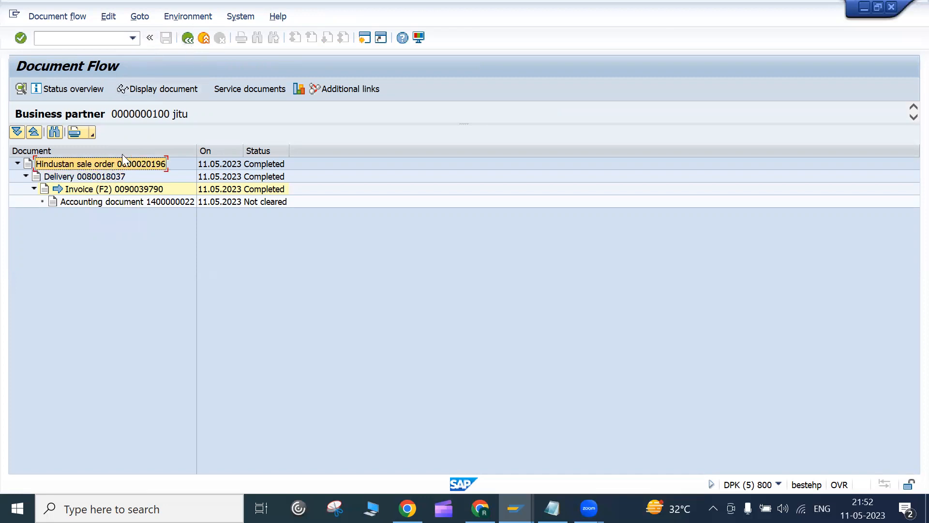
{"action": "left_click", "coordinate": [134, 88]}
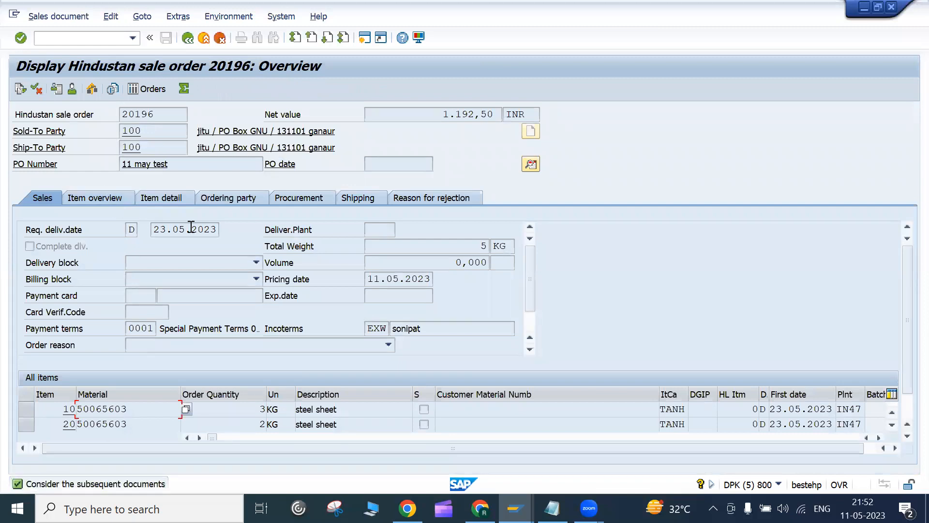
{"action": "left_click", "coordinate": [188, 38]}
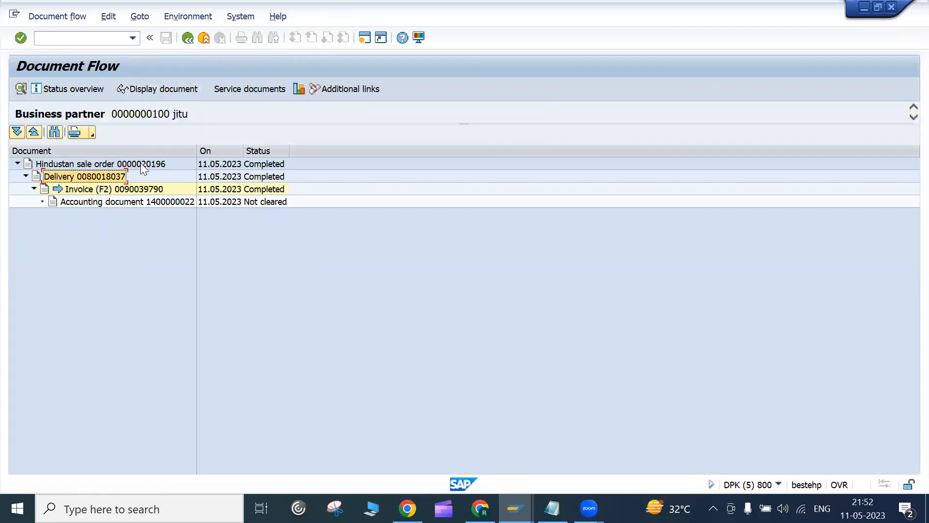
{"action": "left_click", "coordinate": [180, 88]}
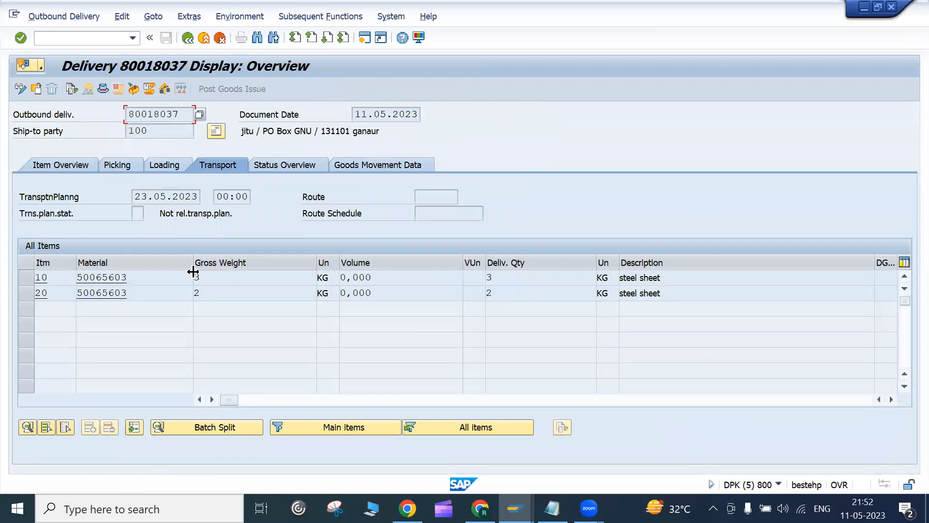
Step: Check delivery 80018037's picking status and invoice 90039790's billing items
{"action": "left_click", "coordinate": [132, 169]}
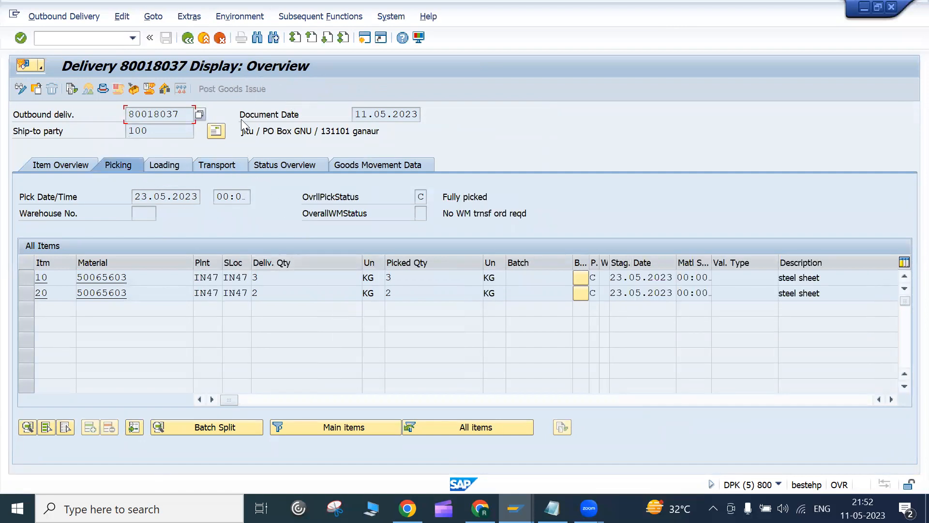
{"action": "left_click", "coordinate": [187, 39]}
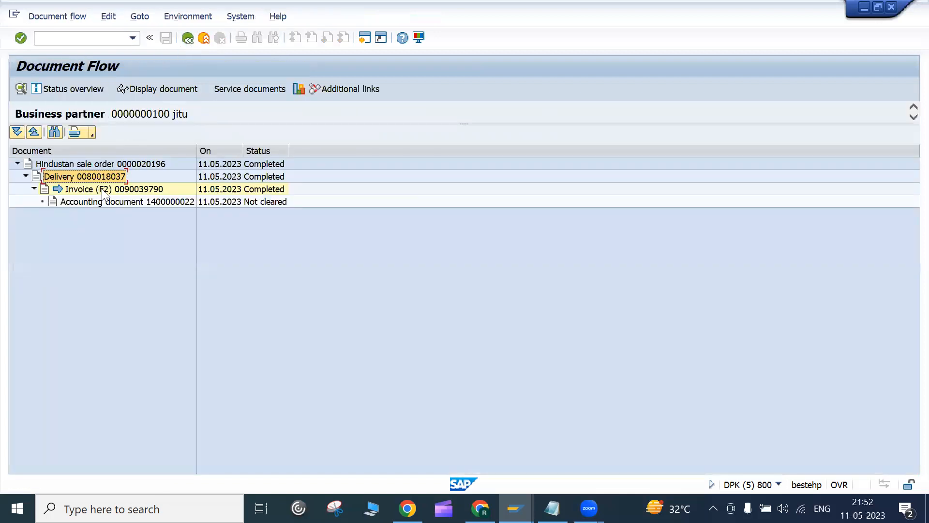
{"action": "left_click", "coordinate": [102, 189]}
{"action": "left_click", "coordinate": [152, 92]}
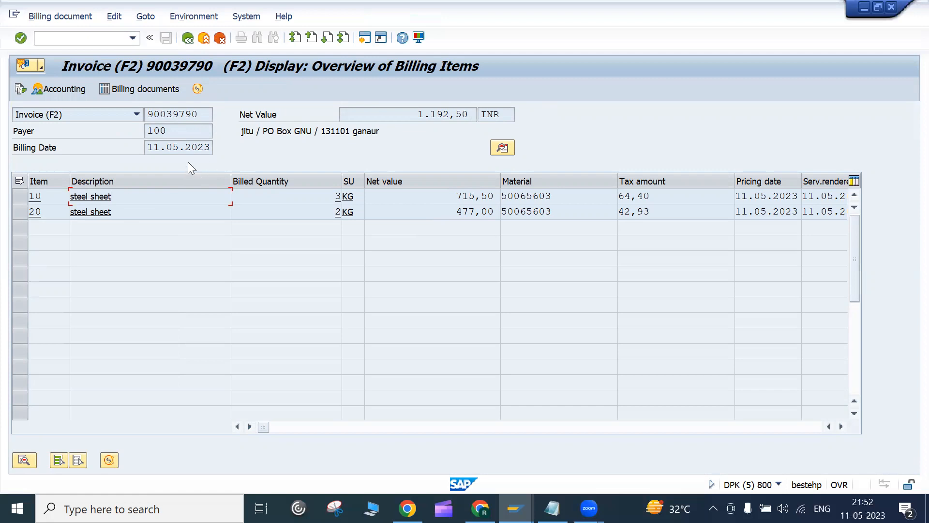
{"action": "left_click", "coordinate": [190, 42]}
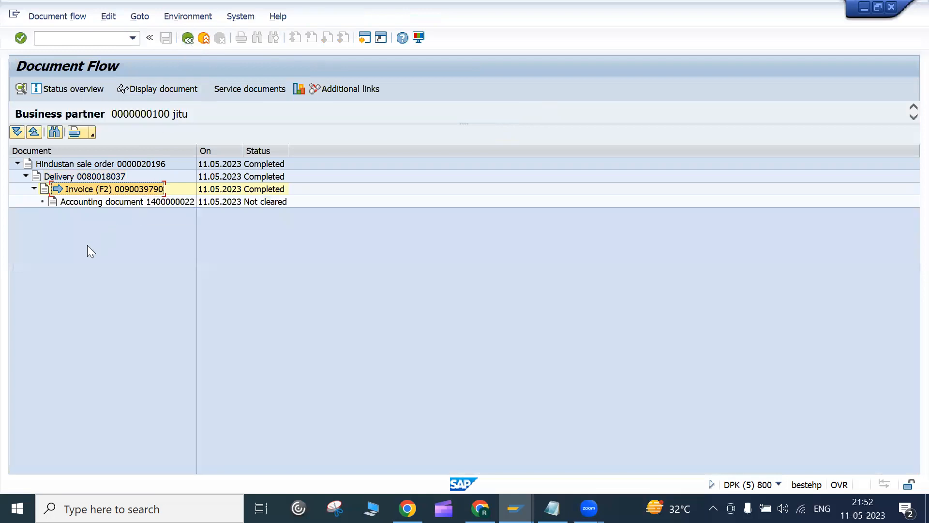
Step: Open the sale order, copy its order number and switch to the Google Meet call
{"action": "left_click", "coordinate": [150, 163]}
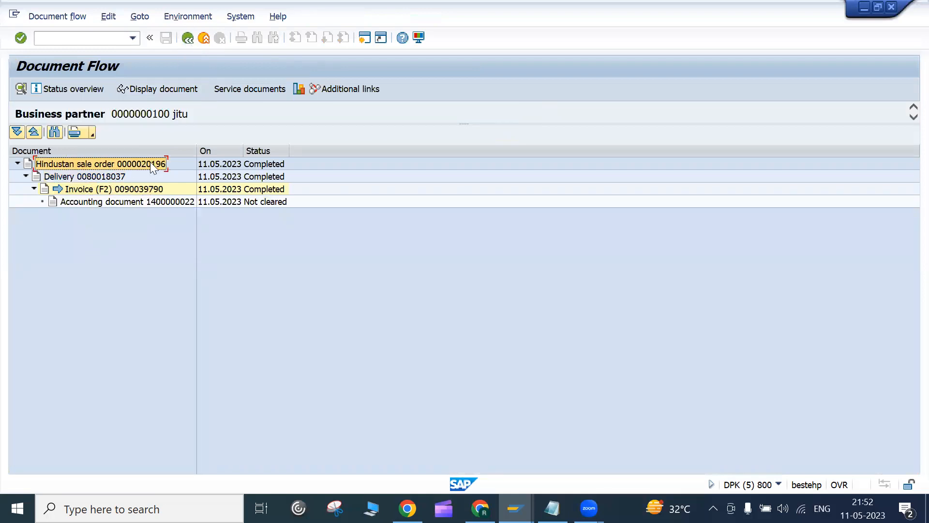
{"action": "left_click", "coordinate": [160, 95]}
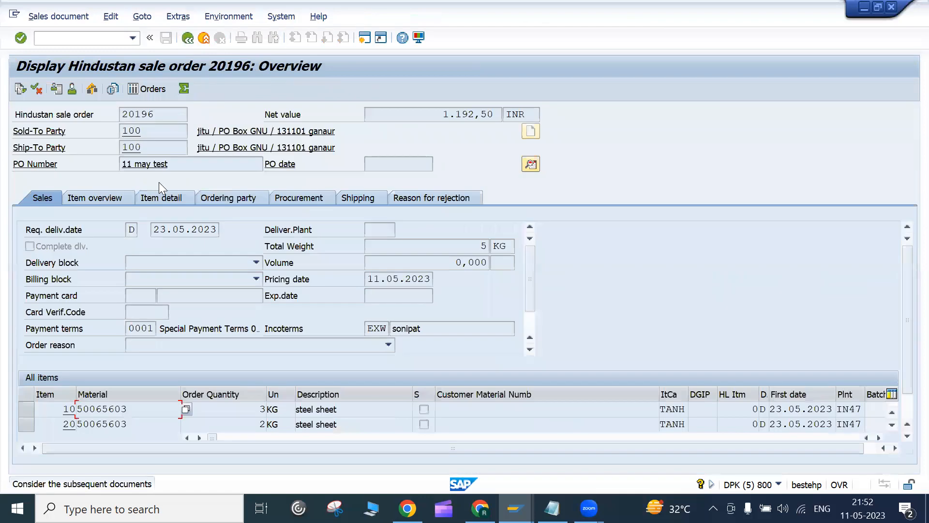
{"action": "left_click_drag", "start_coordinate": [159, 116], "coordinate": [122, 118]}
{"action": "key", "text": "ctrl+c"}
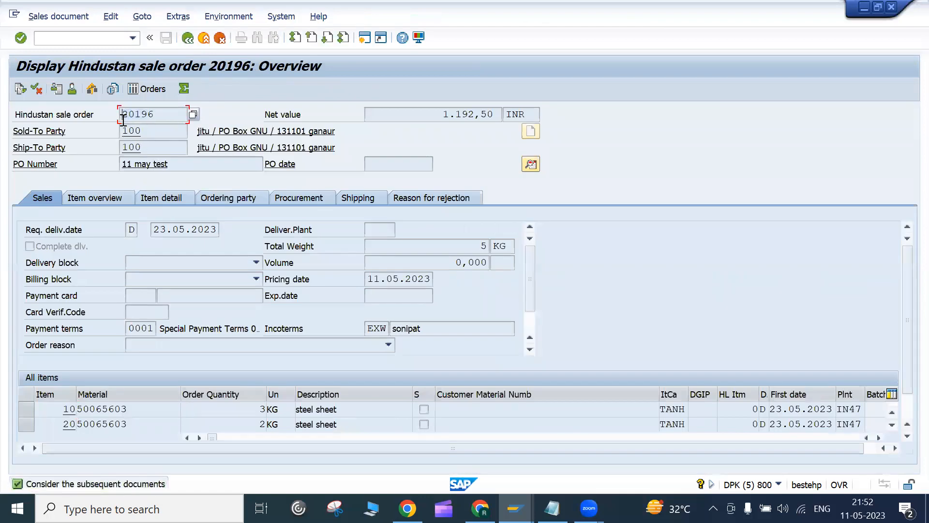
{"action": "left_click", "coordinate": [480, 508]}
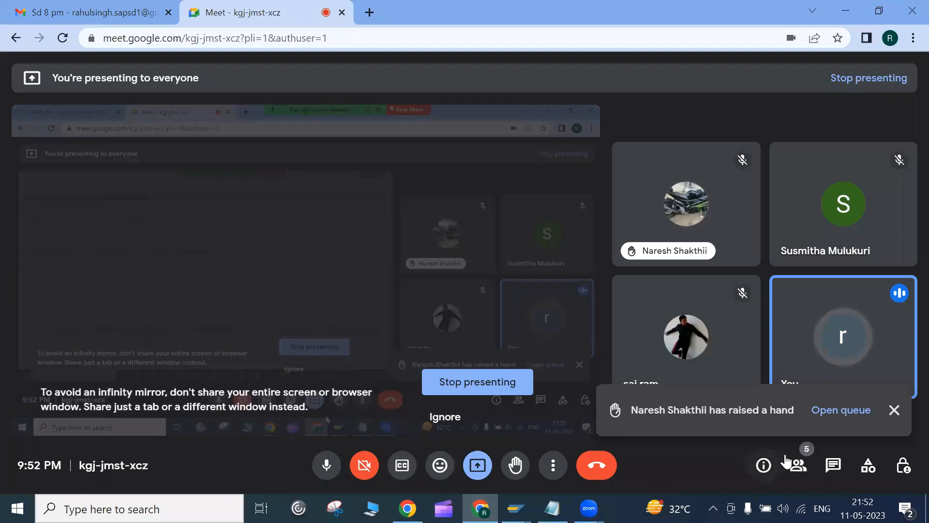
Step: Post the sale order number and 'sales order' in the Meet chat, then close the panel
{"action": "left_click", "coordinate": [833, 466]}
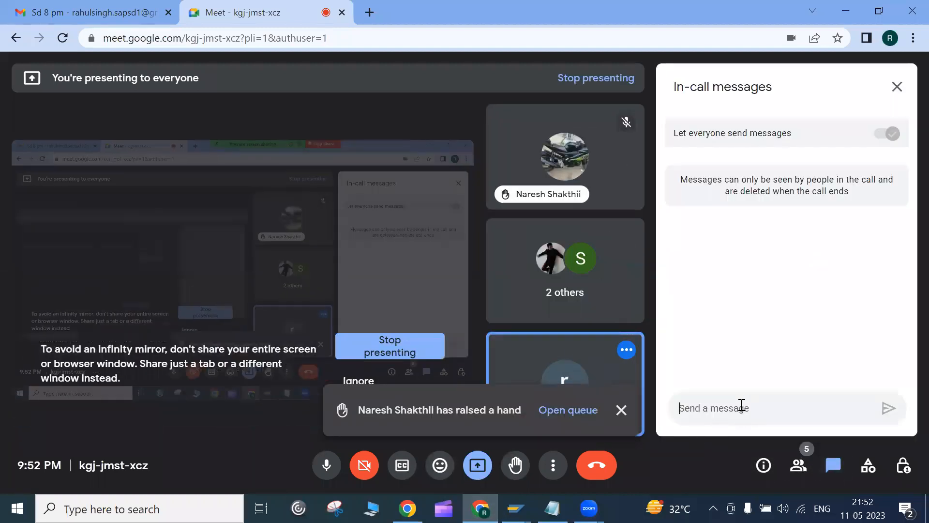
{"action": "left_click", "coordinate": [741, 404]}
{"action": "type", "text": "20196"}
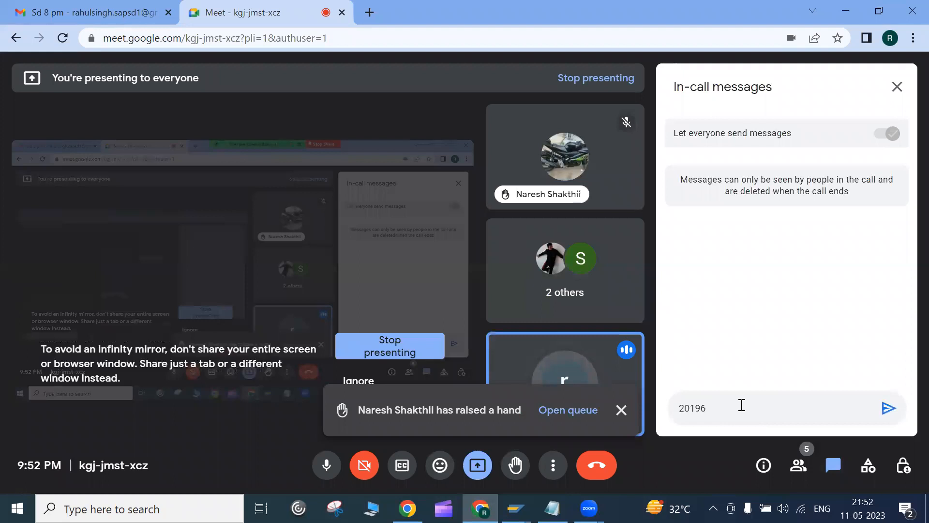
{"action": "key", "text": "Return"}
{"action": "type", "text": "sa"}
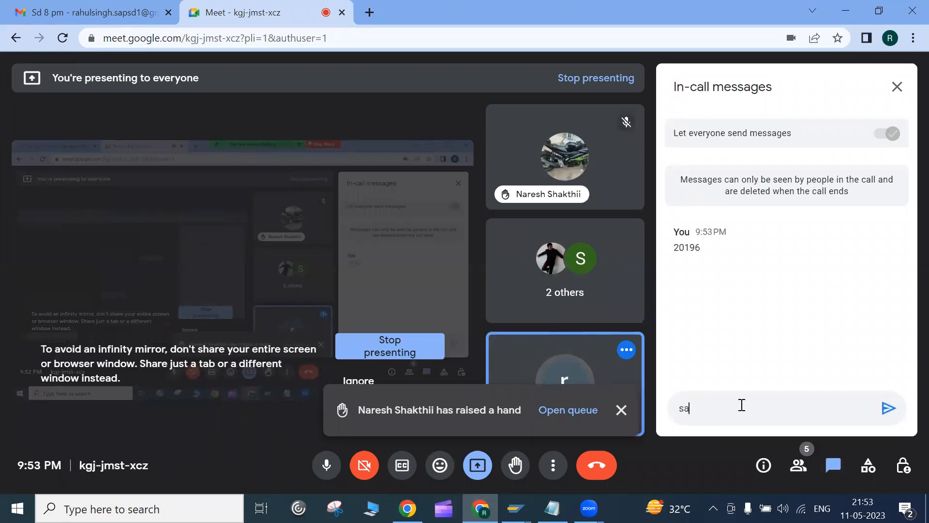
{"action": "type", "text": "les order"}
{"action": "key", "text": "Return"}
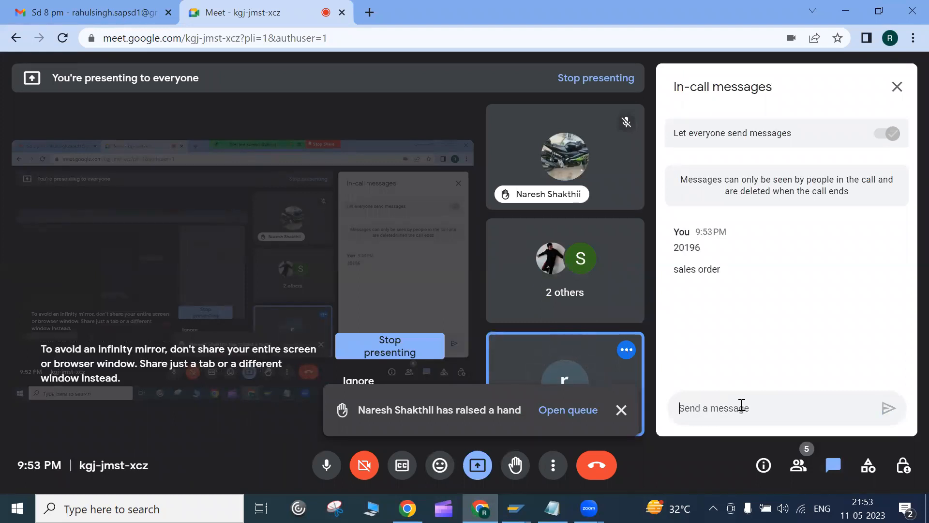
{"action": "left_click", "coordinate": [897, 86]}
Step: Review order 20195's document flow and its delivery and invoice, then return to the initial screen
{"action": "mouse_move", "coordinate": [515, 508]}
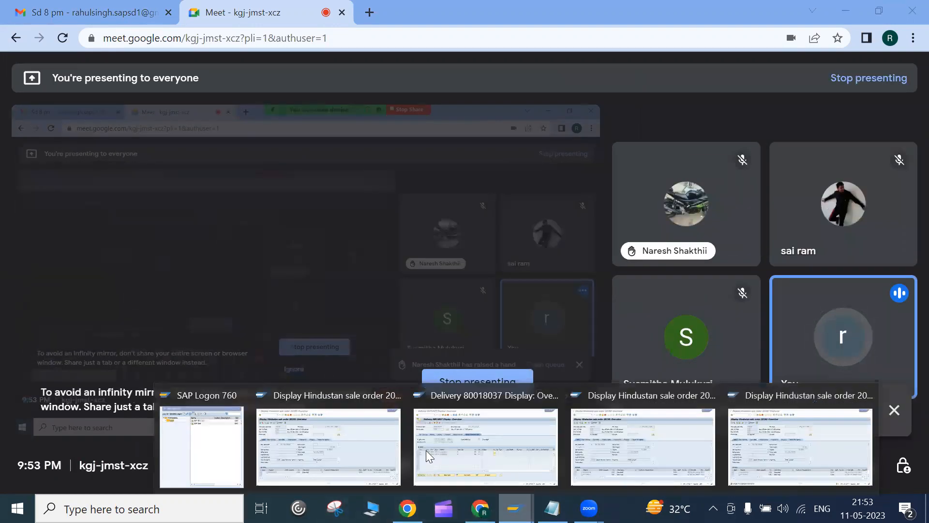
{"action": "left_click", "coordinate": [403, 453]}
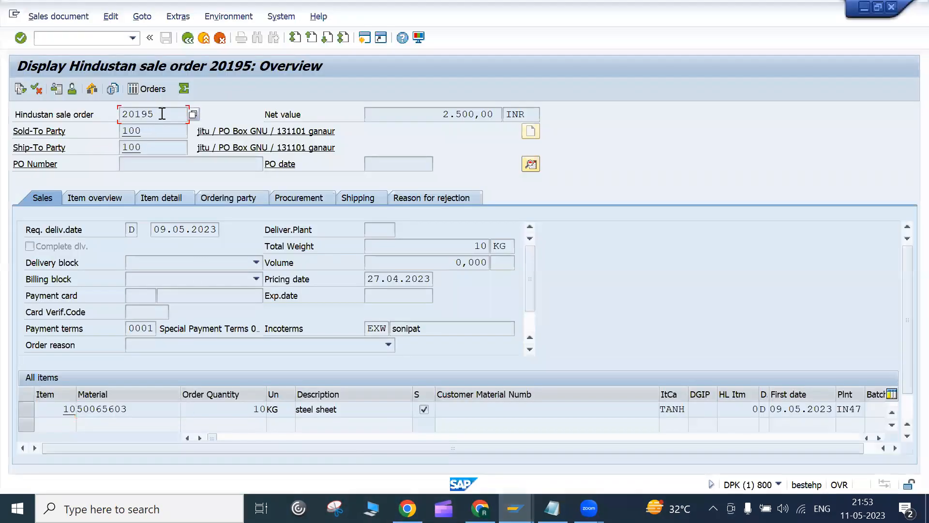
{"action": "left_click", "coordinate": [25, 91]}
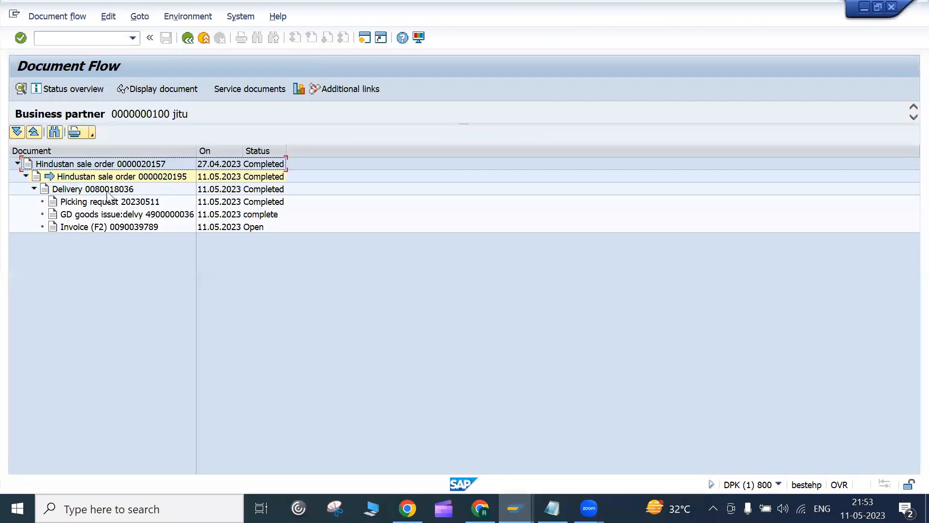
{"action": "left_click", "coordinate": [108, 188]}
{"action": "left_click", "coordinate": [114, 226]}
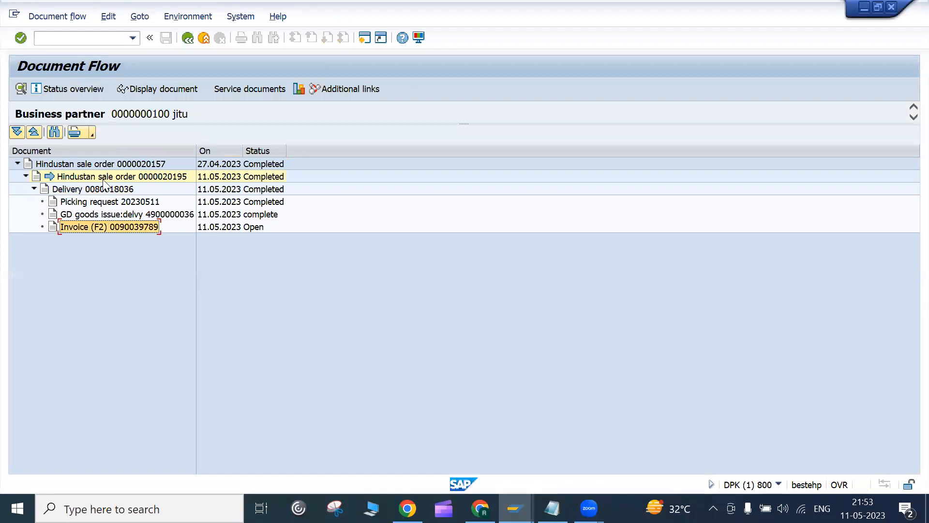
{"action": "left_click", "coordinate": [187, 39]}
{"action": "left_click", "coordinate": [187, 42]}
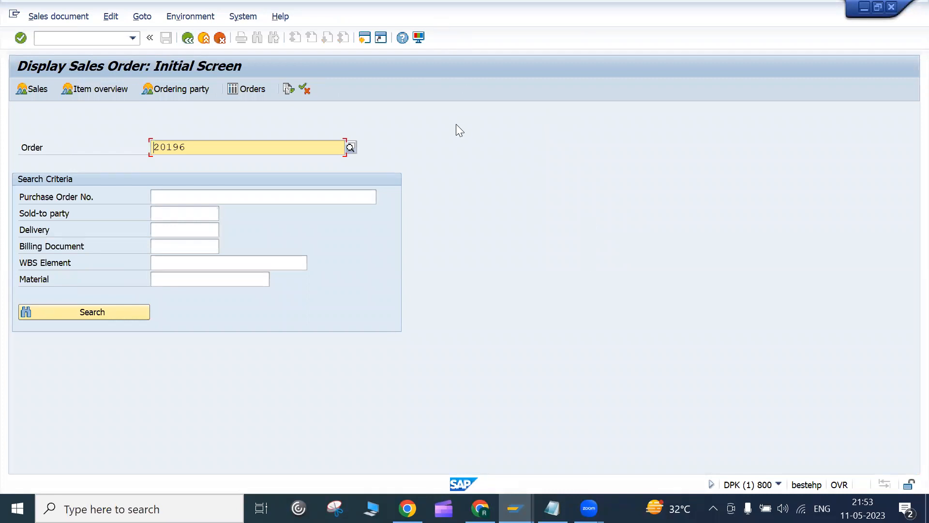
Step: Glance at the Zoom windows and SAP, then bring the Google Meet call to the front
{"action": "left_click", "coordinate": [589, 508]}
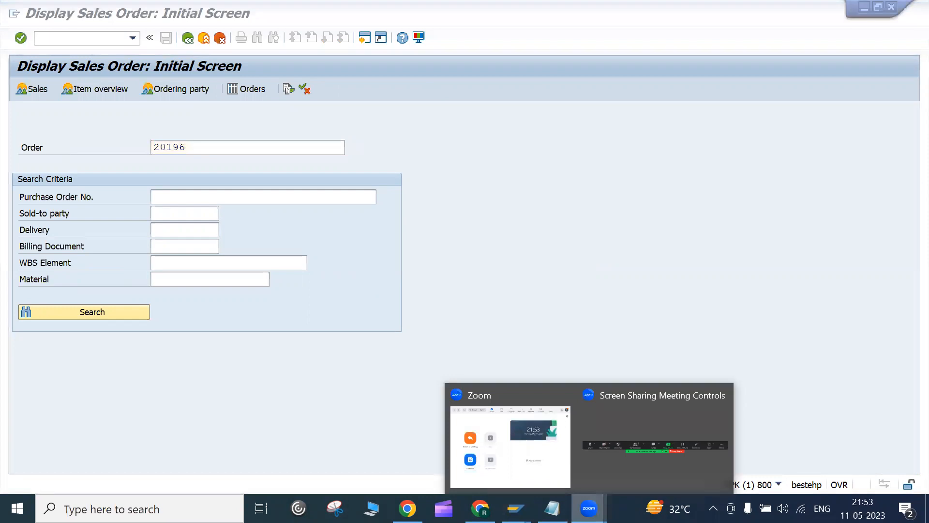
{"action": "left_click", "coordinate": [351, 244]}
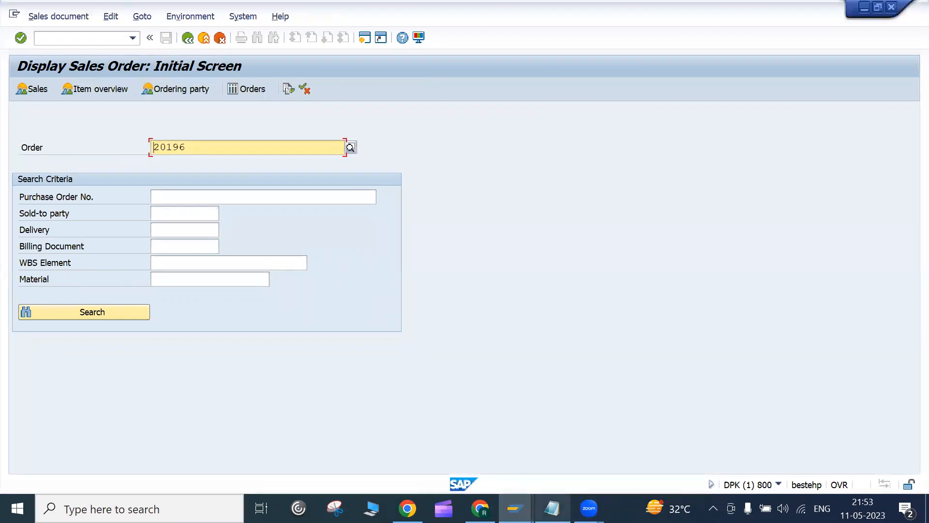
{"action": "left_click", "coordinate": [480, 508]}
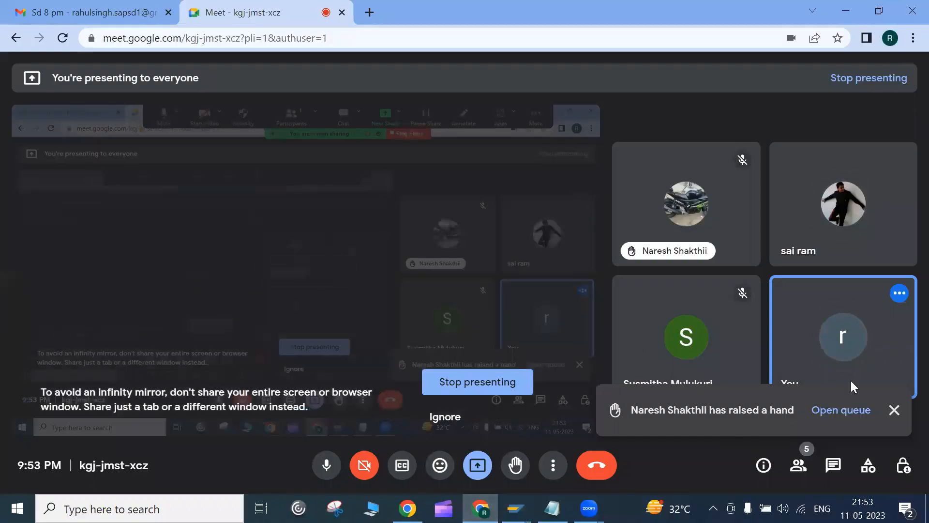
Step: Dismiss the raised-hand notification and bring SAP's Display Sales Order initial screen back
{"action": "left_click", "coordinate": [894, 411]}
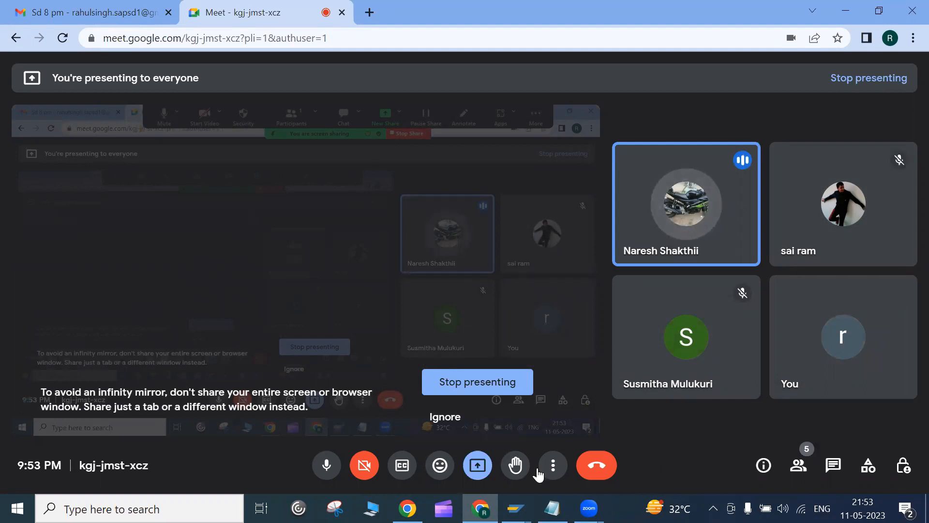
{"action": "mouse_move", "coordinate": [518, 498]}
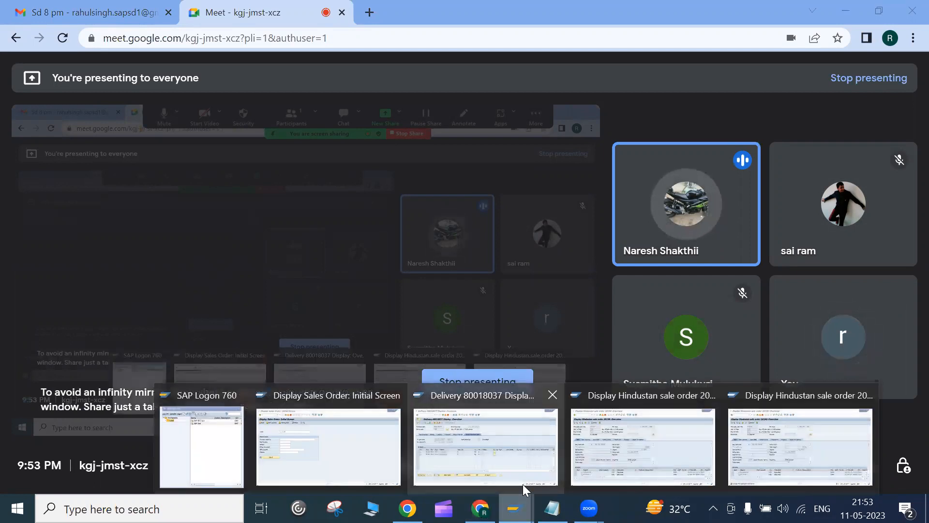
{"action": "left_click", "coordinate": [292, 414]}
Step: Display order 20196's overview and check its header partners, including the Ship-to party
{"action": "left_click", "coordinate": [16, 79]}
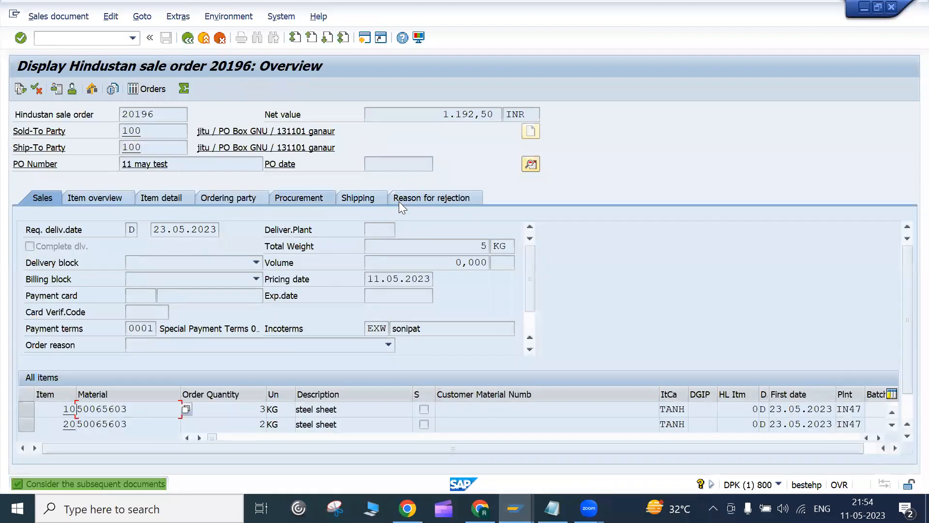
{"action": "left_click", "coordinate": [531, 165]}
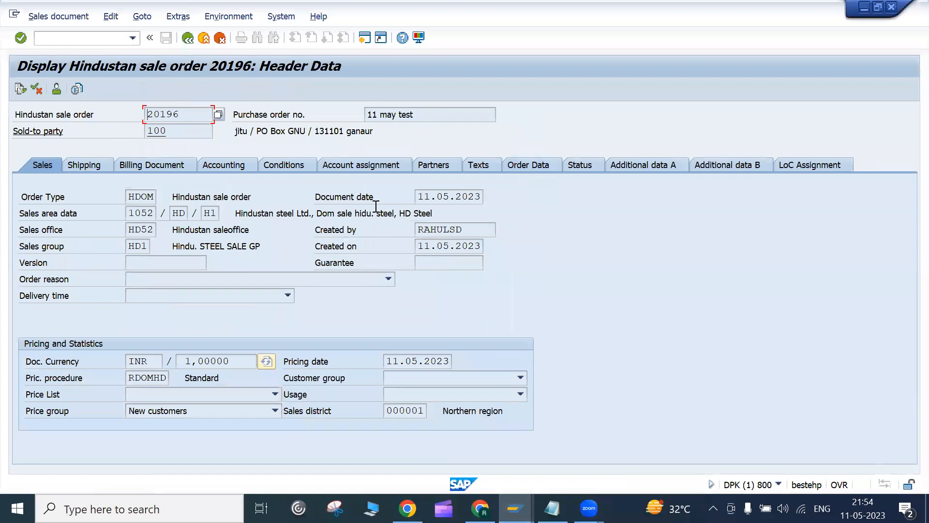
{"action": "left_click", "coordinate": [428, 166]}
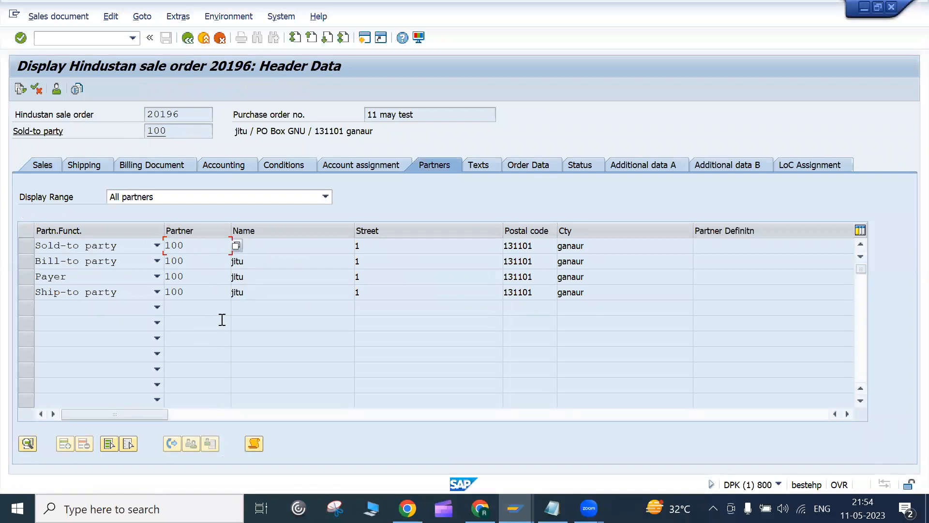
{"action": "left_click", "coordinate": [271, 293]}
{"action": "left_click", "coordinate": [186, 39]}
Step: Check item 10's partners, then open the order's document flow and select the delivery
{"action": "double_click", "coordinate": [144, 410]}
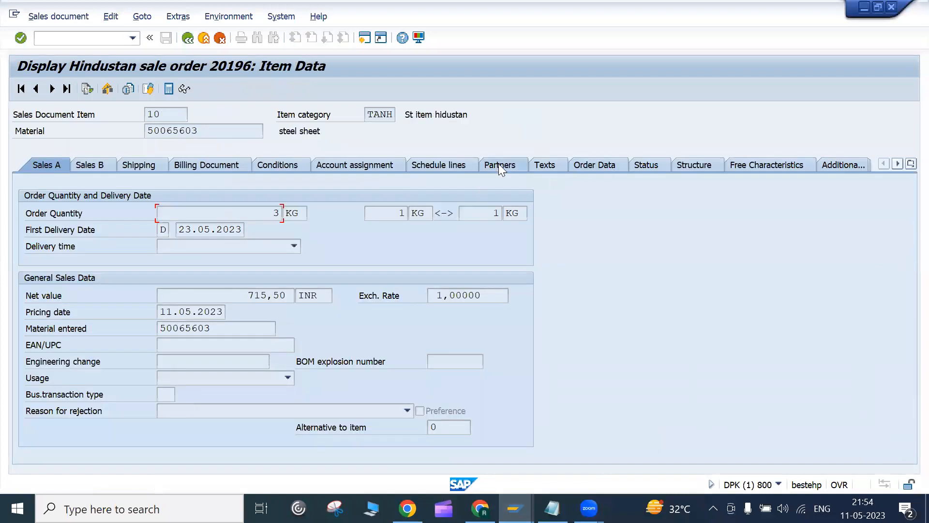
{"action": "left_click", "coordinate": [501, 169]}
{"action": "left_click", "coordinate": [187, 40]}
{"action": "left_click", "coordinate": [16, 93]}
{"action": "left_click", "coordinate": [102, 186]}
Step: Display delivery 80018037 and check its header partner list
{"action": "left_click", "coordinate": [148, 91]}
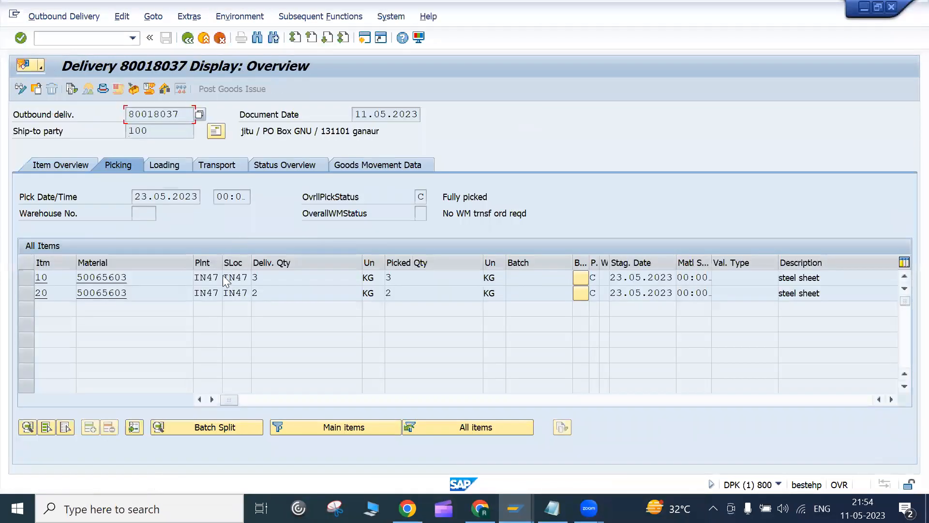
{"action": "left_click", "coordinate": [106, 92]}
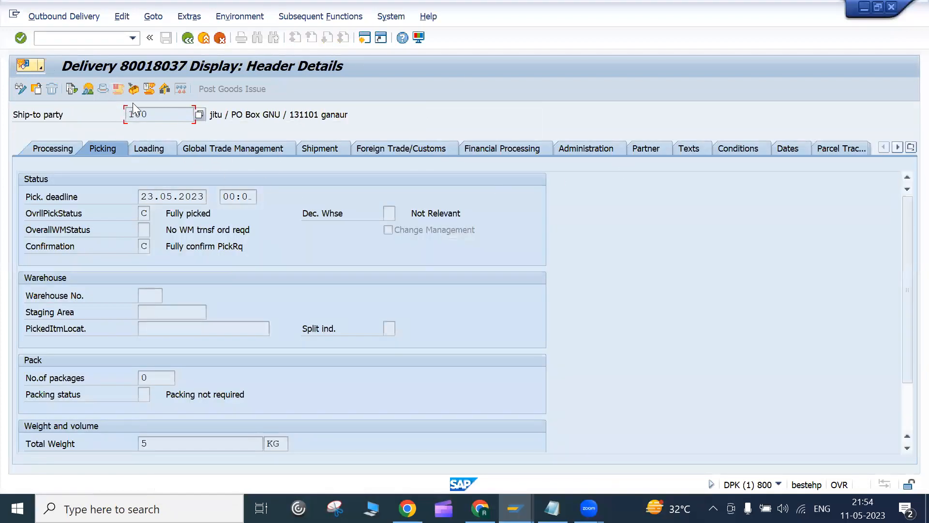
{"action": "left_click", "coordinate": [650, 147]}
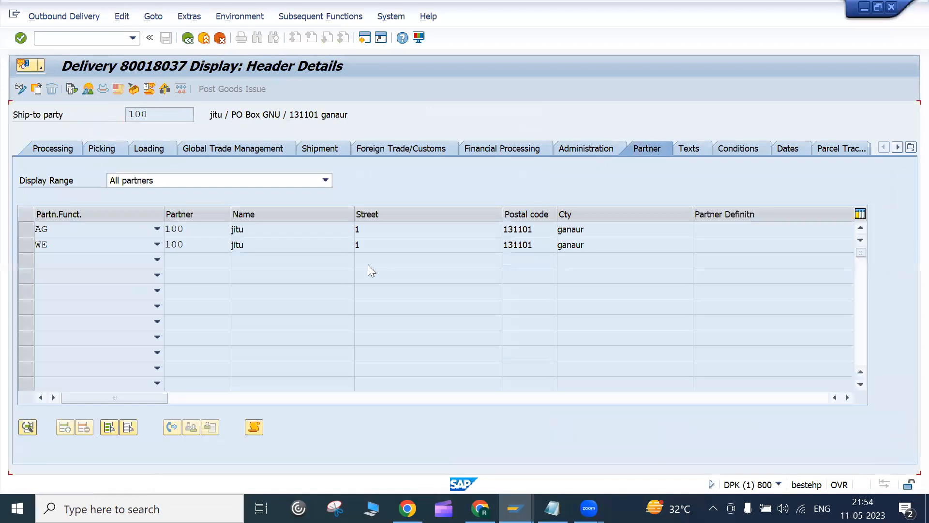
{"action": "left_click", "coordinate": [189, 41]}
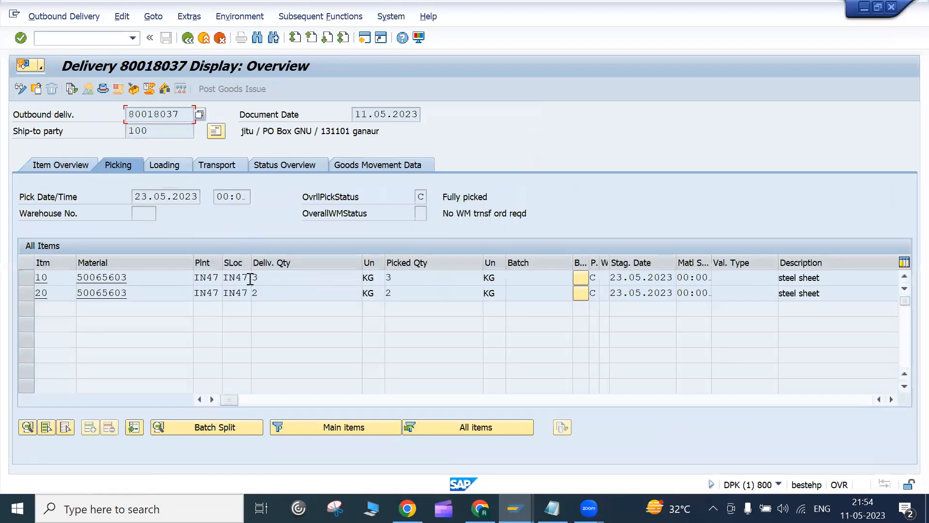
Step: Inspect delivery item 10's detail sections, then go back and open order 20196 for change
{"action": "double_click", "coordinate": [275, 281]}
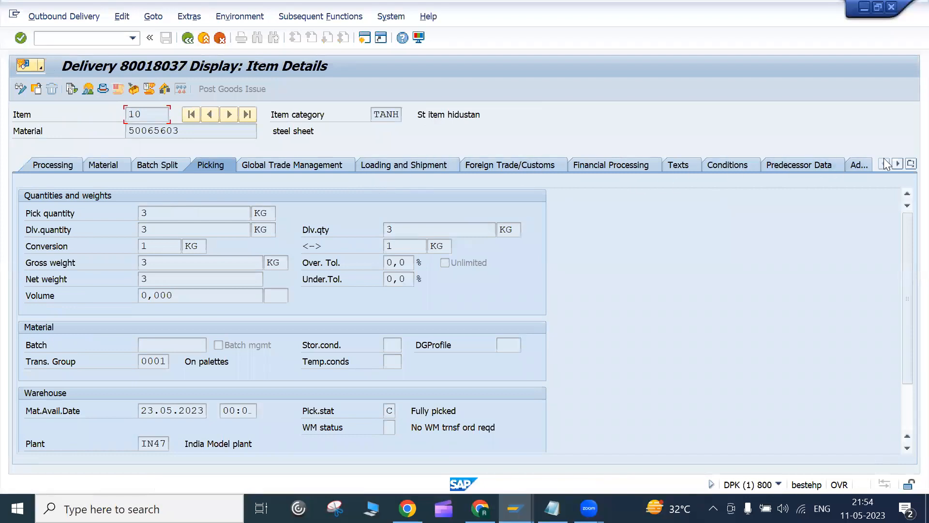
{"action": "left_click", "coordinate": [907, 165]}
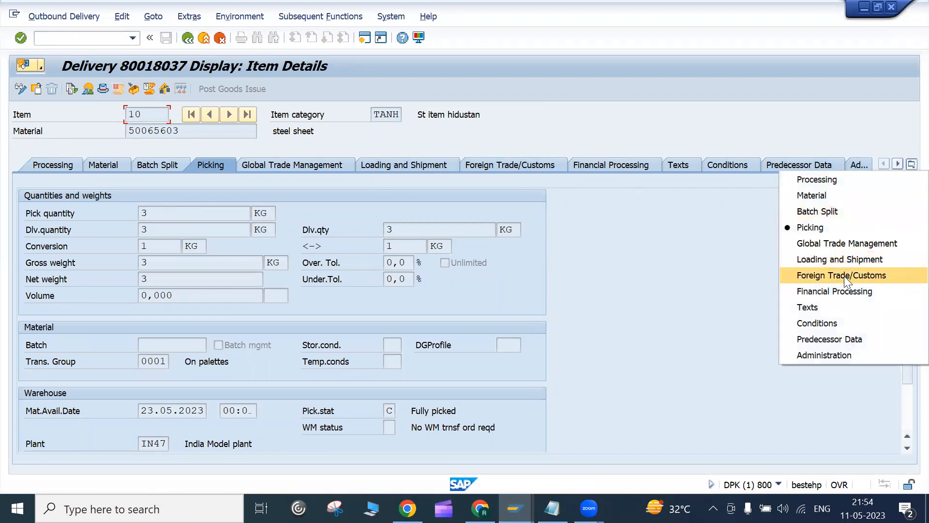
{"action": "left_click", "coordinate": [681, 267]}
{"action": "left_click", "coordinate": [191, 42]}
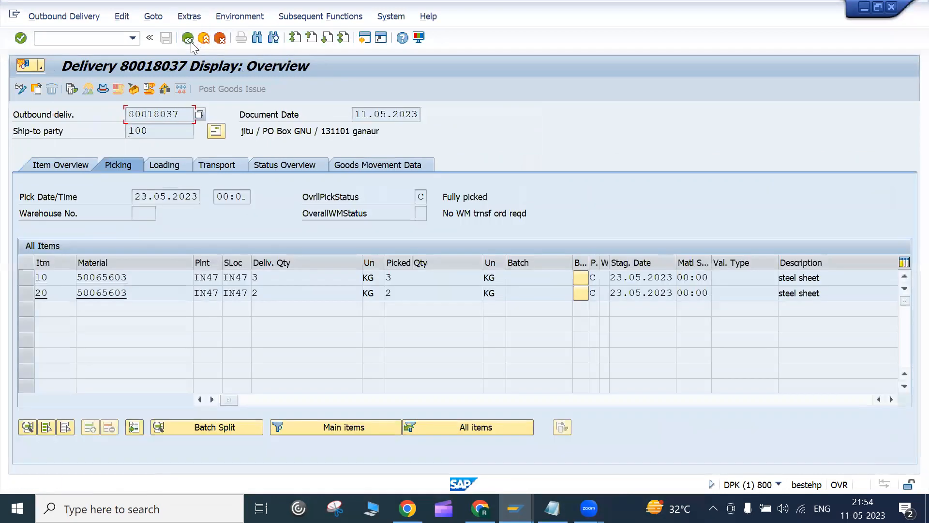
{"action": "left_click", "coordinate": [191, 41]}
{"action": "left_click", "coordinate": [191, 41]}
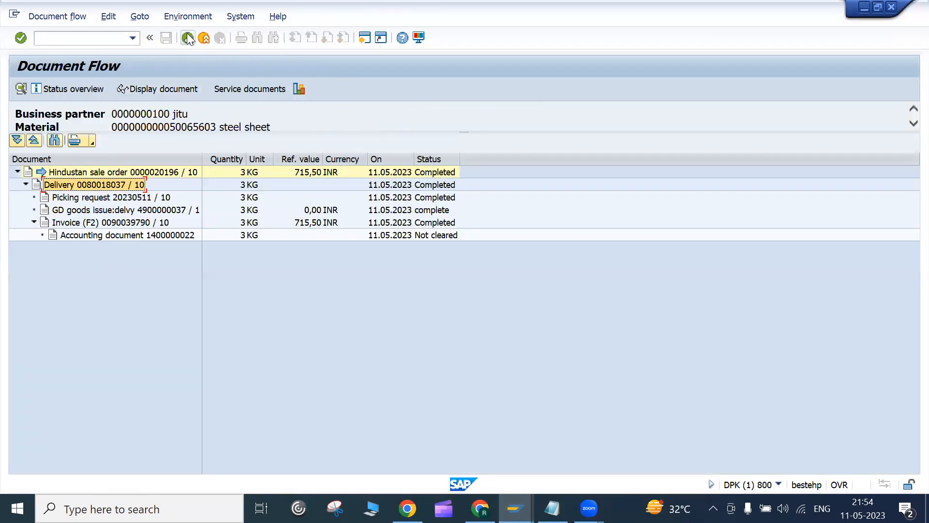
{"action": "left_click", "coordinate": [58, 16]}
{"action": "left_click", "coordinate": [51, 47]}
Step: Load order 20196 in change mode and compare its header Sold-to and Bill-to party numbers
{"action": "key", "text": "Return"}
{"action": "key", "text": "Return"}
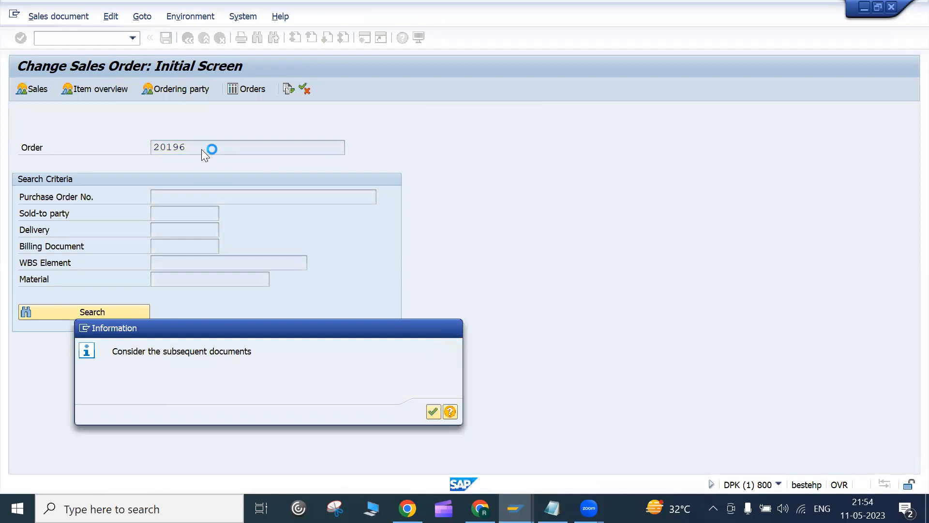
{"action": "left_click", "coordinate": [530, 163]}
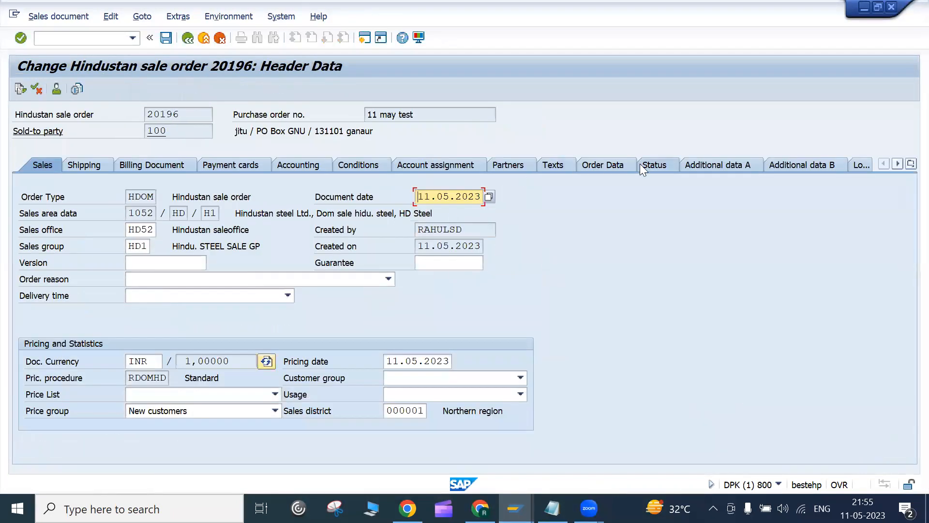
{"action": "left_click", "coordinate": [523, 168]}
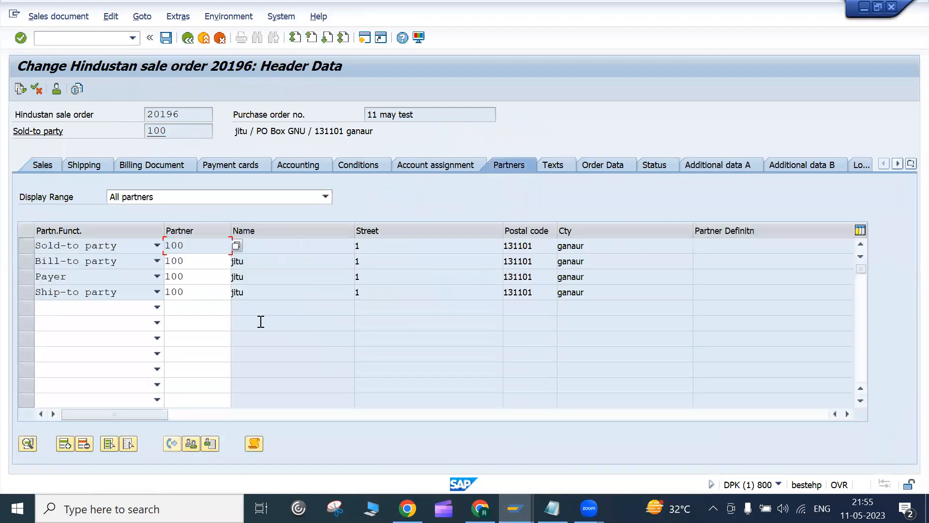
{"action": "left_click_drag", "start_coordinate": [195, 244], "coordinate": [141, 241]}
{"action": "left_click", "coordinate": [195, 261]}
{"action": "left_click_drag", "start_coordinate": [182, 135], "coordinate": [139, 133]}
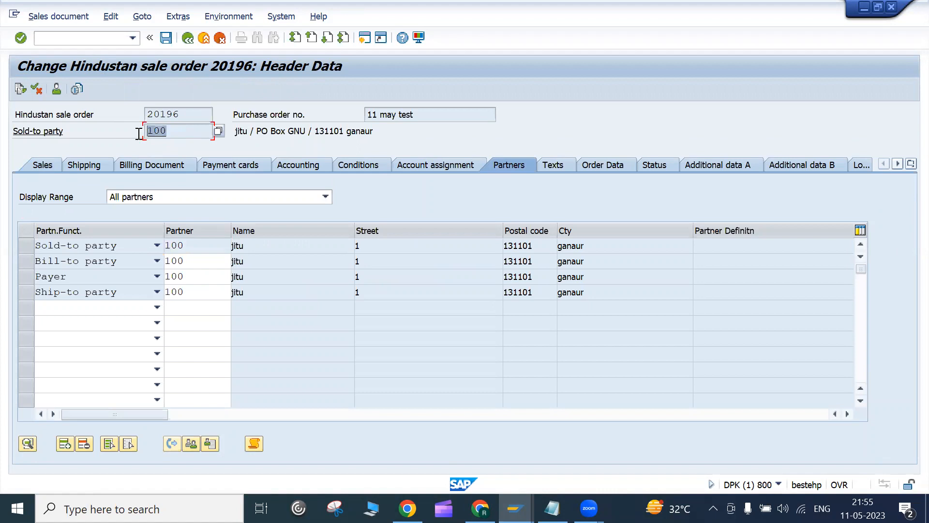
{"action": "left_click", "coordinate": [203, 261]}
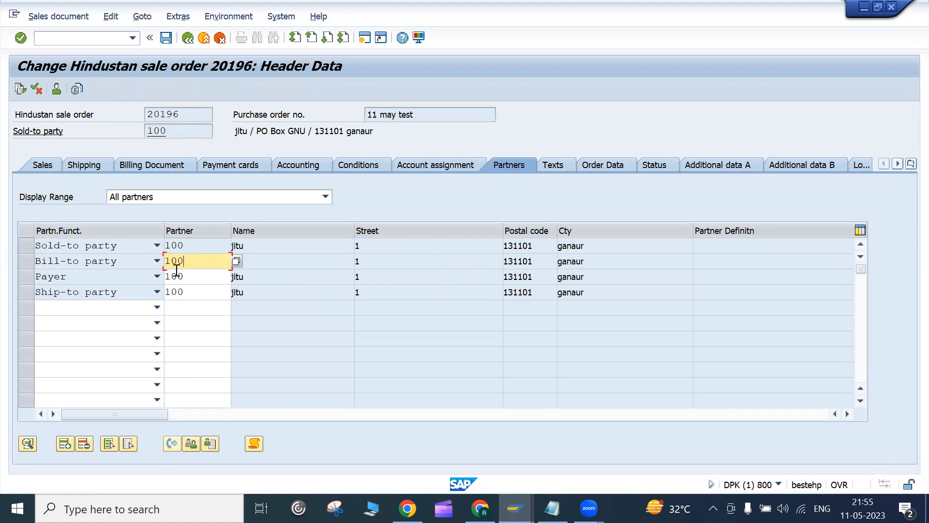
Step: Search customers for the Bill-to party without choosing, check Payer and Ship-to, then return to the overview
{"action": "key", "text": "Return"}
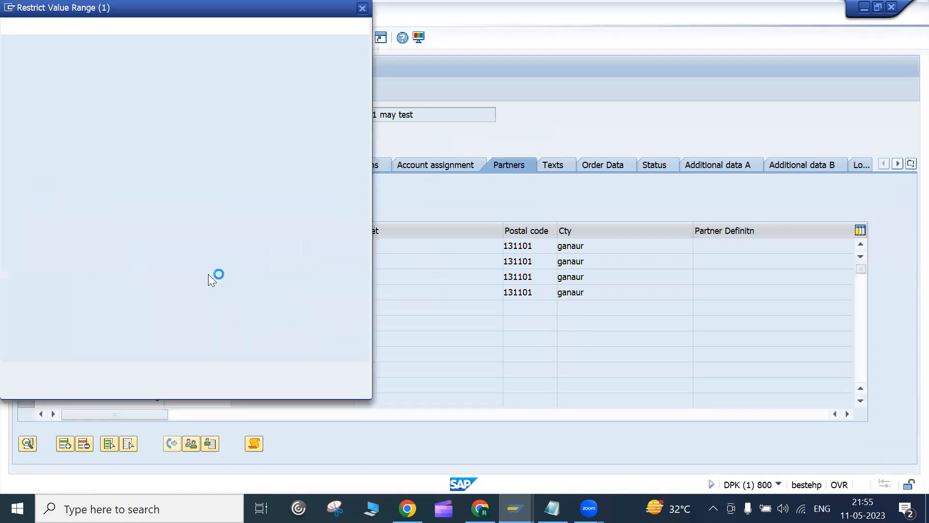
{"action": "left_click", "coordinate": [325, 369]}
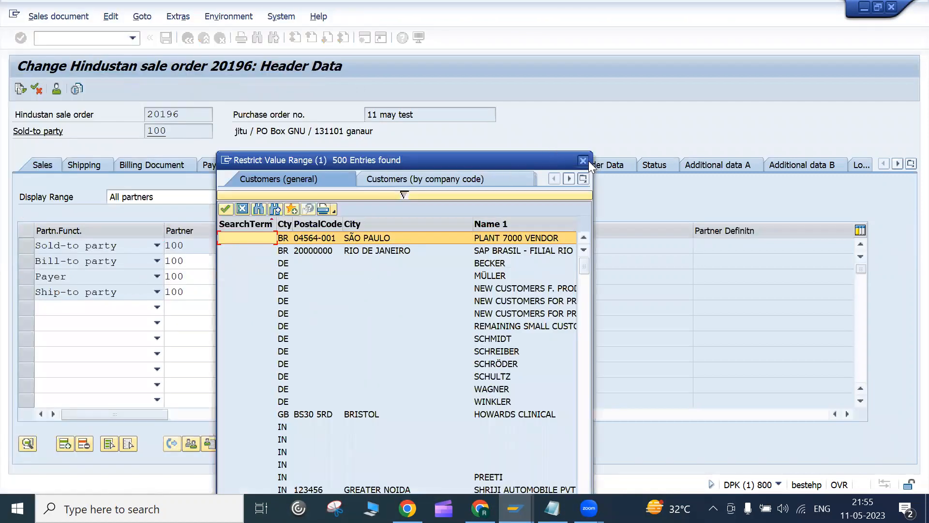
{"action": "left_click", "coordinate": [585, 160]}
{"action": "left_click", "coordinate": [215, 276]}
{"action": "left_click", "coordinate": [209, 292]}
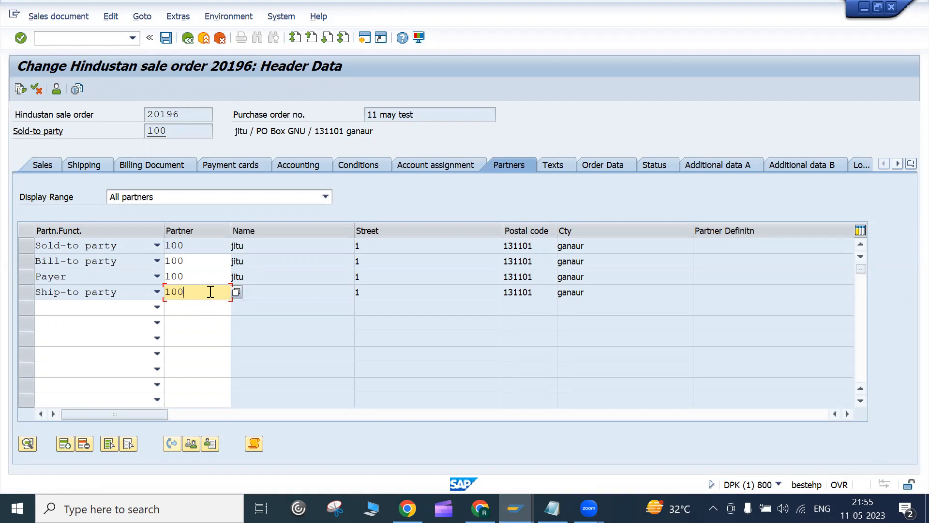
{"action": "left_click", "coordinate": [188, 38]}
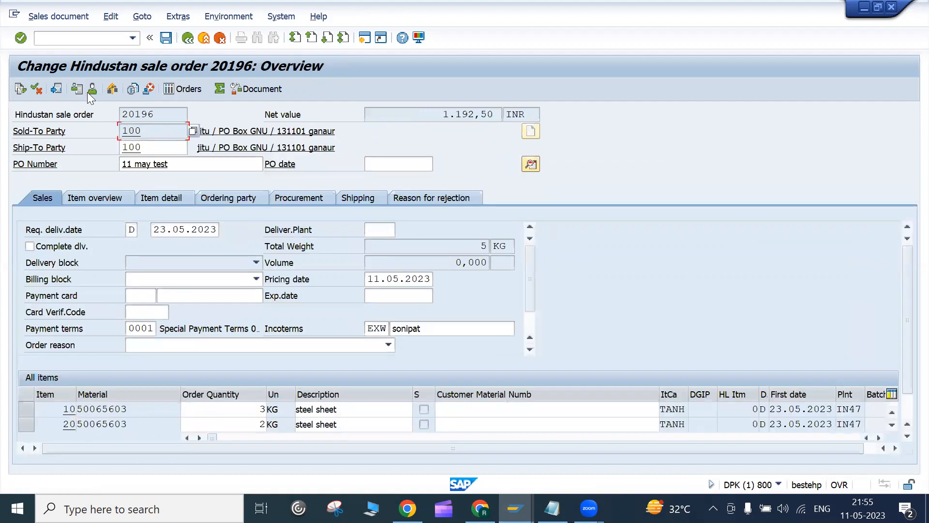
Step: Open the sold-to customer's master data at its Sales Area Data partner functions
{"action": "left_click_drag", "start_coordinate": [151, 130], "coordinate": [122, 128]}
{"action": "left_click", "coordinate": [122, 130]}
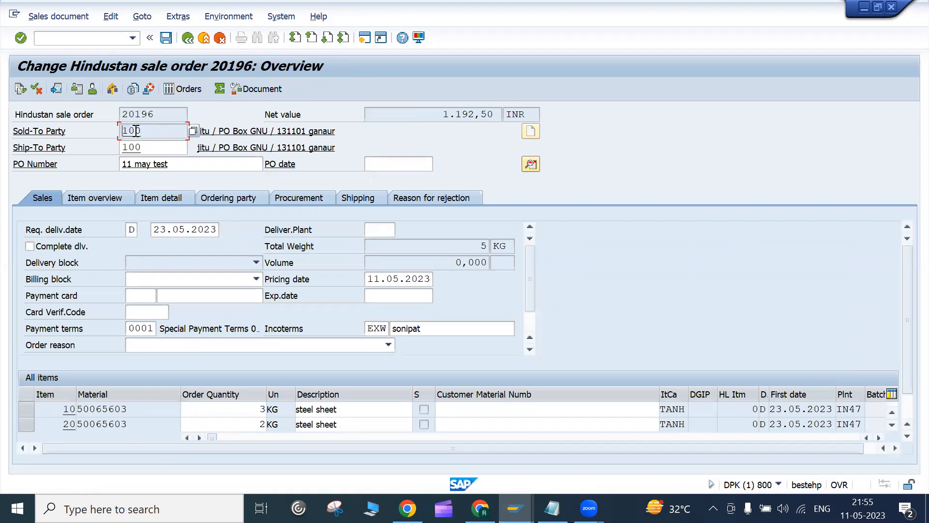
{"action": "left_click", "coordinate": [91, 94]}
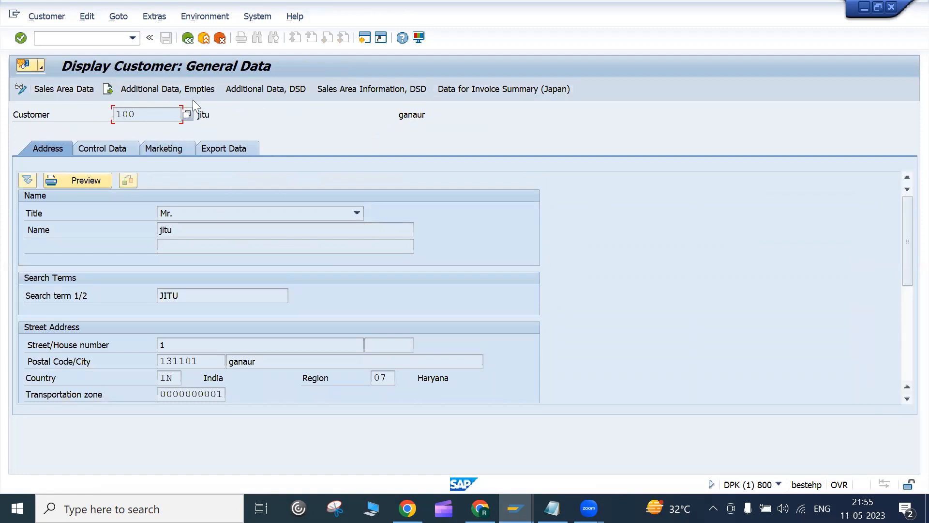
{"action": "left_click", "coordinate": [84, 88]}
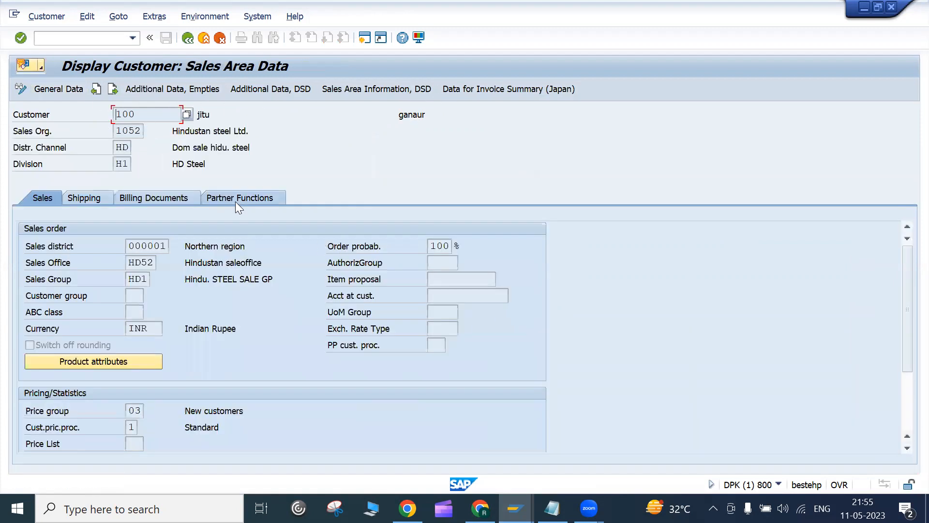
{"action": "left_click", "coordinate": [235, 199]}
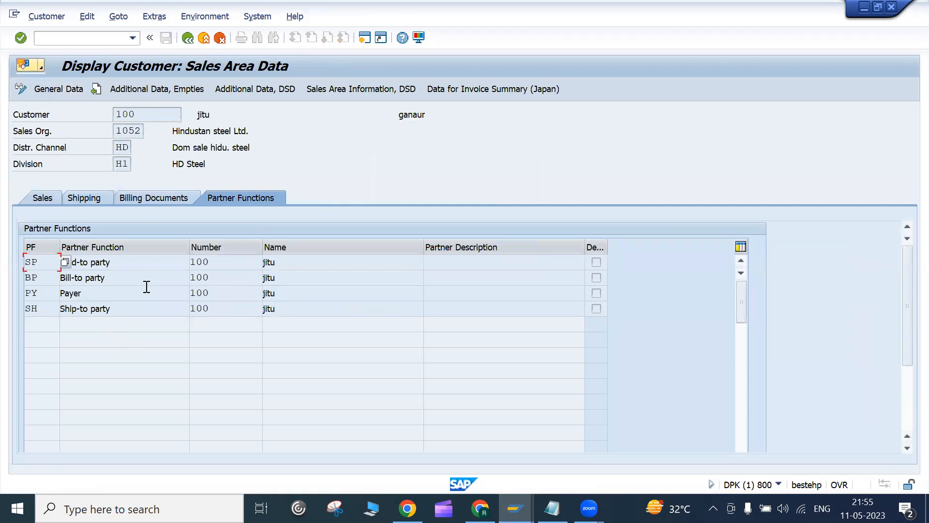
Step: Confirm sold-to, bill-to, payer and ship-to are all customer 100, then return to the order
{"action": "left_click", "coordinate": [127, 264]}
{"action": "left_click_drag", "start_coordinate": [219, 280], "coordinate": [175, 319]}
{"action": "left_click_drag", "start_coordinate": [219, 264], "coordinate": [170, 261]}
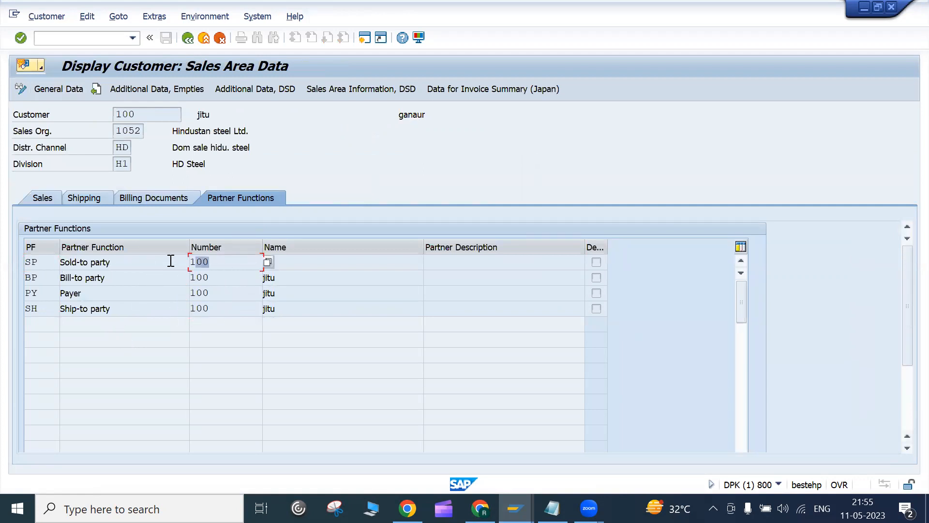
{"action": "left_click", "coordinate": [212, 278]}
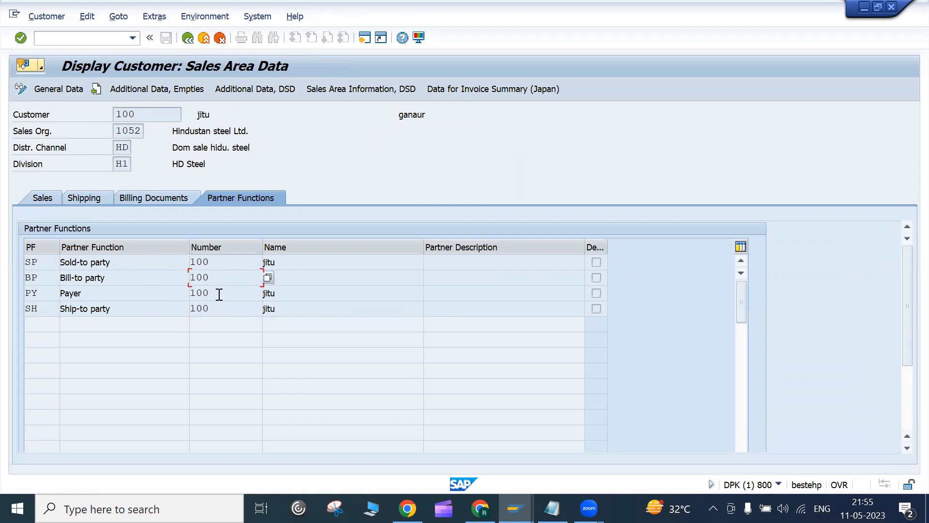
{"action": "left_click", "coordinate": [220, 294]}
{"action": "left_click", "coordinate": [218, 309]}
{"action": "left_click", "coordinate": [188, 44]}
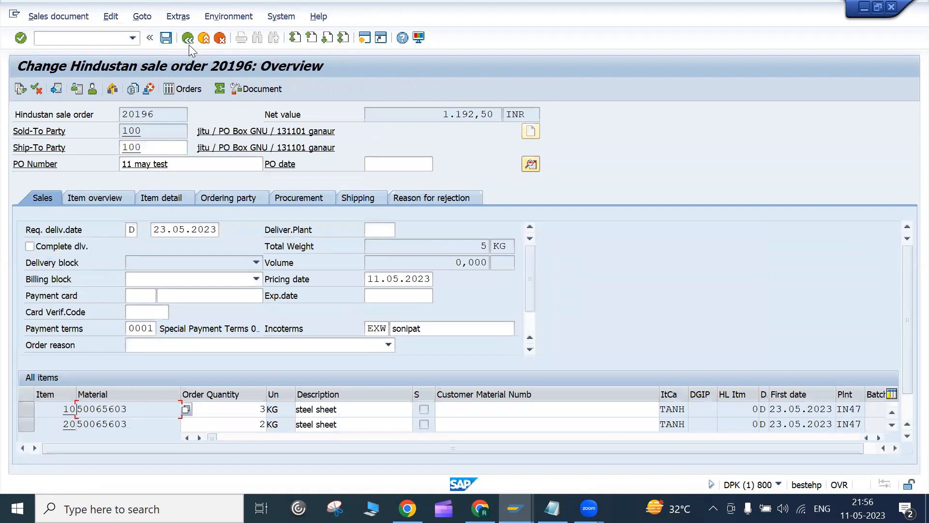
Step: Recheck the header partners and back out to the Change Sales Order initial screen for 20196
{"action": "left_click", "coordinate": [530, 164]}
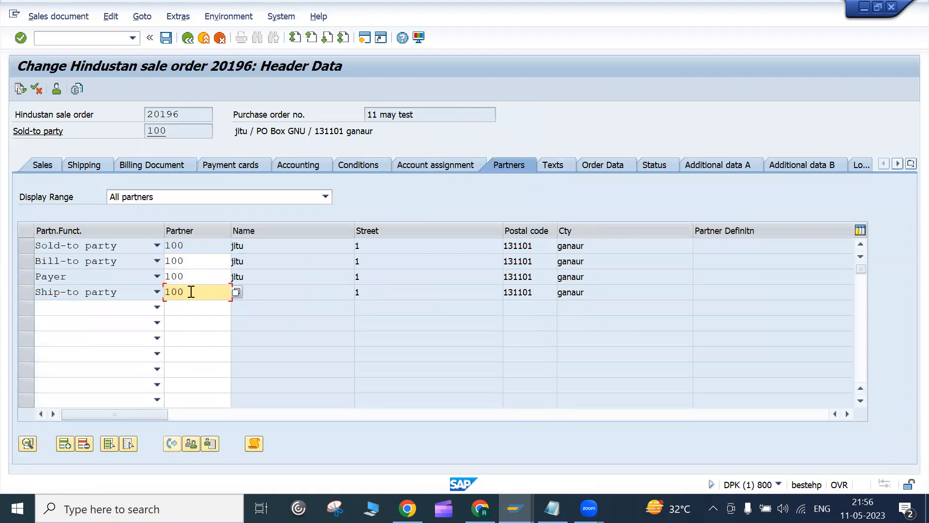
{"action": "left_click", "coordinate": [188, 39]}
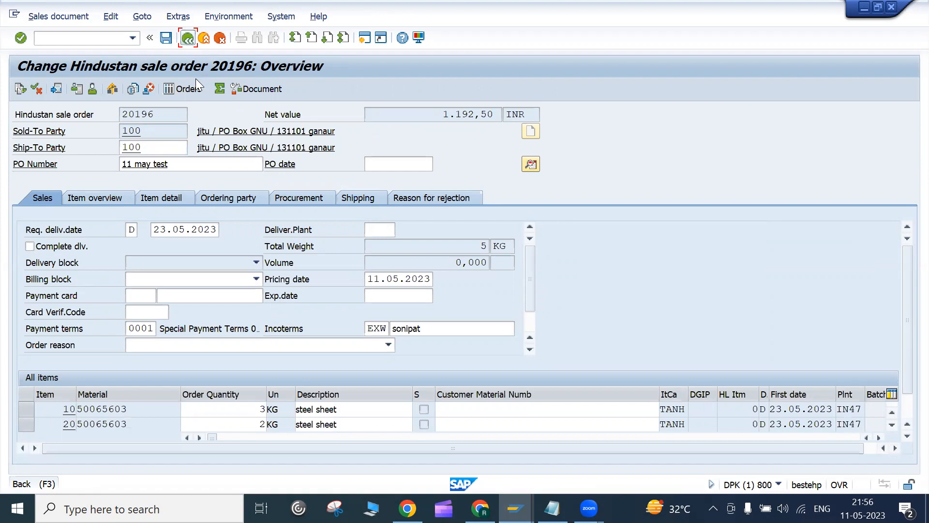
{"action": "left_click", "coordinate": [191, 41]}
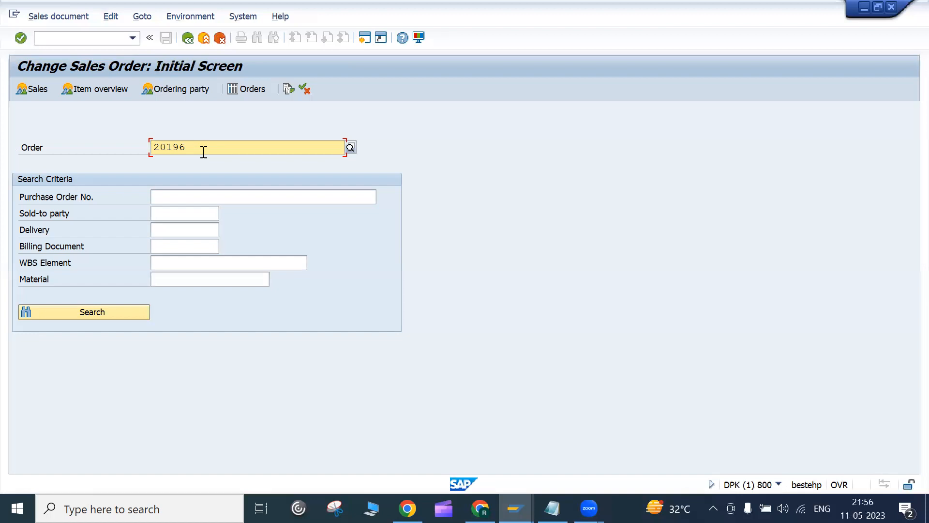
Step: Switch among the open windows and bring the Google Meet call to the front
{"action": "left_click", "coordinate": [515, 508]}
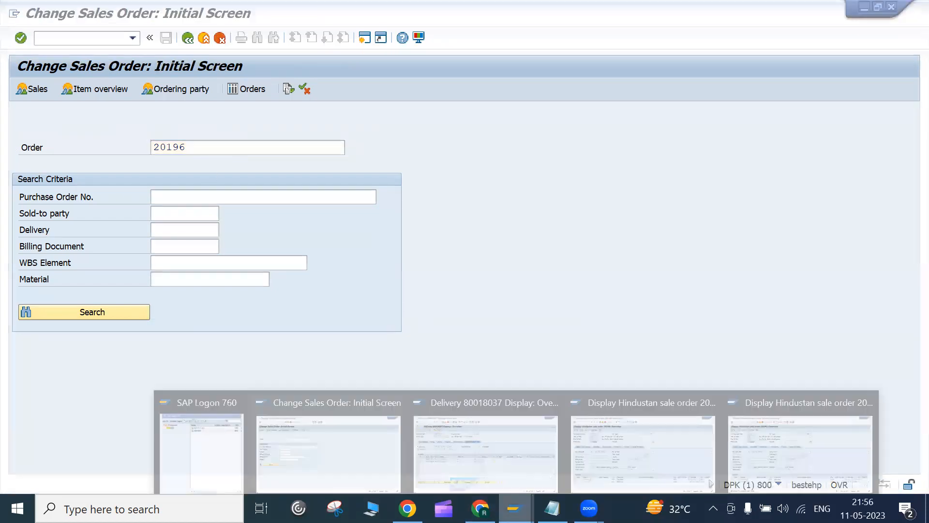
{"action": "left_click", "coordinate": [477, 152]}
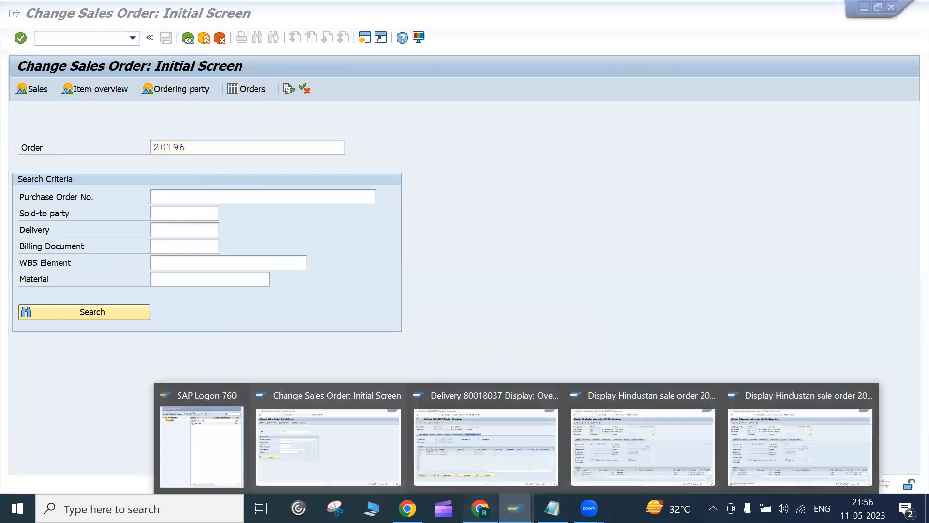
{"action": "left_click", "coordinate": [480, 508]}
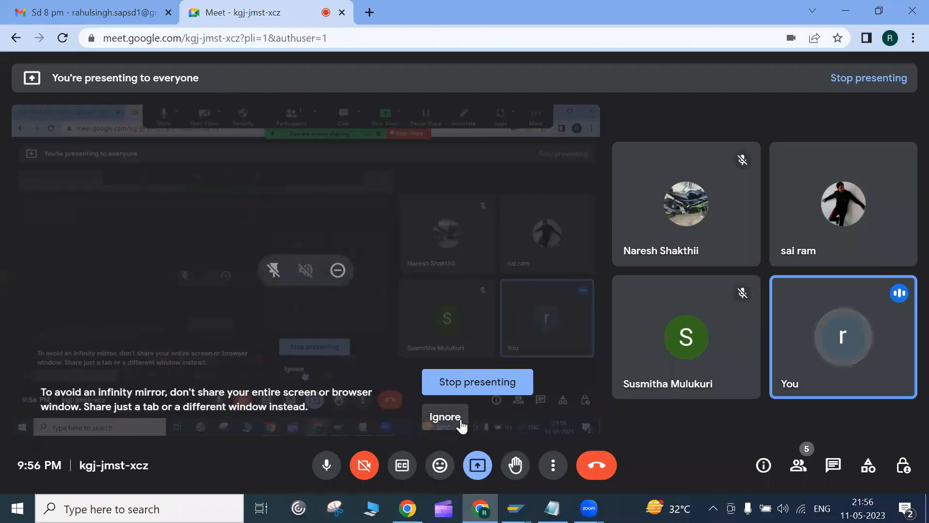
Step: Ignore the infinity-mirror warning and leave the Google Meet call
{"action": "left_click", "coordinate": [461, 426]}
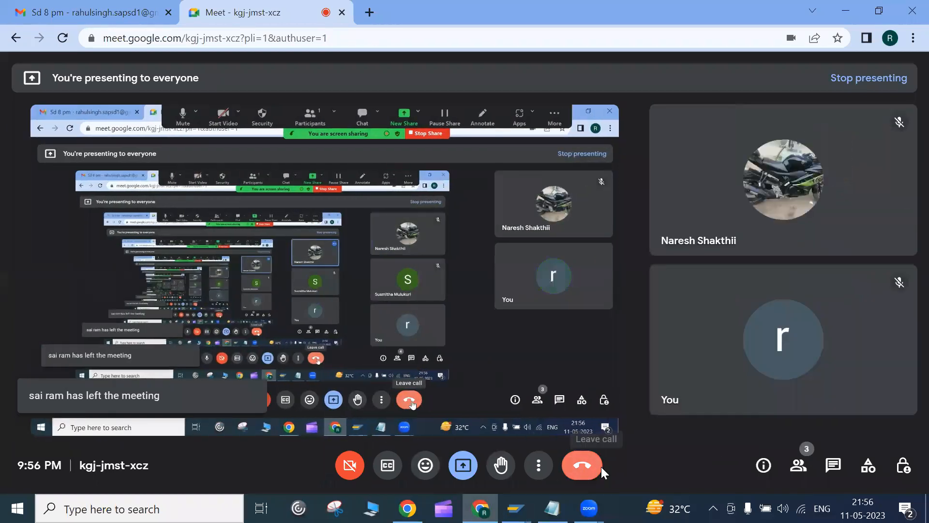
{"action": "left_click", "coordinate": [600, 467]}
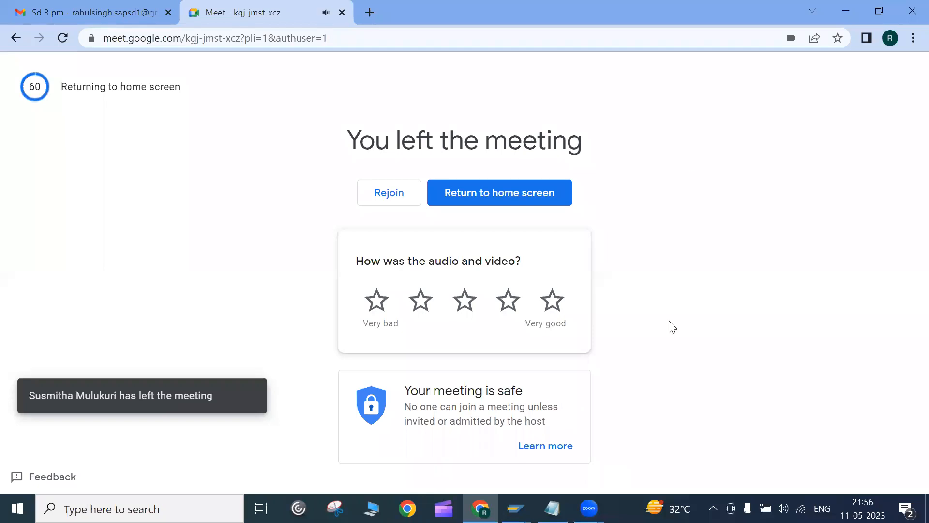